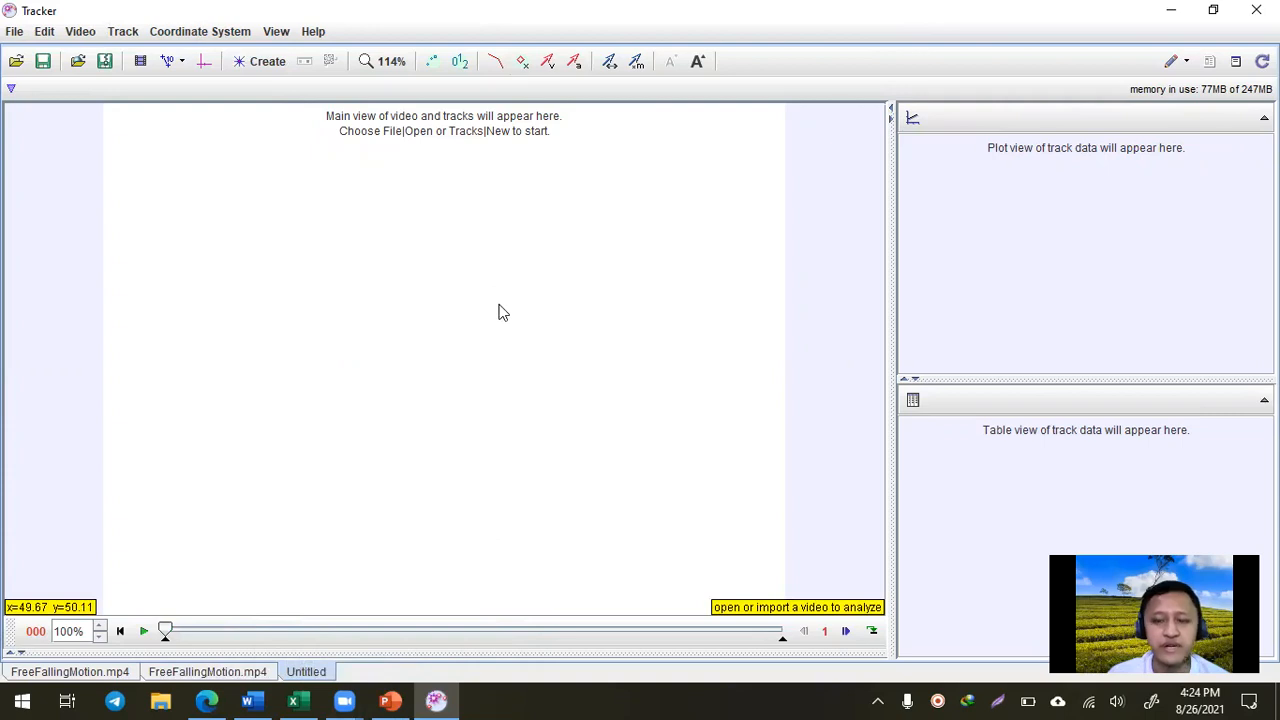
Check the FREE FALL v vs t sheet in Excel and import the video FreeFallingMotion.mp4 from Downloads into Tracker
click(295, 700)
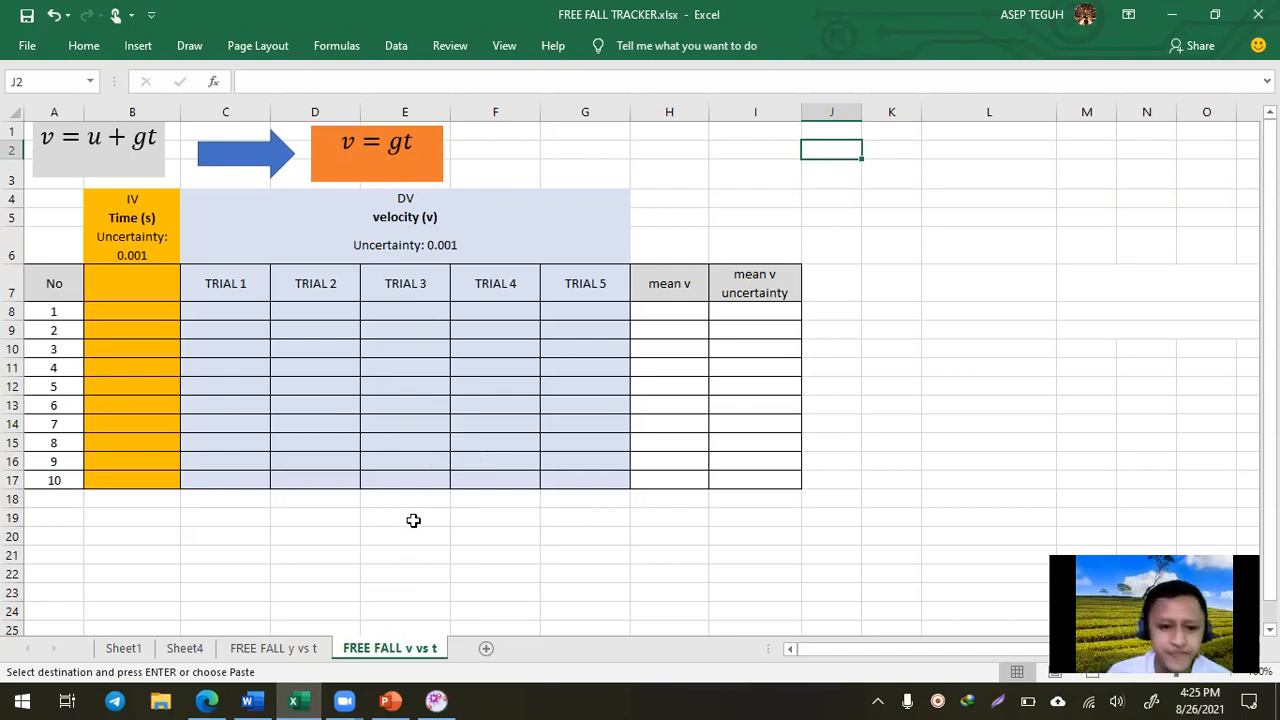
click(436, 700)
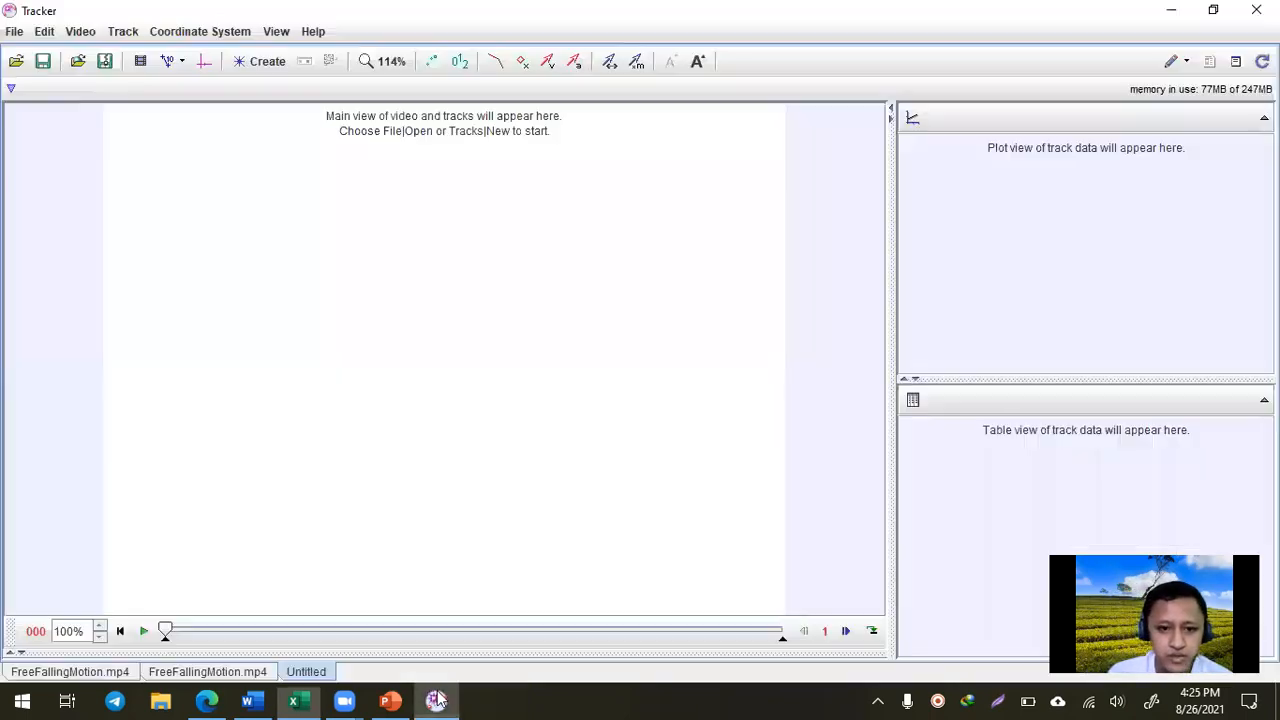
click(80, 31)
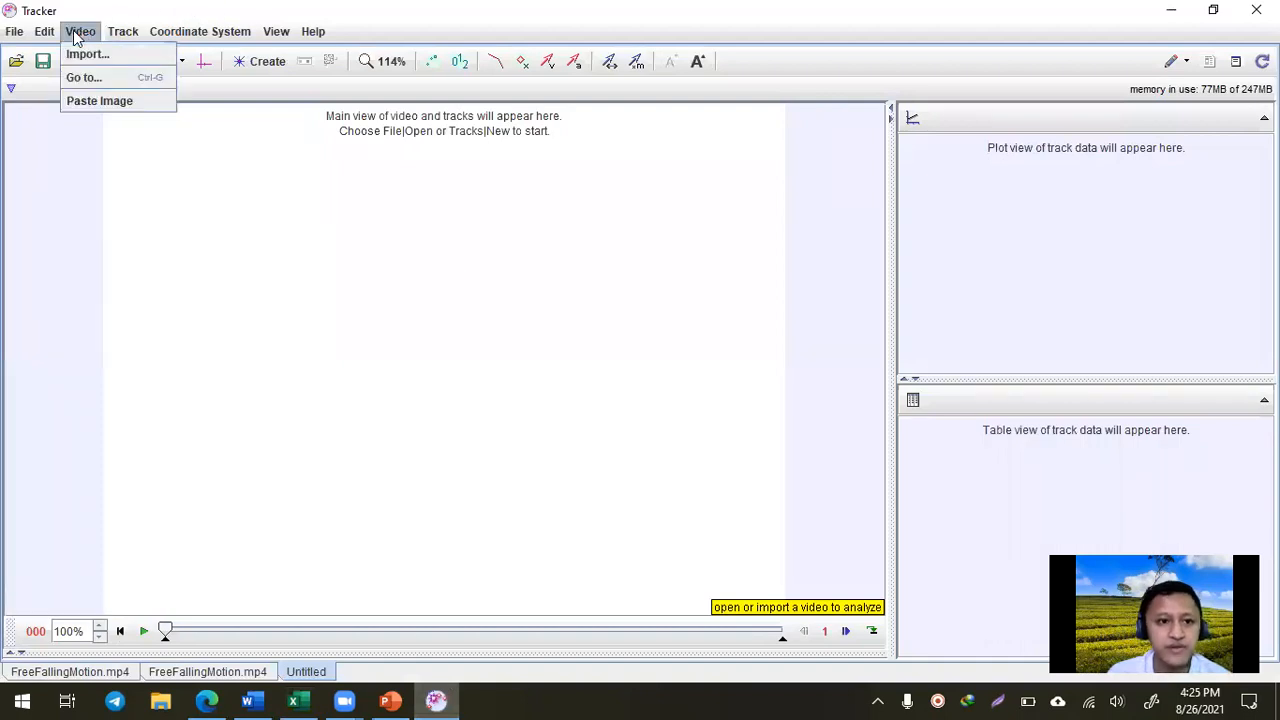
click(88, 50)
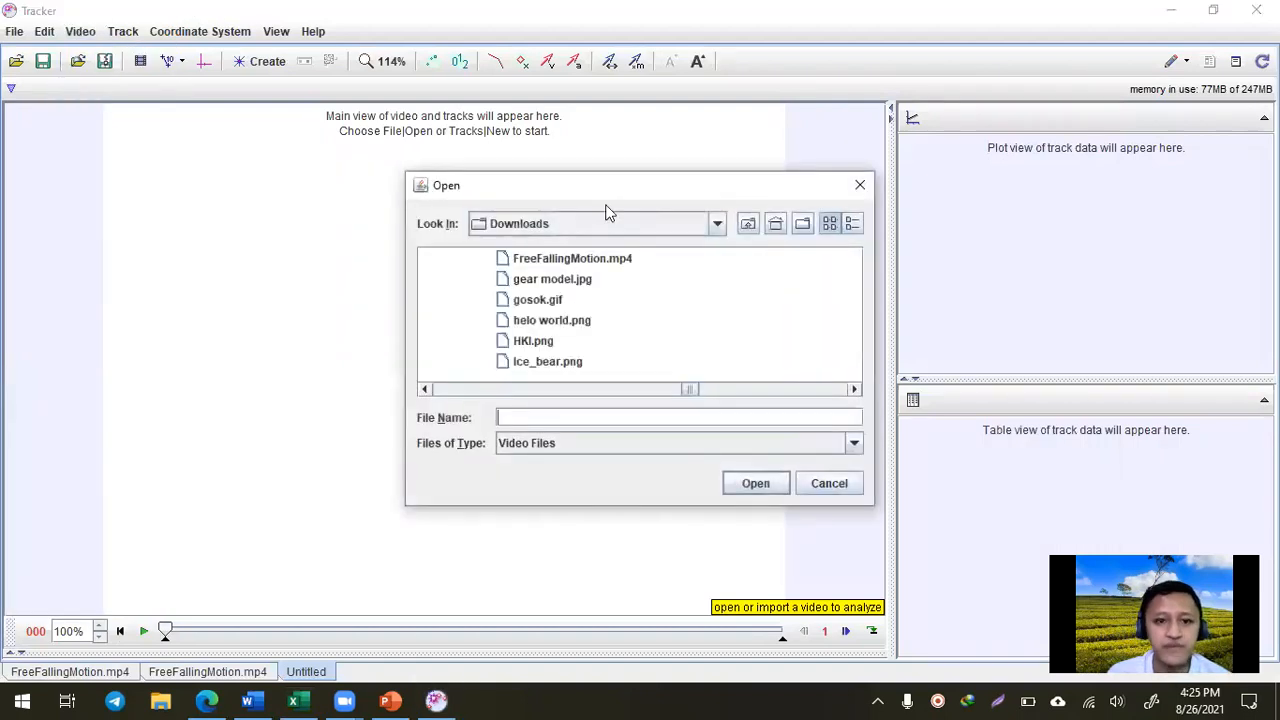
click(605, 263)
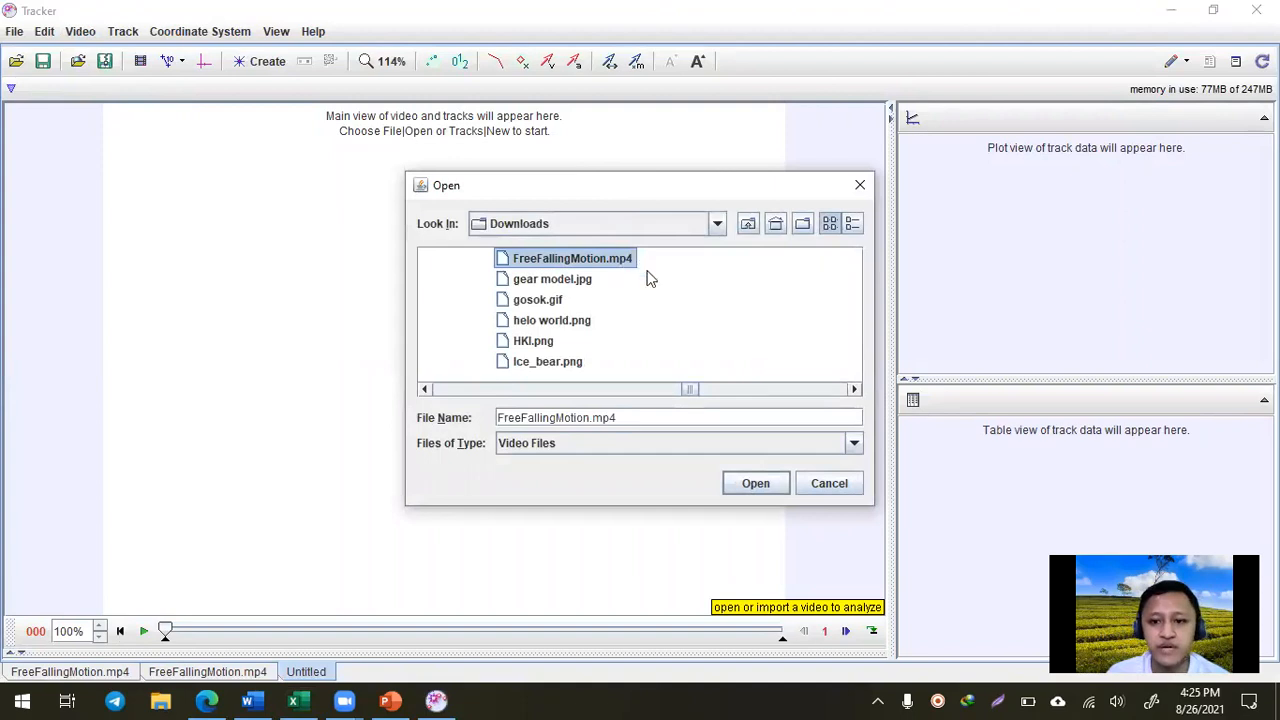
click(755, 483)
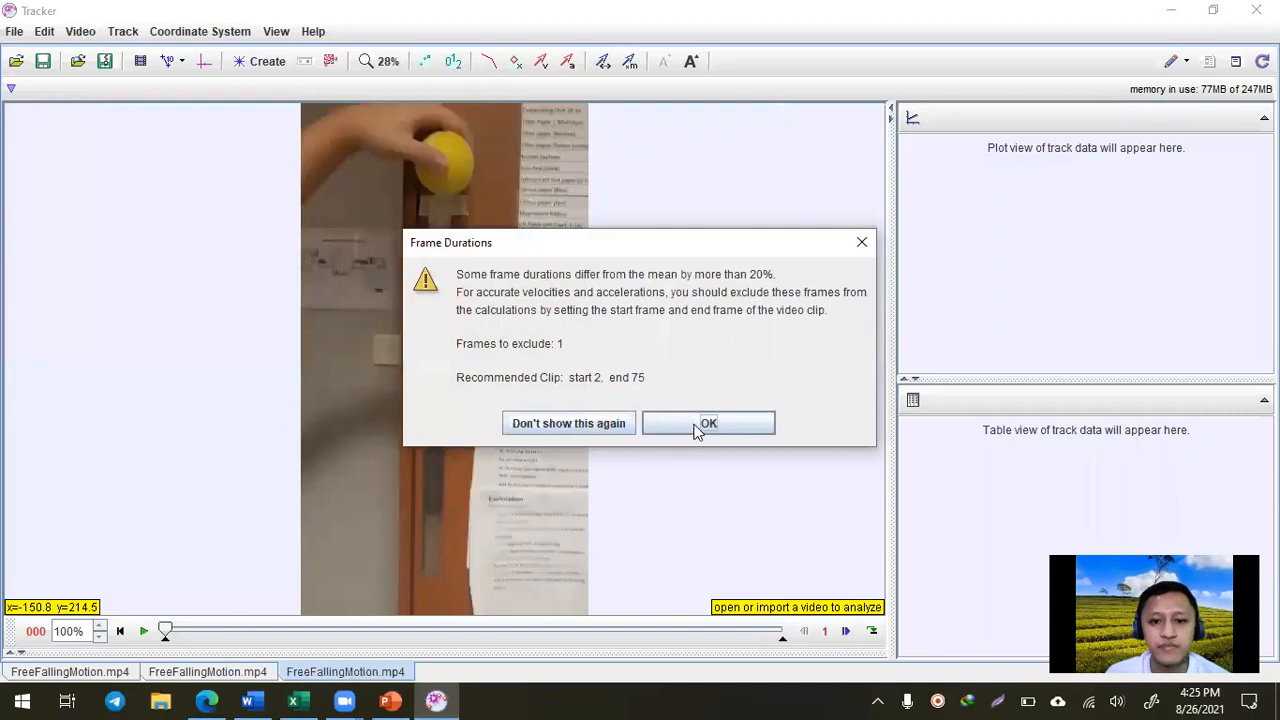
click(697, 425)
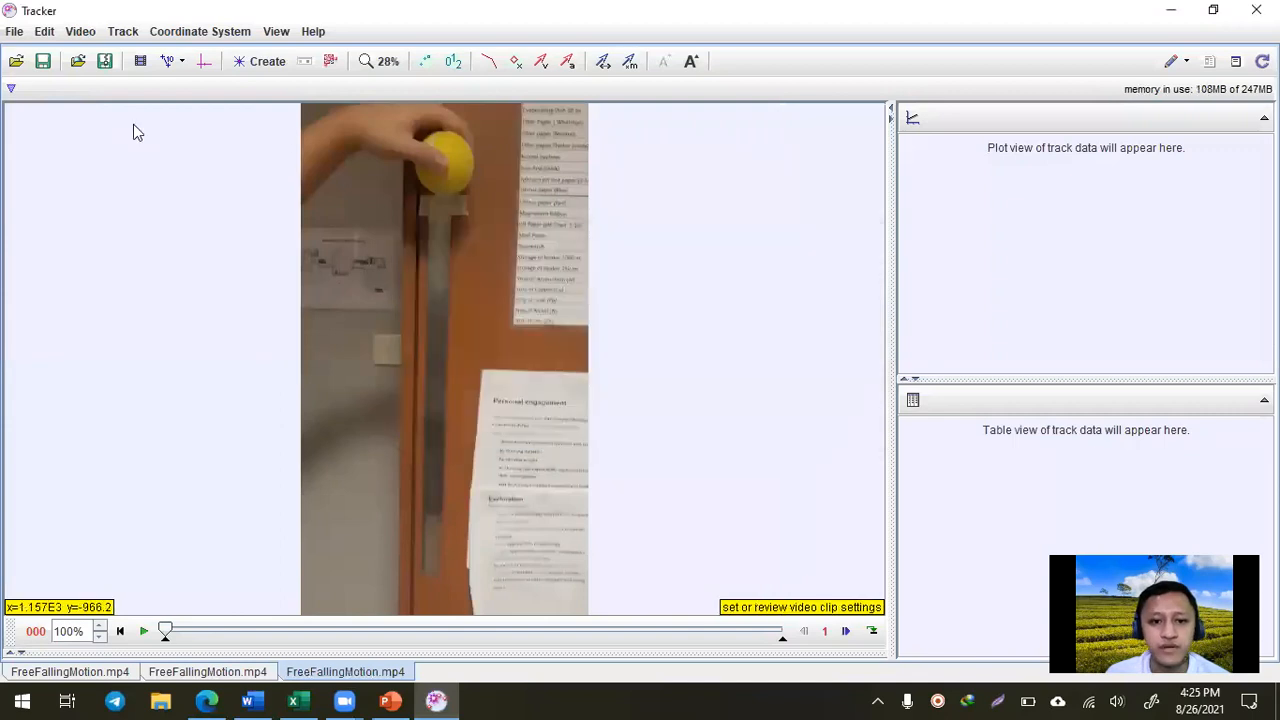
Show the coordinate axes and move their origin to about pixel position 316.7, 77.36, on the hand holding the ball
click(204, 64)
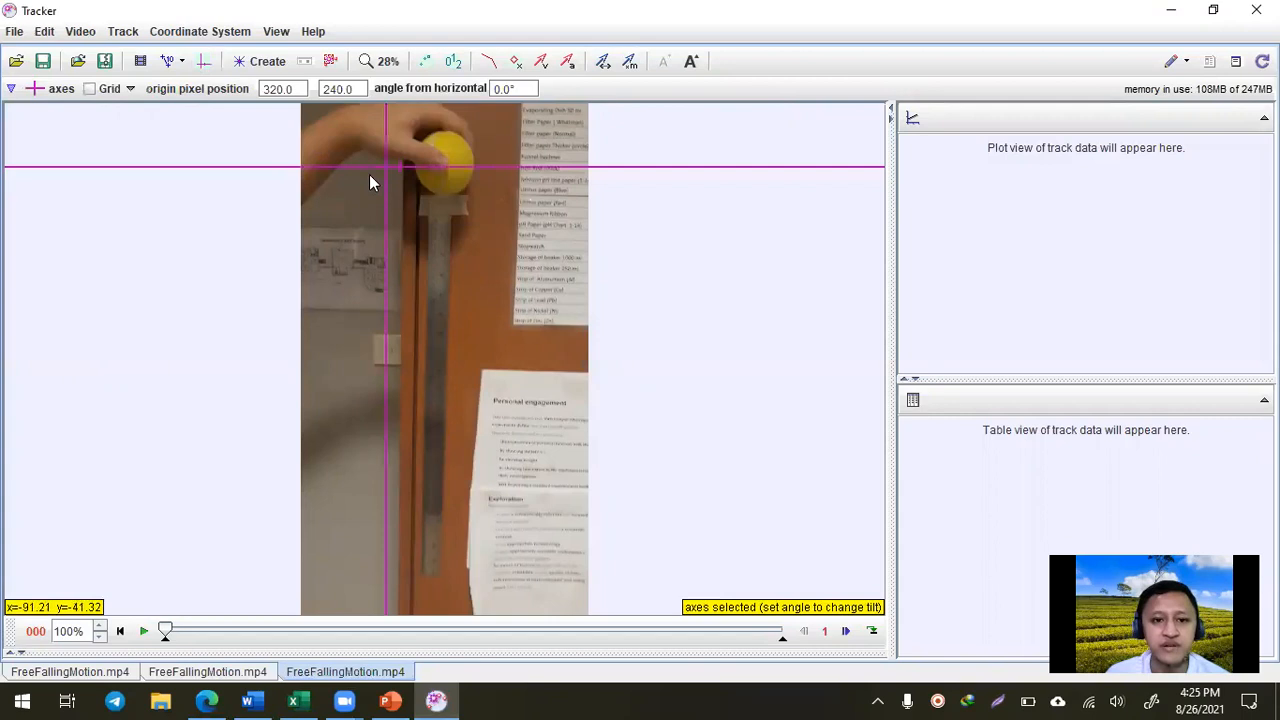
drag(386, 172, 384, 124)
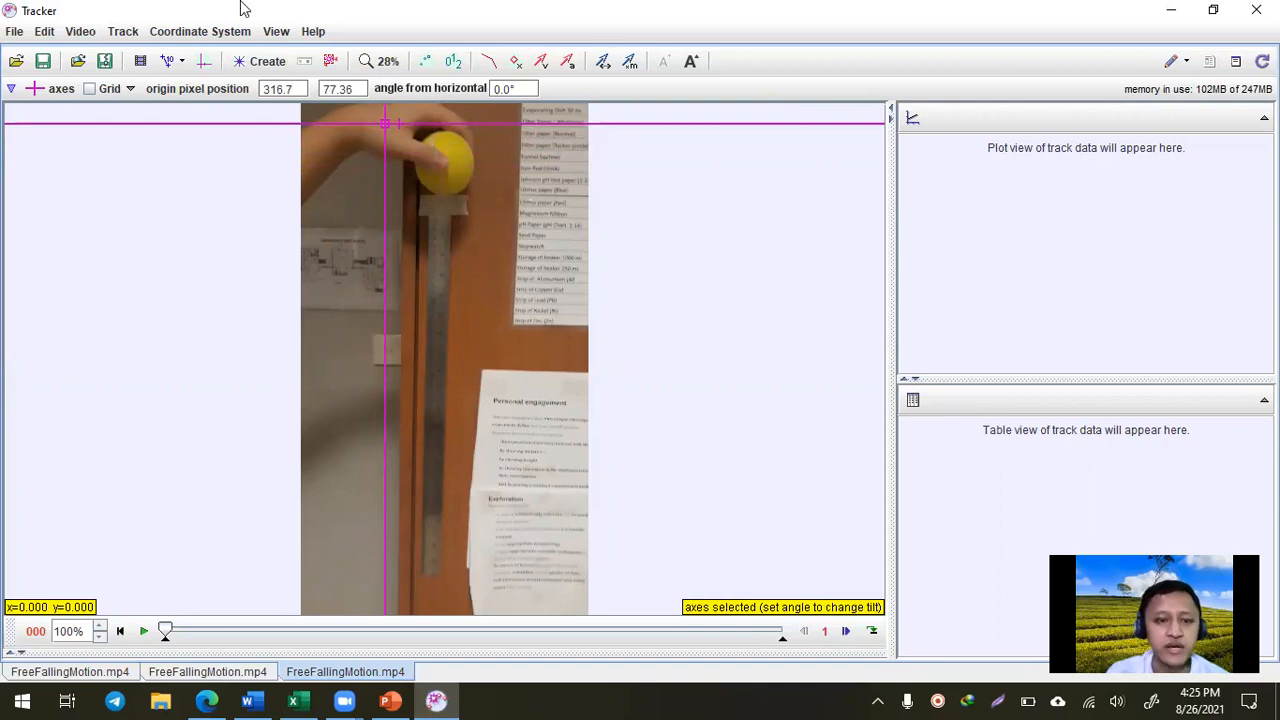
Create a calibration stick and mark its first end at the lower end of the ruler
click(184, 63)
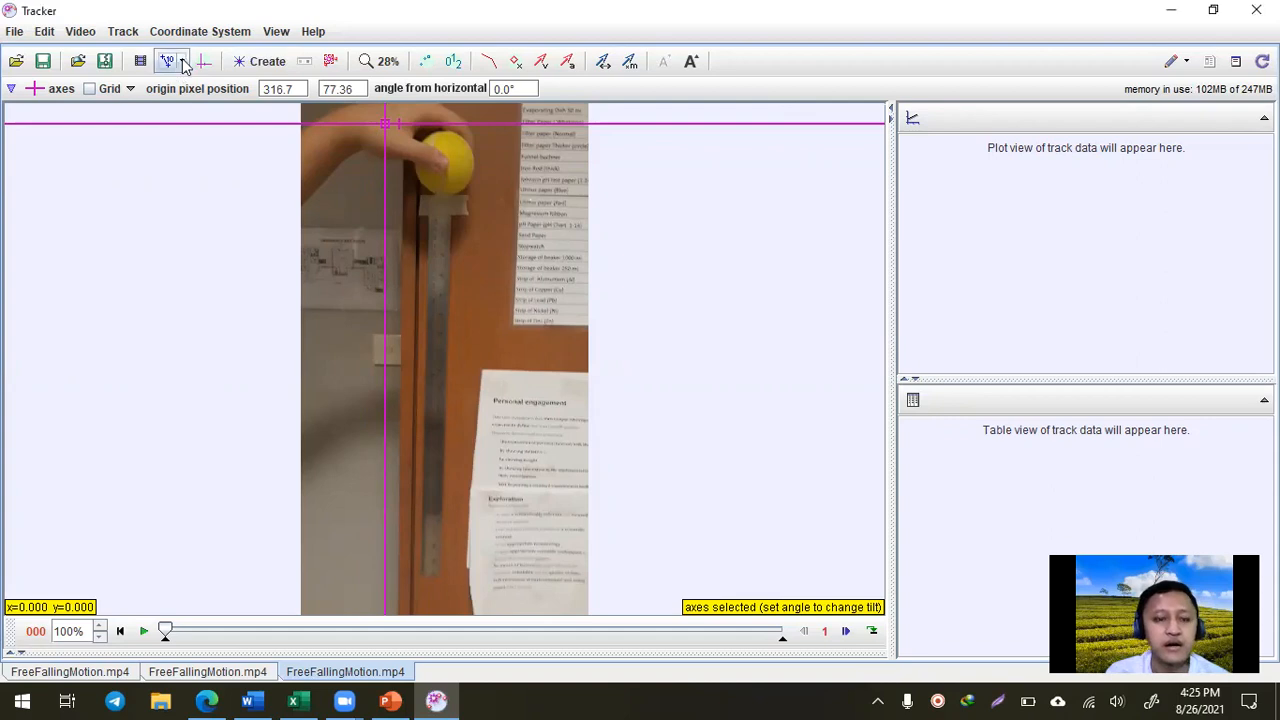
click(184, 63)
mouse_move(174, 88)
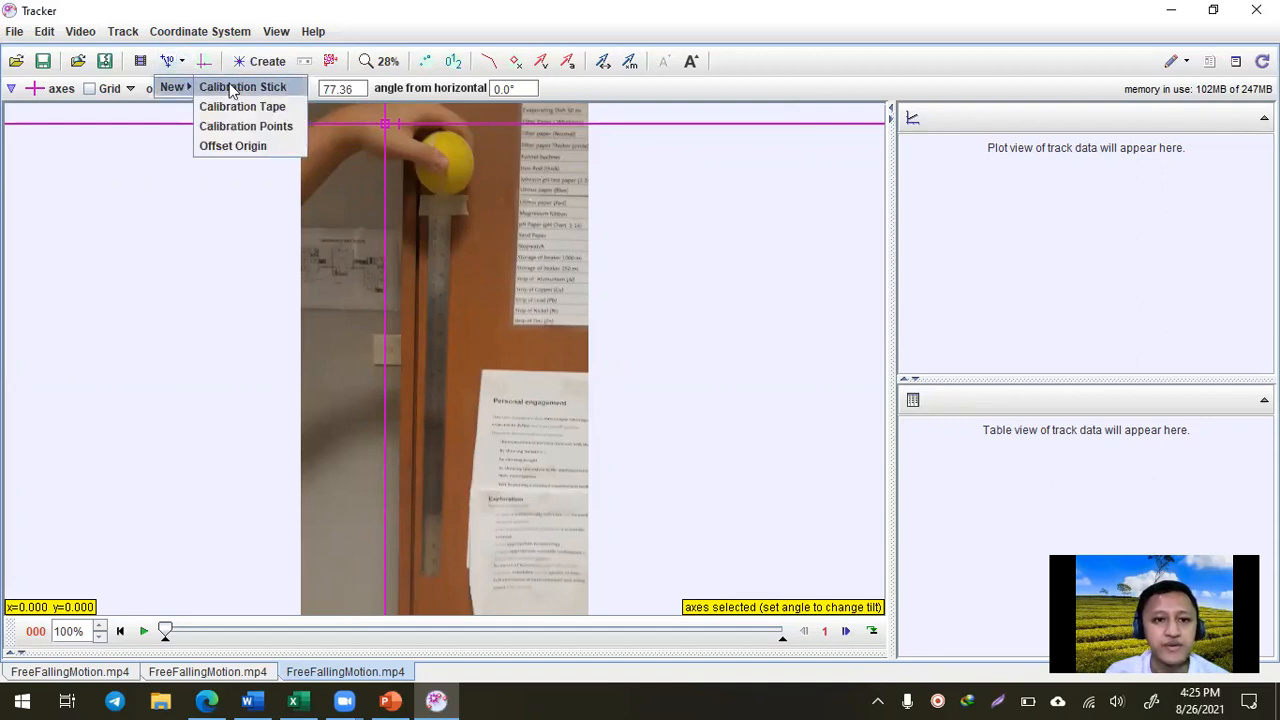
click(229, 87)
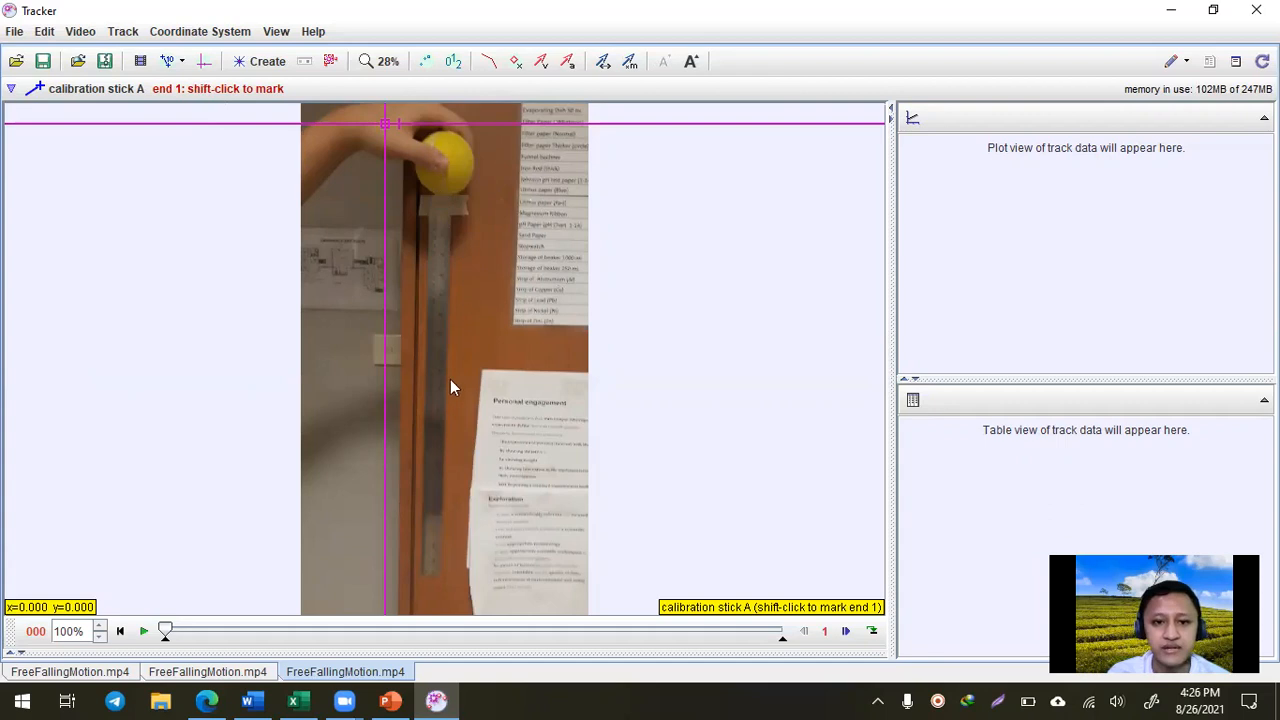
scroll(450, 379, up, 5)
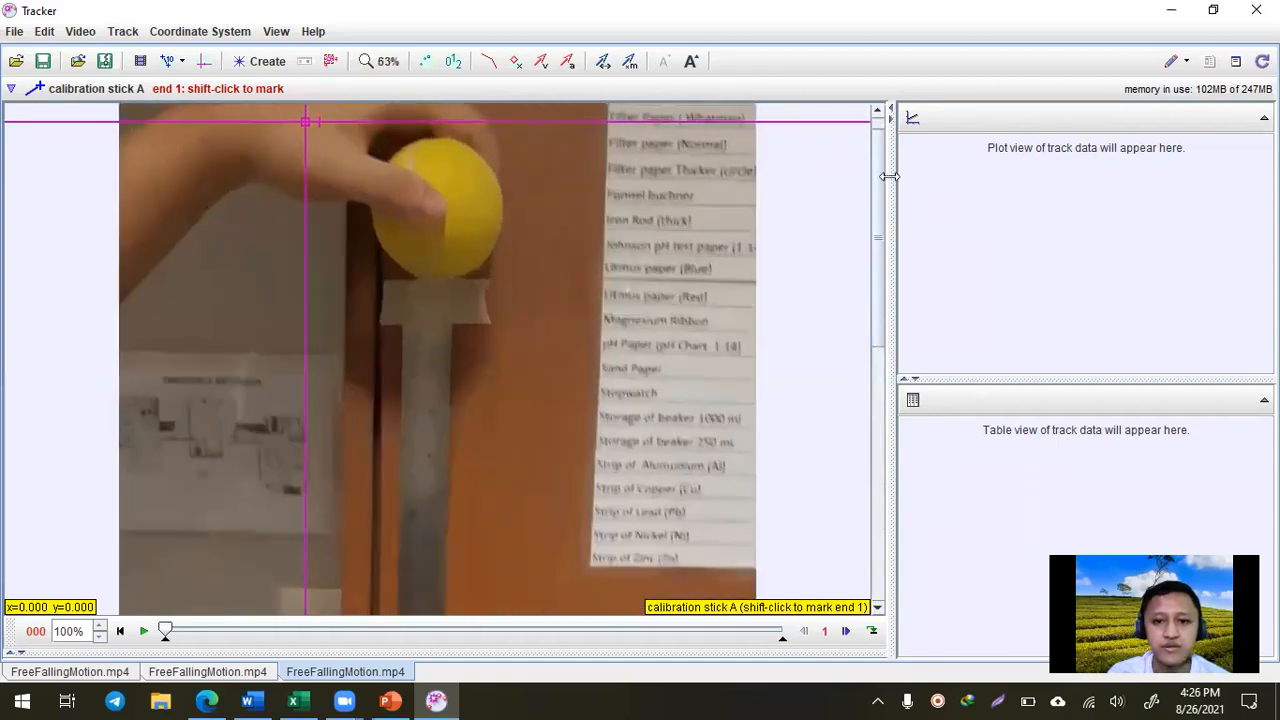
click(881, 525)
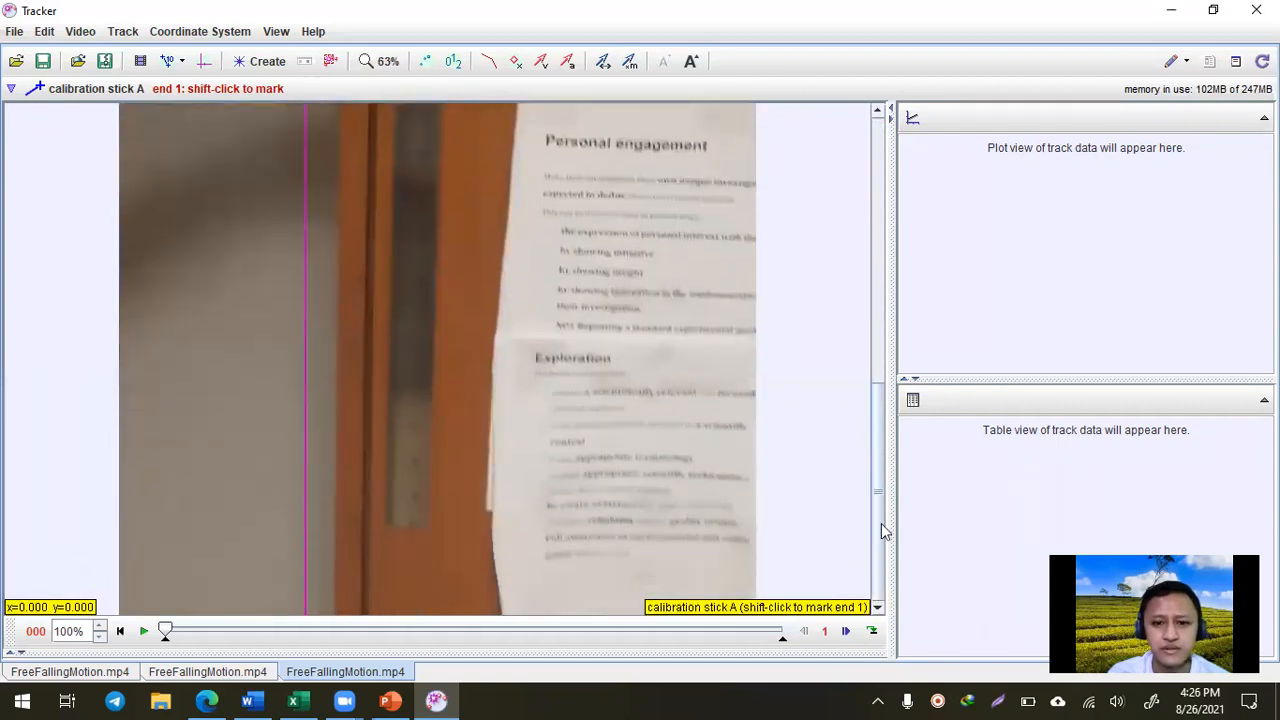
shift+click(396, 524)
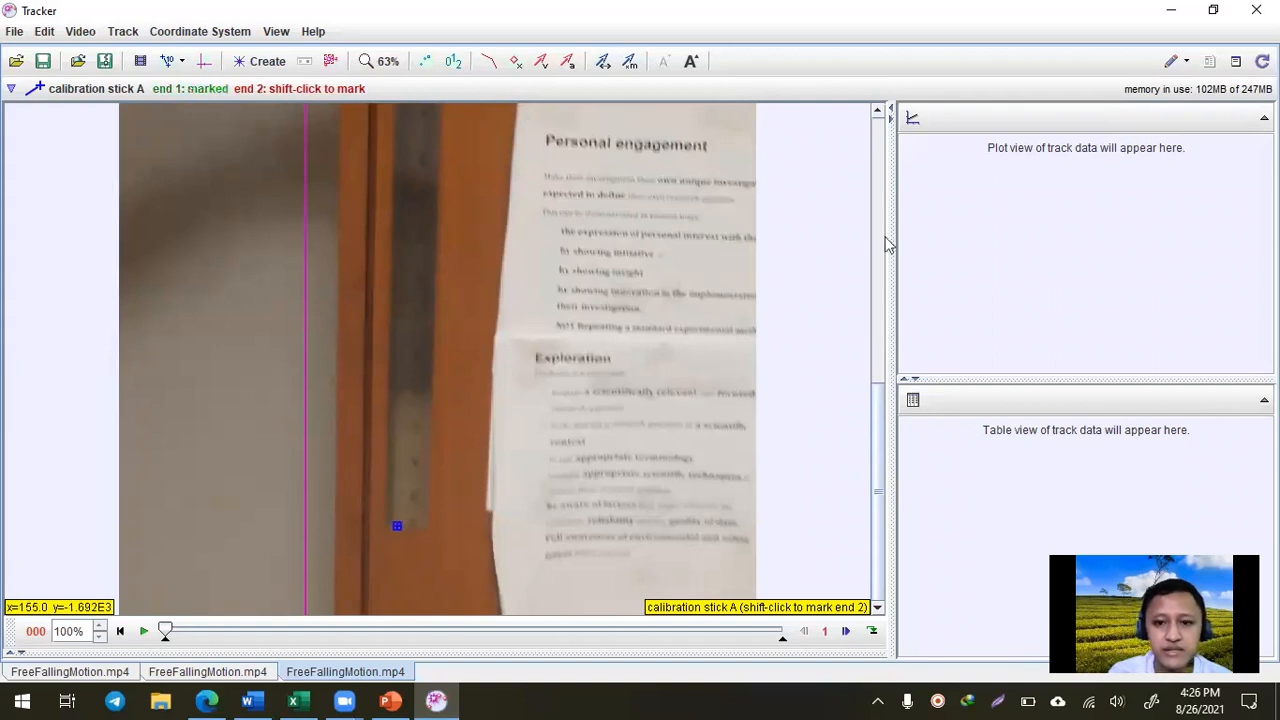
Mark the calibration stick's second end on the ruler just below the tape and set its length to 0.5 m
scroll(876, 244, up, 5)
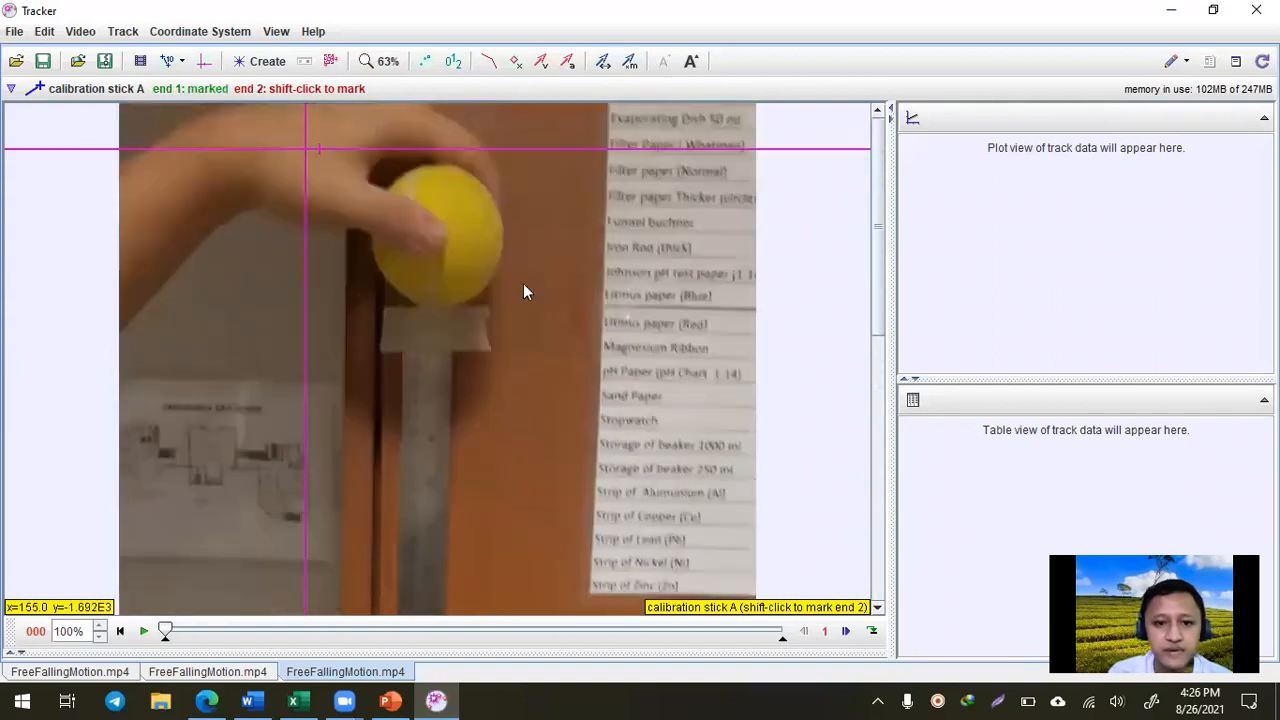
scroll(424, 396, up, 3)
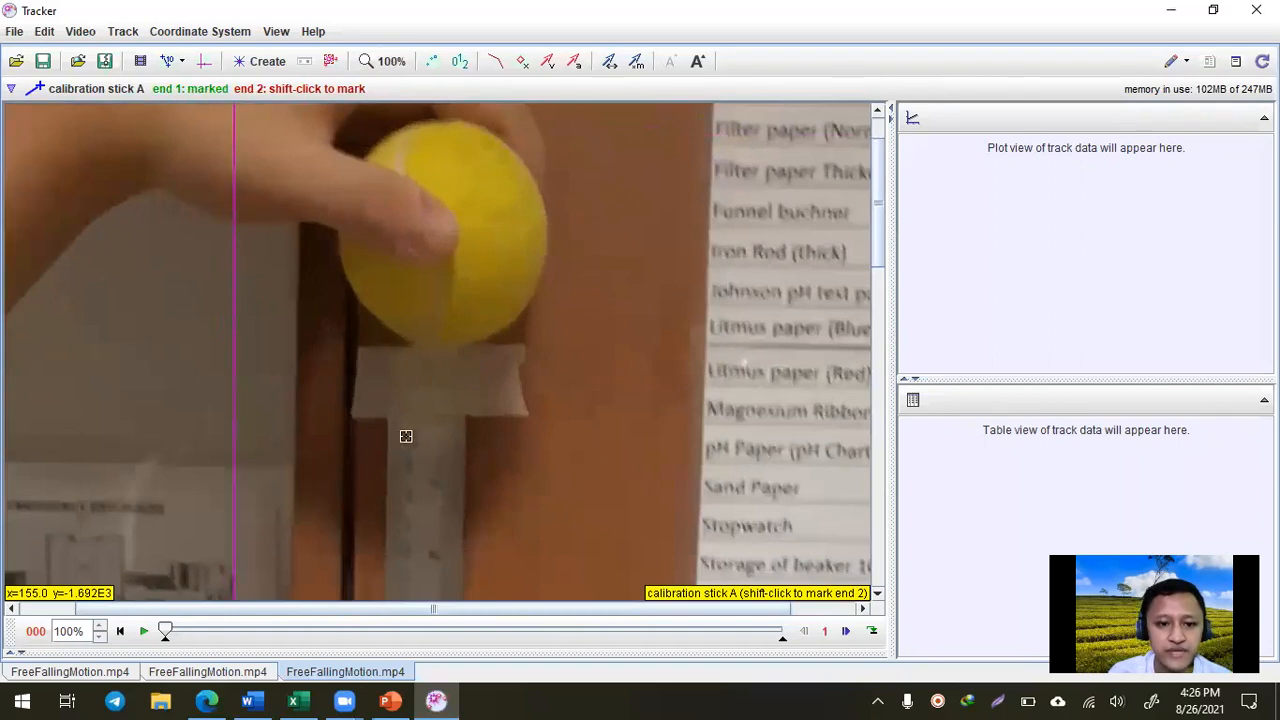
shift+click(400, 438)
drag(872, 258, 379, 342)
text(0.5)
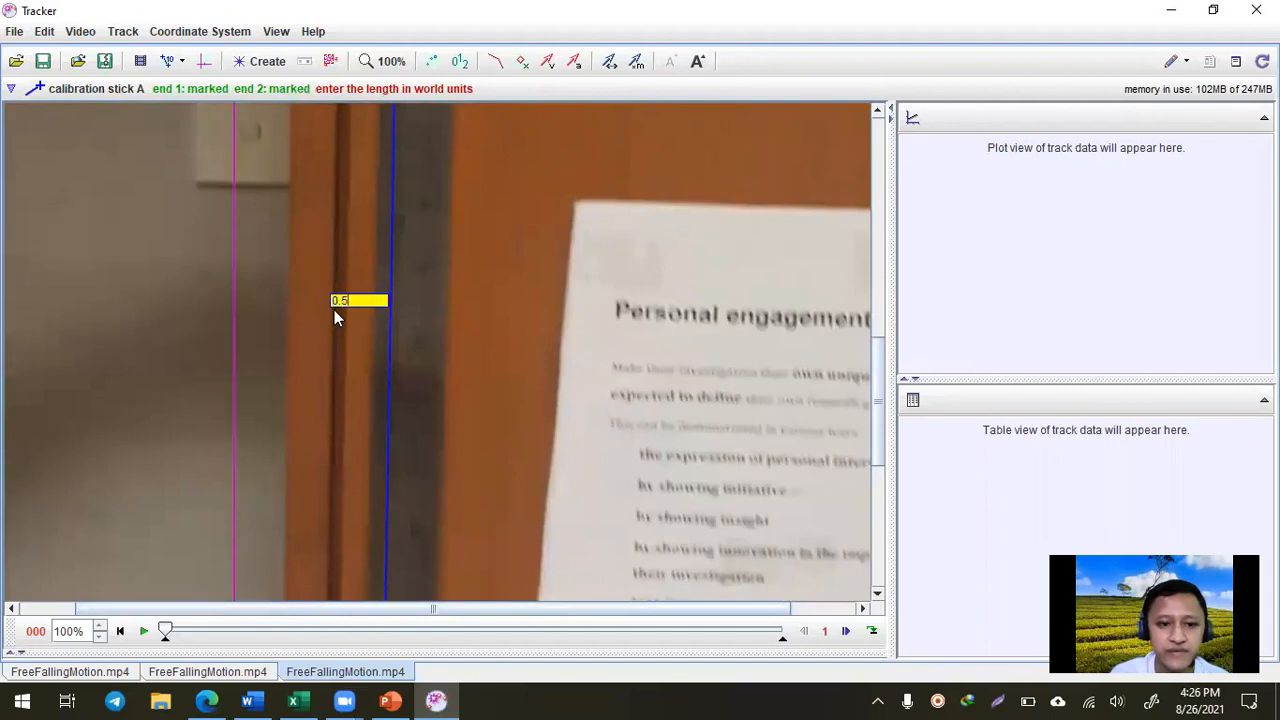
key(Return)
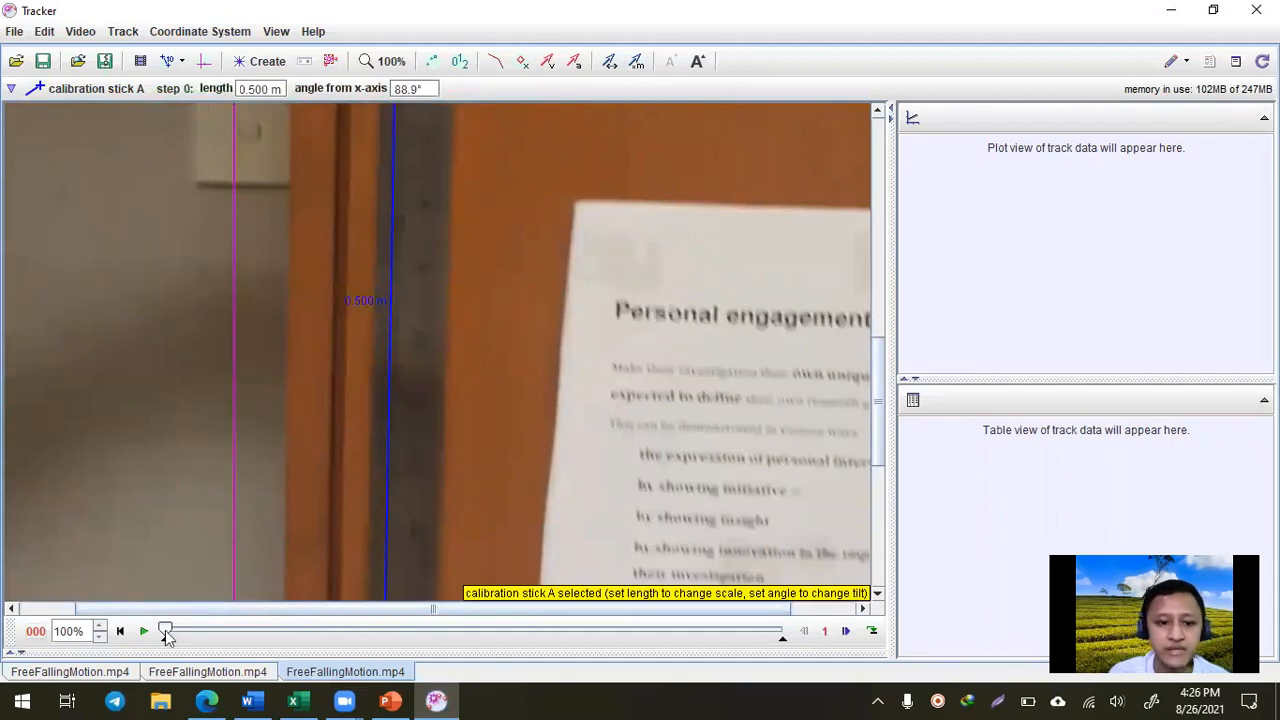
Move the video to frame 35, just before the ball is released
scroll(703, 338, down, 5)
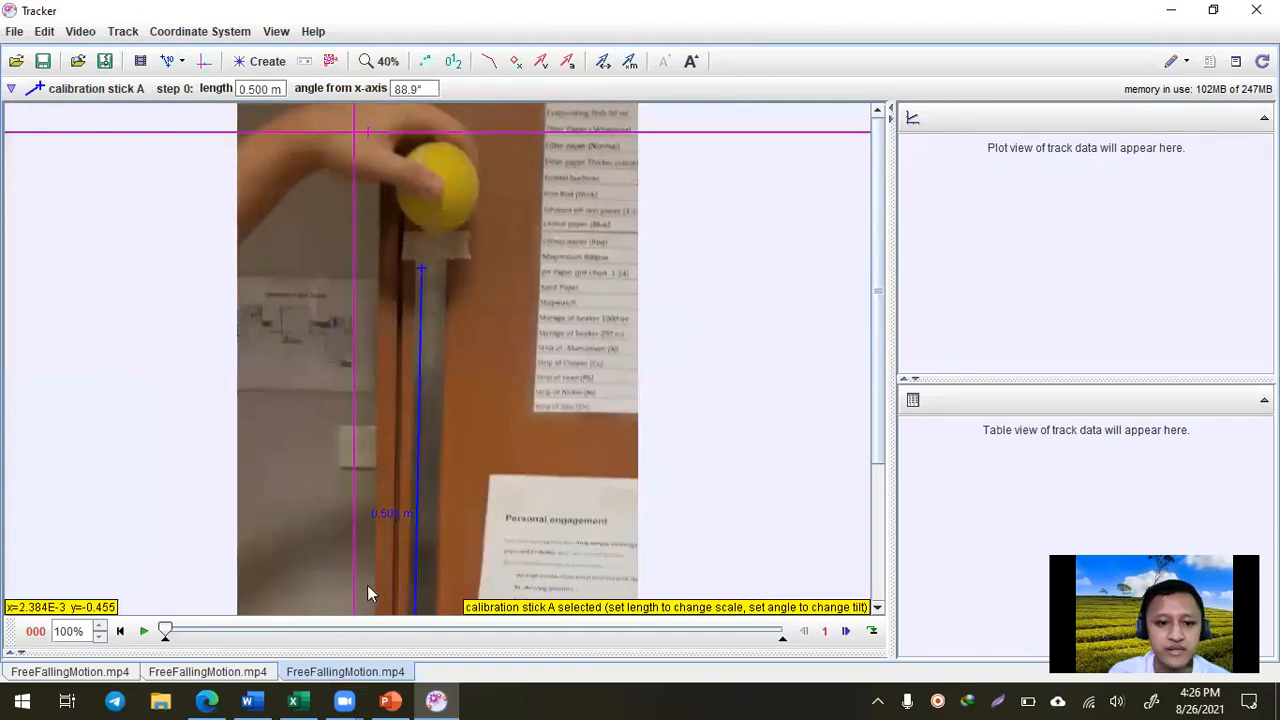
drag(165, 631, 424, 632)
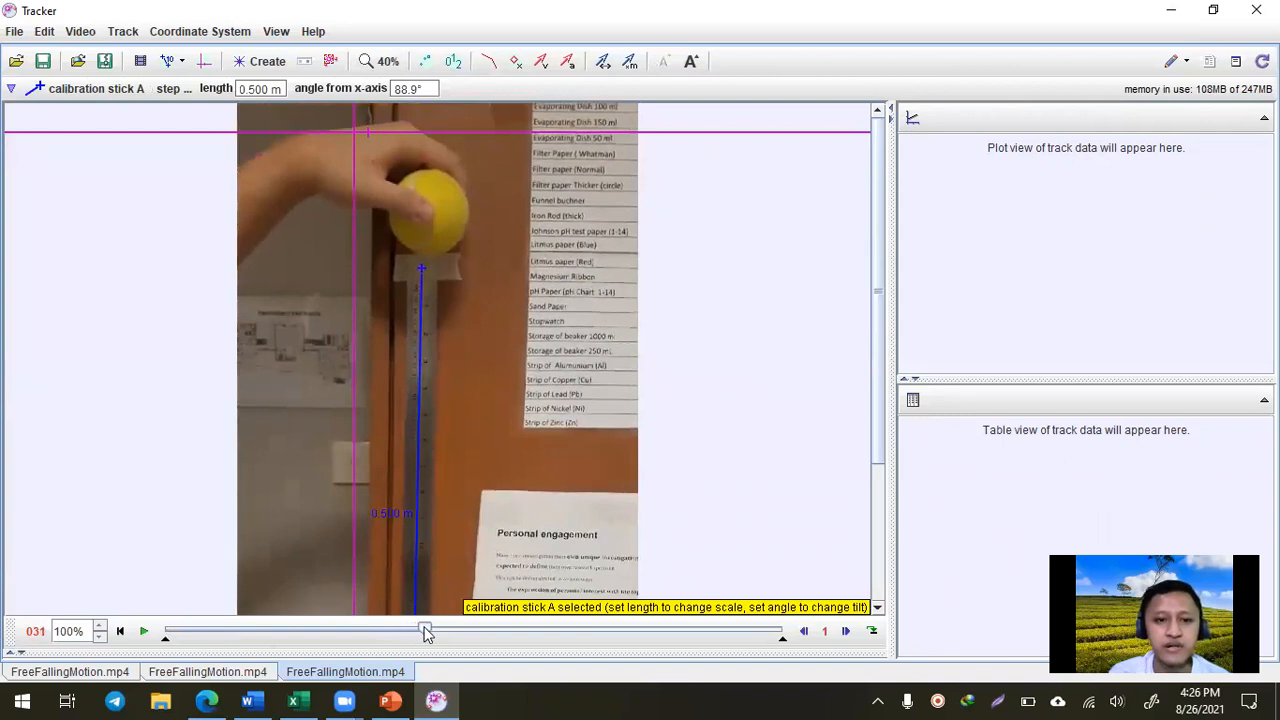
drag(437, 632, 478, 630)
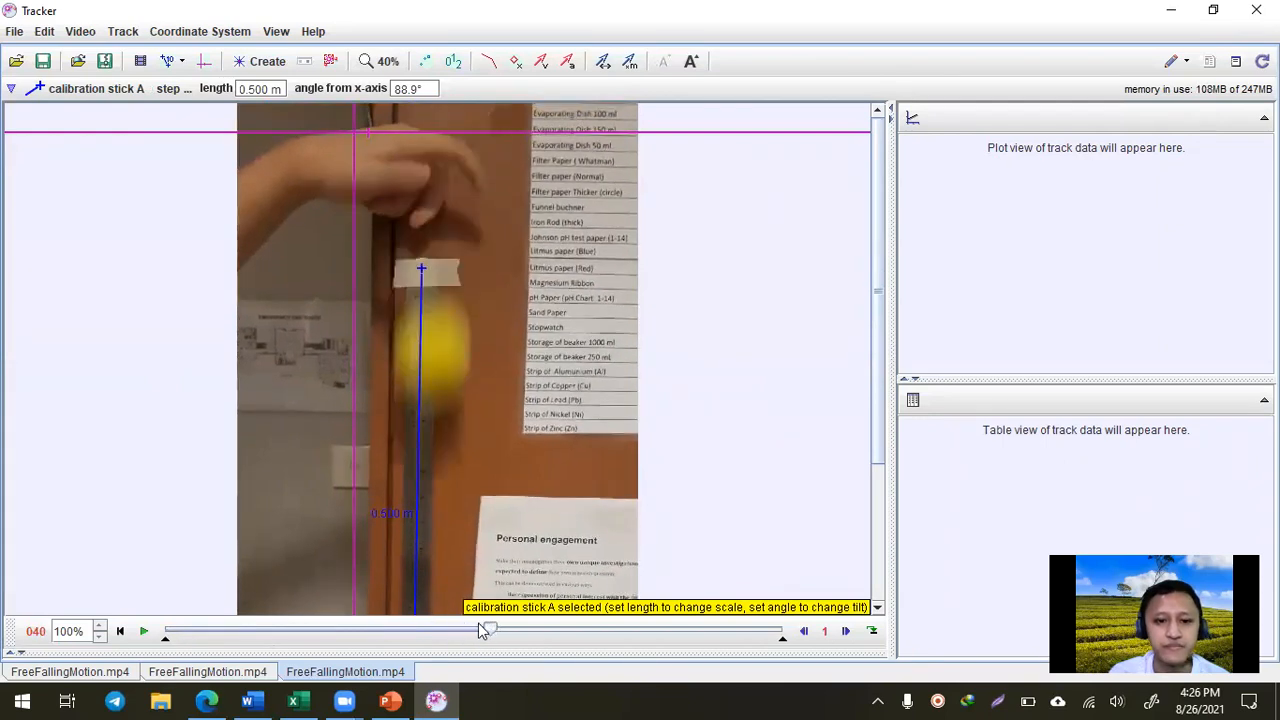
click(804, 632)
click(804, 632)
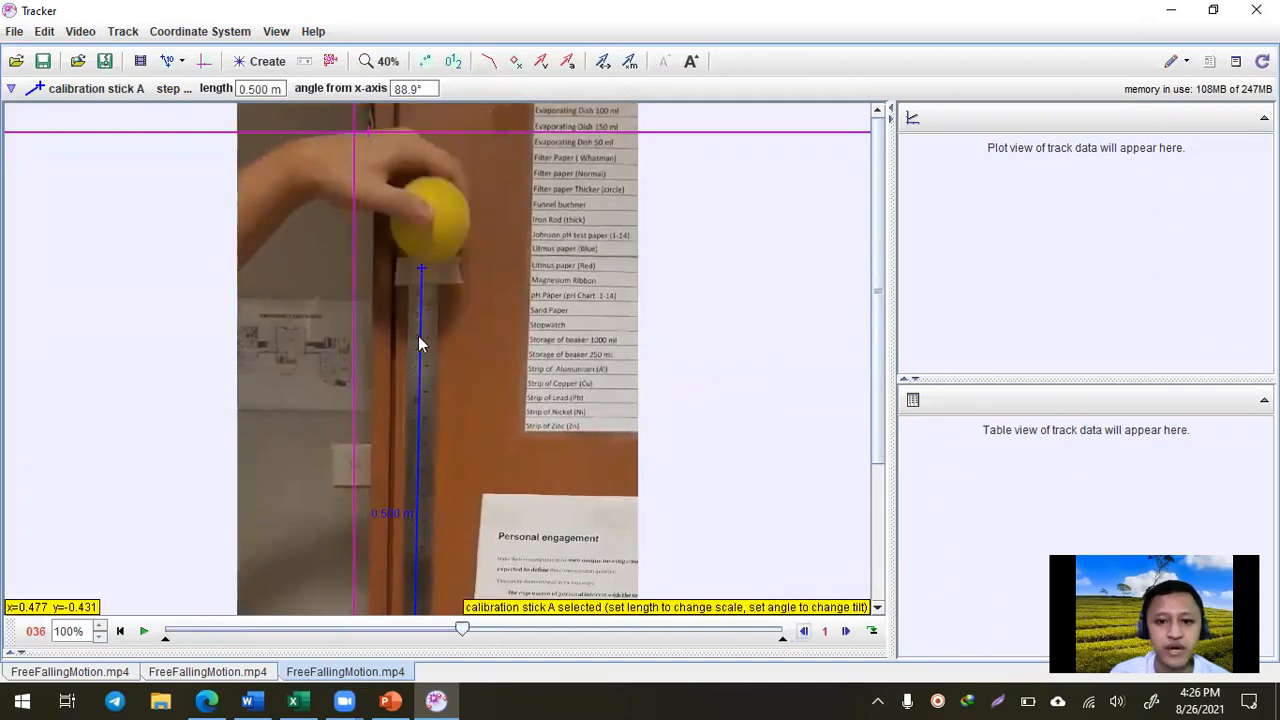
Realign the calibration stick's ends with the ruler's 50 mark and its lower edge
scroll(420, 259, up, 3)
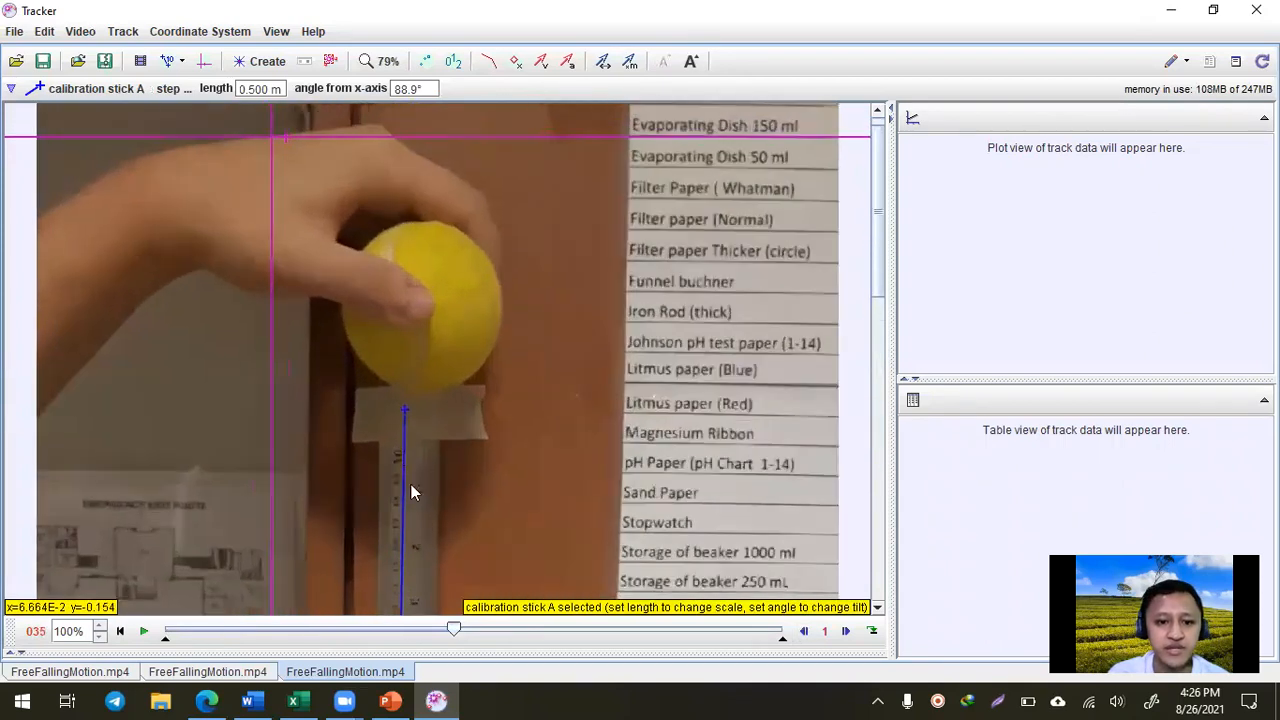
scroll(418, 505, up, 3)
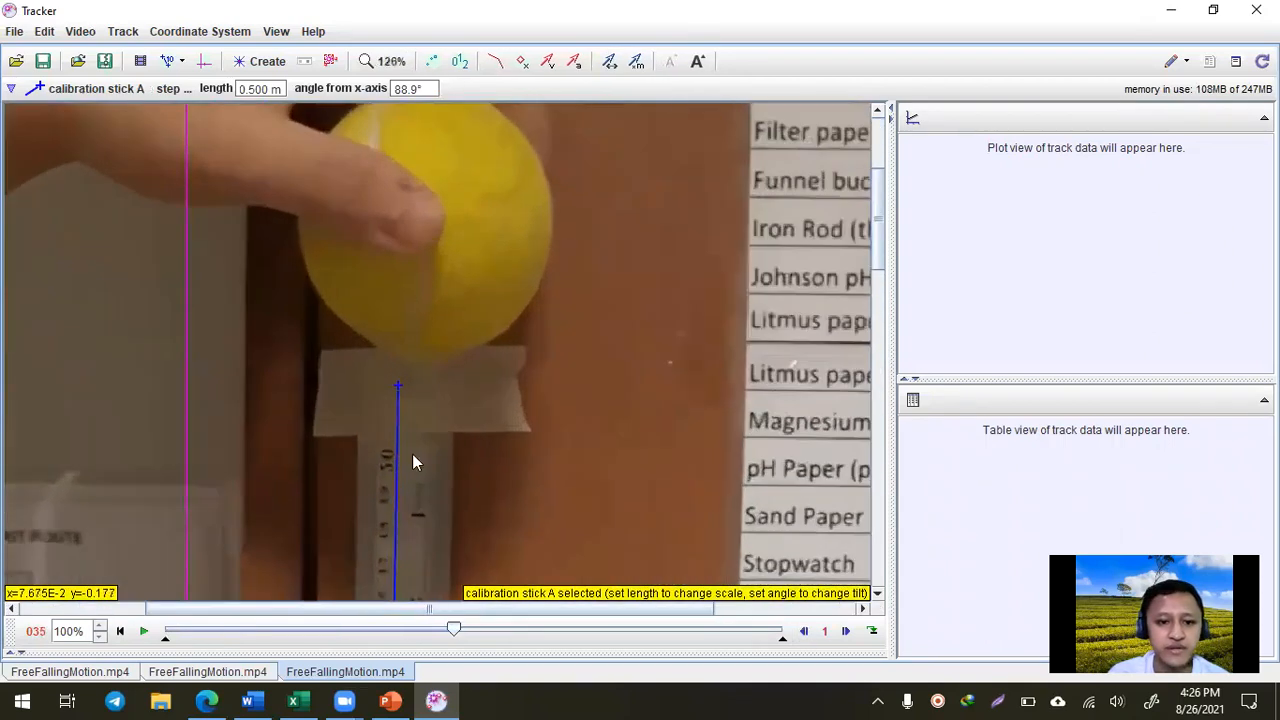
drag(399, 389, 380, 460)
drag(877, 257, 888, 576)
drag(370, 430, 350, 495)
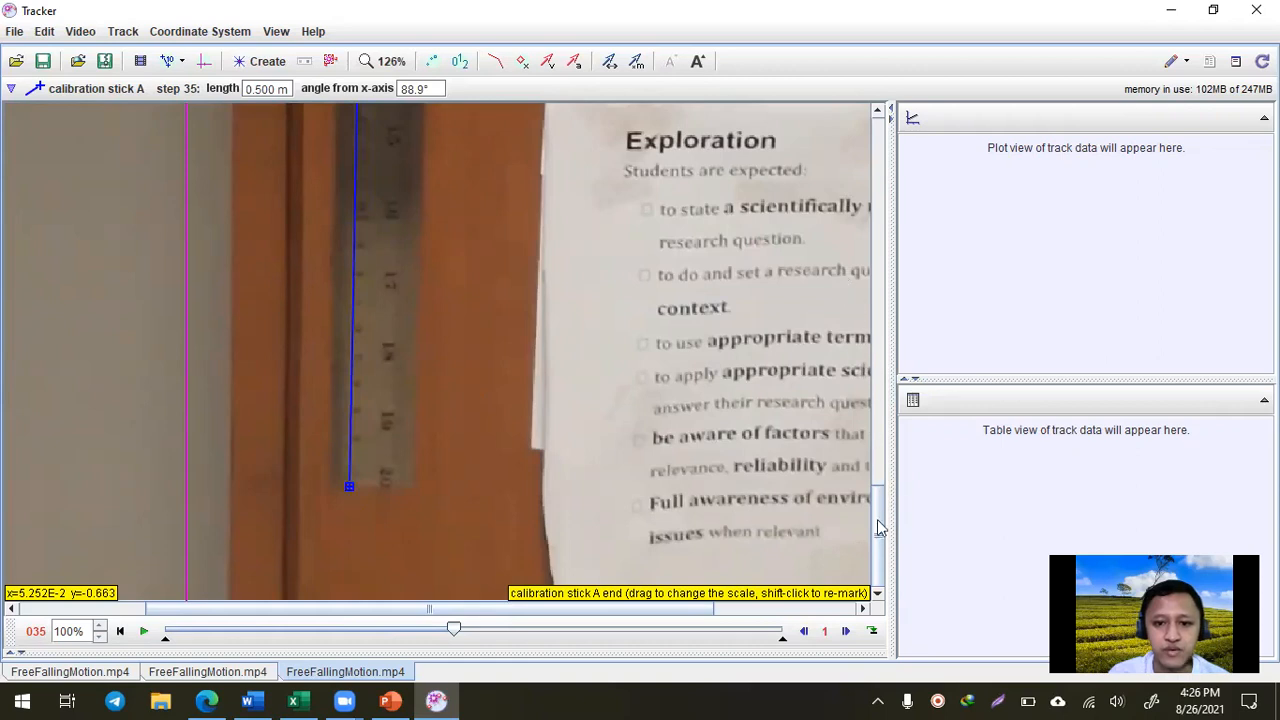
Create a new point mass track for the ball
drag(884, 520, 885, 180)
scroll(504, 500, down, 10)
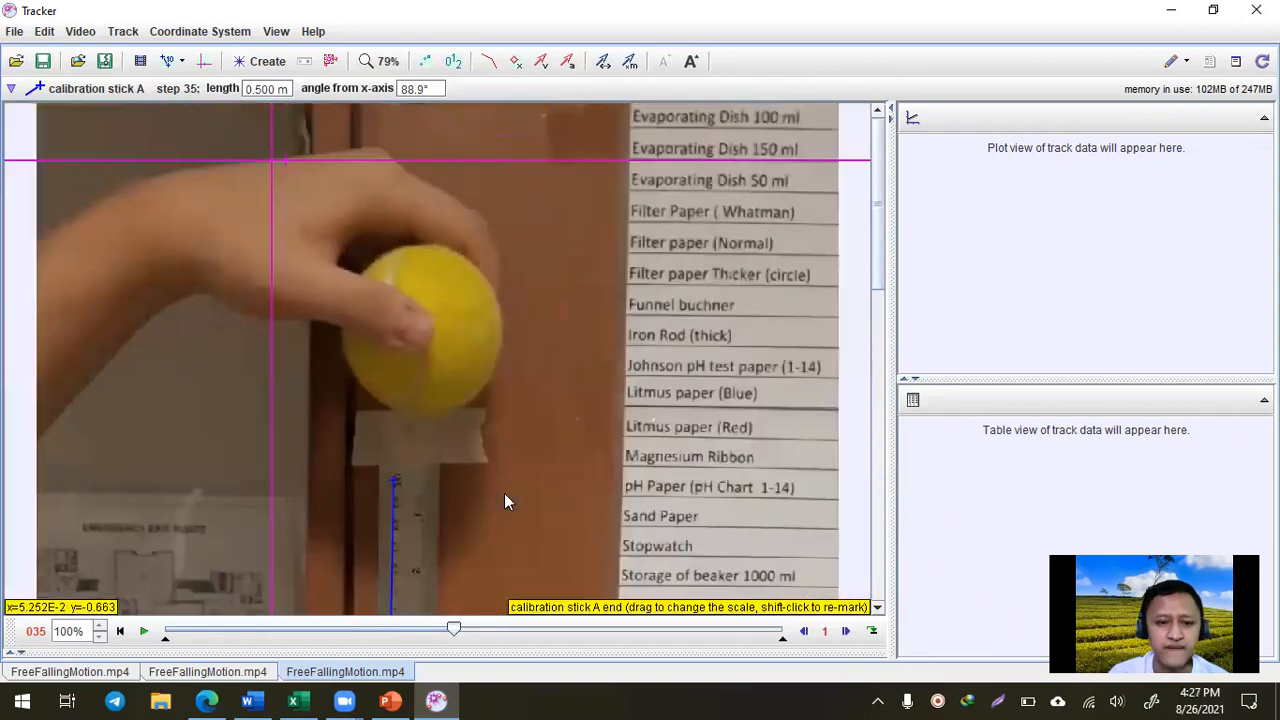
scroll(502, 495, down, 1)
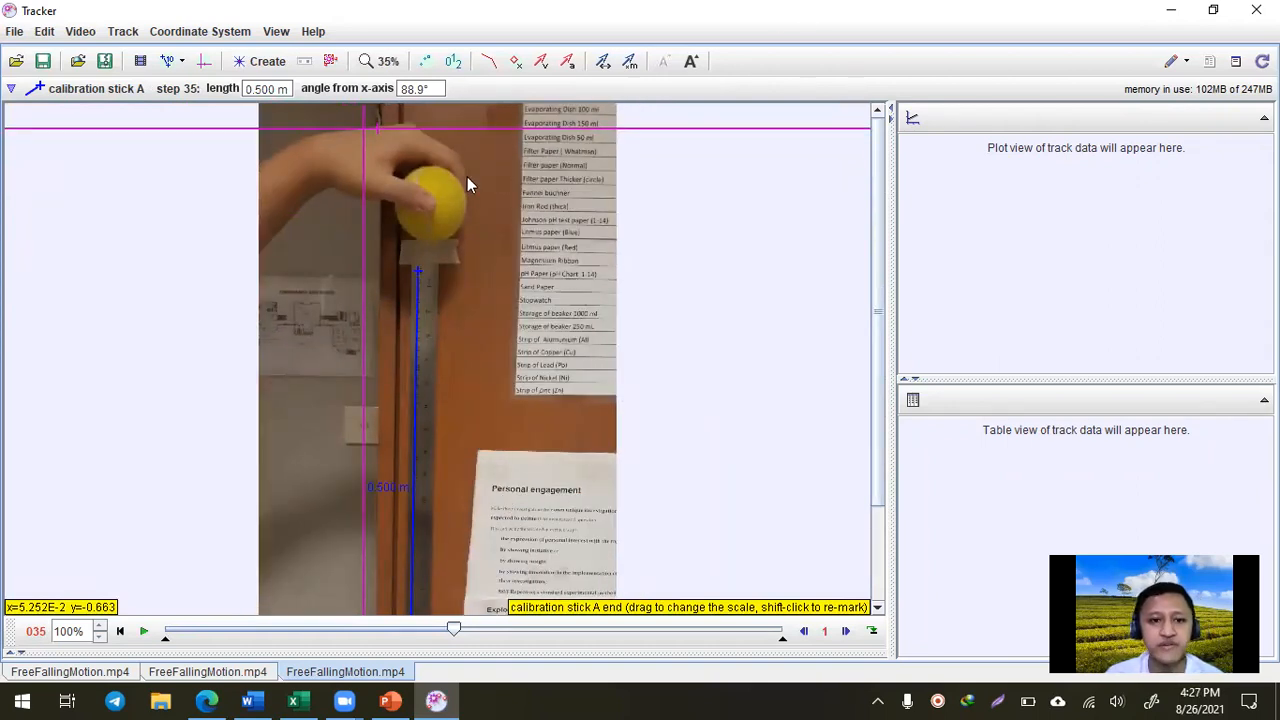
click(256, 62)
click(290, 87)
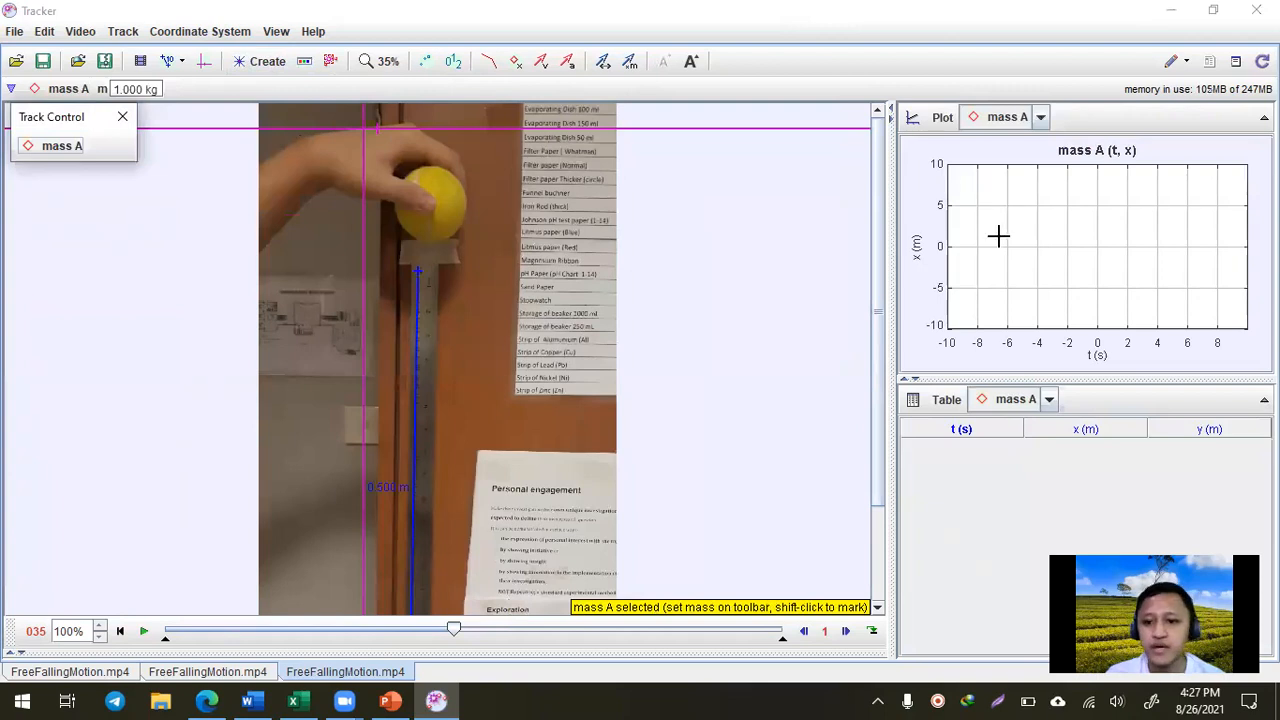
Check the velocity table in Excel and set the vertical axis of Tracker's mass A plot to the velocity y-component (vy)
click(293, 700)
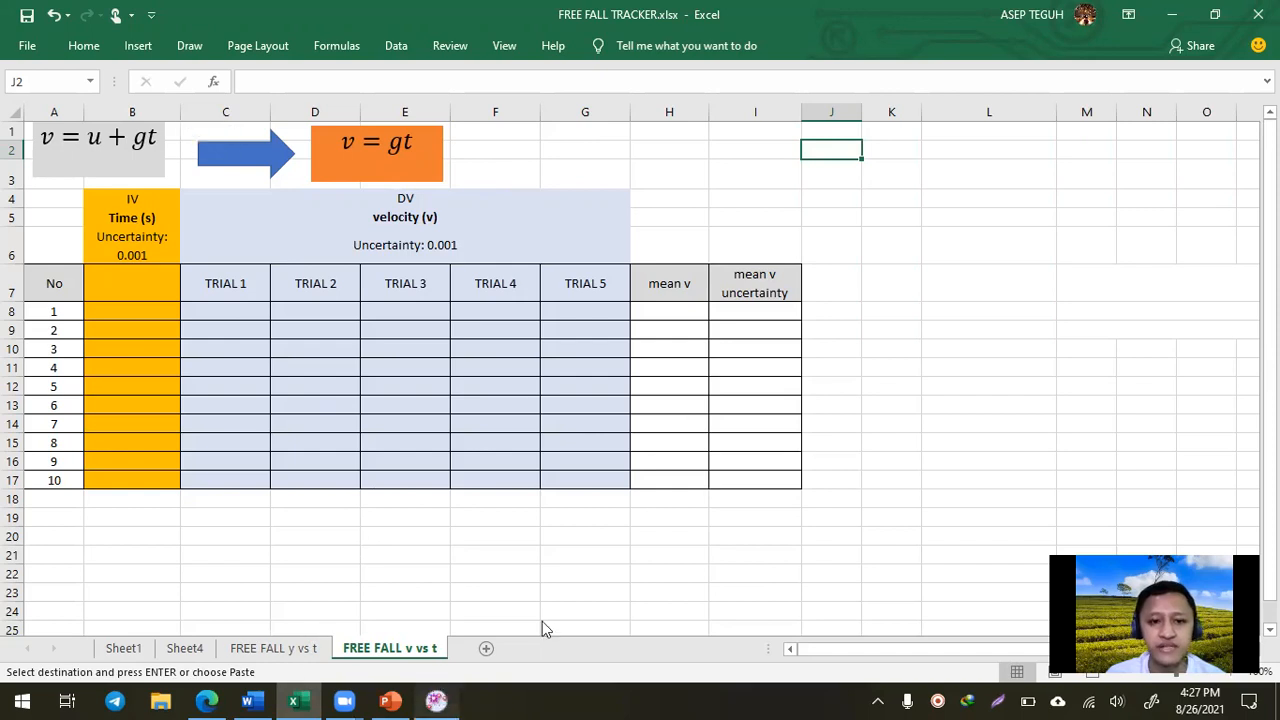
click(437, 701)
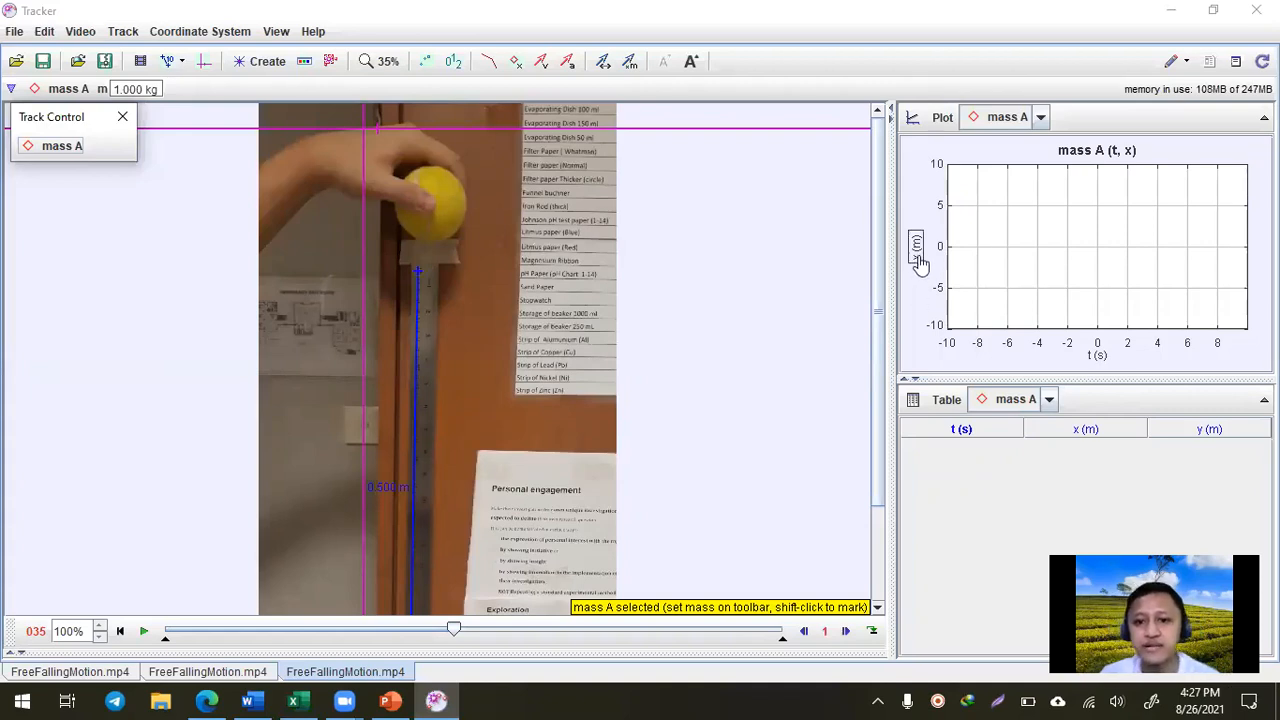
click(920, 260)
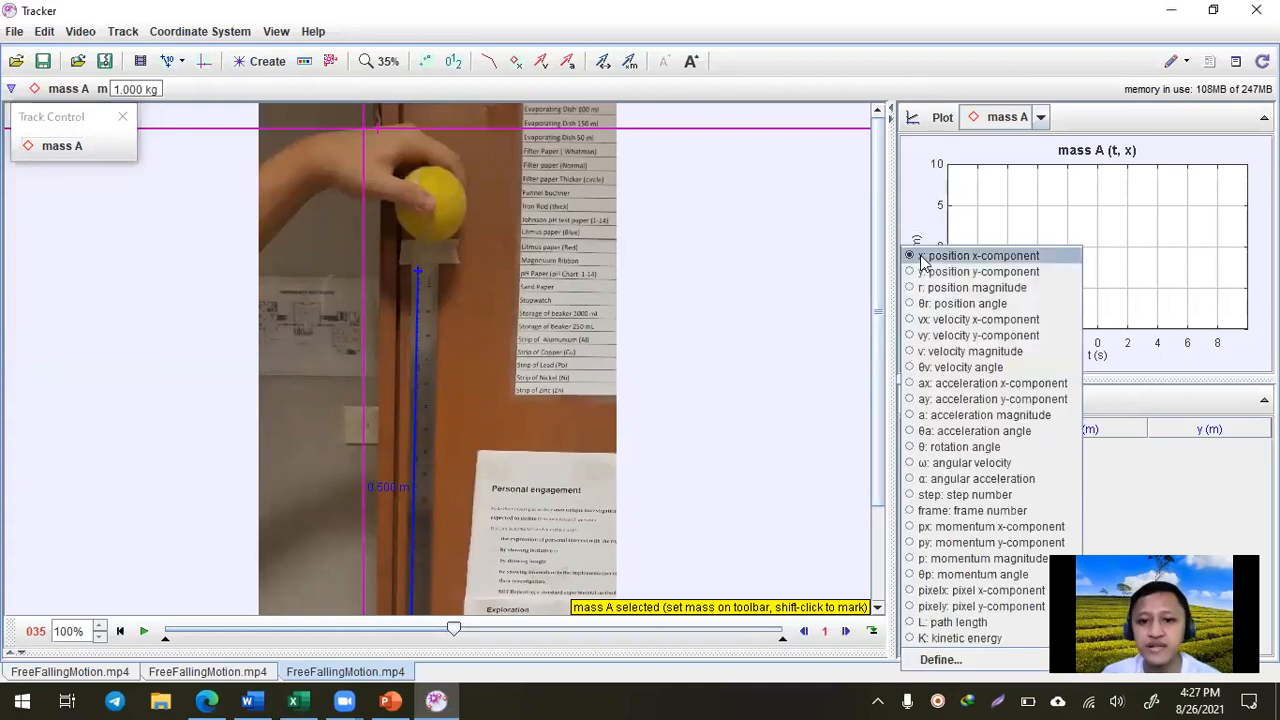
click(944, 336)
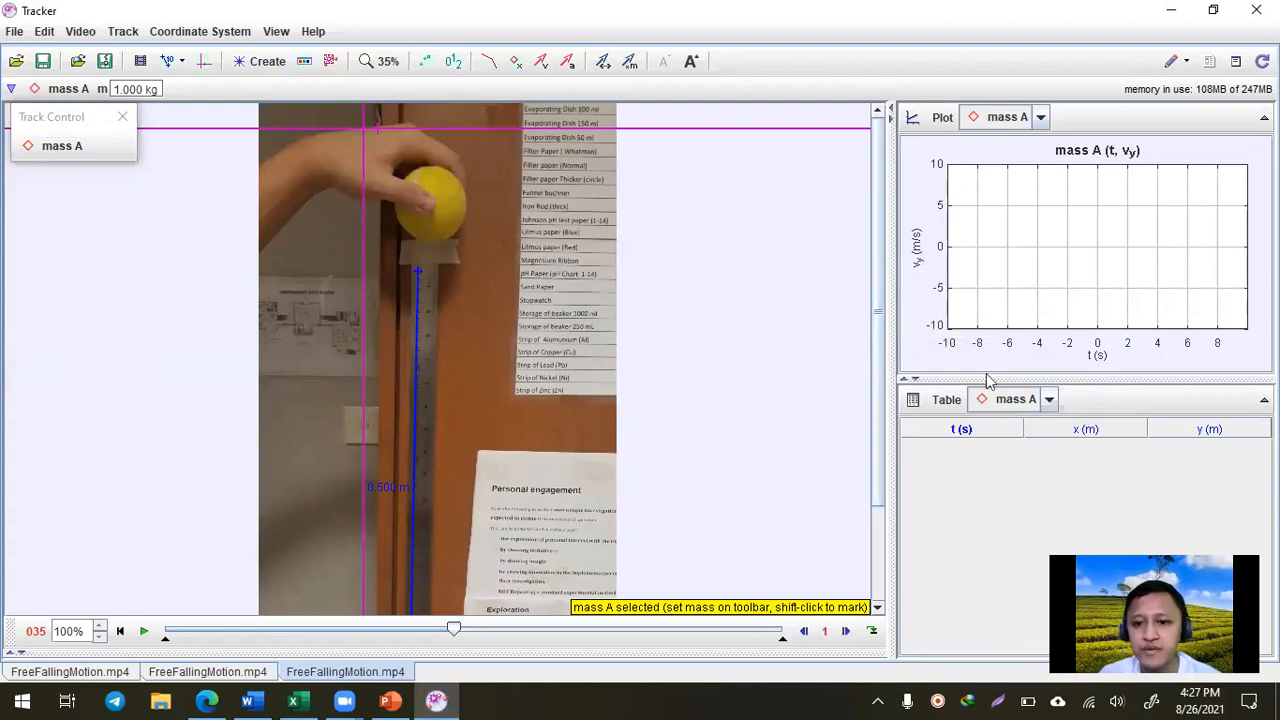
click(936, 326)
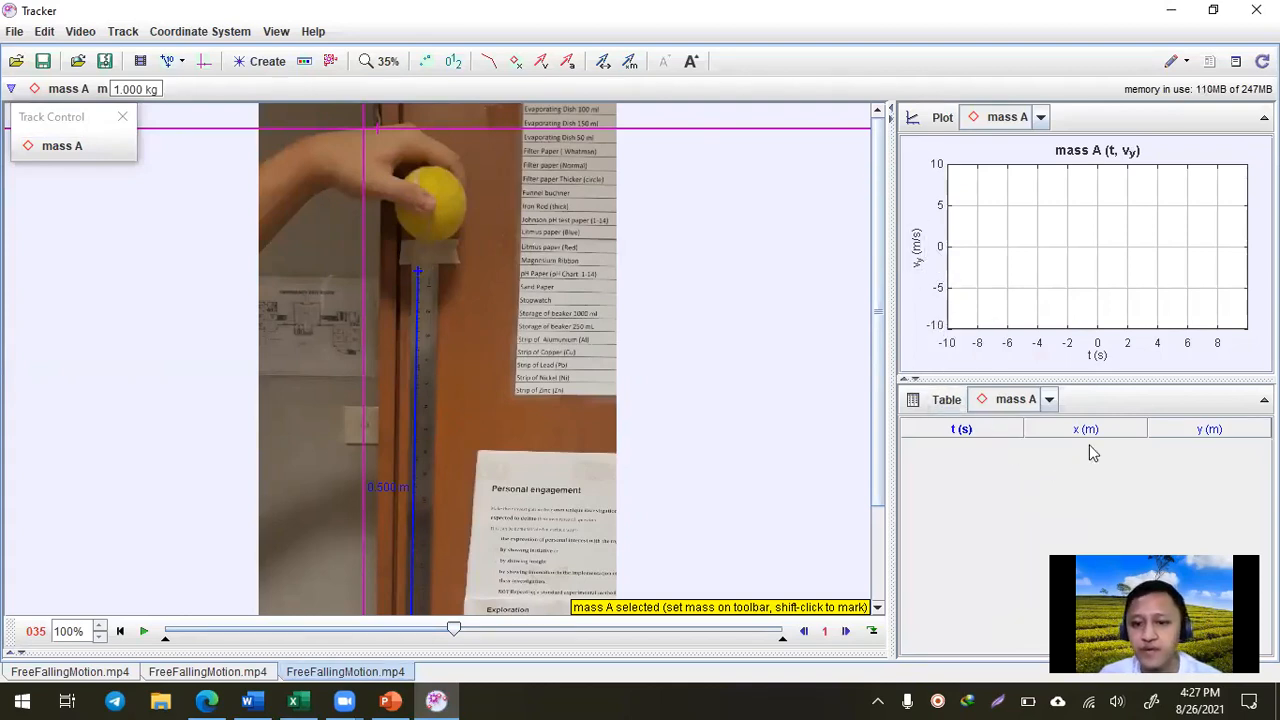
Set mass A's data table to show only the vy column beside time, removing the x and y columns
click(944, 399)
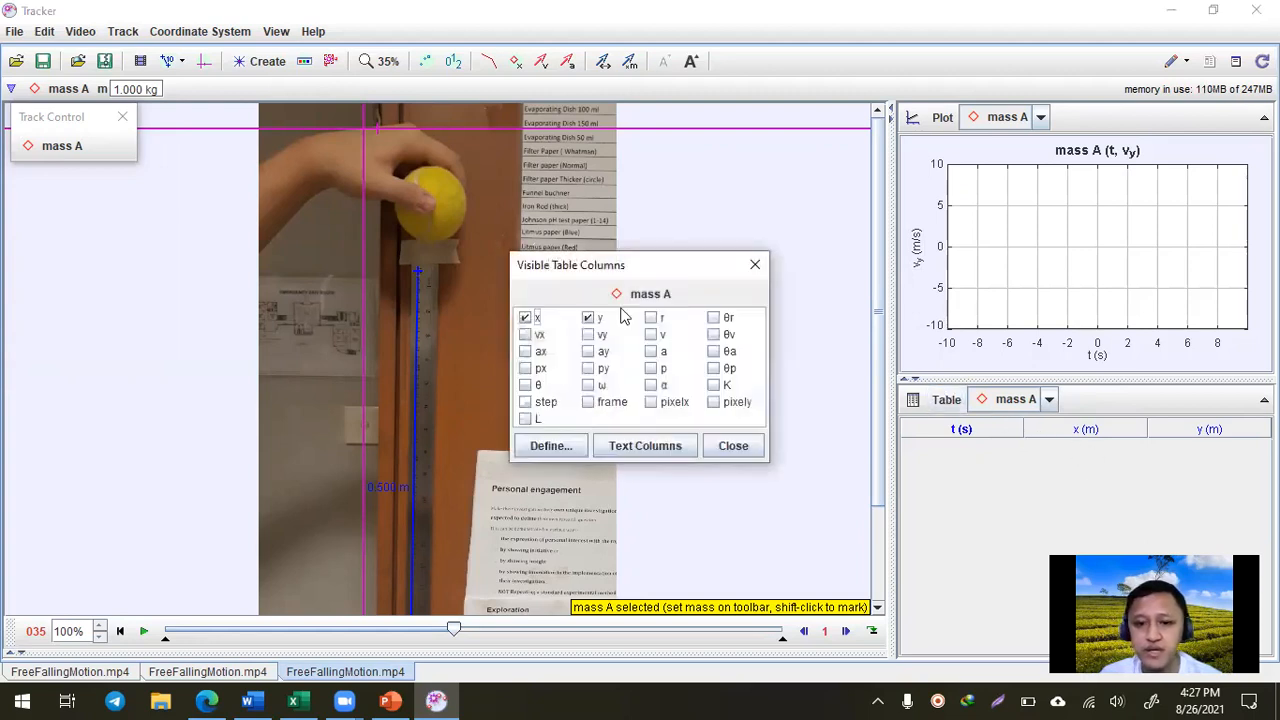
click(530, 318)
click(589, 334)
click(589, 317)
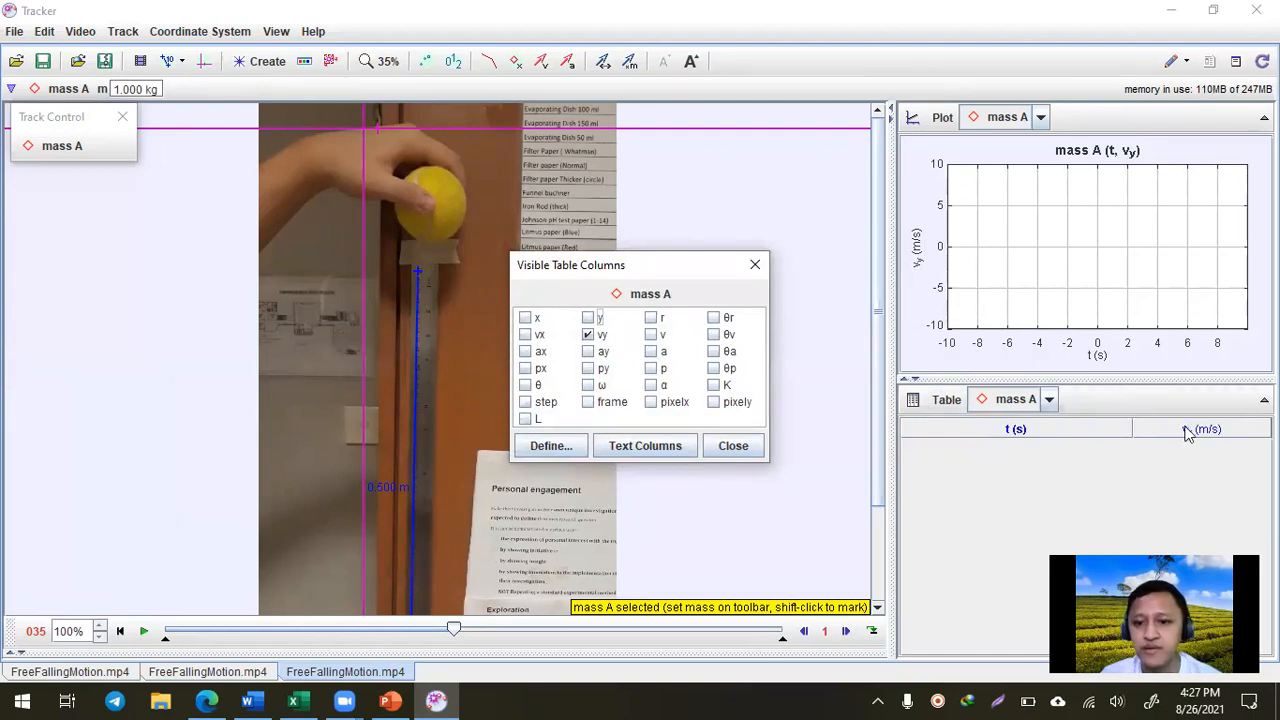
click(735, 447)
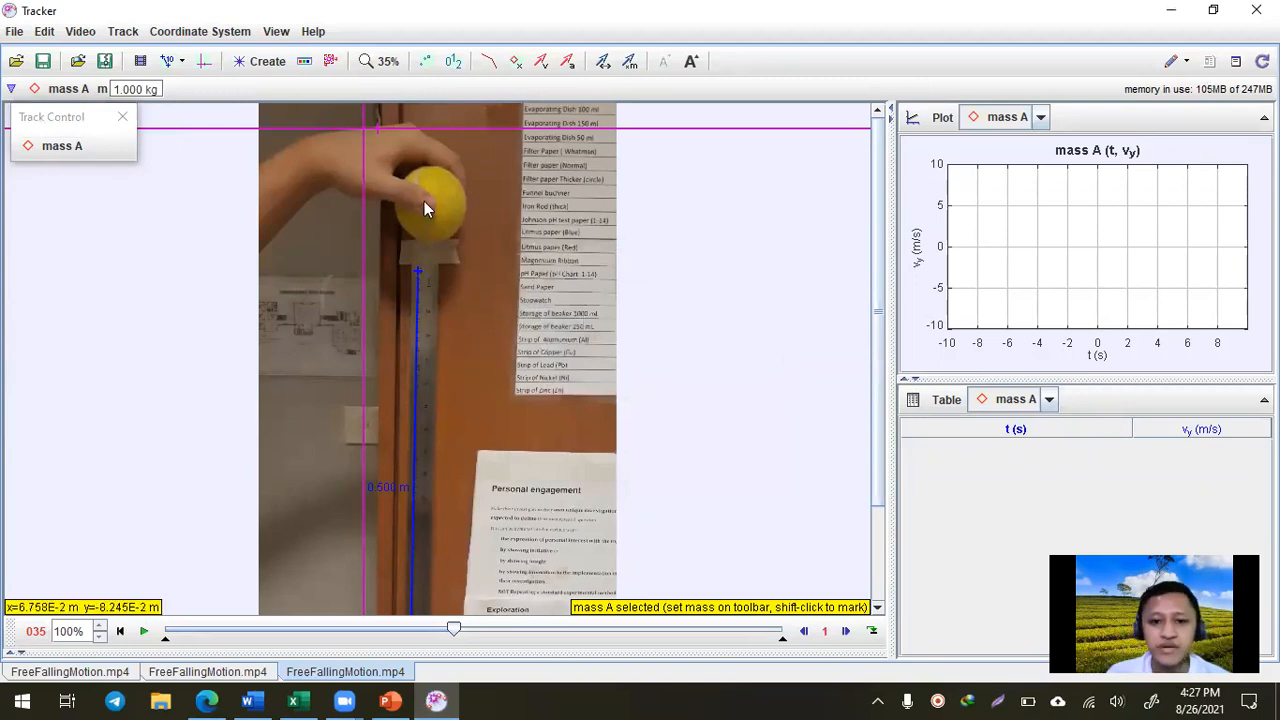
Mark the falling ball's position for mass A in each frame from 35 to 43
click(60, 124)
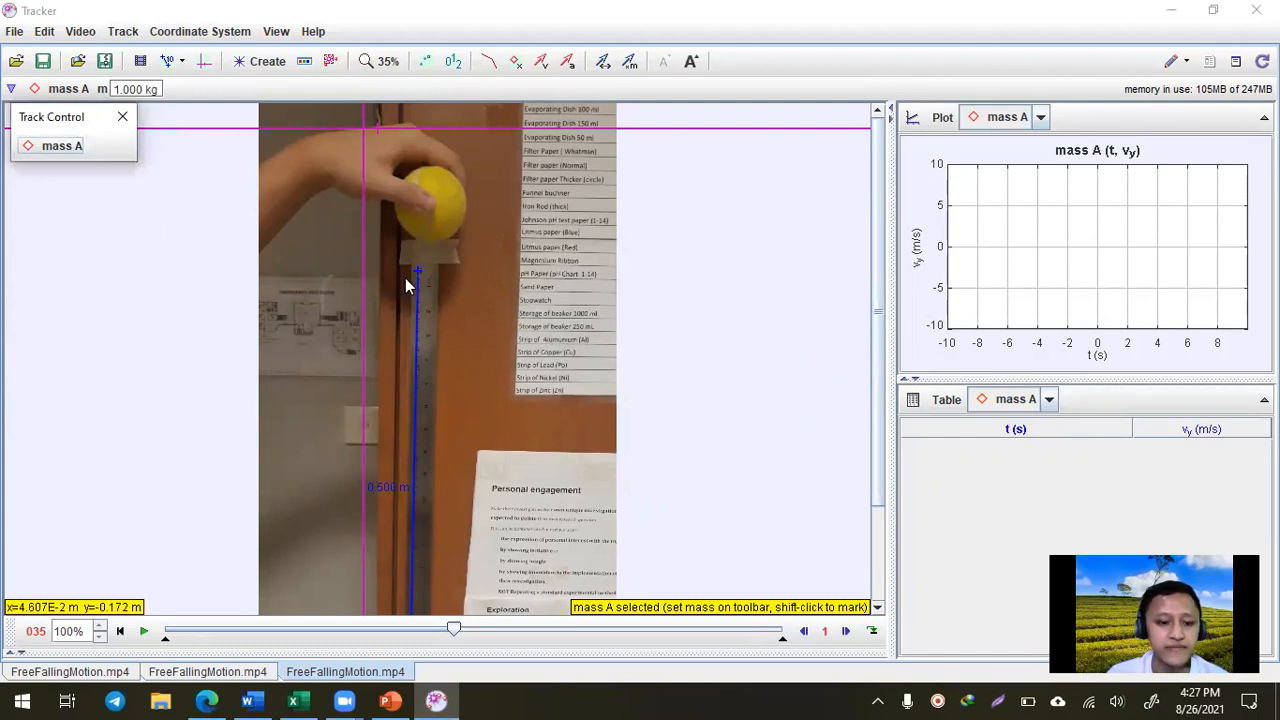
click(425, 212)
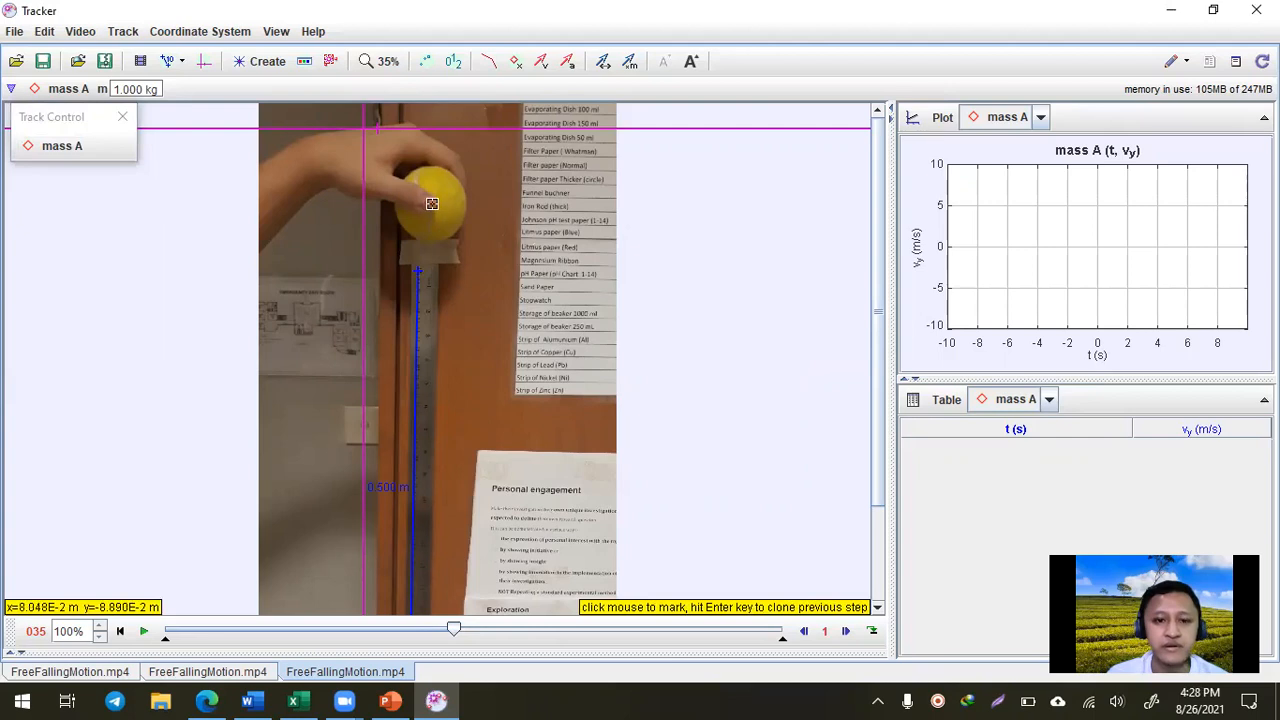
click(433, 205)
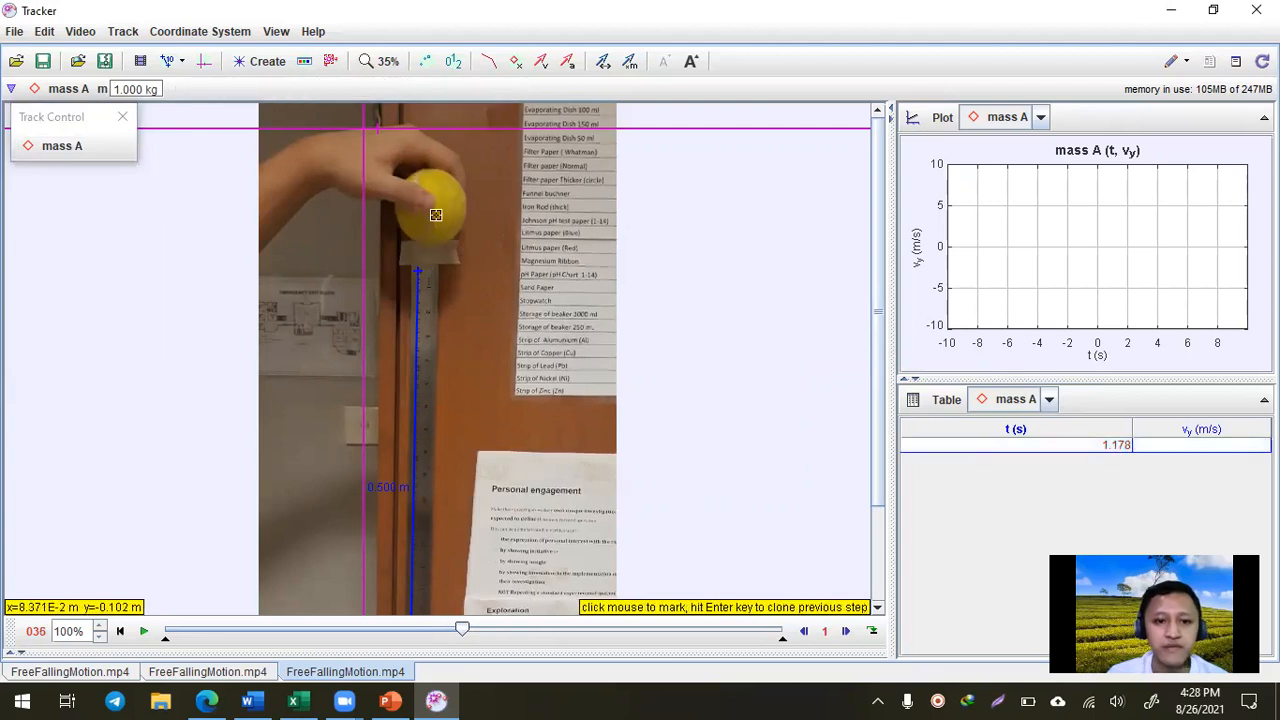
click(429, 213)
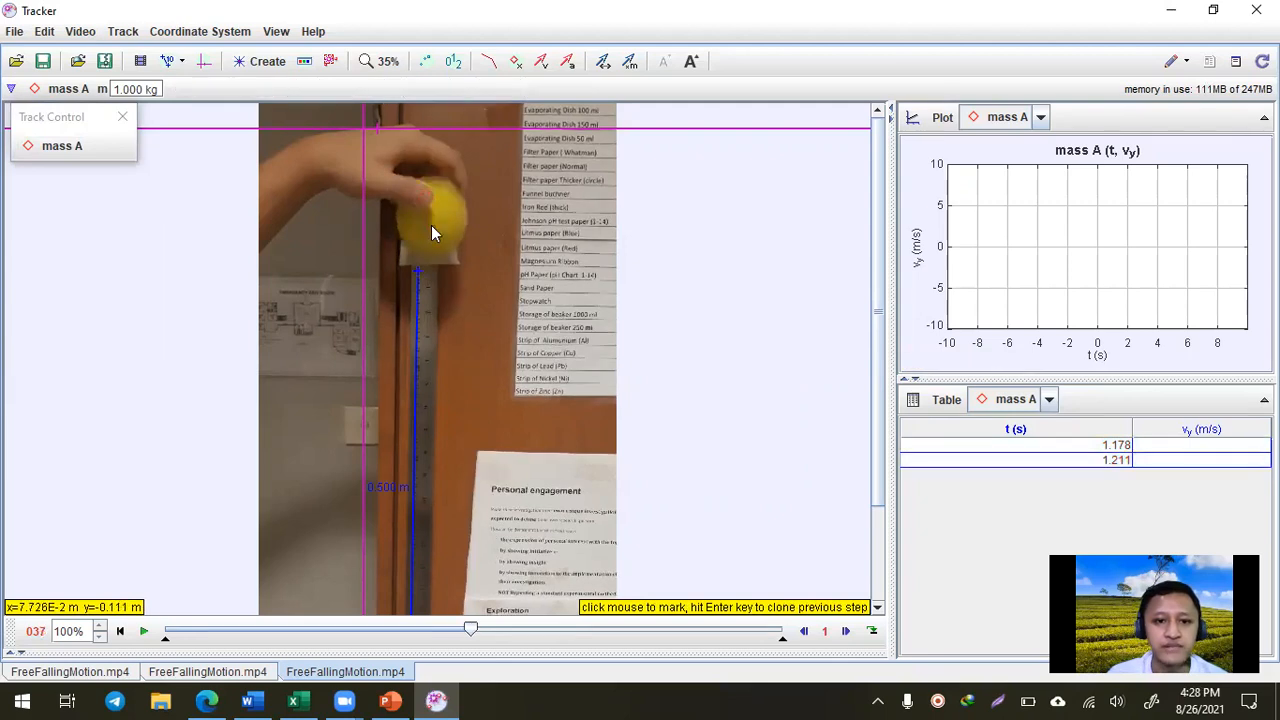
click(432, 228)
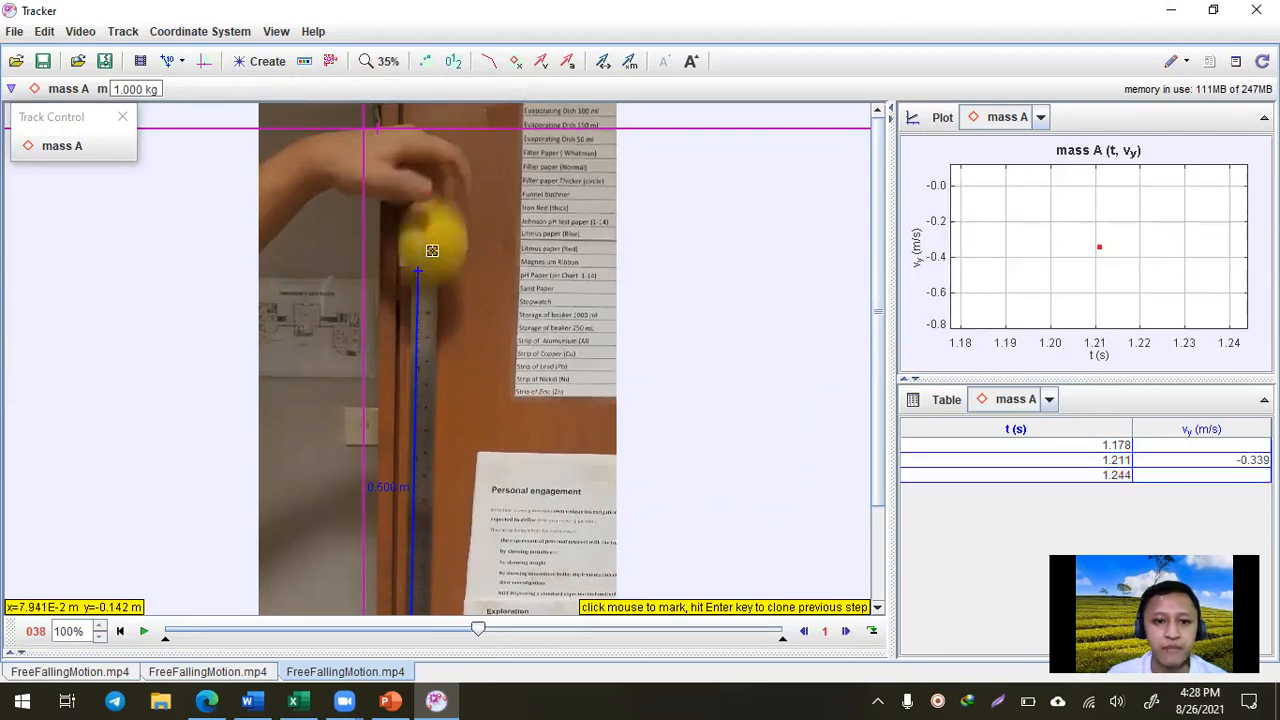
click(432, 248)
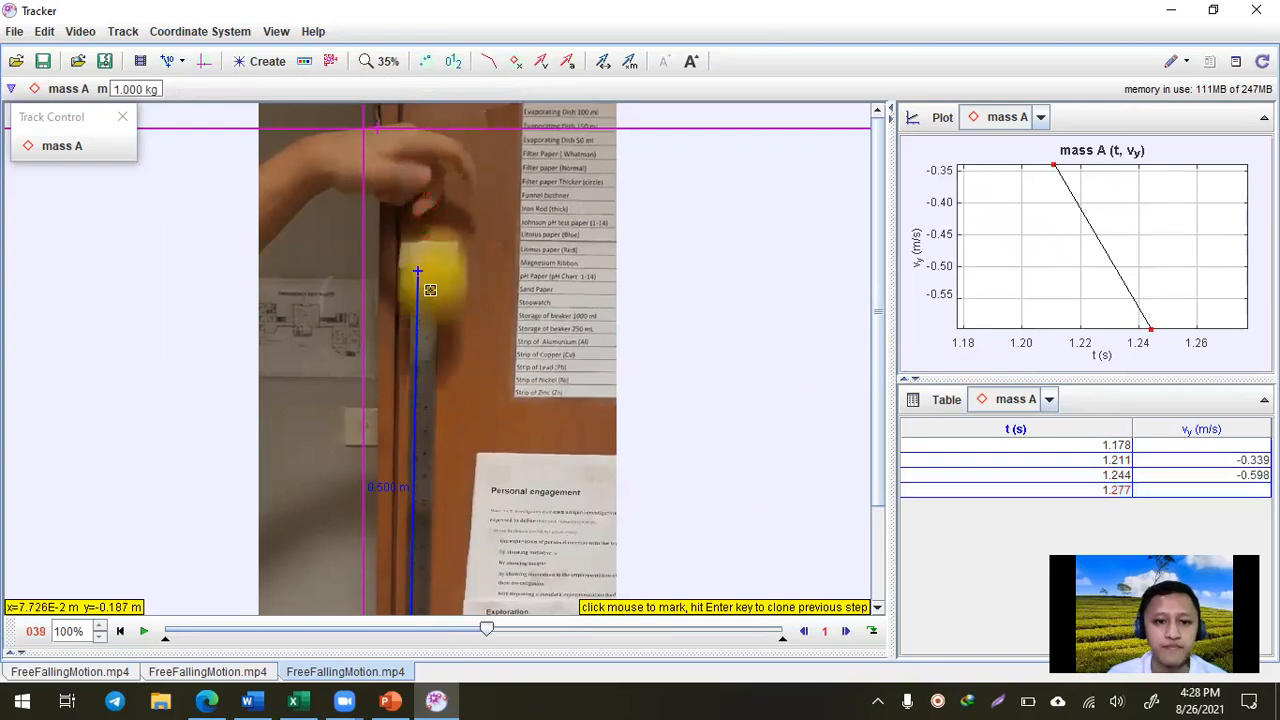
click(435, 295)
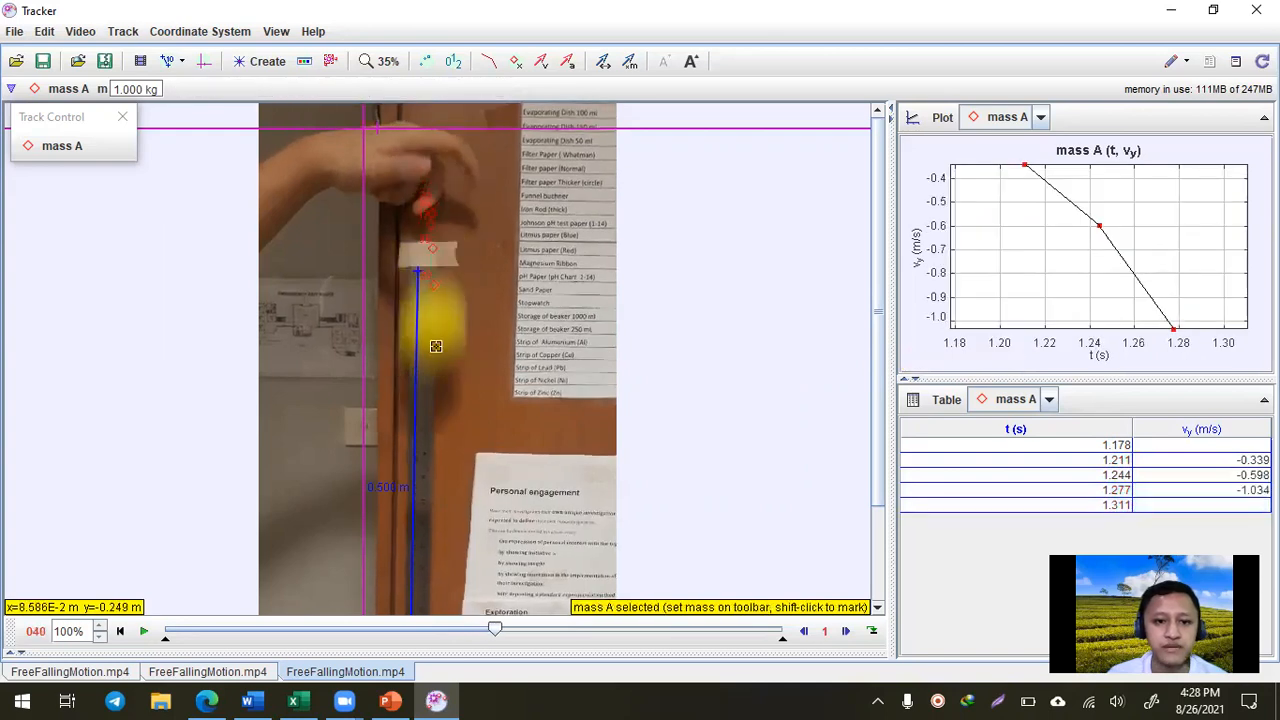
click(432, 347)
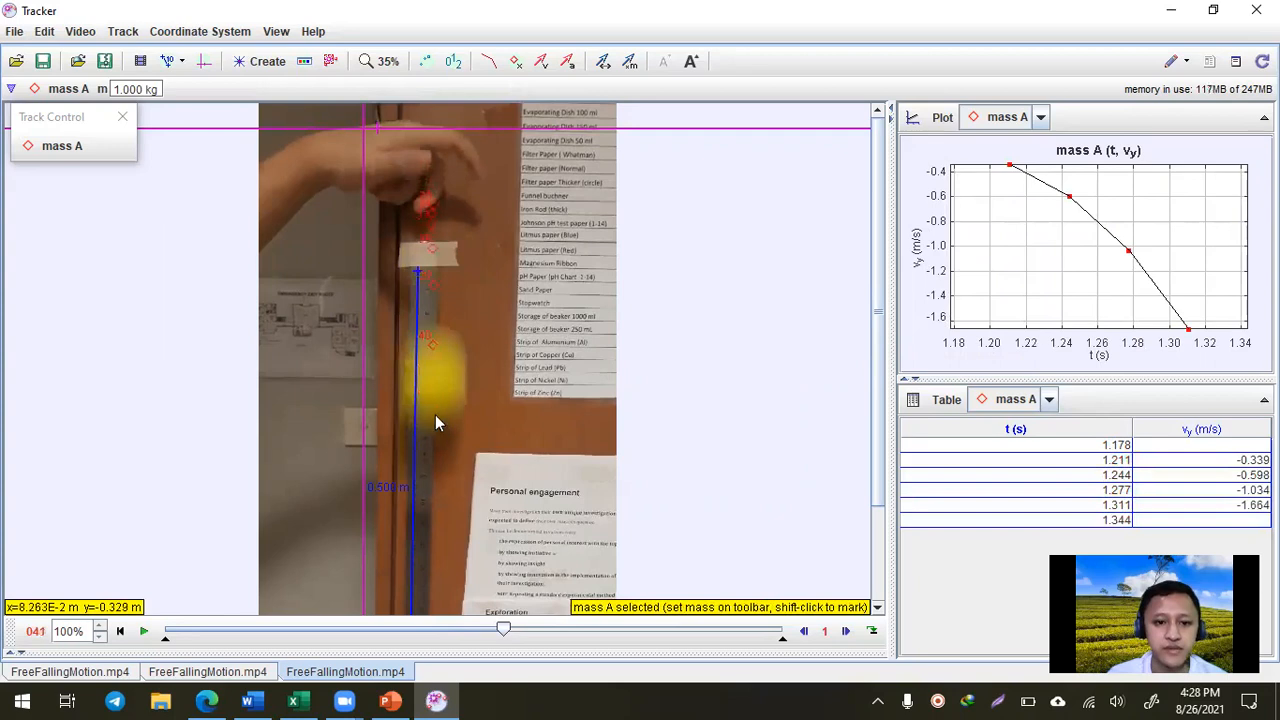
click(432, 408)
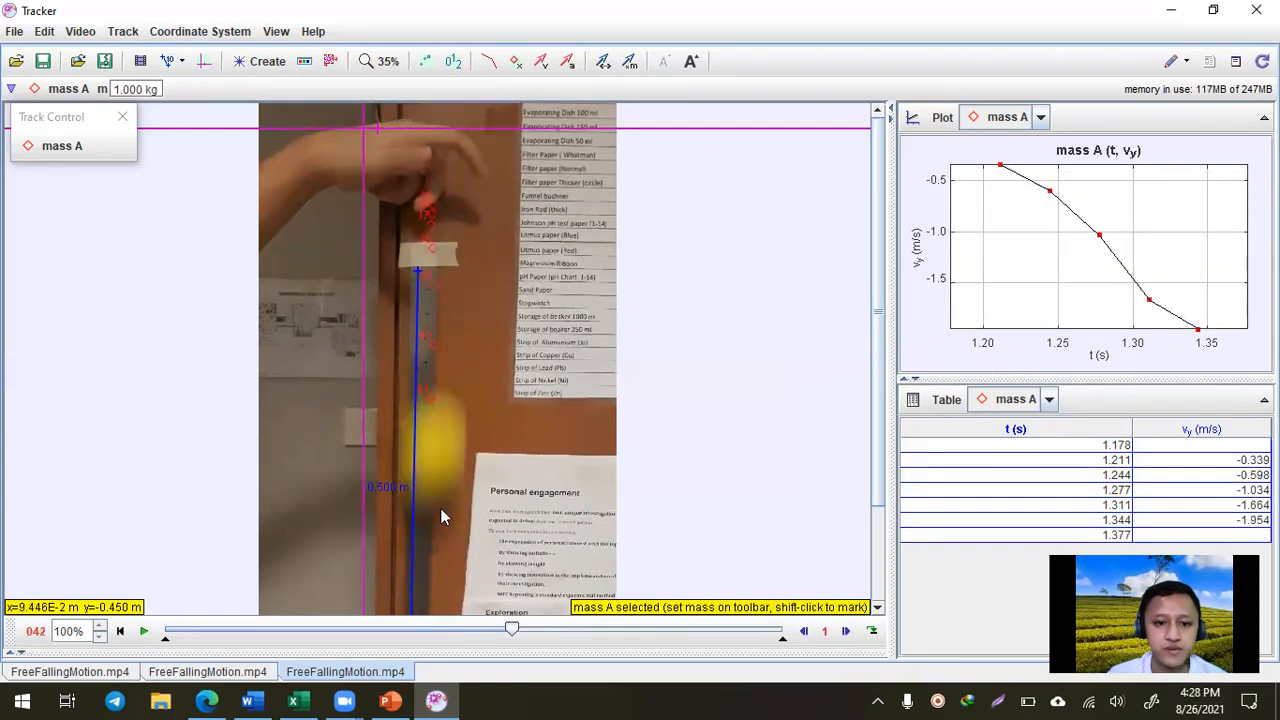
click(428, 473)
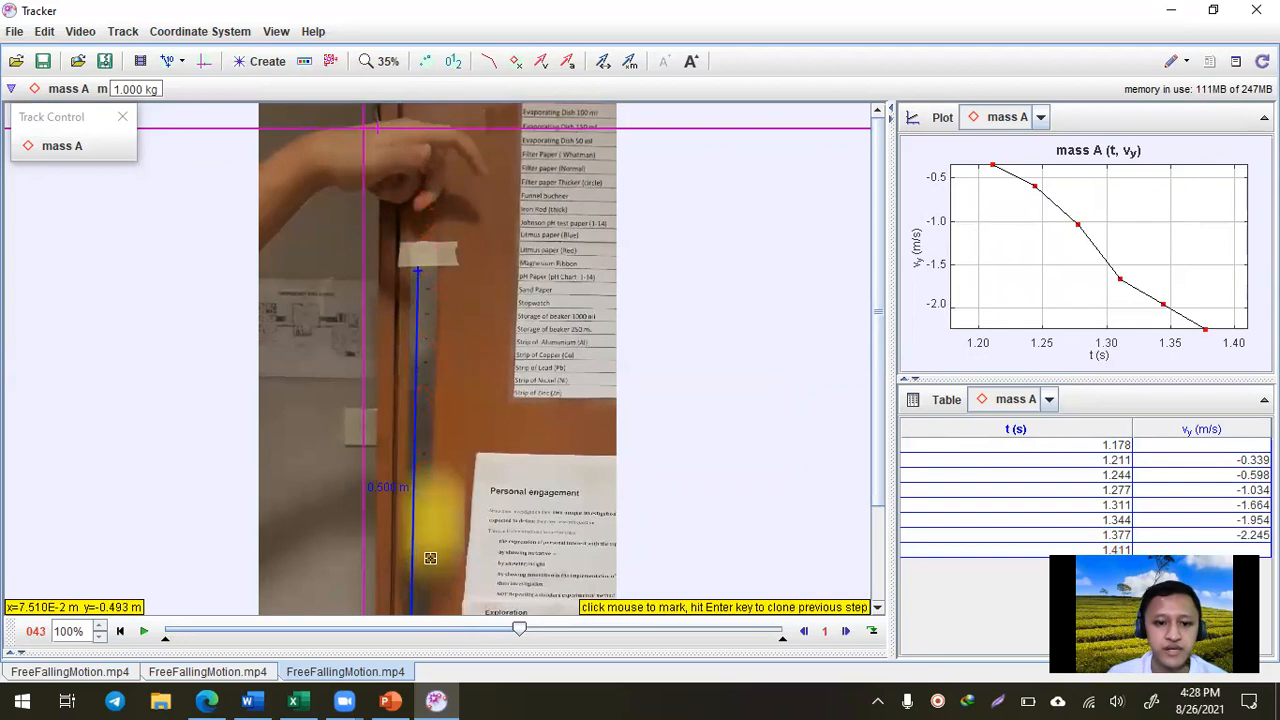
click(430, 556)
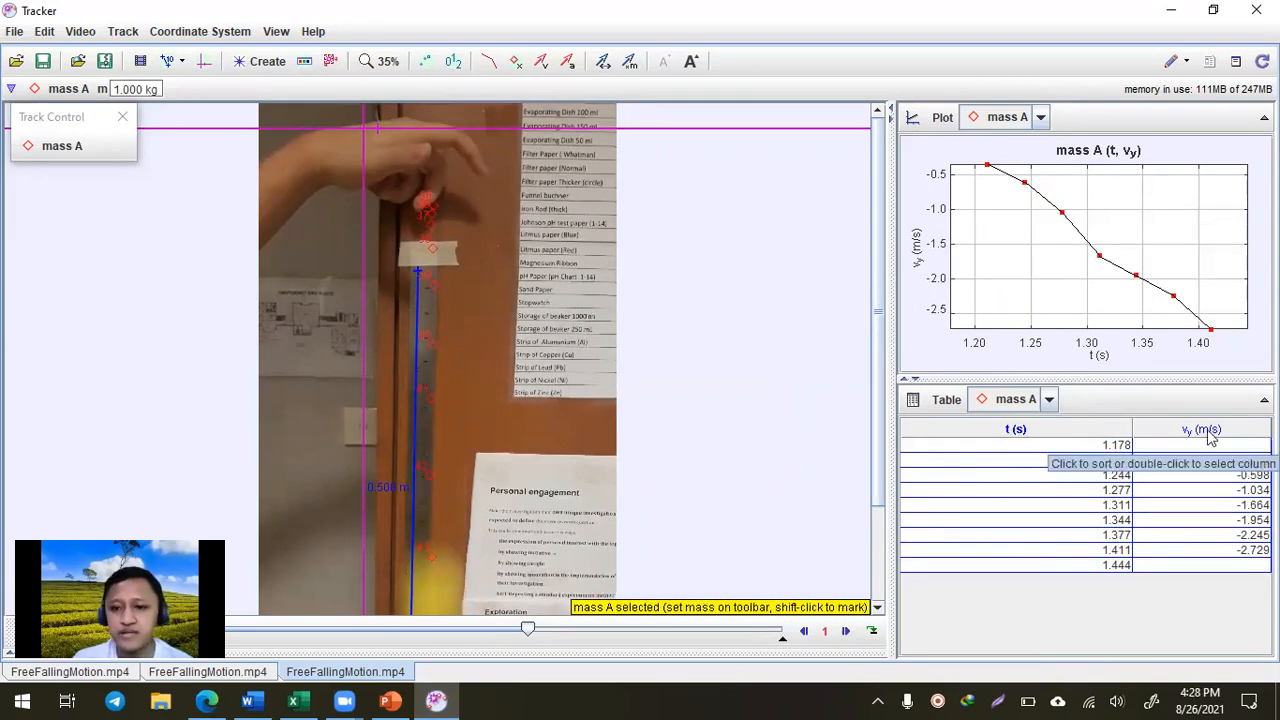
Copy the t and vy table cells for times 1.211 to 1.411 s as formatted
click(1110, 445)
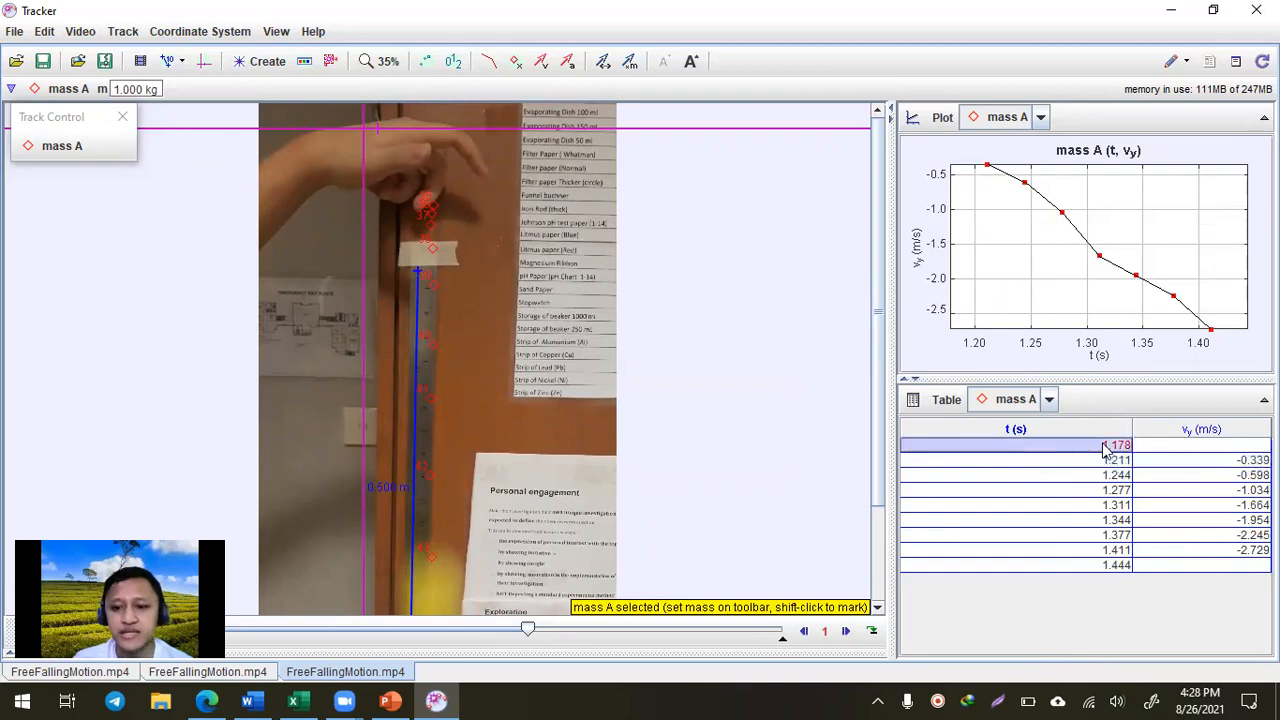
click(1112, 462)
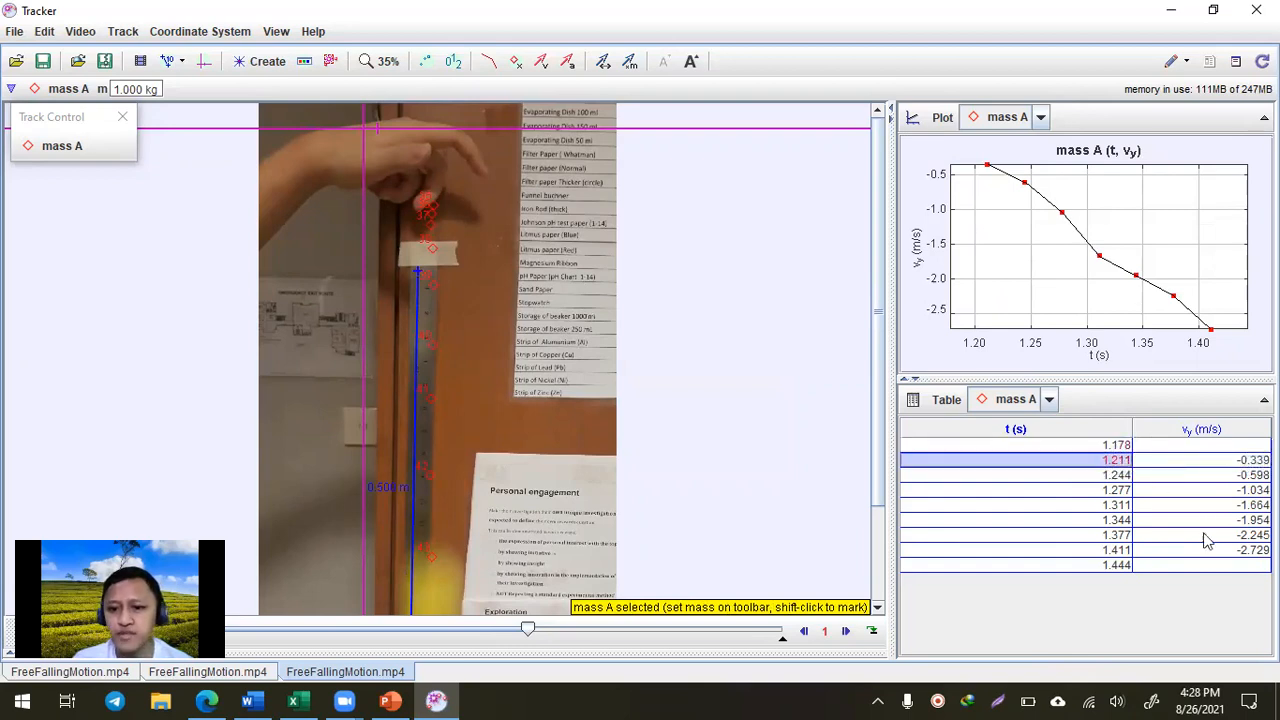
shift+click(1220, 552)
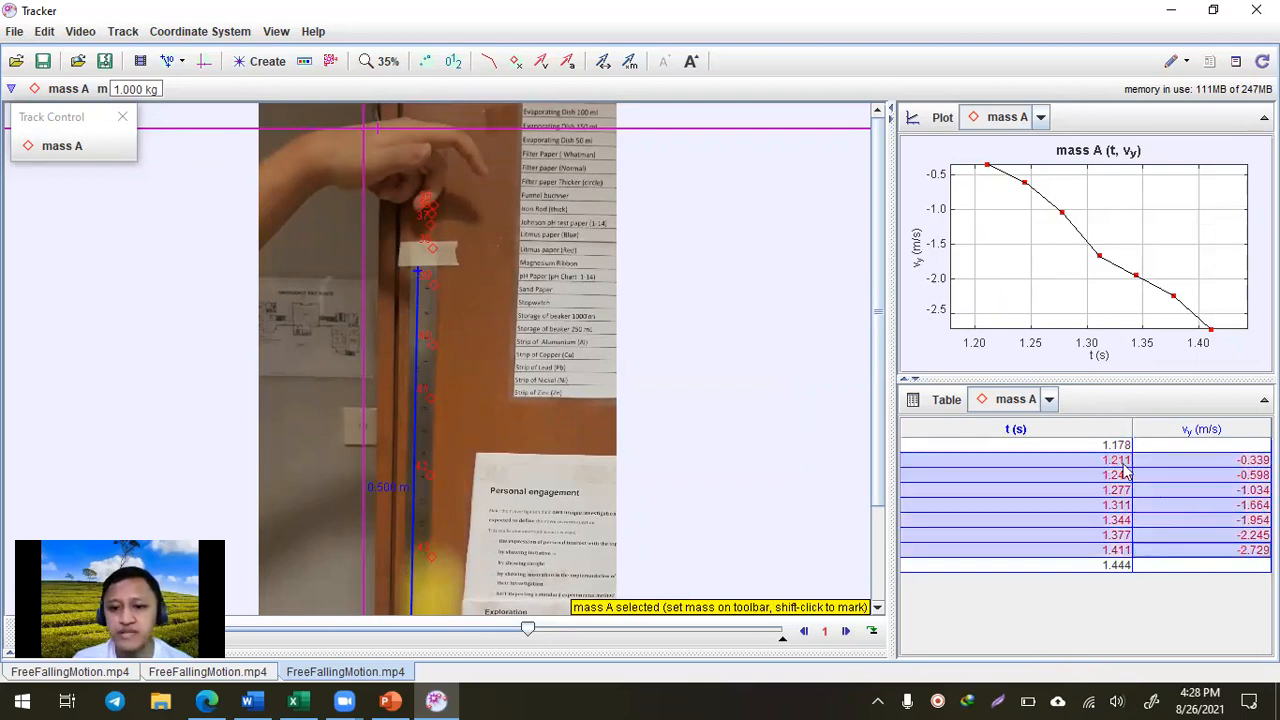
click(1120, 461)
shift+click(1206, 551)
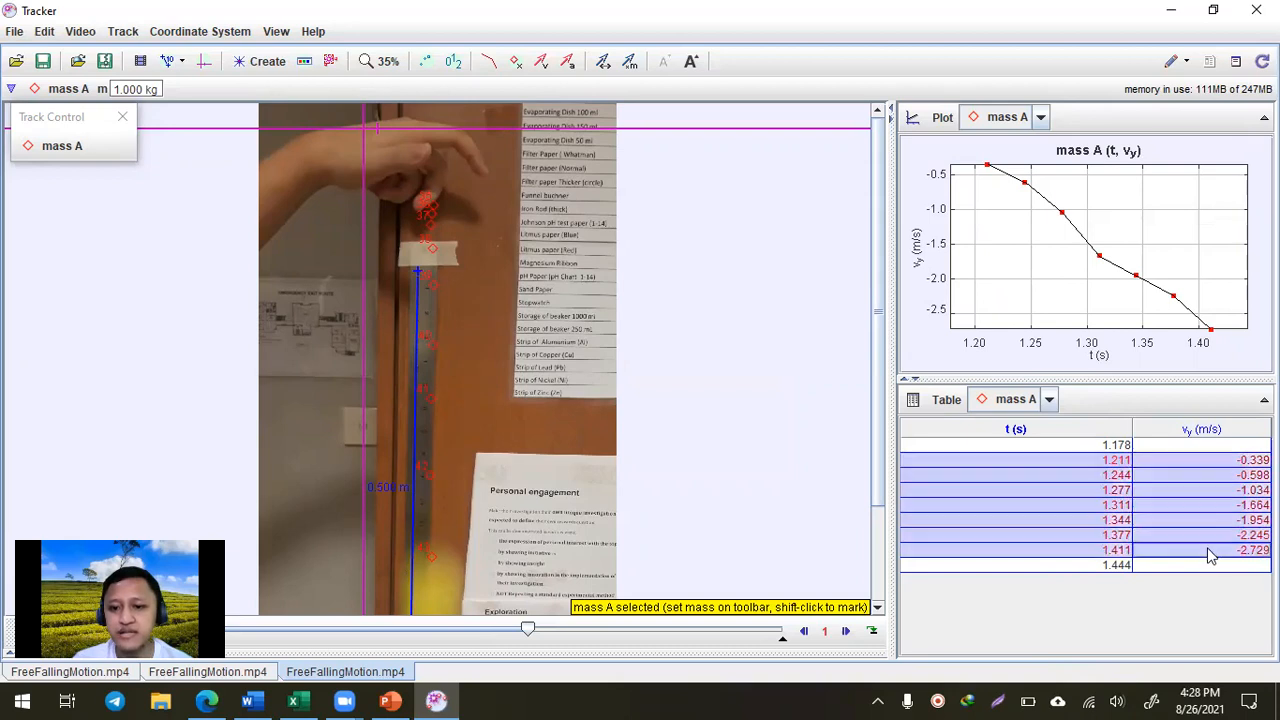
right_click(1186, 488)
mouse_move(1190, 527)
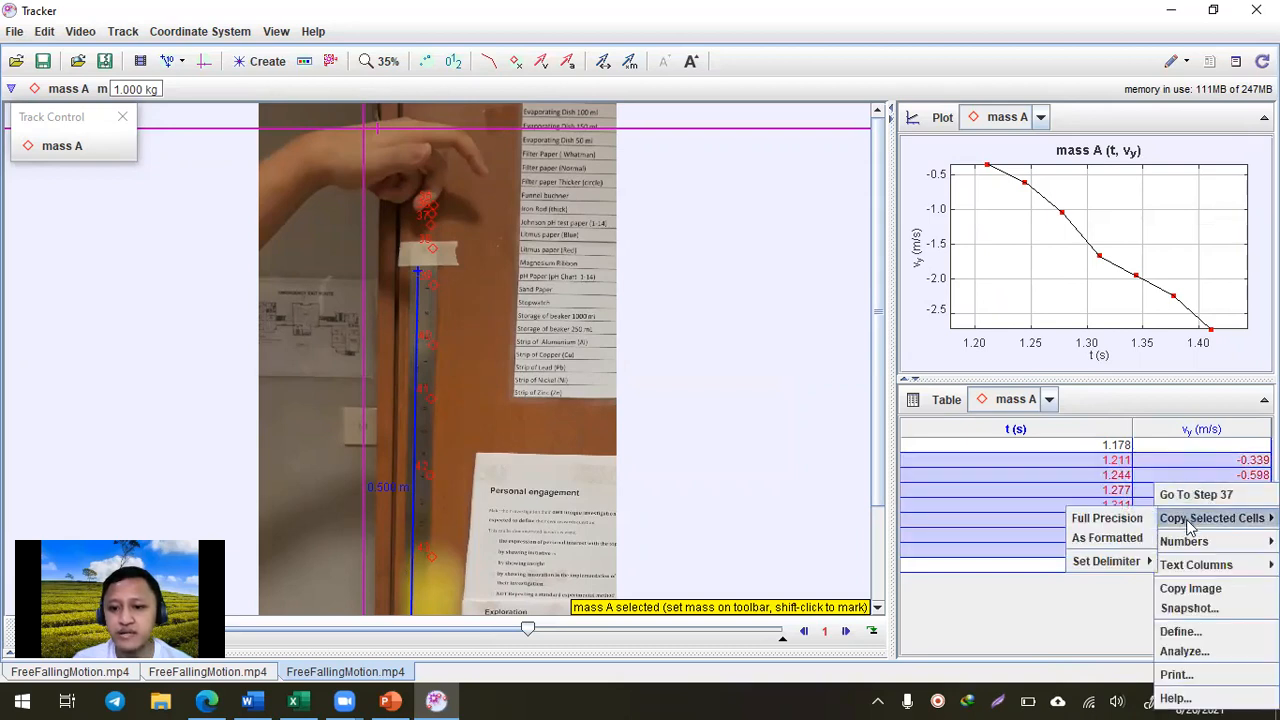
click(1107, 538)
Switch to Excel and paste the copied data below the FREE FALL v vs t table, starting at cell B19
click(293, 700)
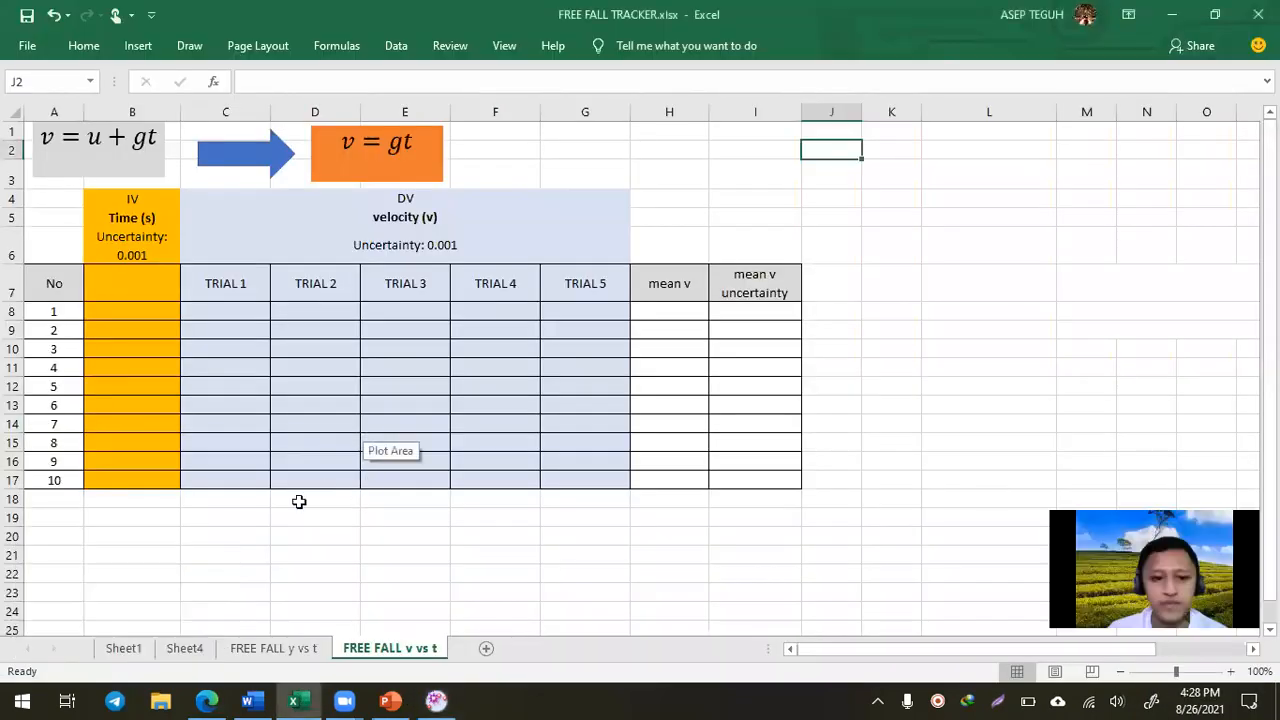
click(157, 518)
key(ctrl+v)
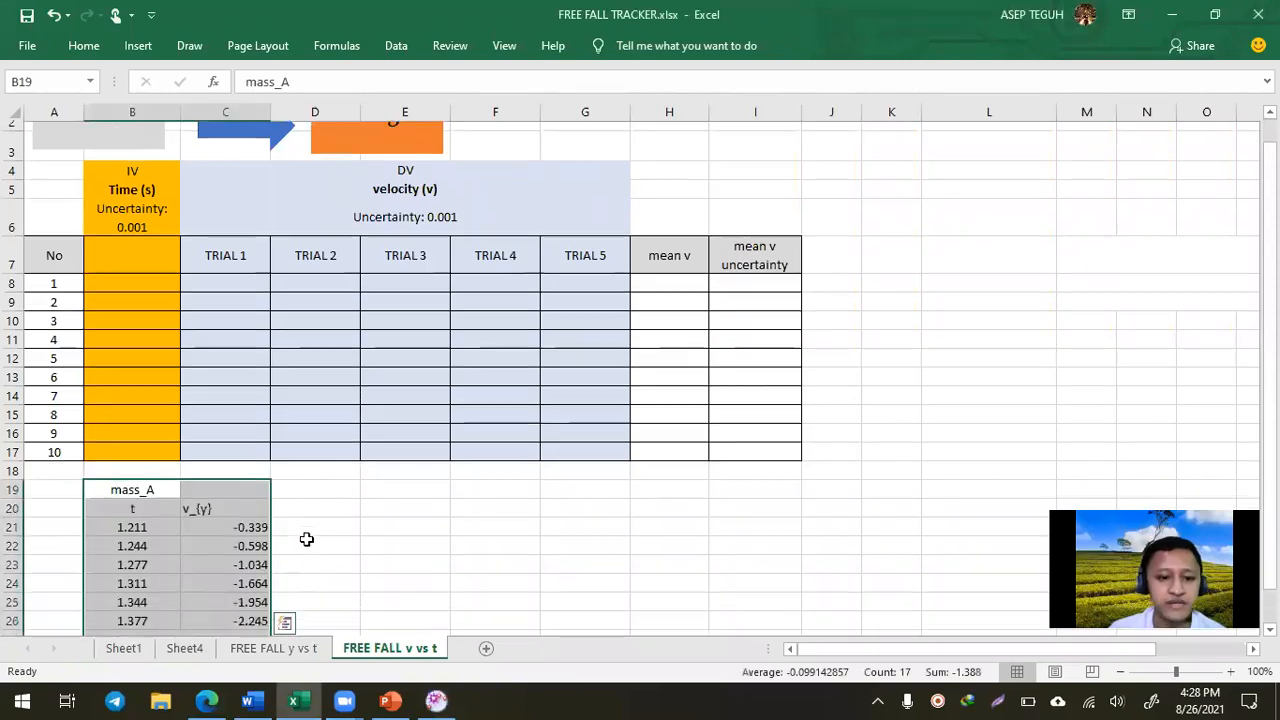
Try to copy the time values in B21:B27 into the Time column from B8 with an ordinary paste
scroll(306, 537, down, 1)
drag(132, 497, 137, 600)
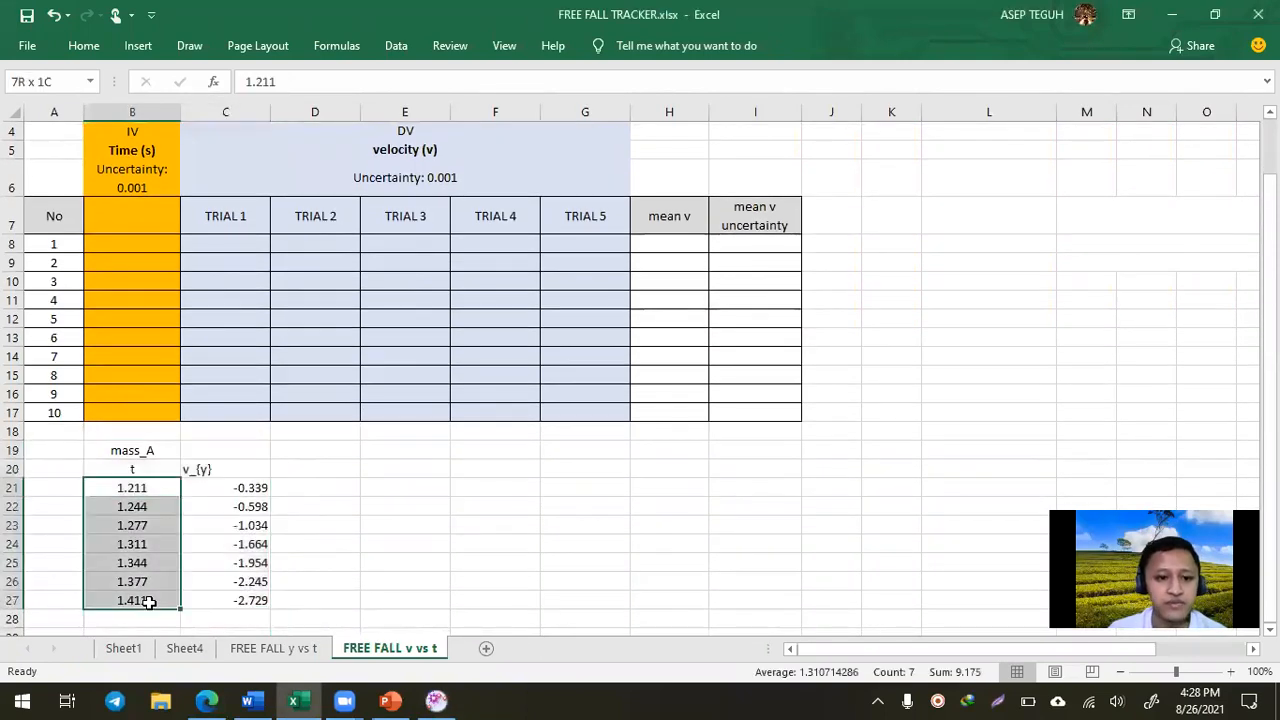
key(ctrl+c)
scroll(235, 329, up, 1)
click(143, 310)
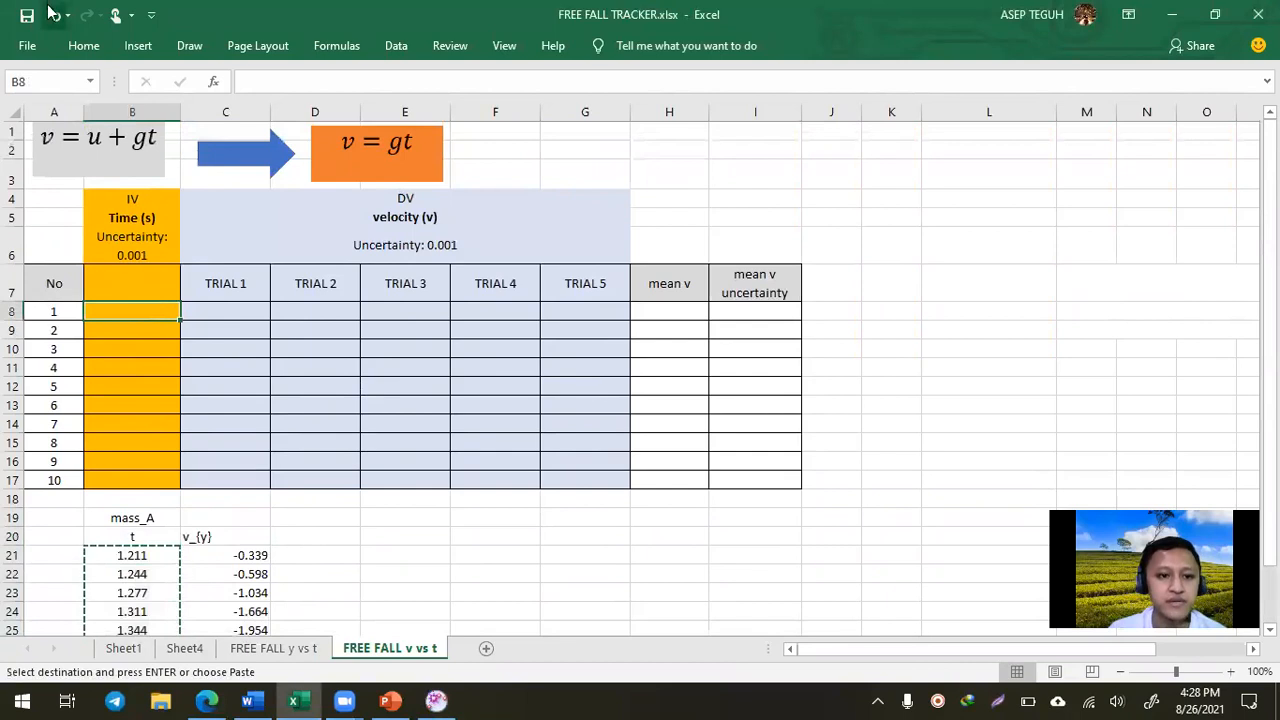
click(92, 46)
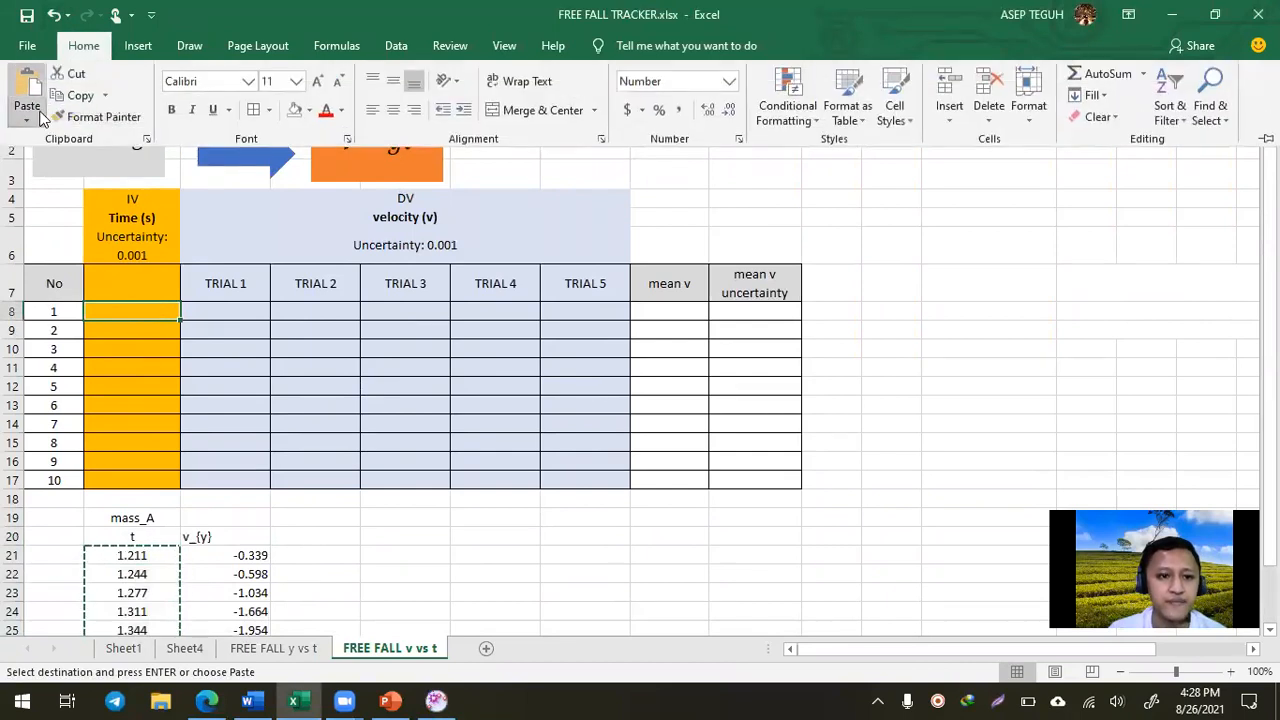
click(27, 122)
click(27, 172)
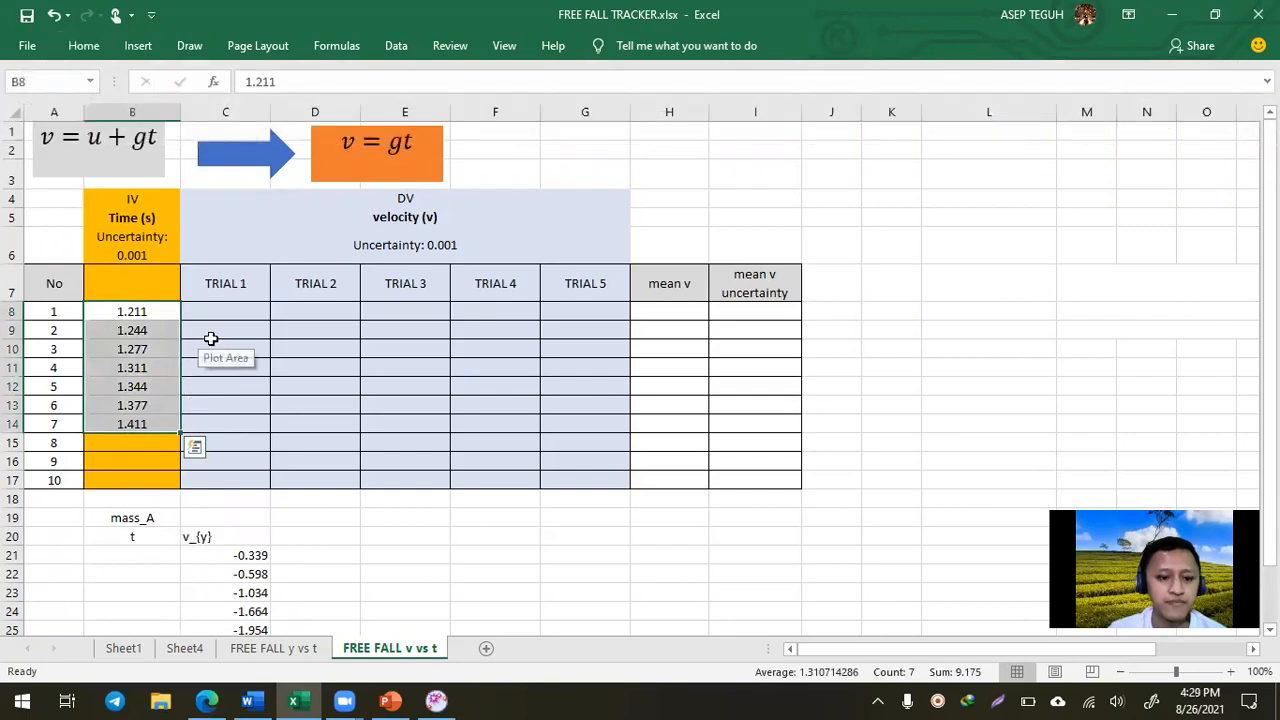
key(ctrl+z)
Copy the time values in B21:B27 and paste them as values only into the Time column from B8
click(200, 535)
scroll(200, 535, down, 2)
drag(166, 414, 151, 525)
scroll(166, 425, up, 2)
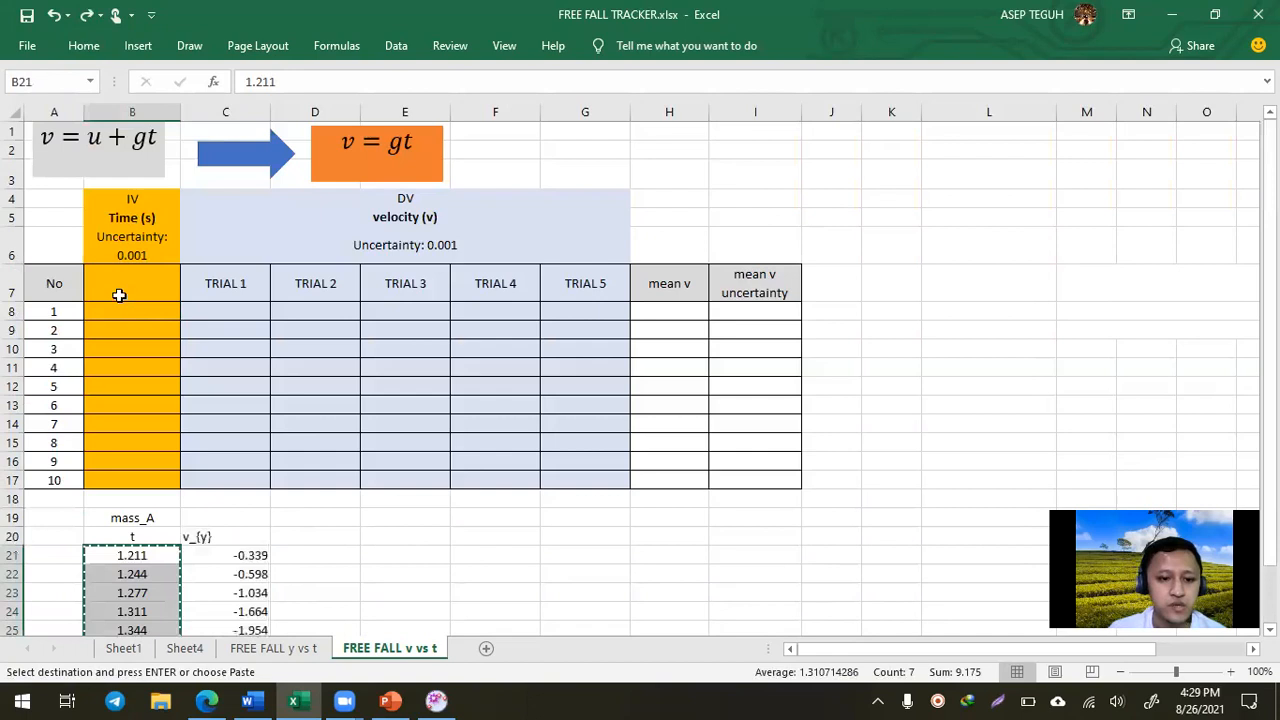
click(126, 310)
click(84, 46)
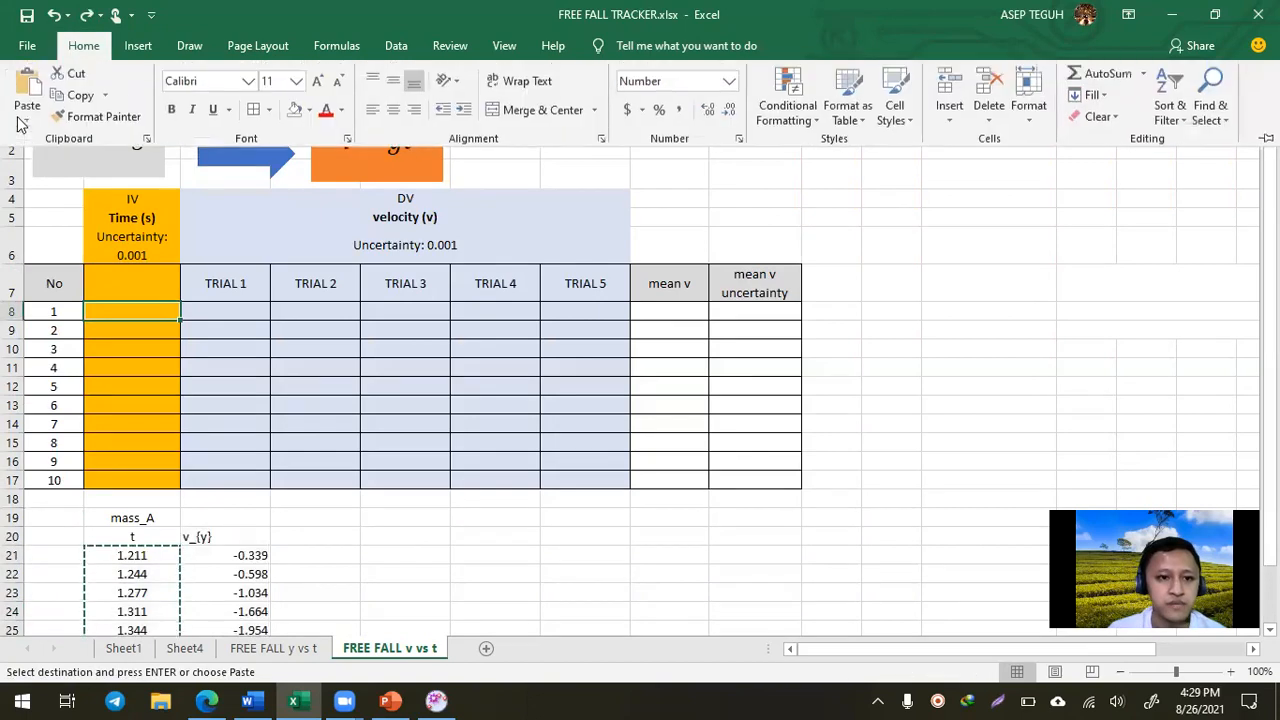
click(27, 118)
click(24, 243)
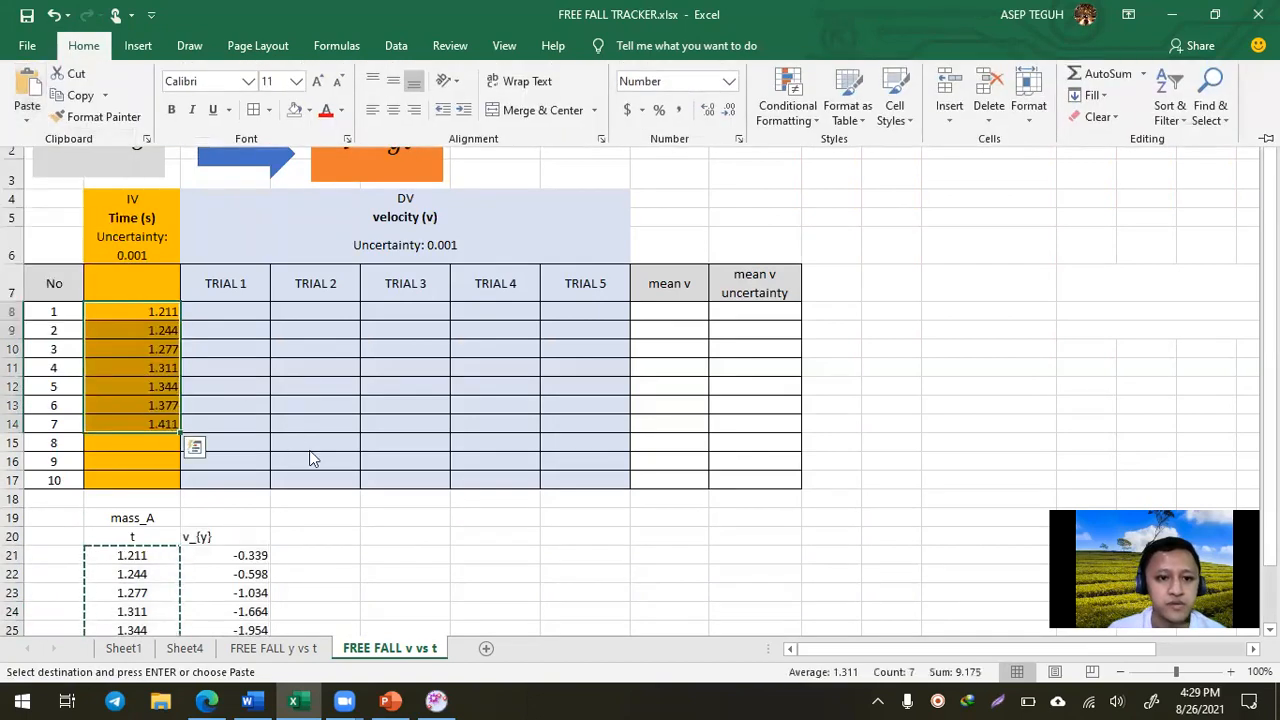
Copy the velocities in C21:C27 and paste them as values only into the TRIAL 1 column from C8
click(257, 541)
scroll(257, 541, down, 2)
click(236, 414)
shift+click(260, 524)
key(ctrl+c)
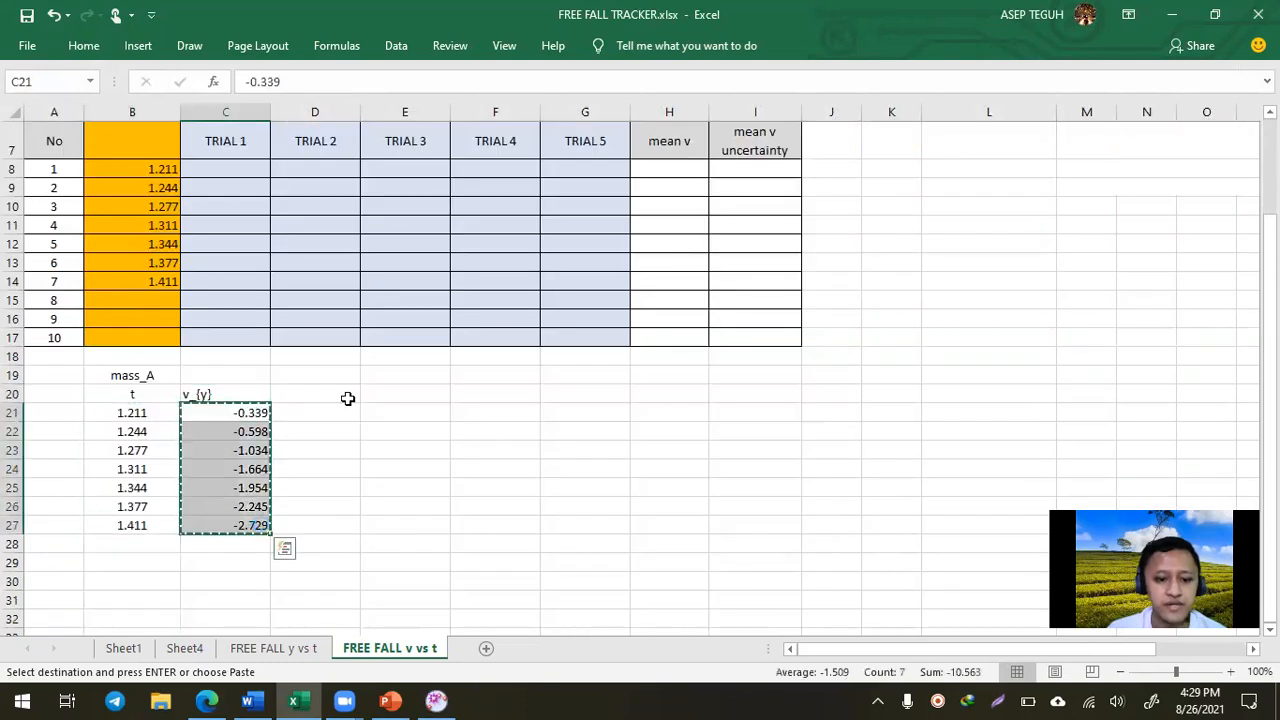
scroll(346, 397, up, 2)
click(243, 312)
click(86, 45)
click(35, 112)
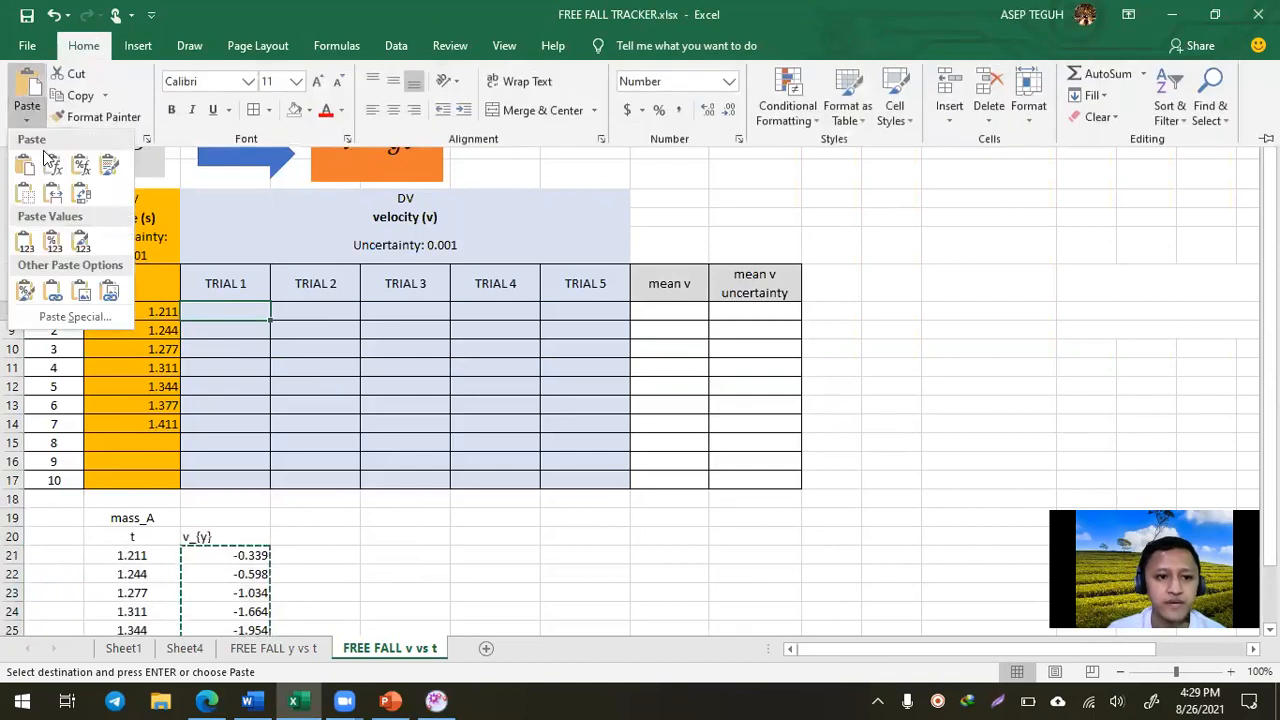
click(23, 243)
Delete the temporary pasted data in B19:D30 and select the first TRIAL 2 cell, D8
scroll(418, 517, down, 2)
drag(132, 375, 305, 590)
key(Delete)
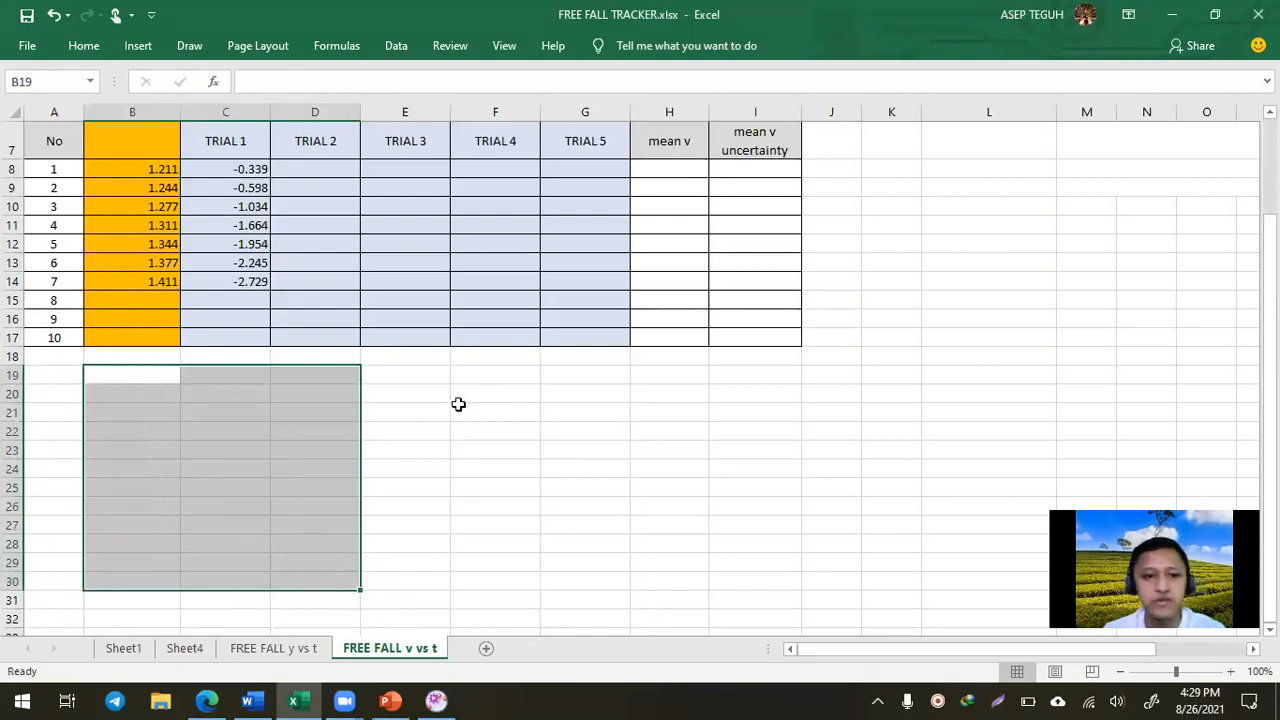
scroll(389, 399, up, 2)
click(326, 311)
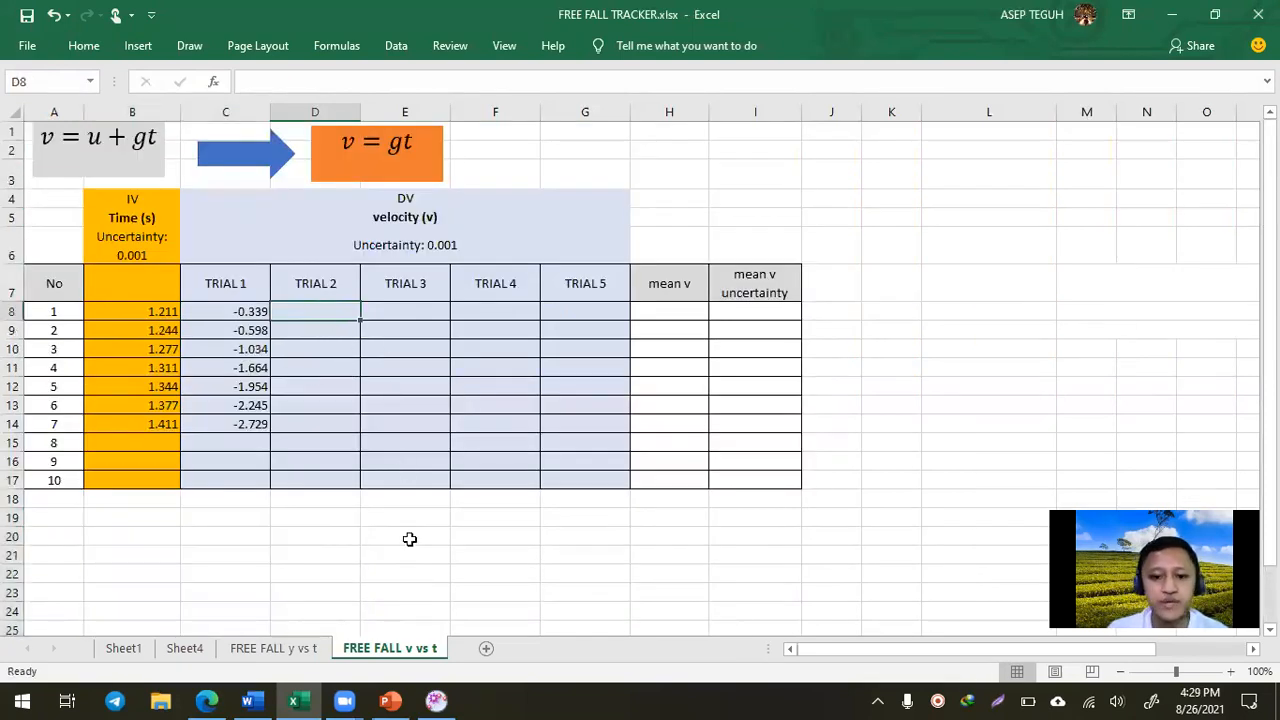
Switch to Tracker, select the first point on the velocity plot, and go back one frame to 35
click(436, 700)
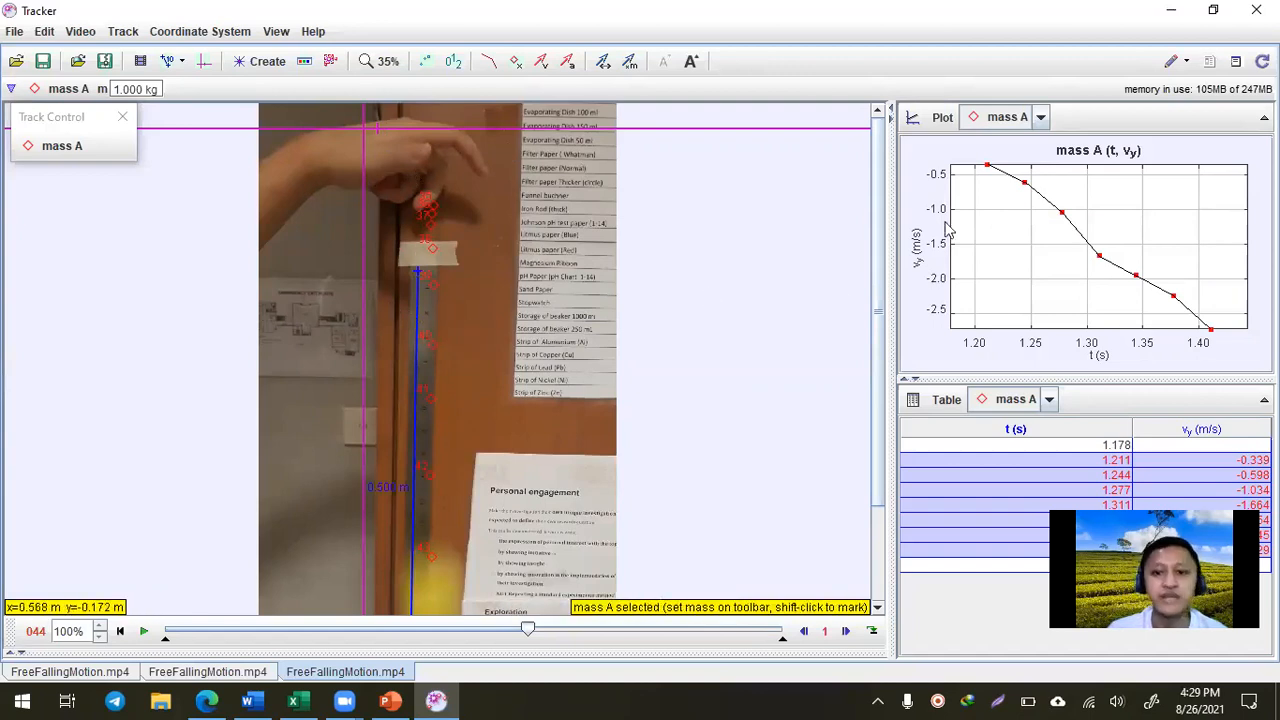
mouse_move(990, 174)
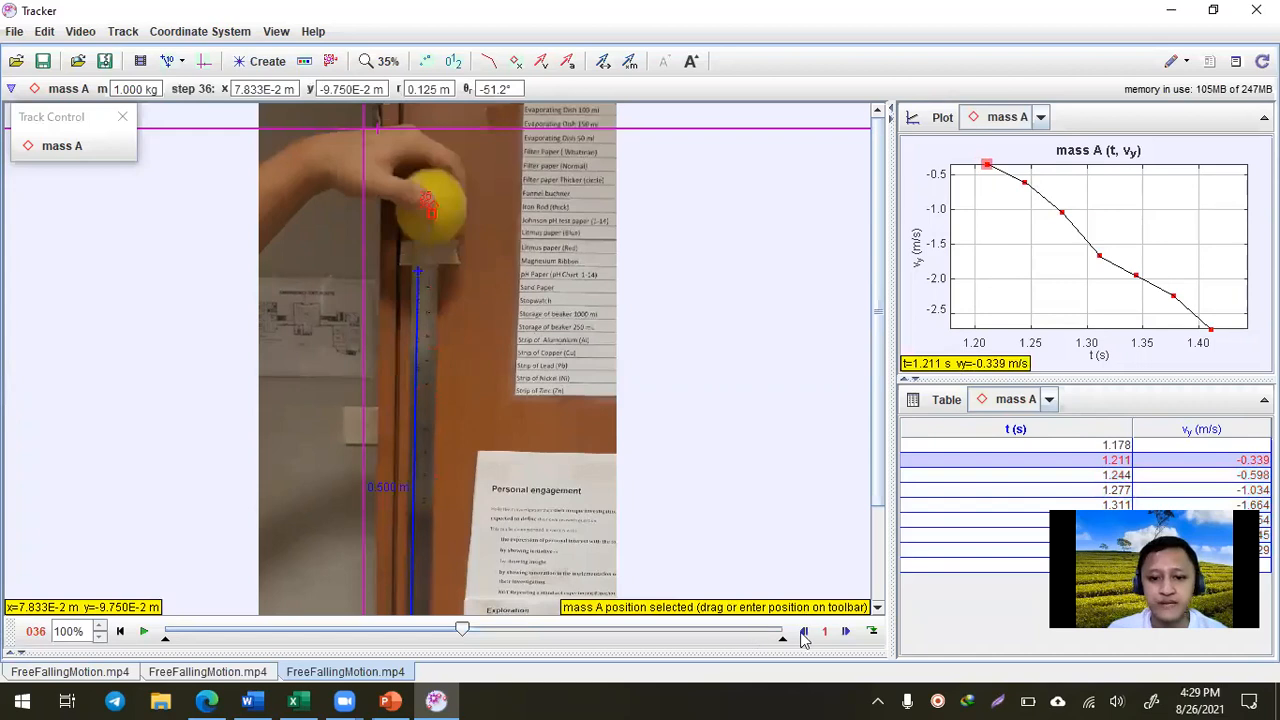
key(Page_Up)
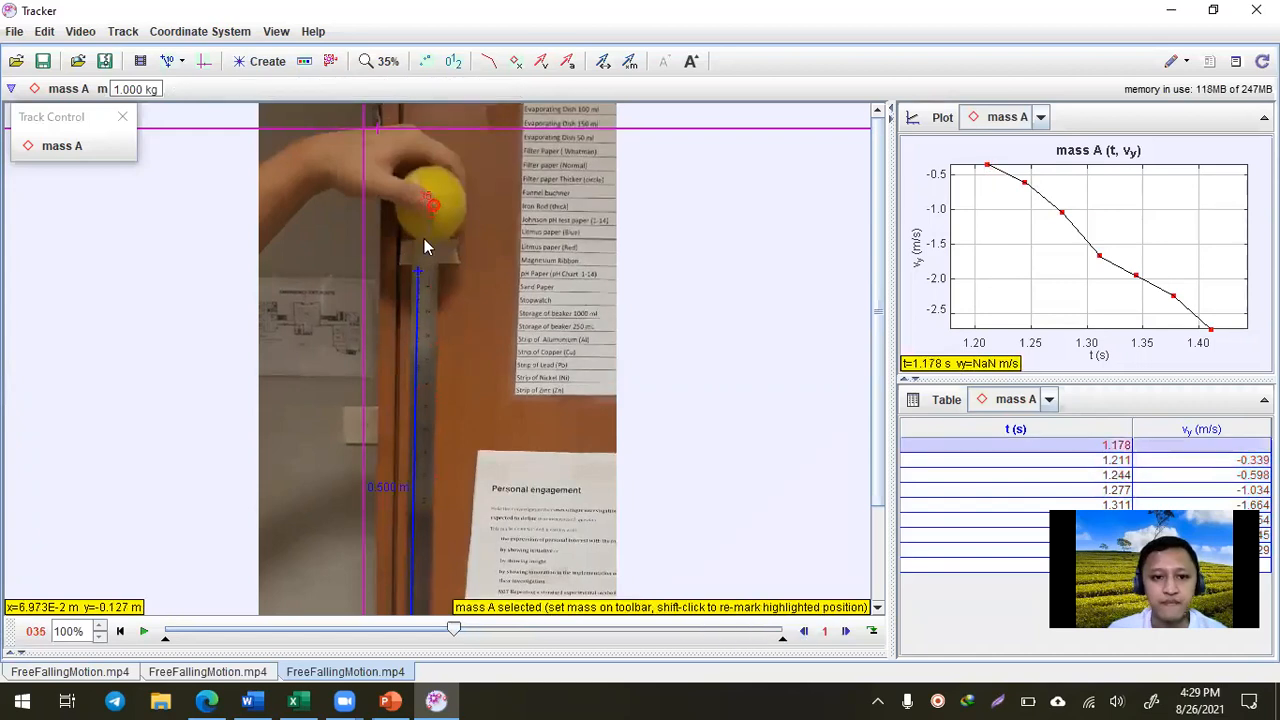
Clear all marked positions of the ball from the mass A track
scroll(432, 212, up, 3)
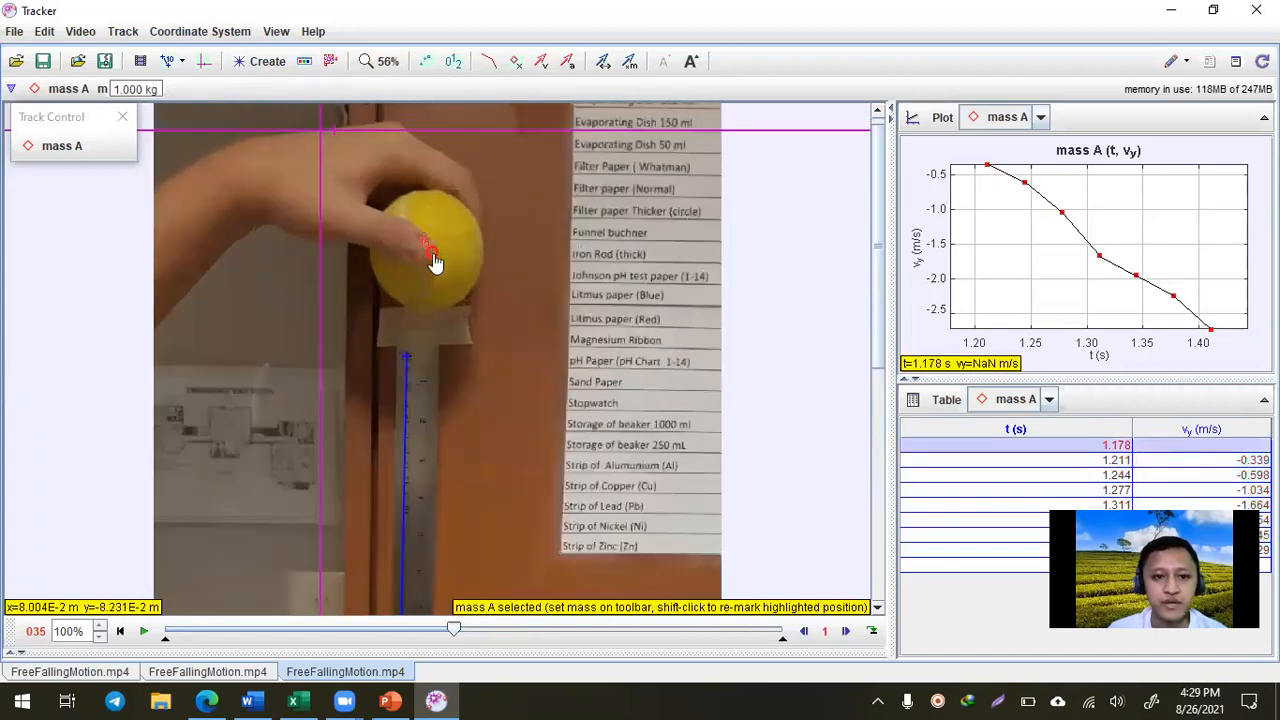
click(435, 253)
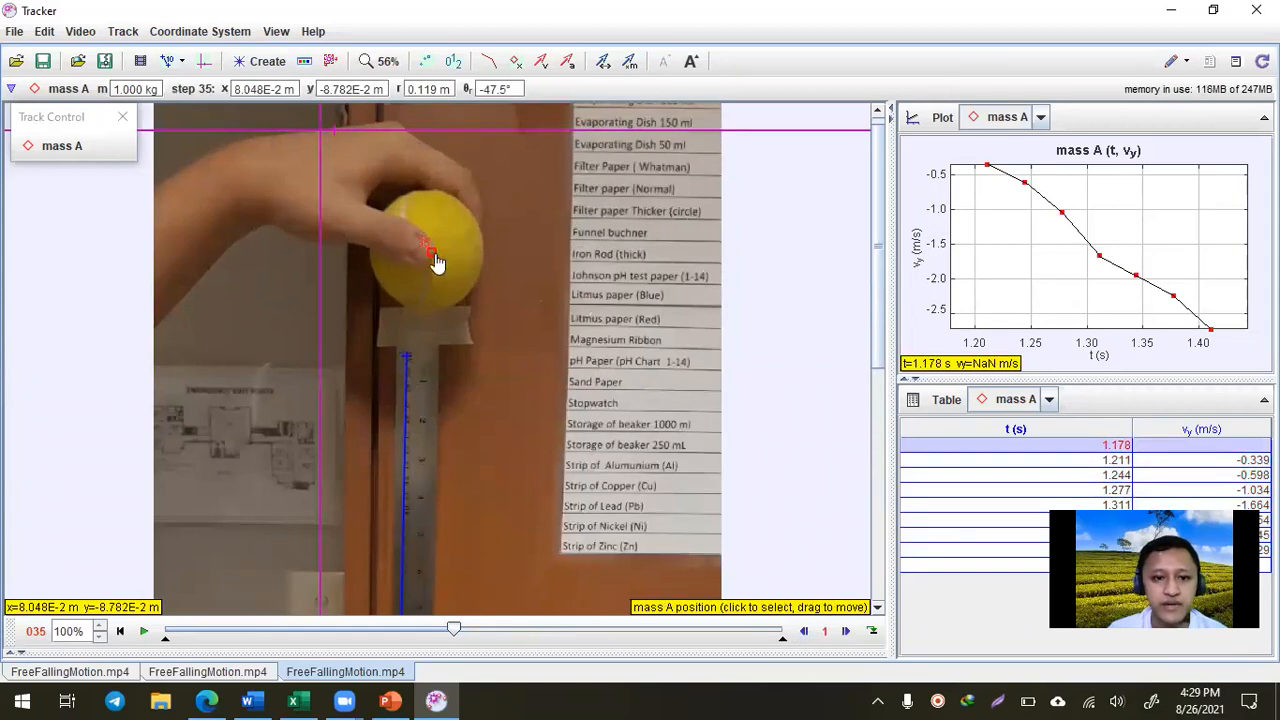
right_click(435, 253)
click(489, 543)
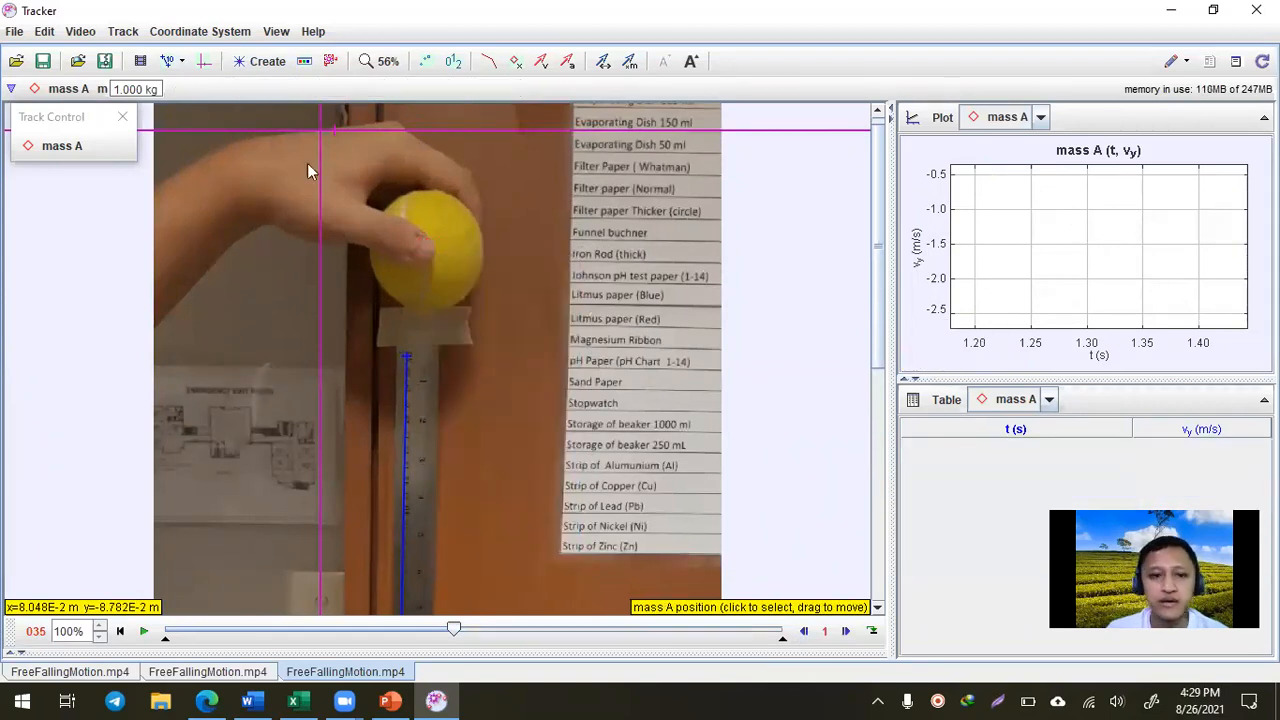
click(58, 120)
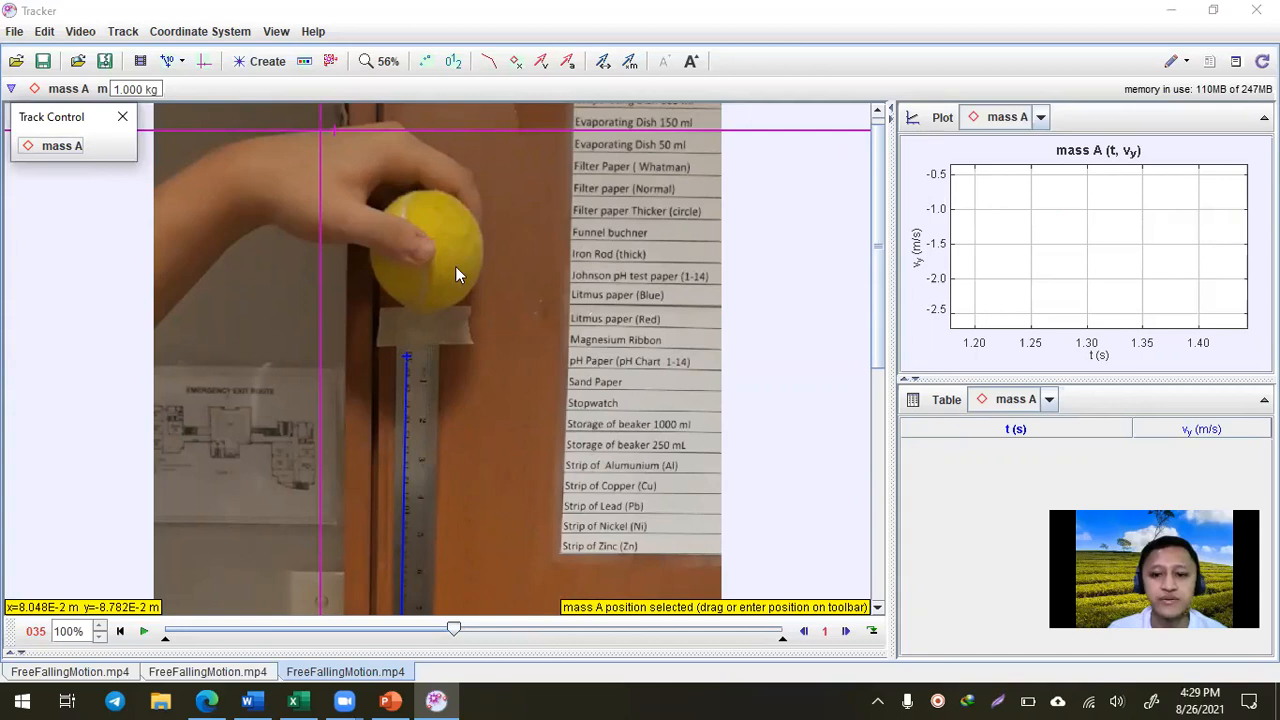
click(352, 459)
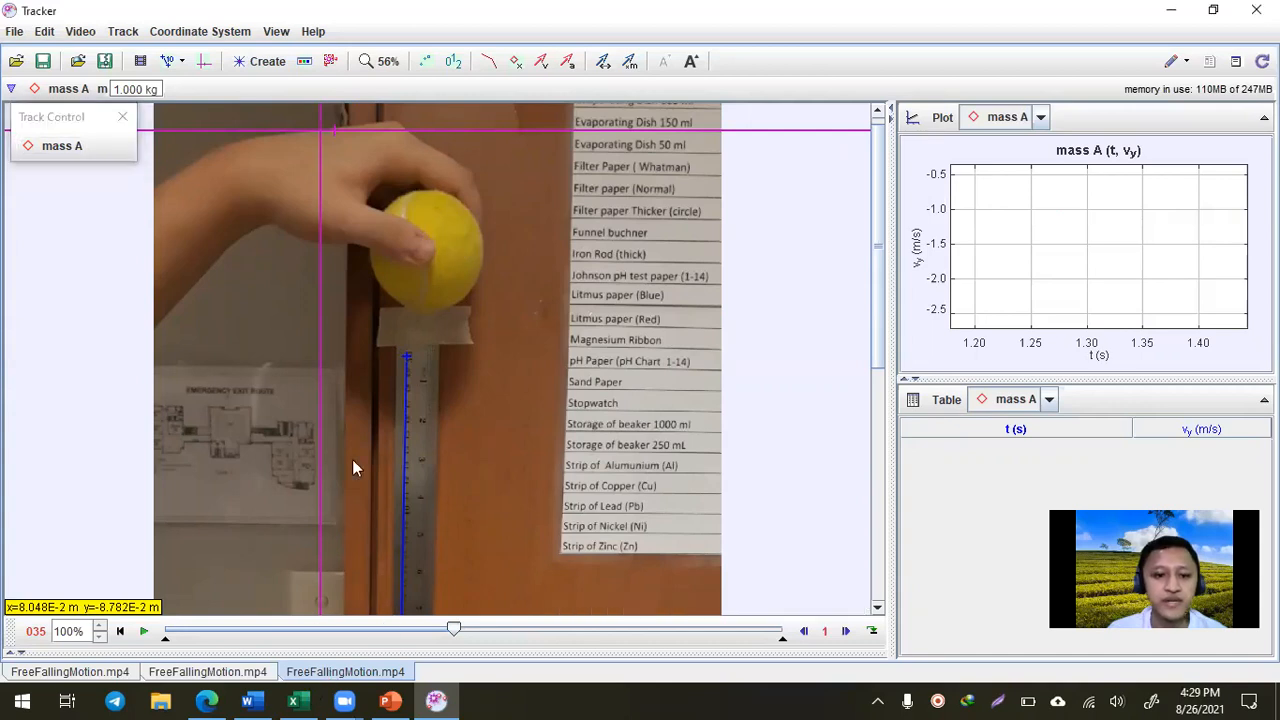
click(310, 700)
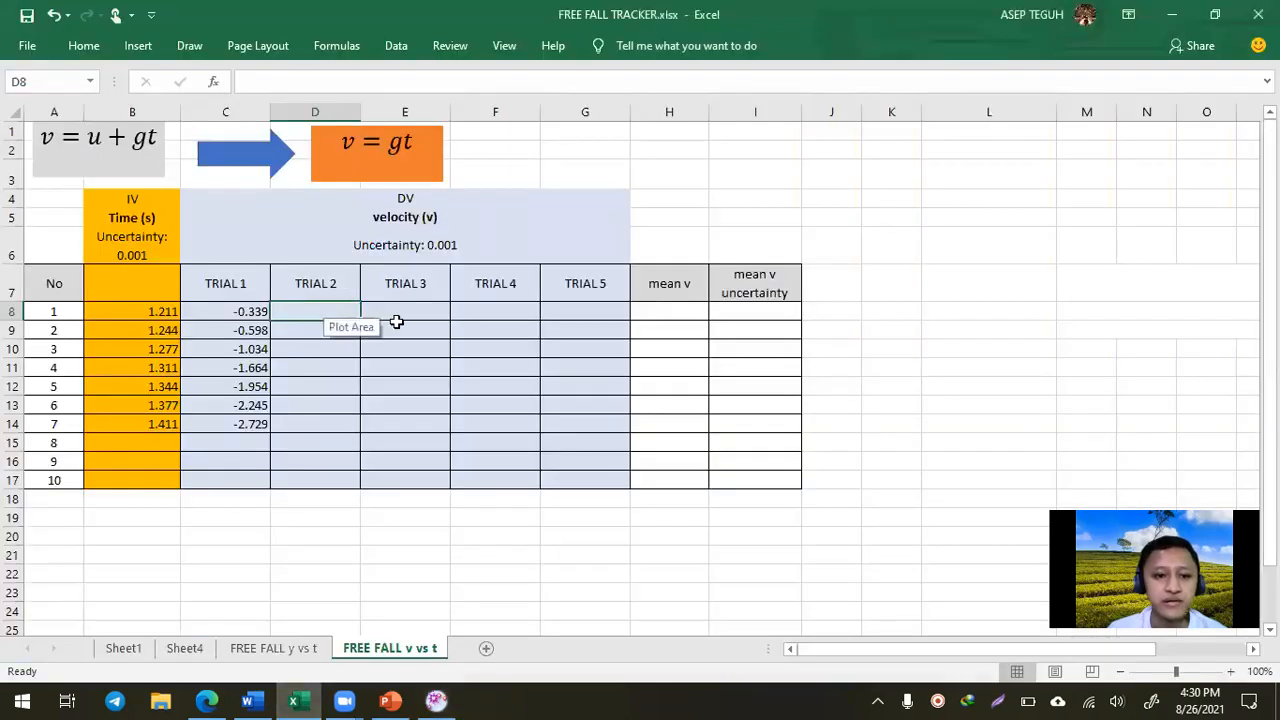
click(438, 700)
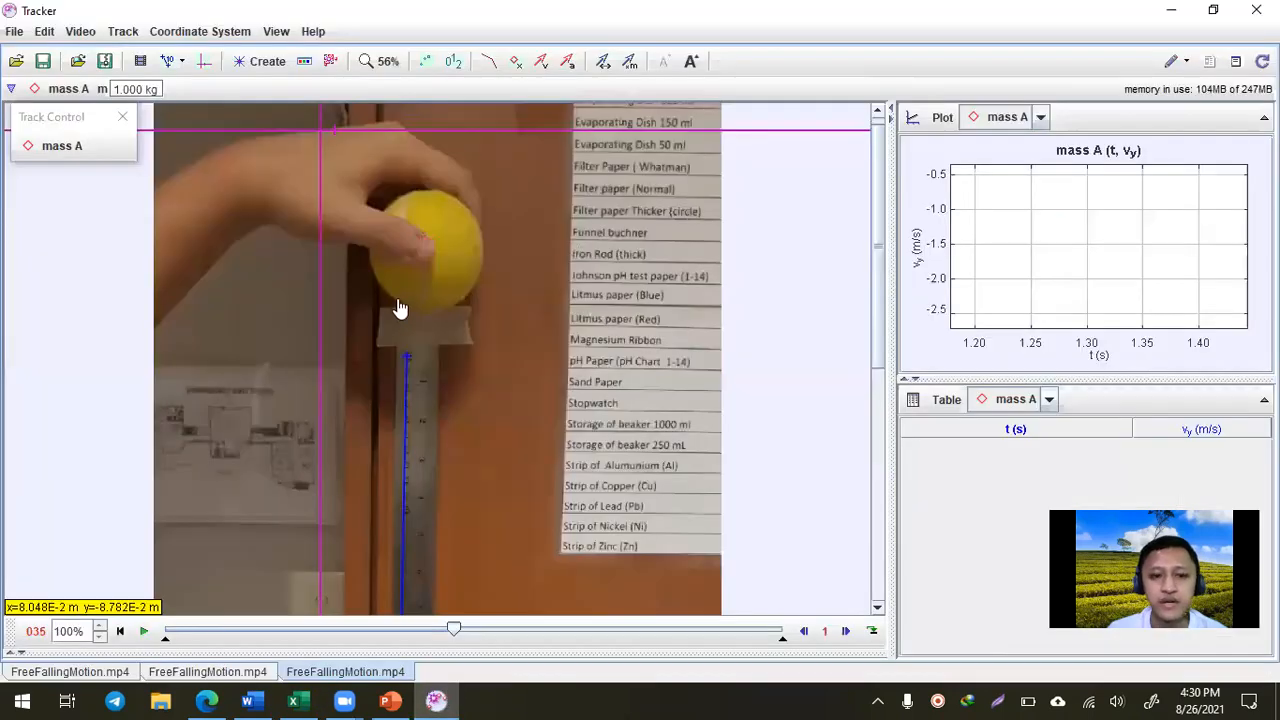
Mark the centre of the ball for mass A frame by frame from frame 35 through frame 39
click(428, 248)
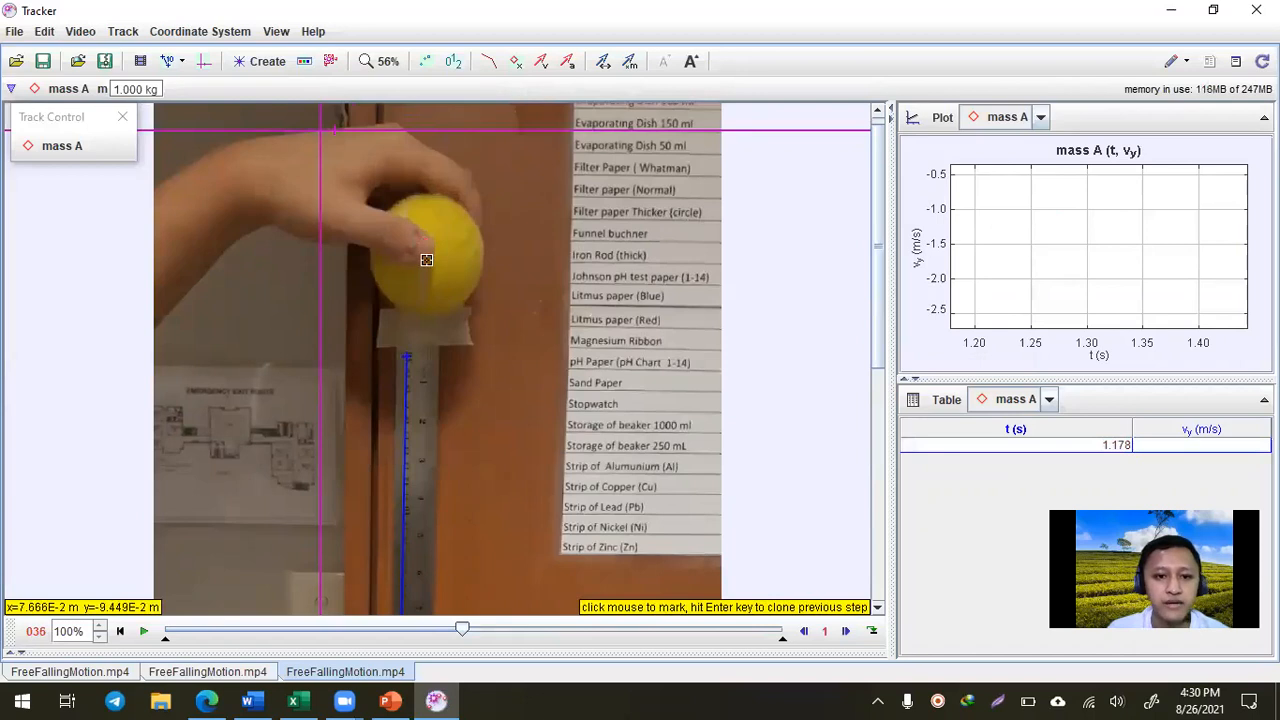
click(424, 275)
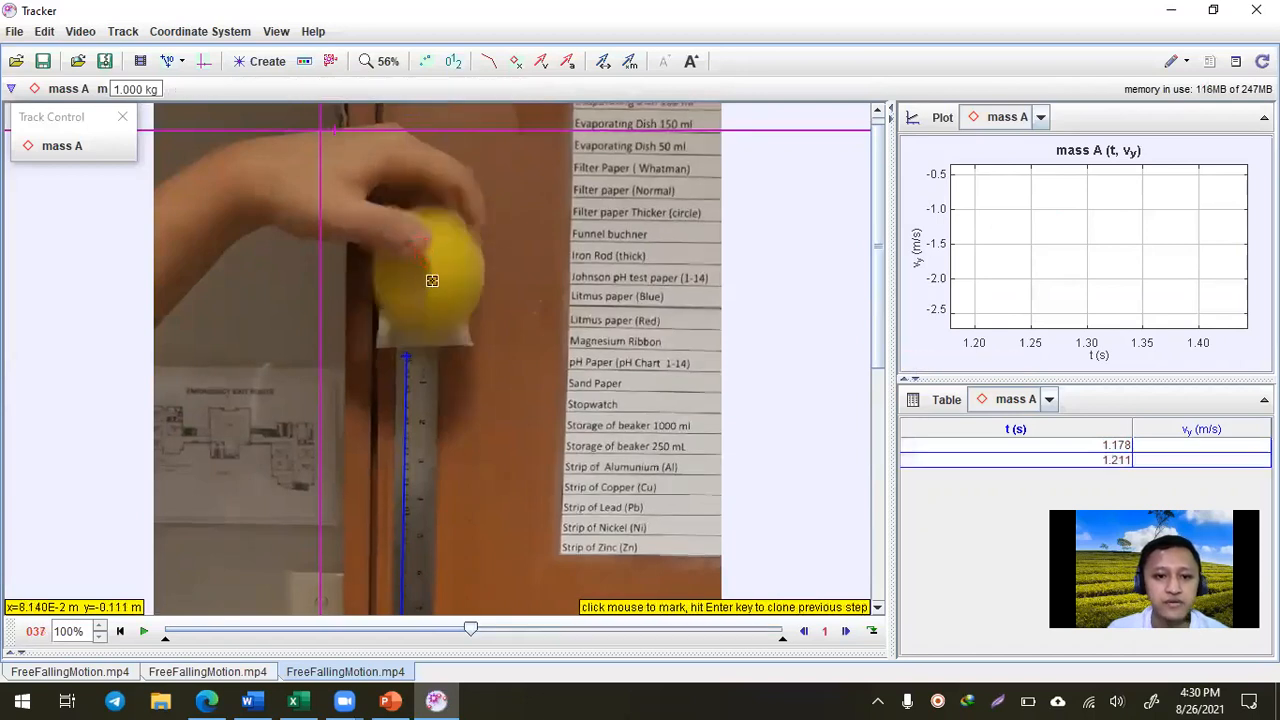
click(435, 291)
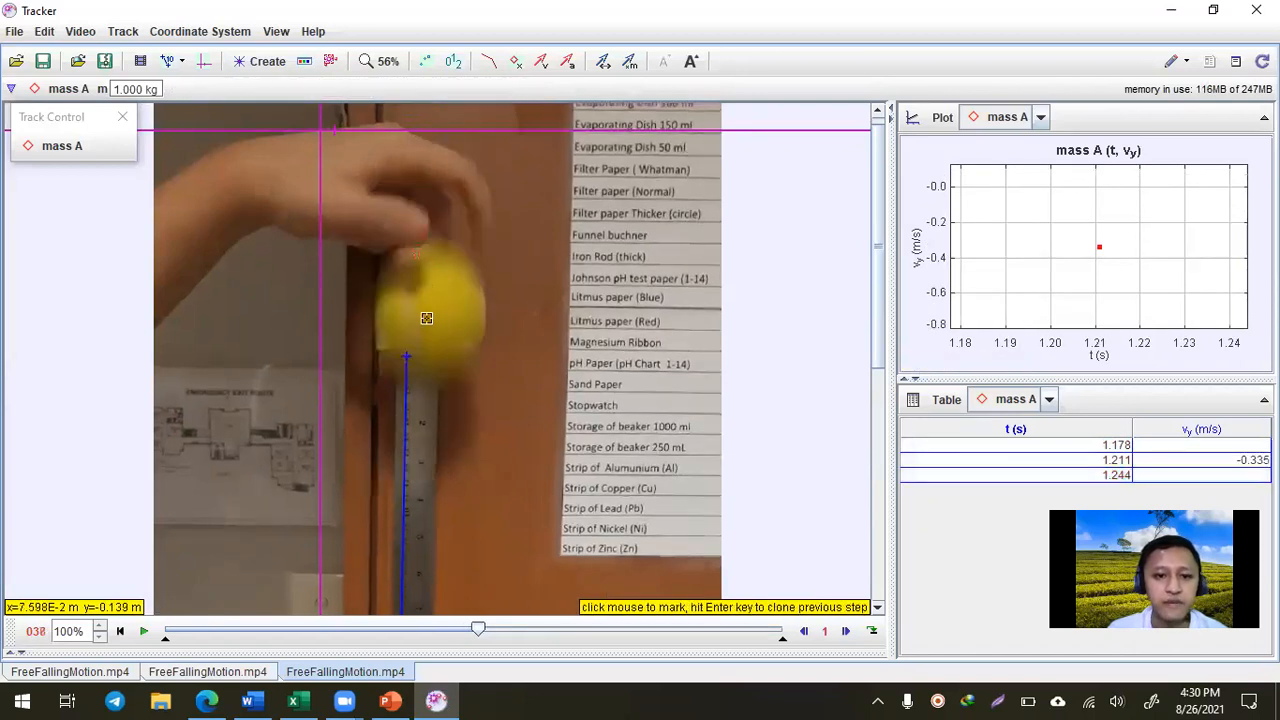
click(450, 367)
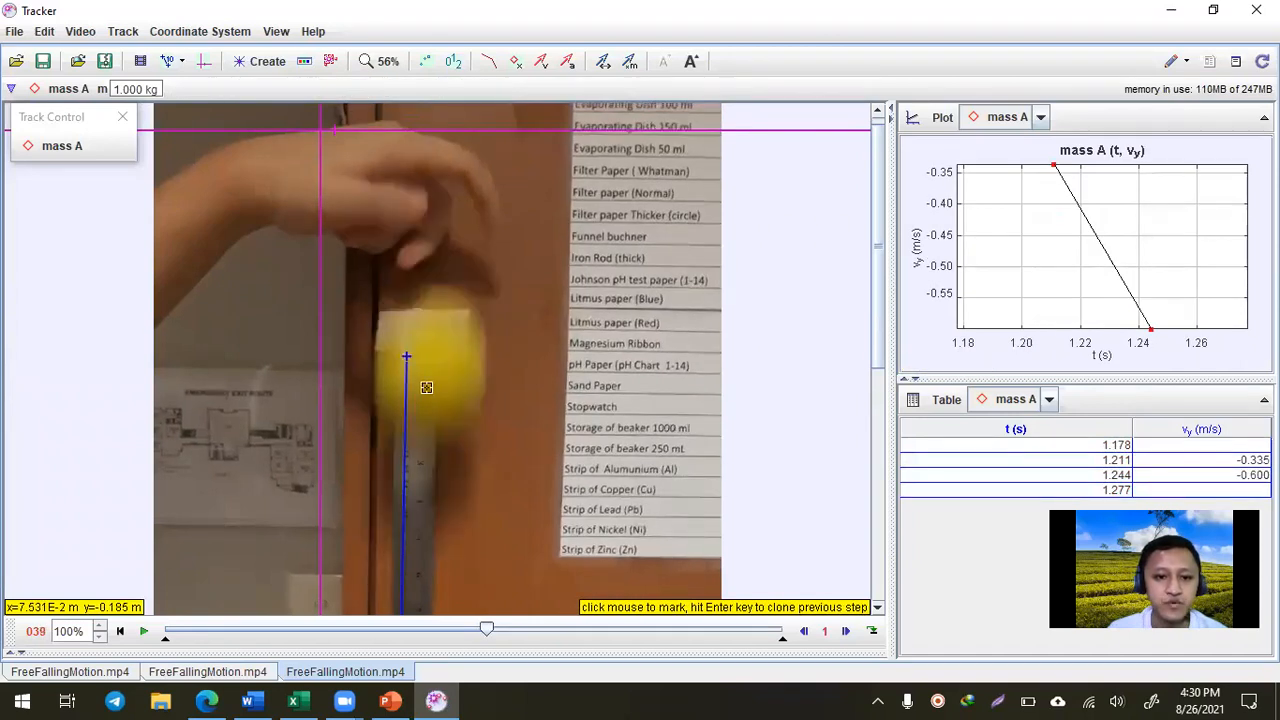
click(427, 392)
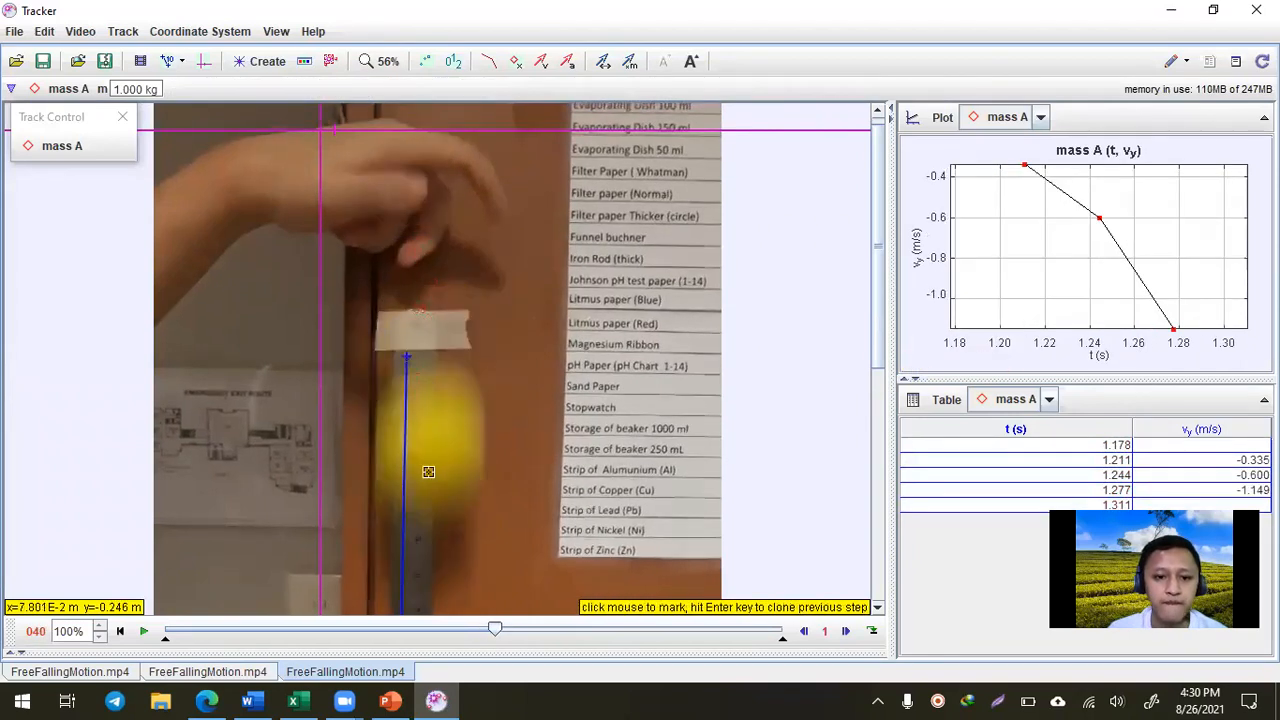
Continue marking the falling ball's position for mass A from frame 40 through frame 44
drag(876, 316, 863, 475)
click(428, 231)
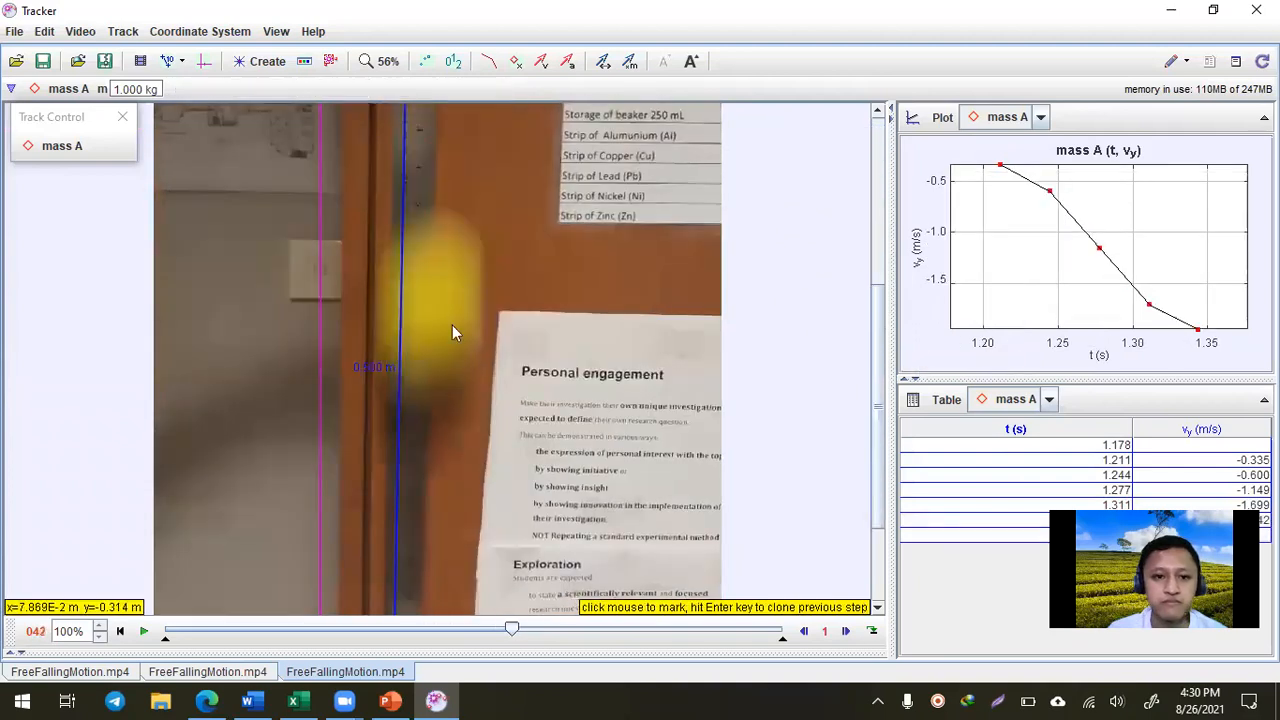
click(428, 330)
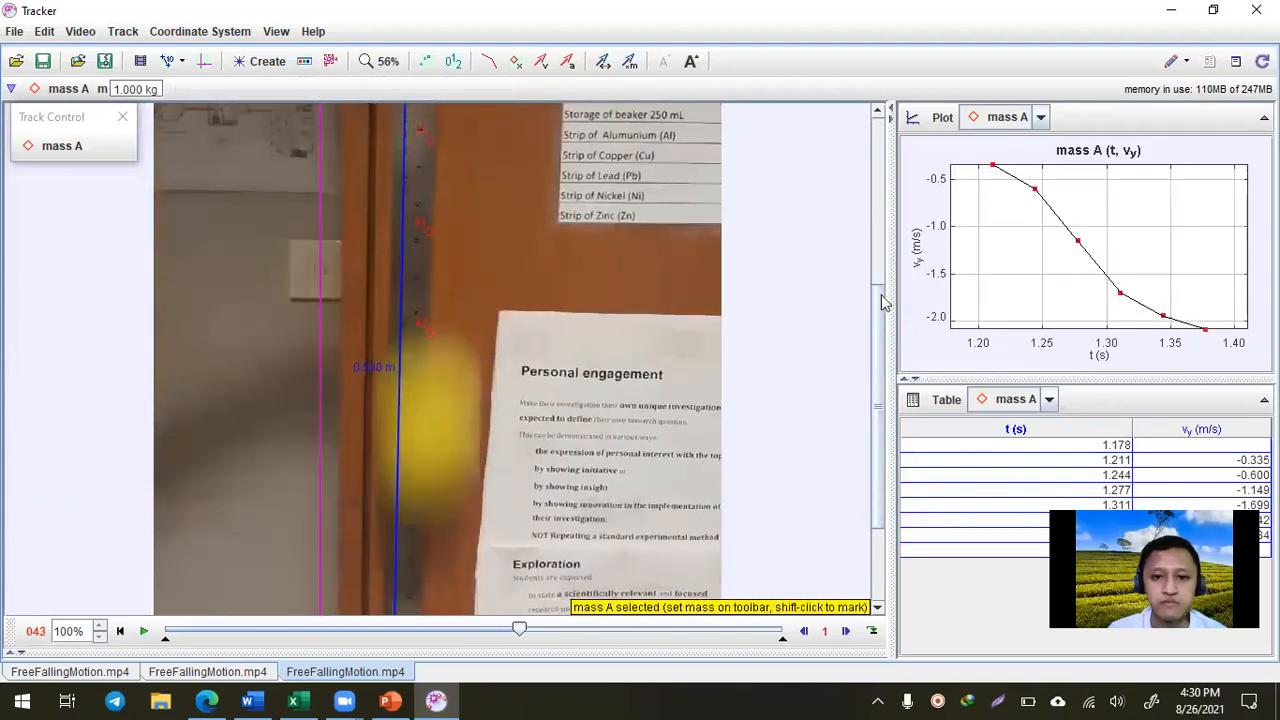
click(876, 345)
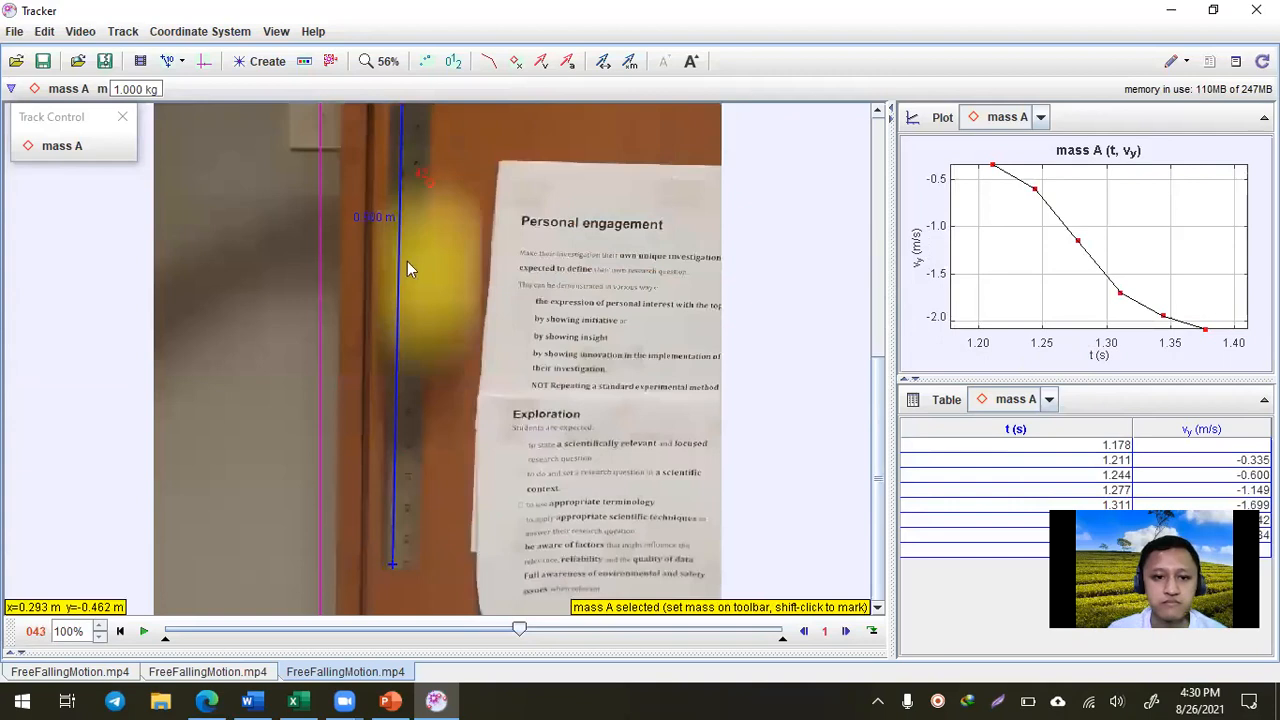
click(437, 323)
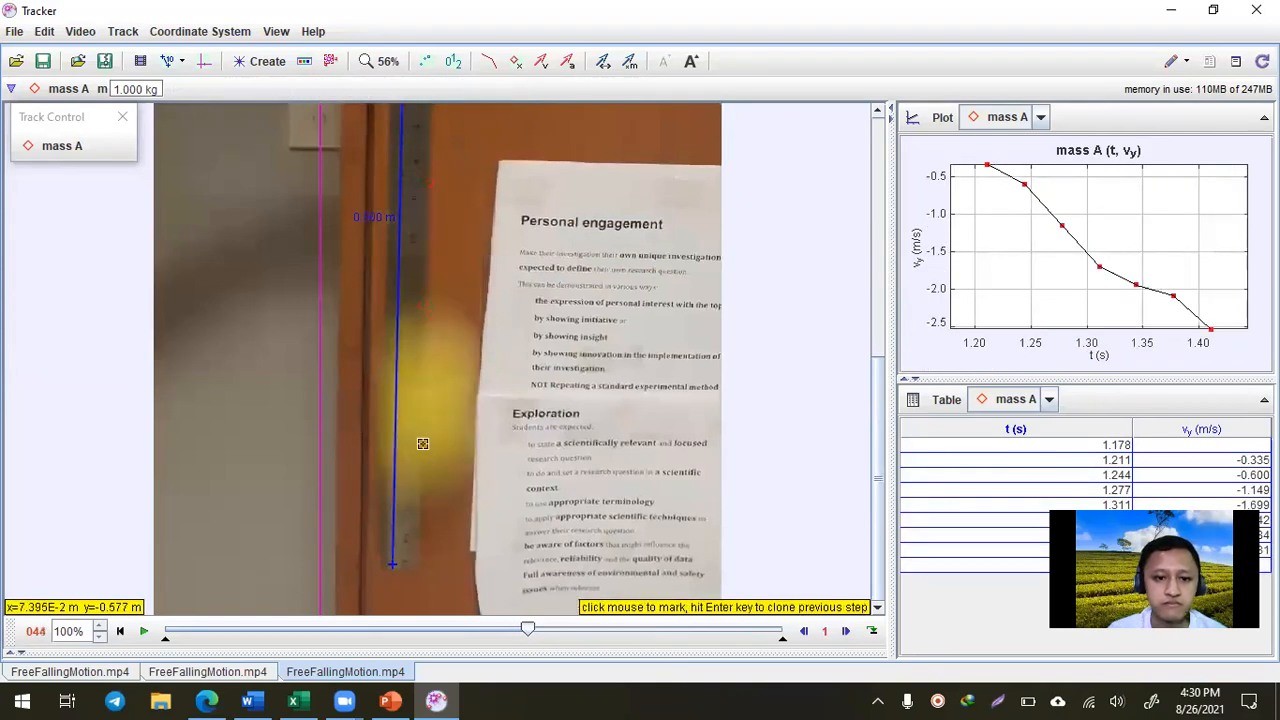
click(428, 457)
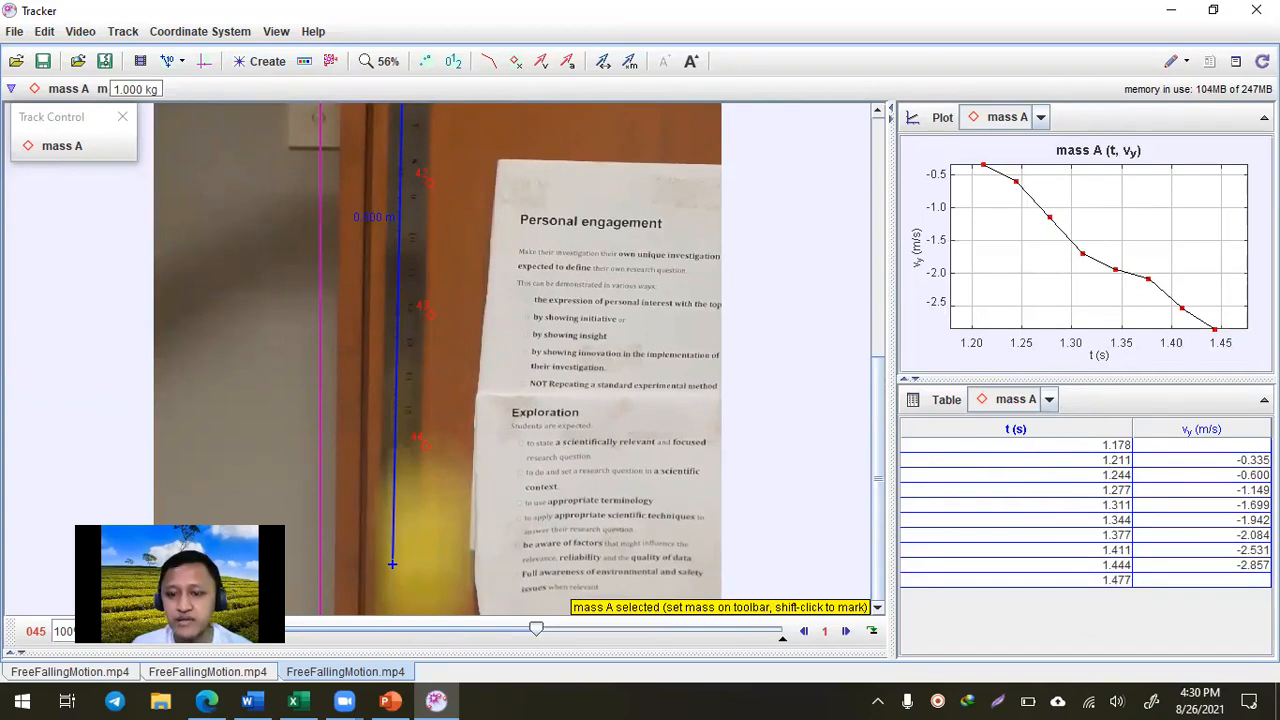
Copy the time and vertical velocity cells from the 1.211 s row through the 1.444 s row of the data table
click(1120, 462)
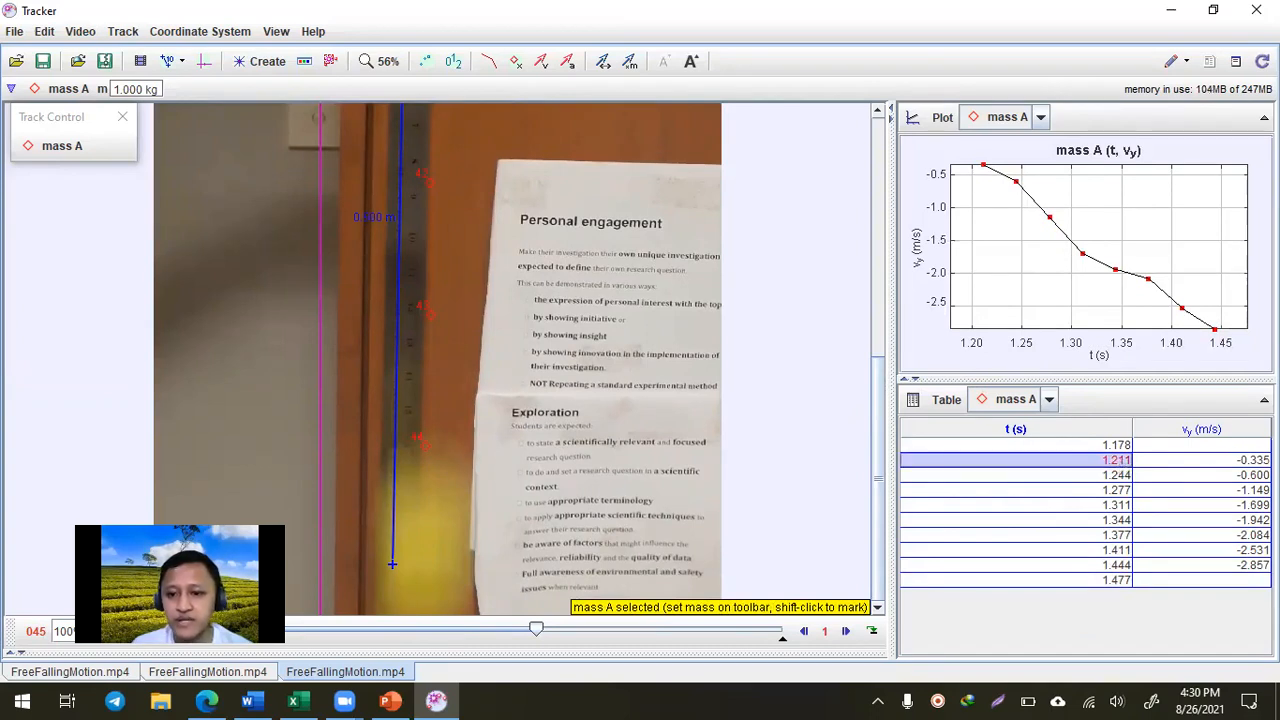
drag(1120, 462, 1150, 565)
right_click(1150, 494)
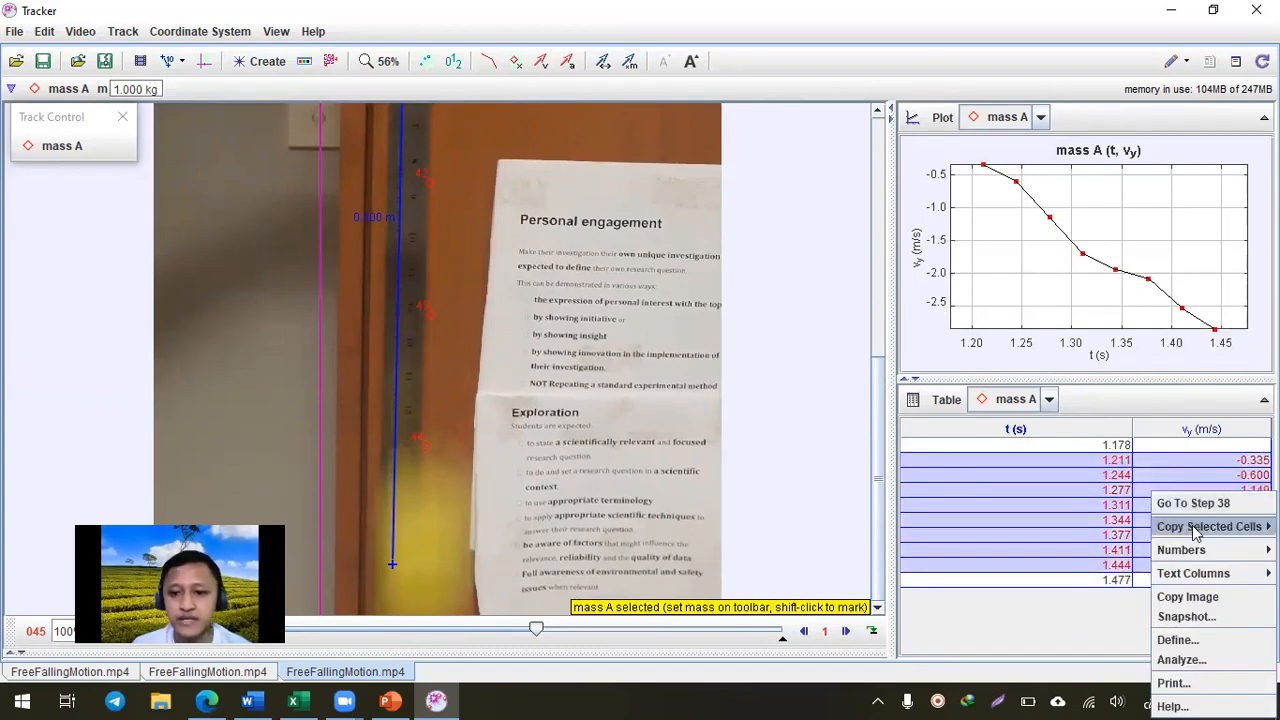
mouse_move(1196, 535)
click(1105, 547)
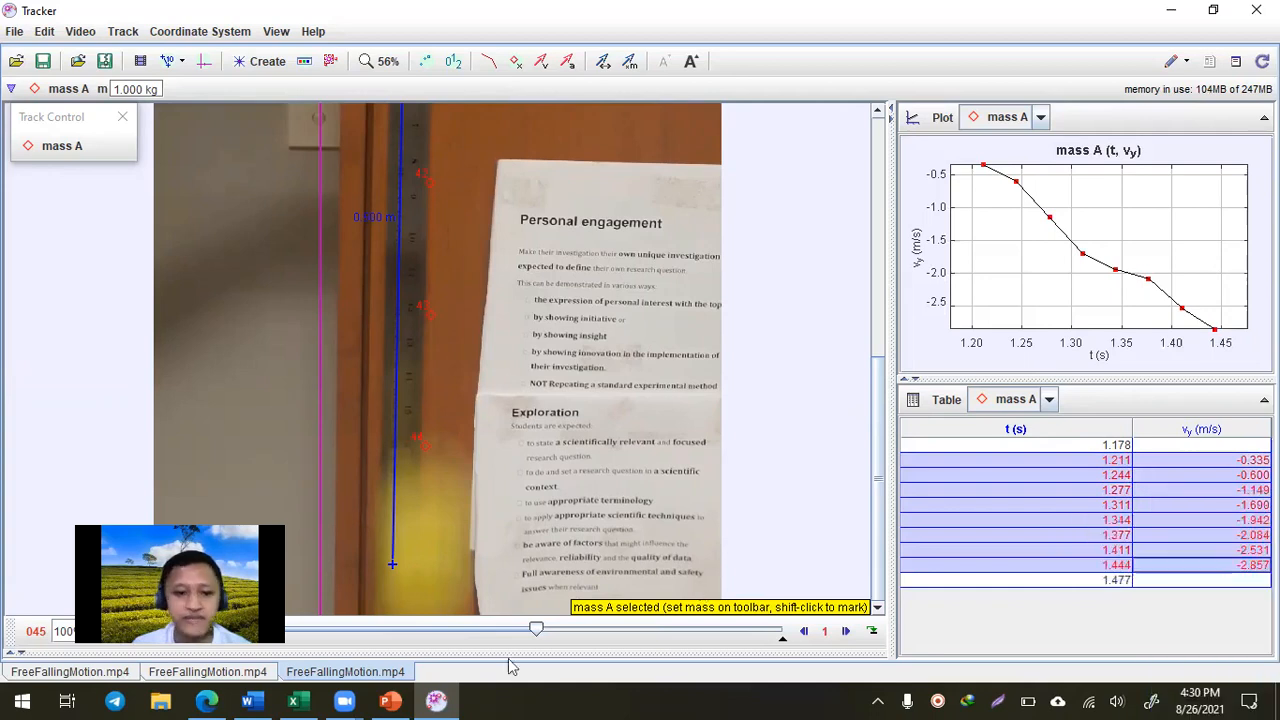
Switch to Excel and paste the copied Tracker data at B19 below the free-fall table
click(293, 700)
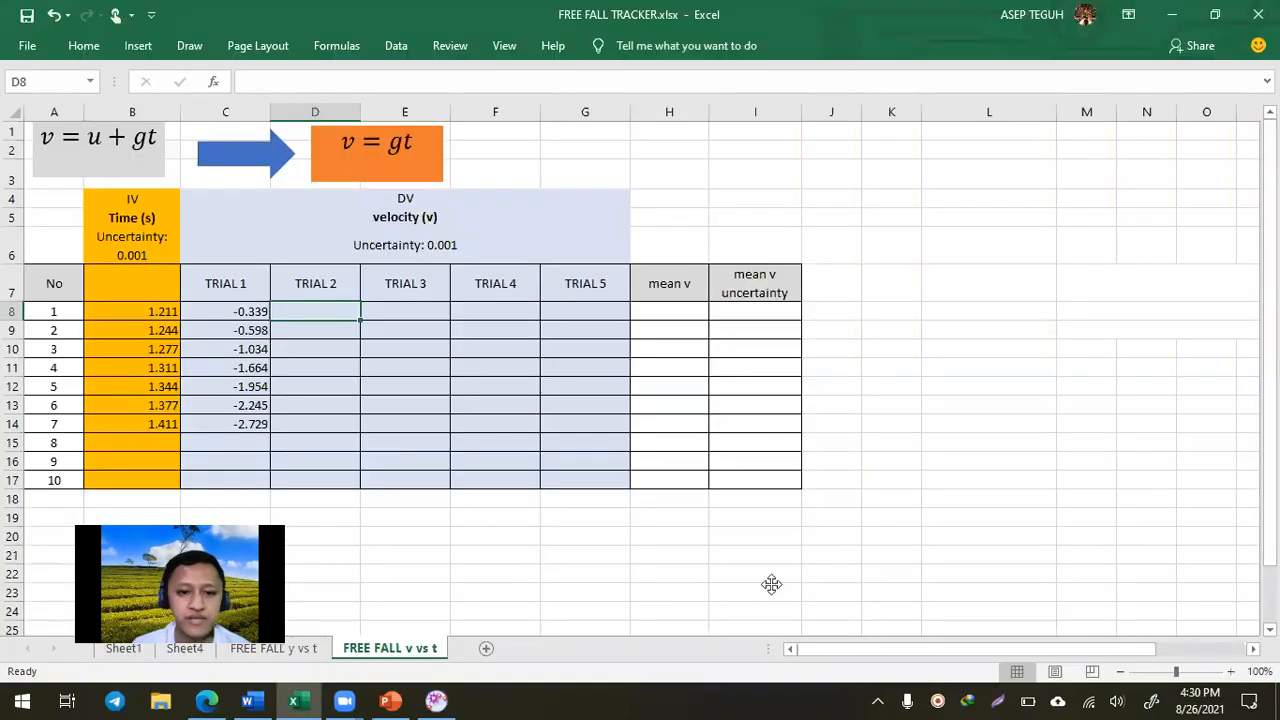
click(164, 518)
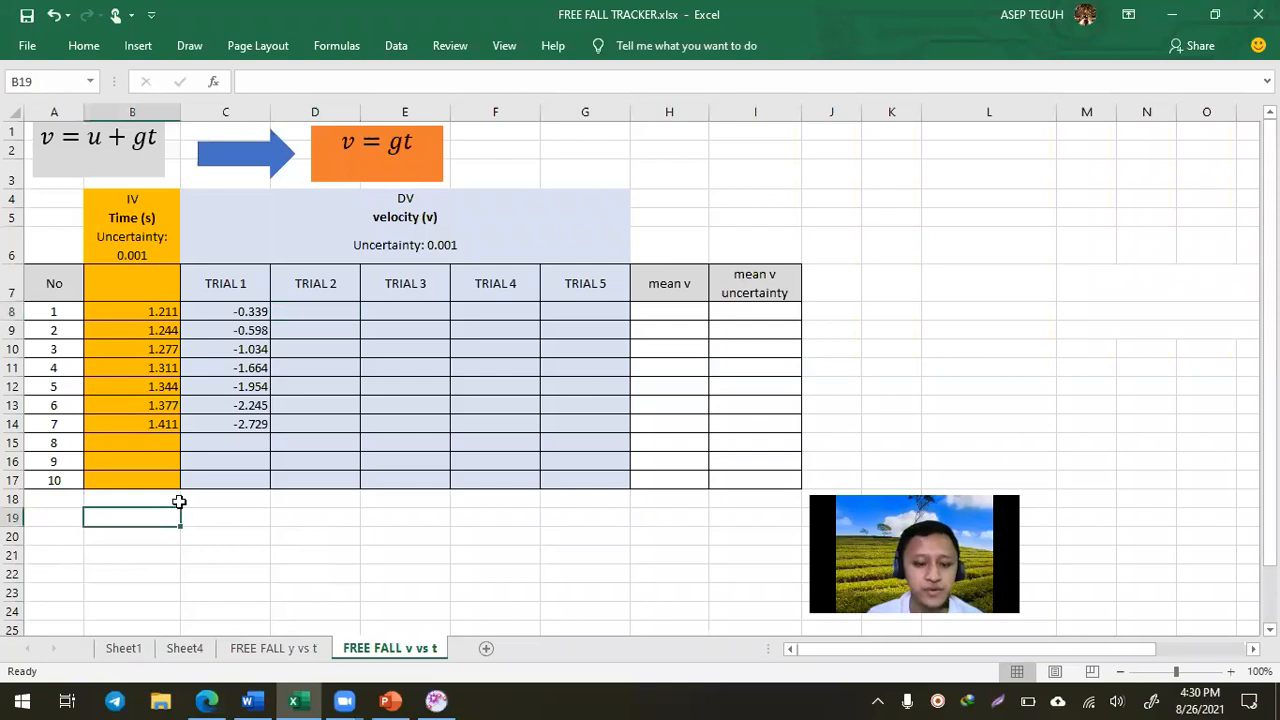
key(ctrl+v)
scroll(186, 426, down, 3)
Copy the velocities in C21:C28 and paste them as values only into the TRIAL 2 column from D8
click(209, 345)
scroll(230, 400, up, 2)
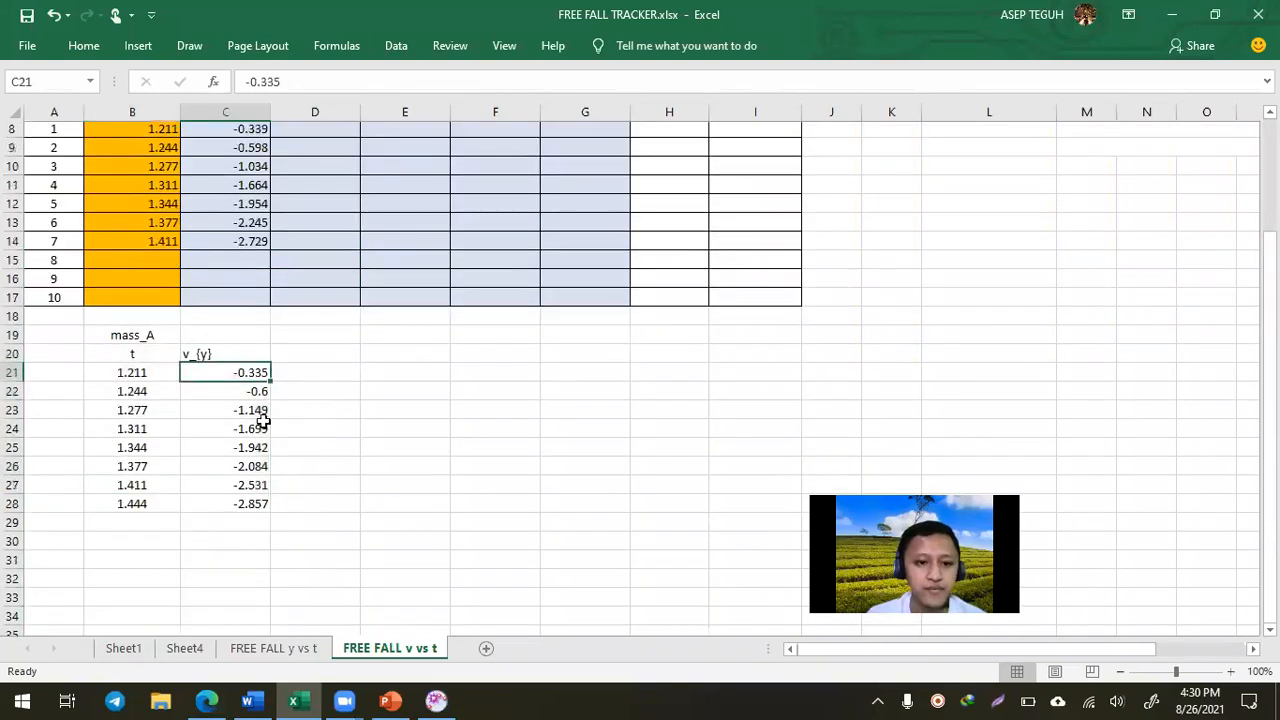
scroll(257, 508, down, 1)
shift+click(250, 546)
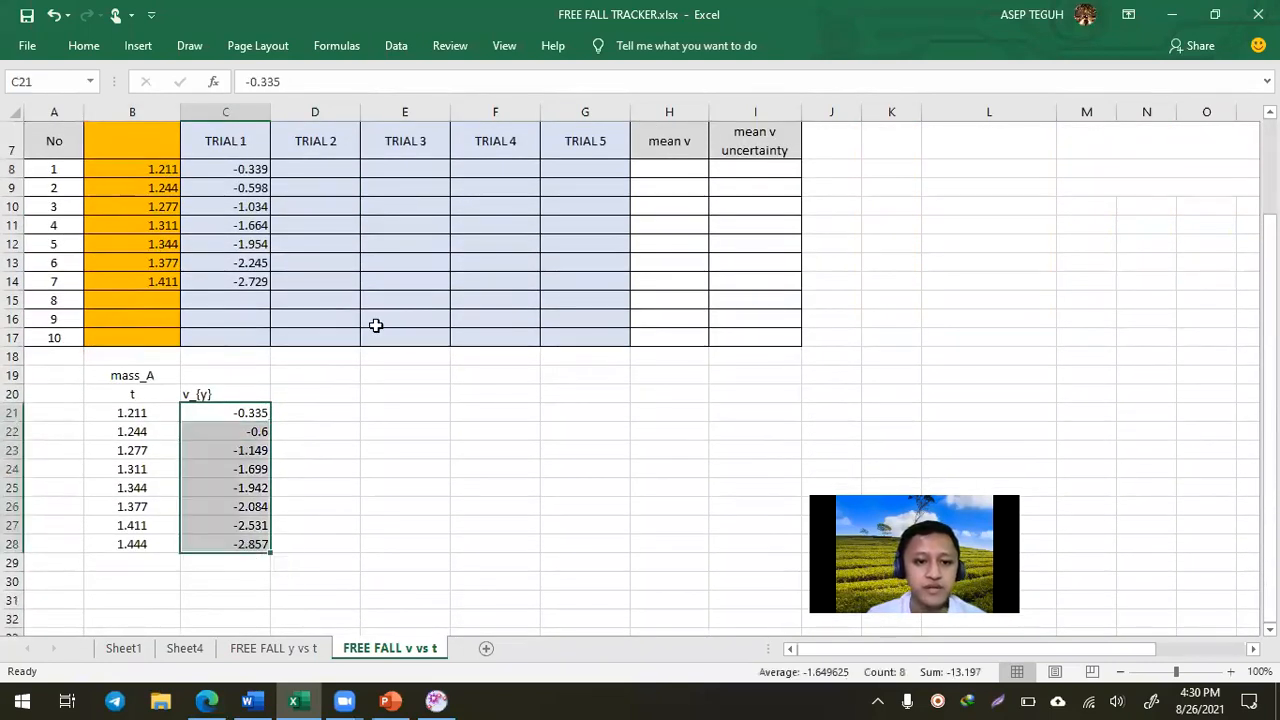
scroll(378, 325, up, 1)
key(ctrl+c)
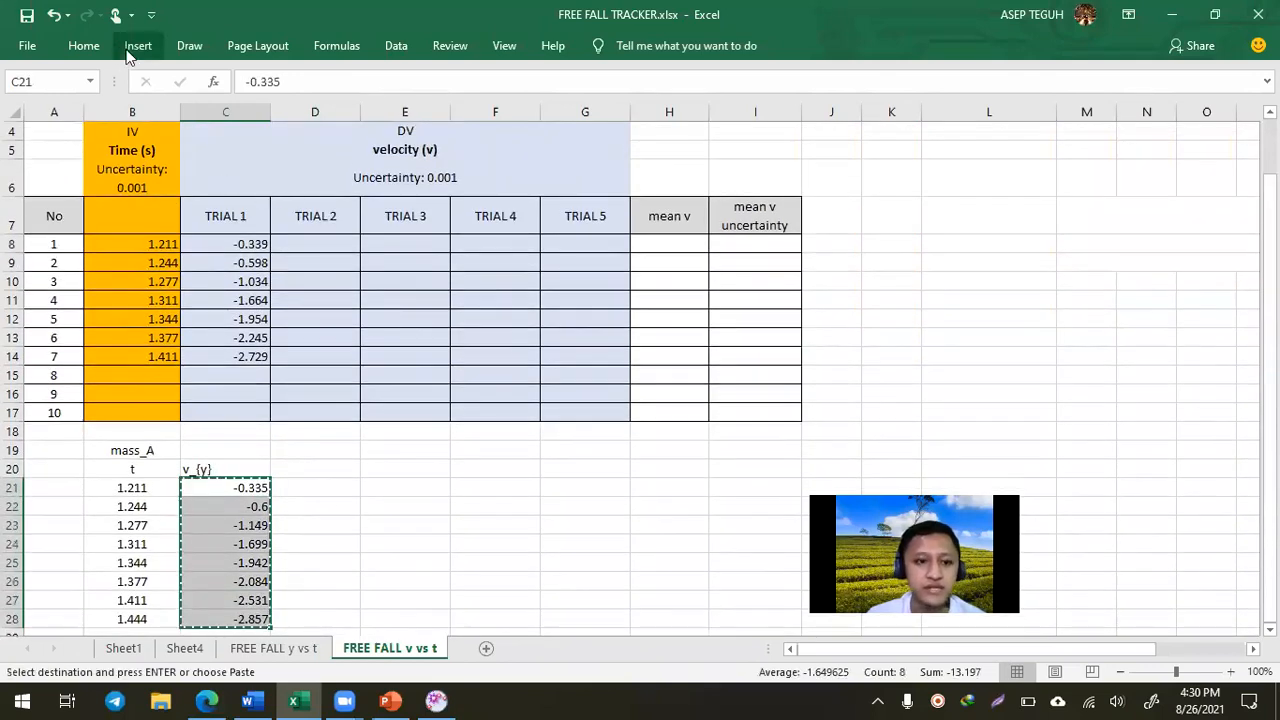
click(300, 248)
click(83, 45)
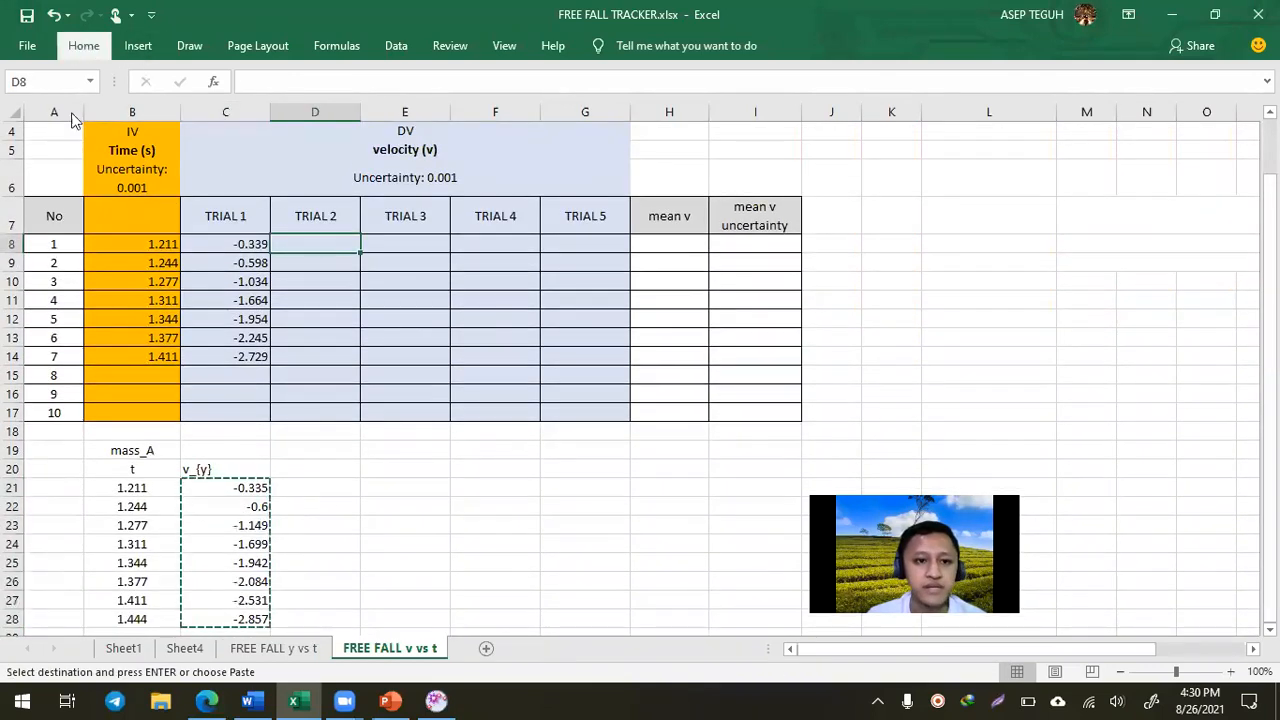
click(27, 110)
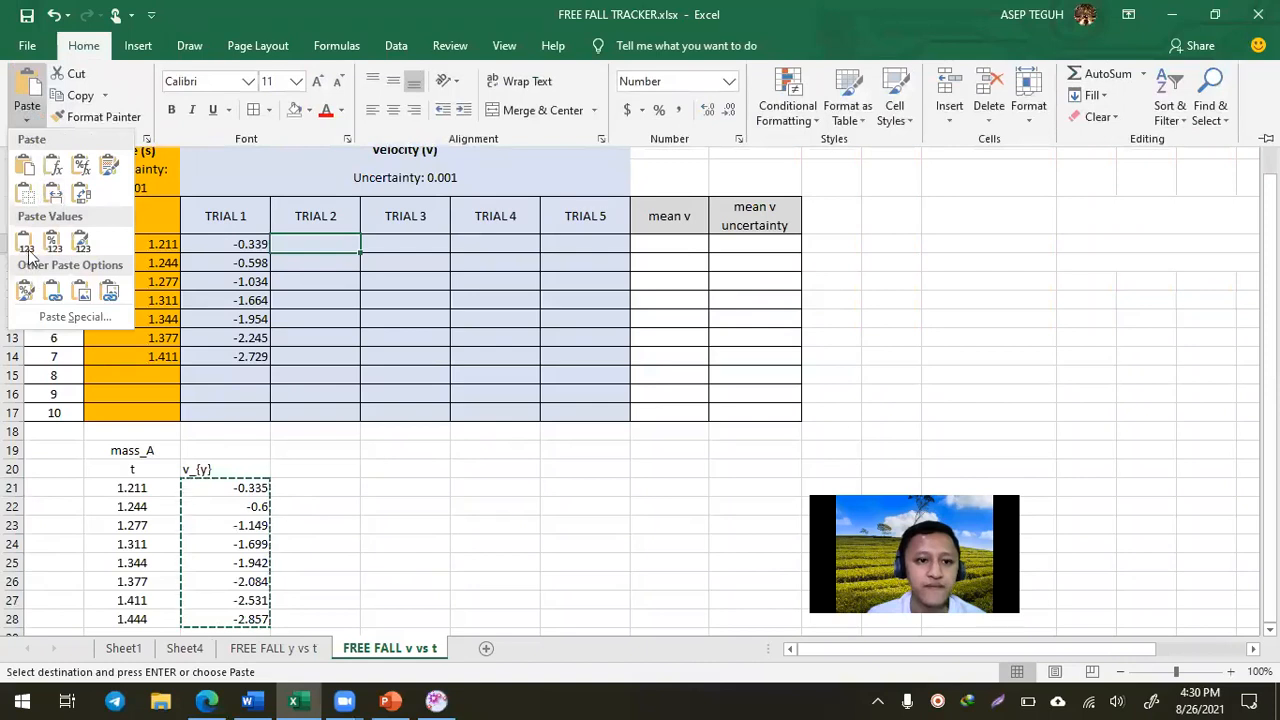
click(20, 245)
Delete the temporary pasted data block starting at B19 below the free-fall table
click(94, 450)
scroll(217, 523, down, 2)
drag(120, 300, 305, 509)
key(Delete)
click(491, 409)
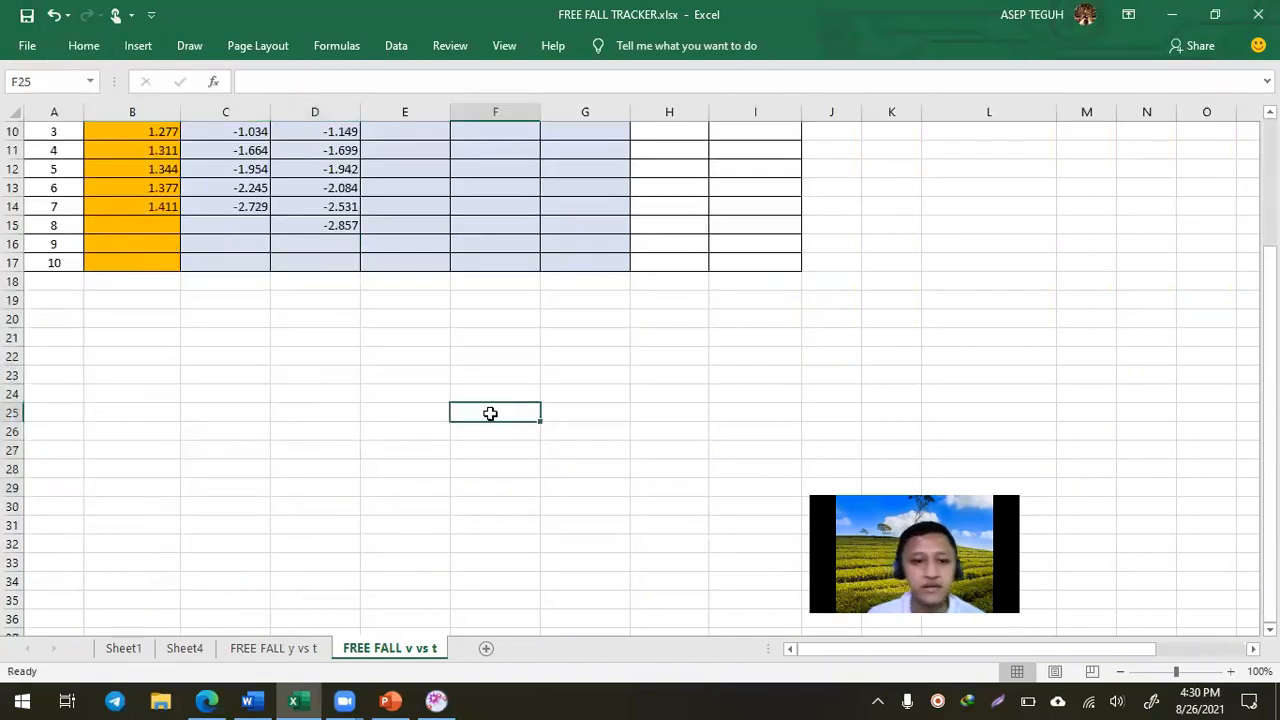
scroll(491, 409, up, 3)
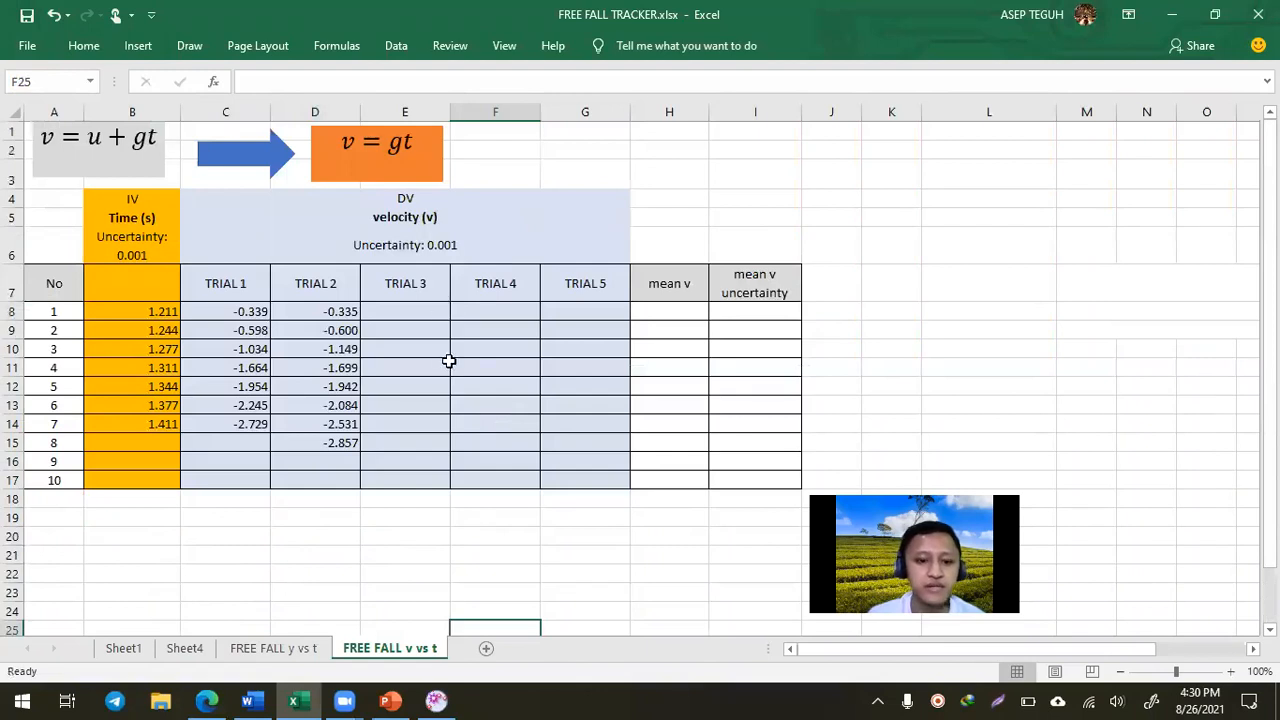
Switch back to Tracker, select the 1.211 s point on the velocity plot, and step back to frame 35
click(437, 700)
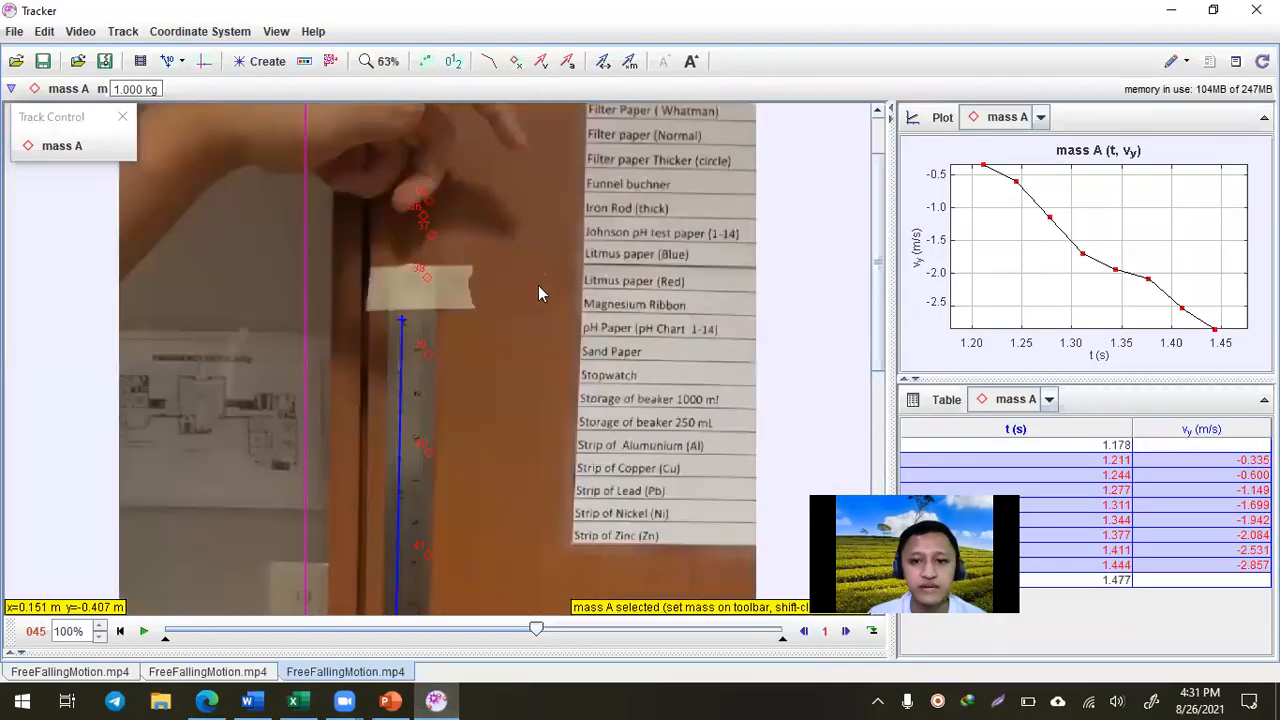
scroll(489, 255, down, 3)
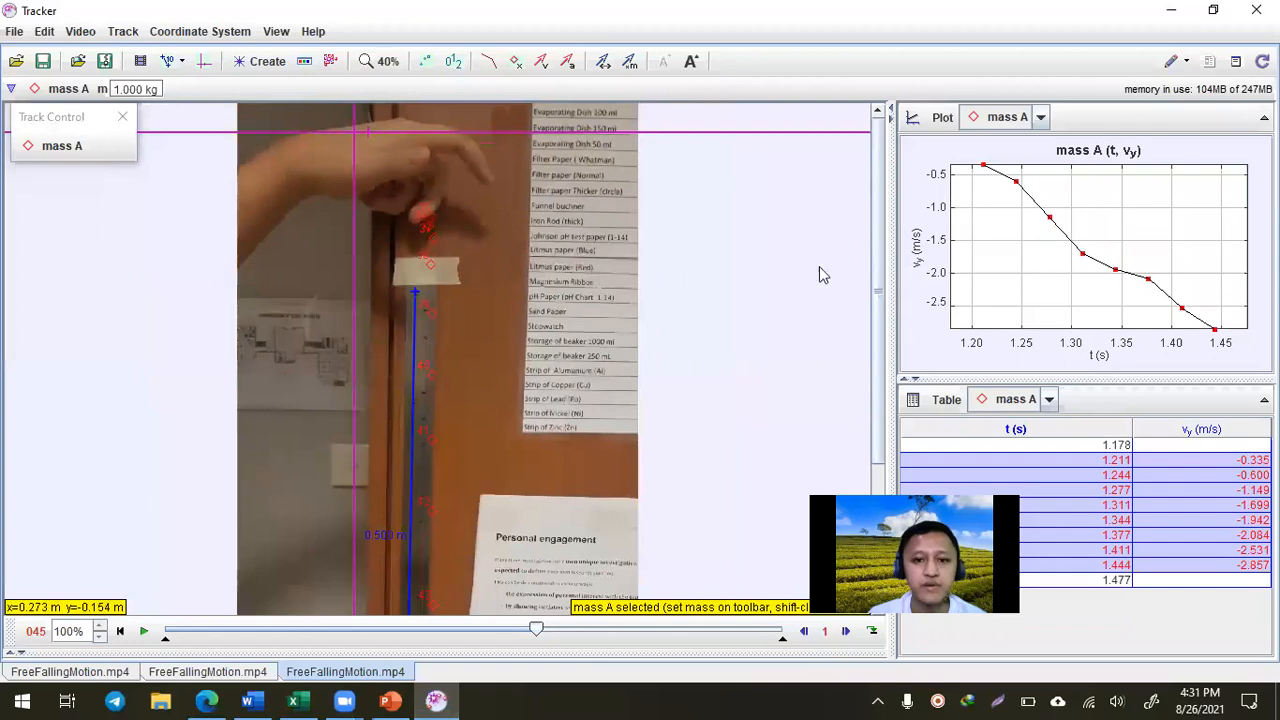
scroll(436, 281, down, 3)
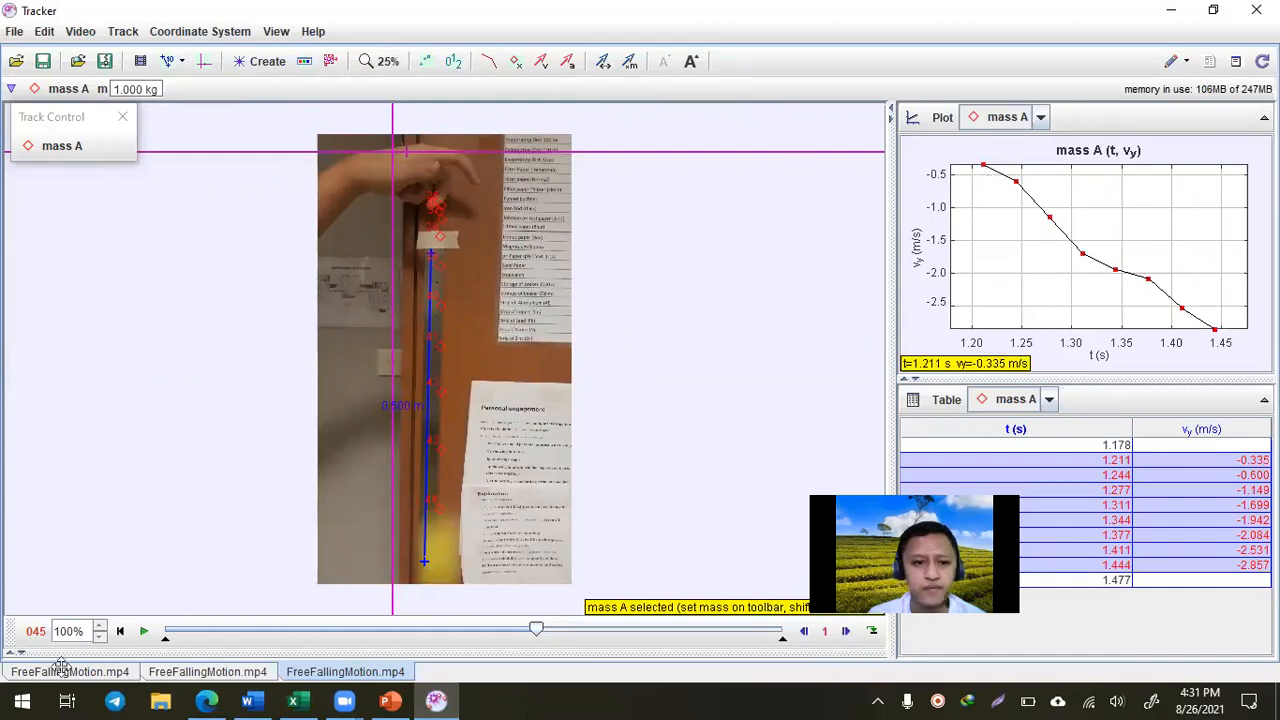
click(985, 461)
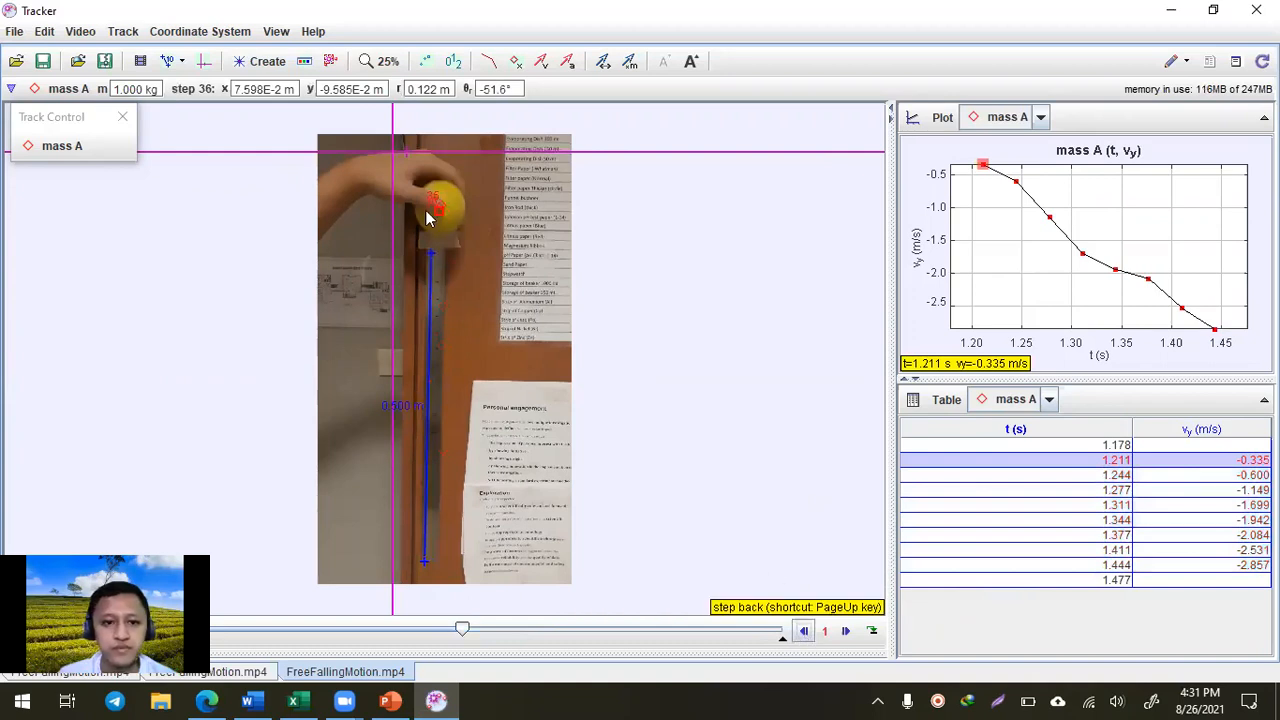
key(Page_Up)
scroll(427, 206, up, 2)
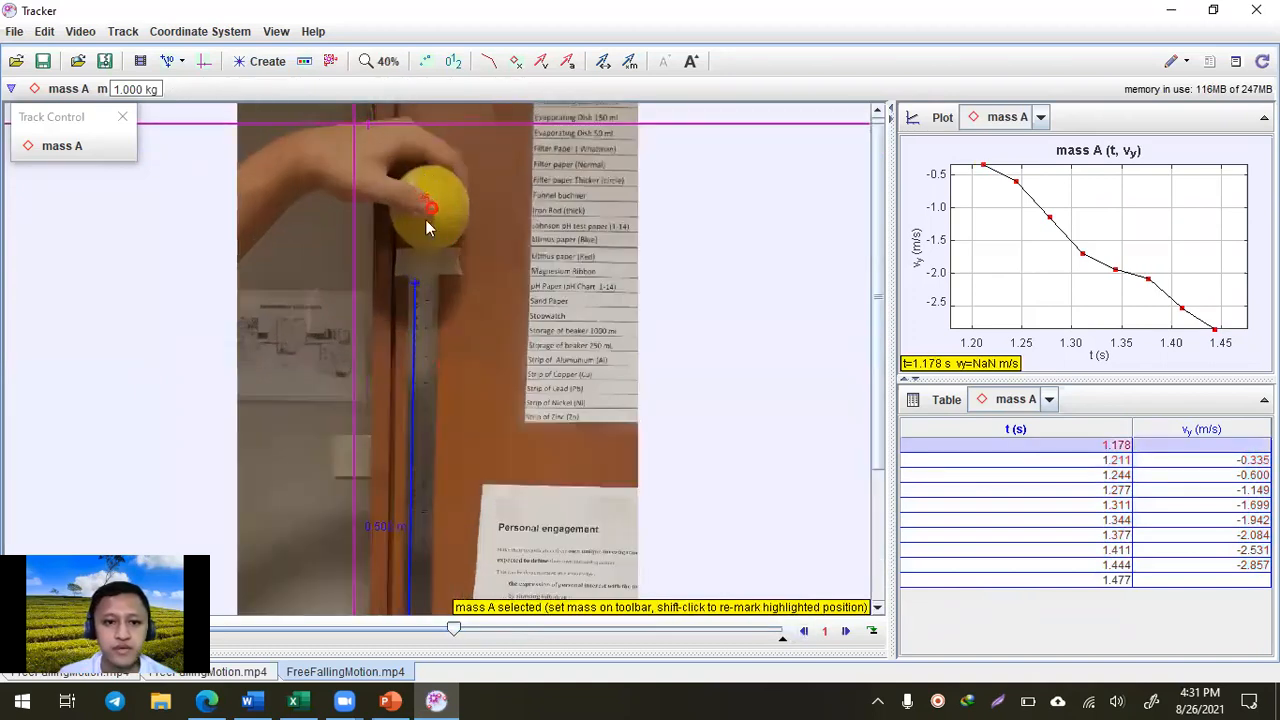
scroll(425, 228, up, 1)
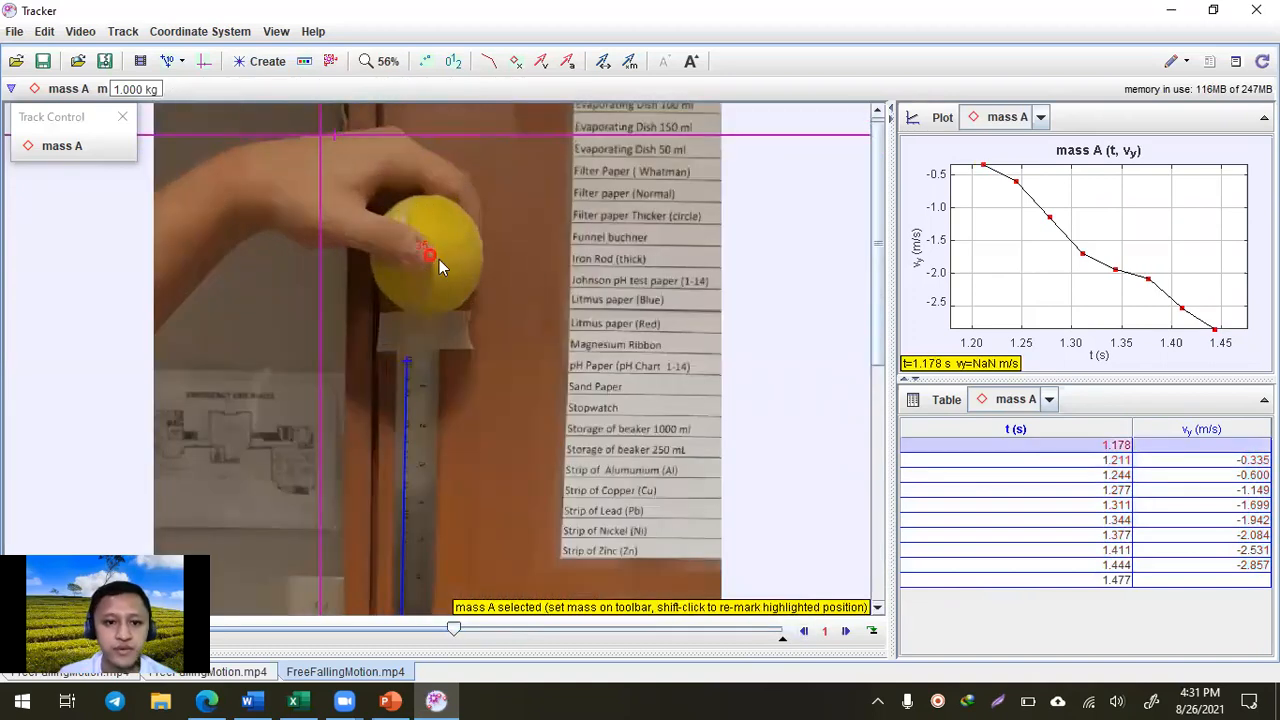
Clear all tracked steps of mass A and reselect that track
right_click(431, 261)
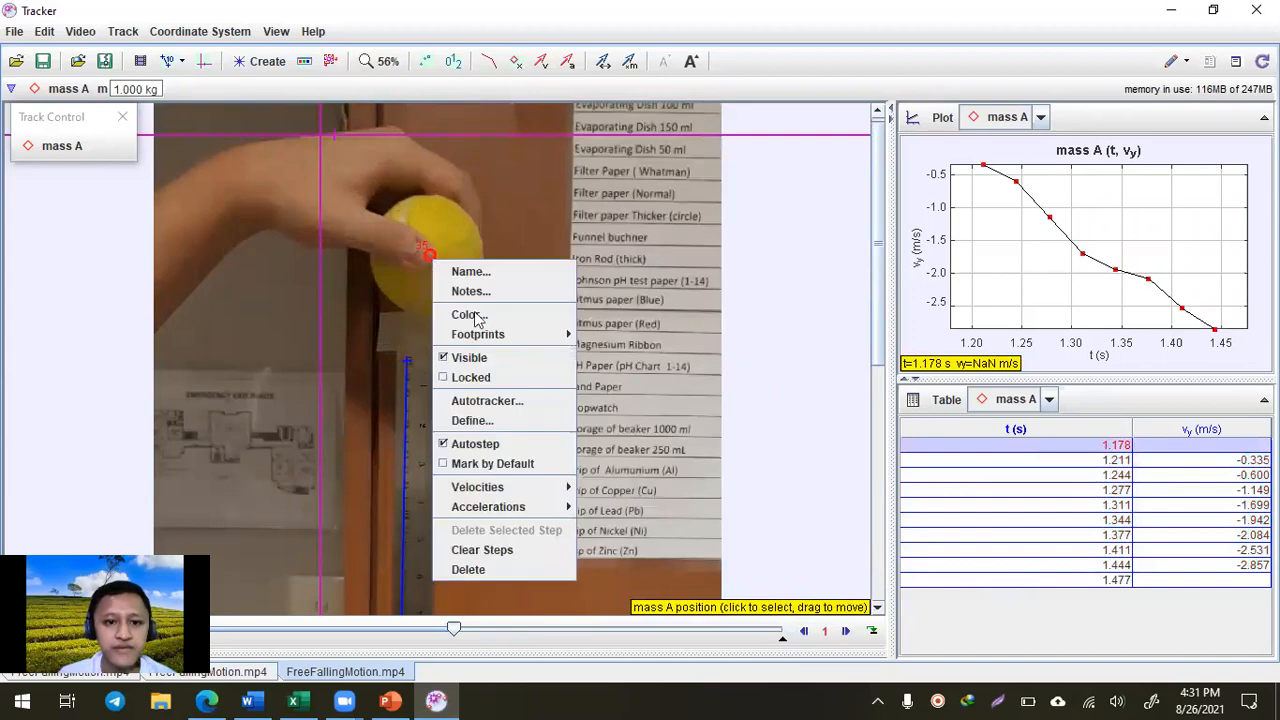
click(516, 556)
click(82, 148)
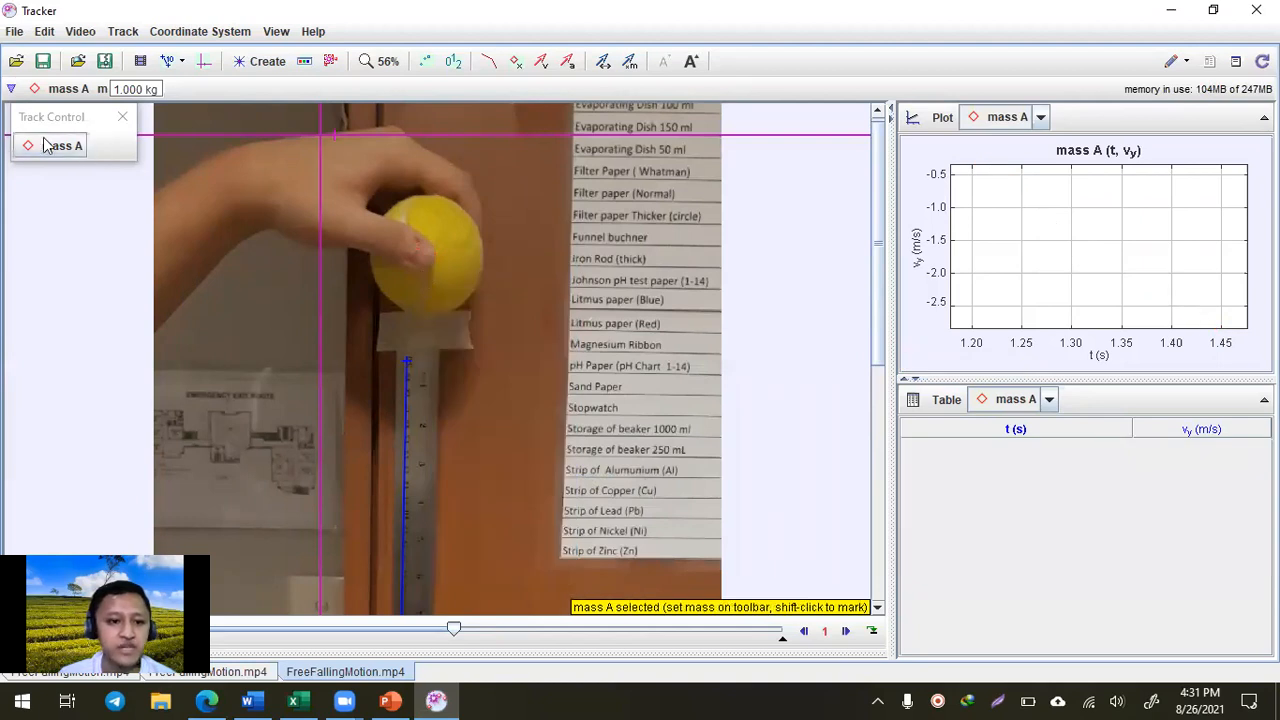
click(55, 120)
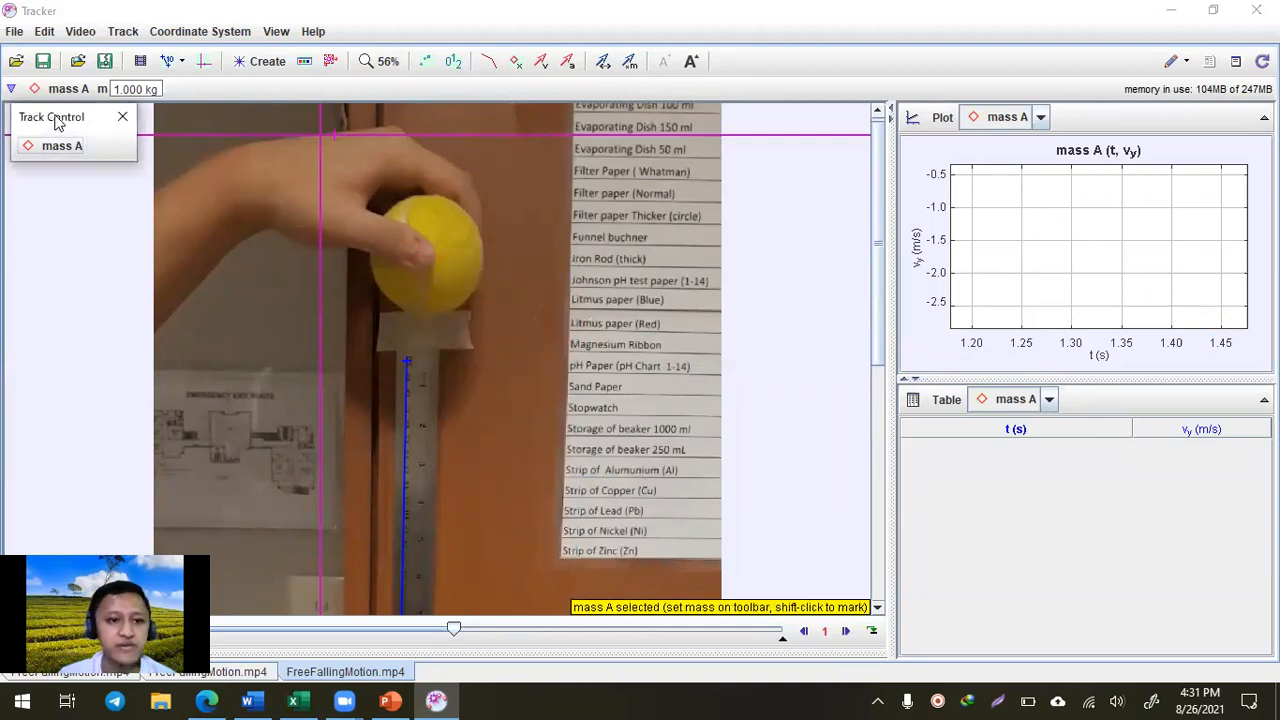
Mark the ball's centre for mass A frame by frame during its fall, from 1.178 s through 1.444 s
click(426, 257)
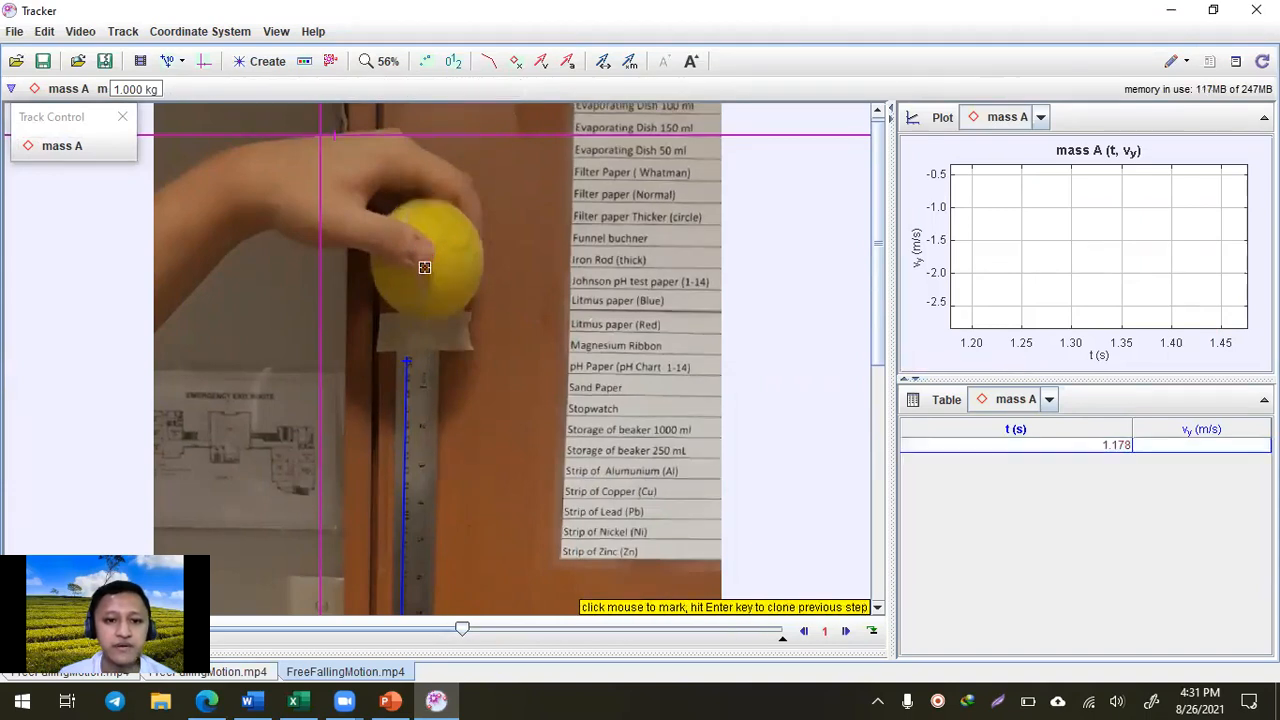
click(424, 267)
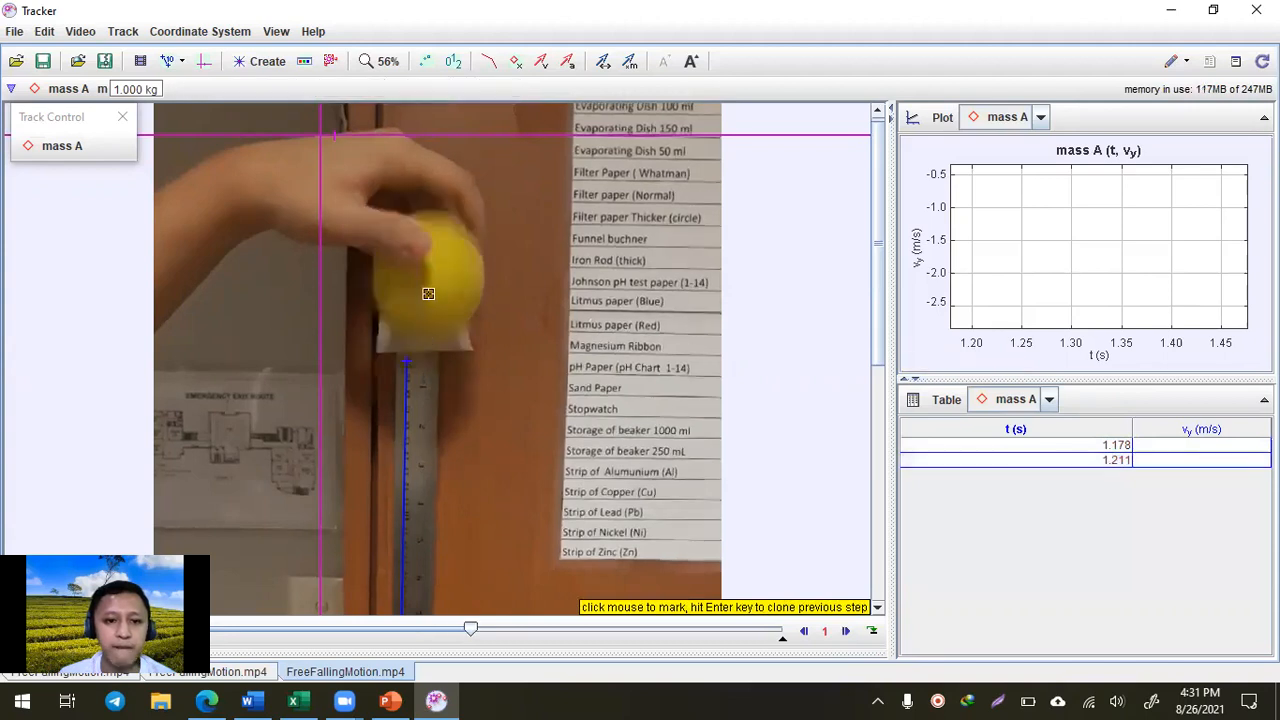
click(425, 295)
click(425, 323)
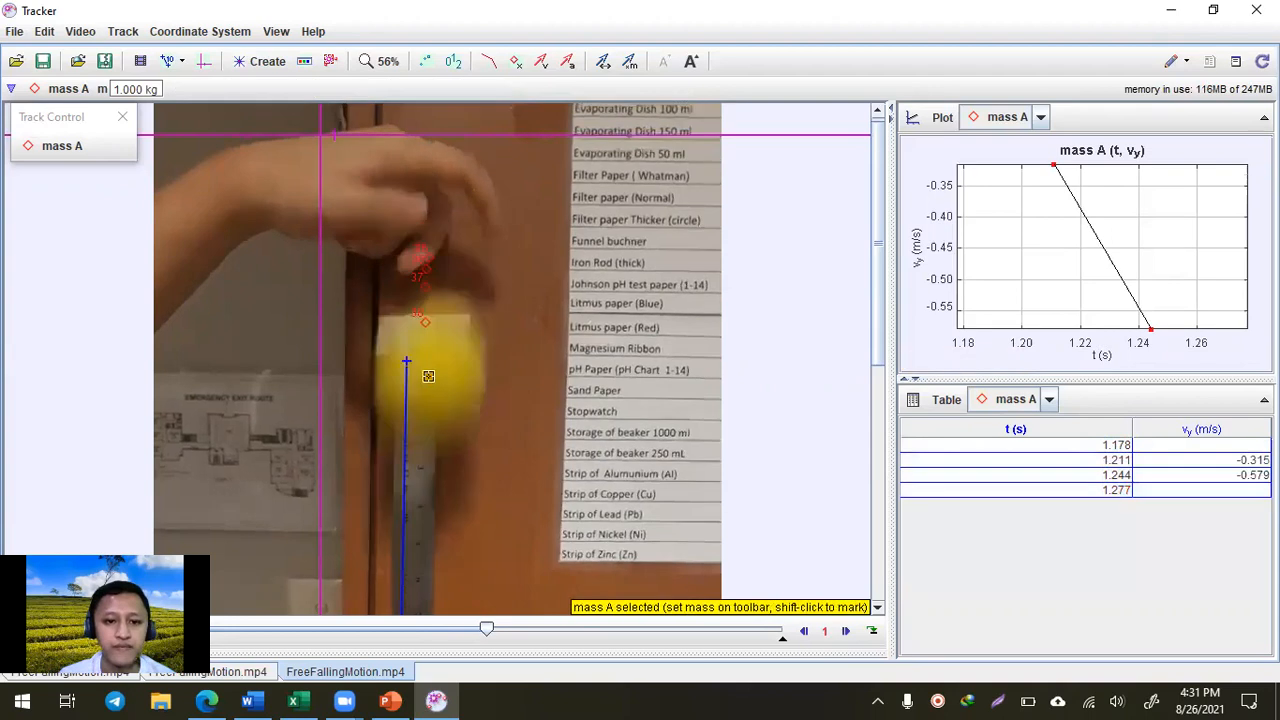
click(427, 395)
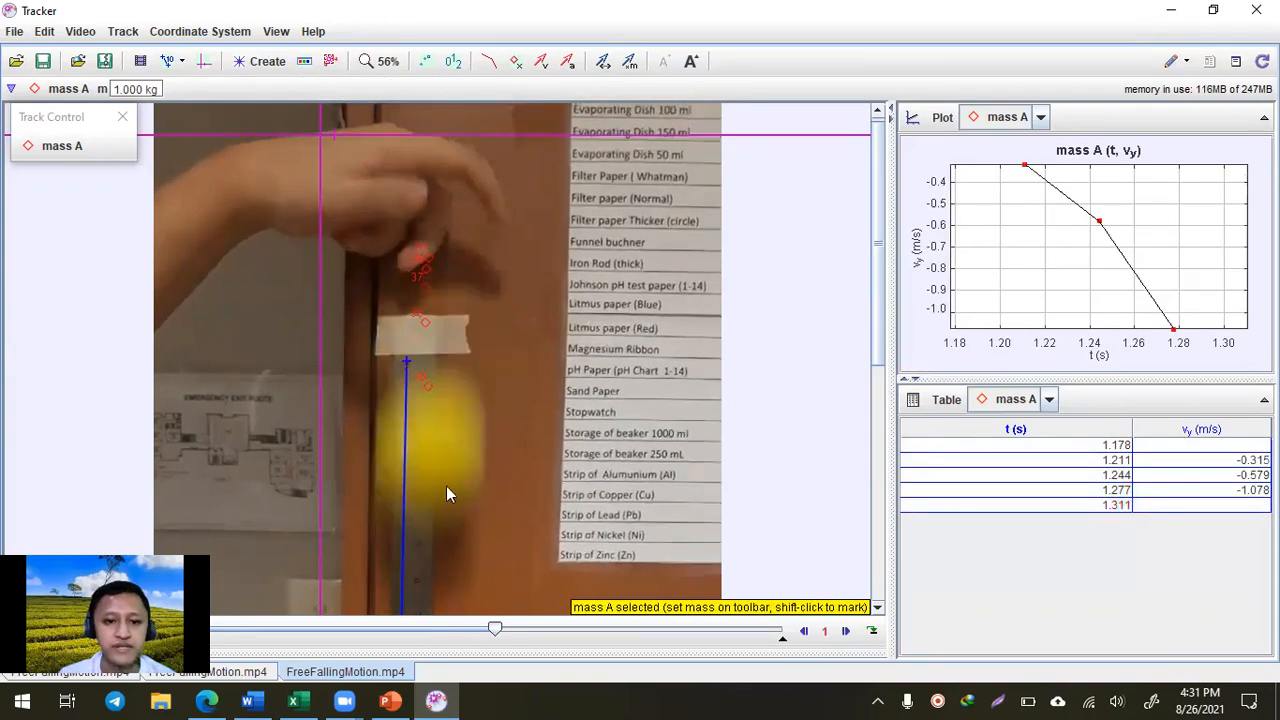
click(425, 473)
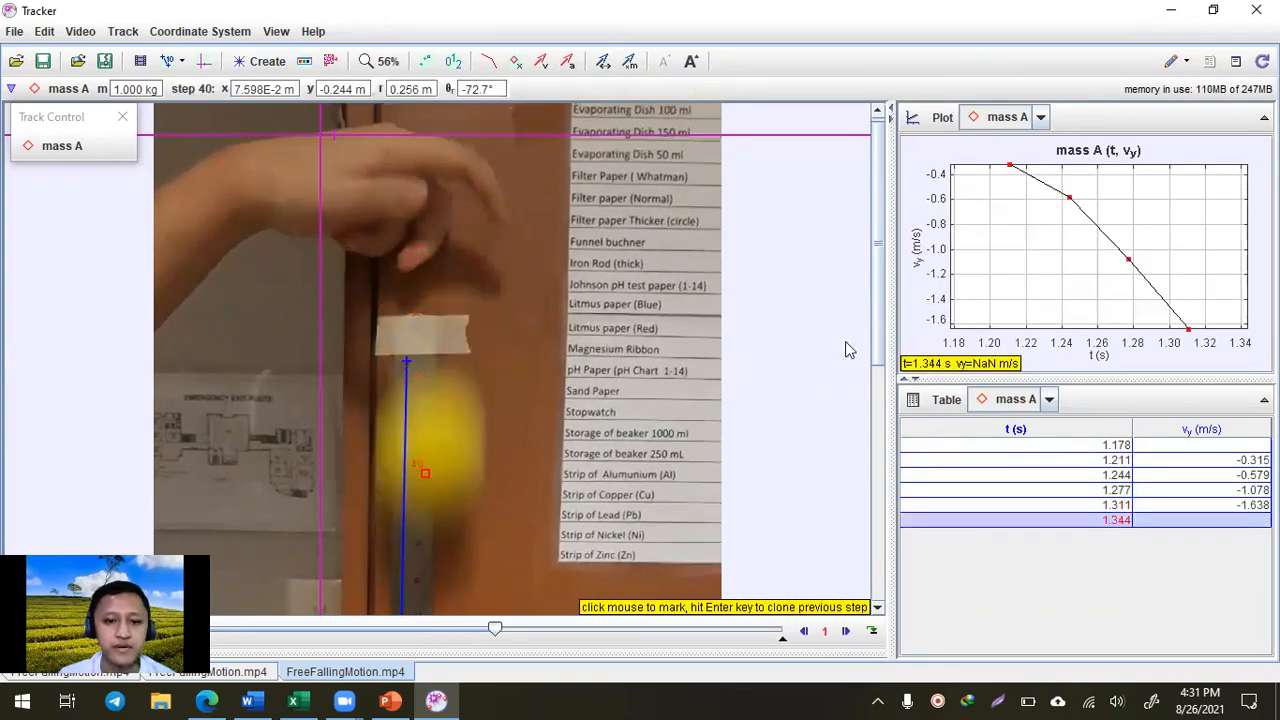
scroll(366, 249, down, 5)
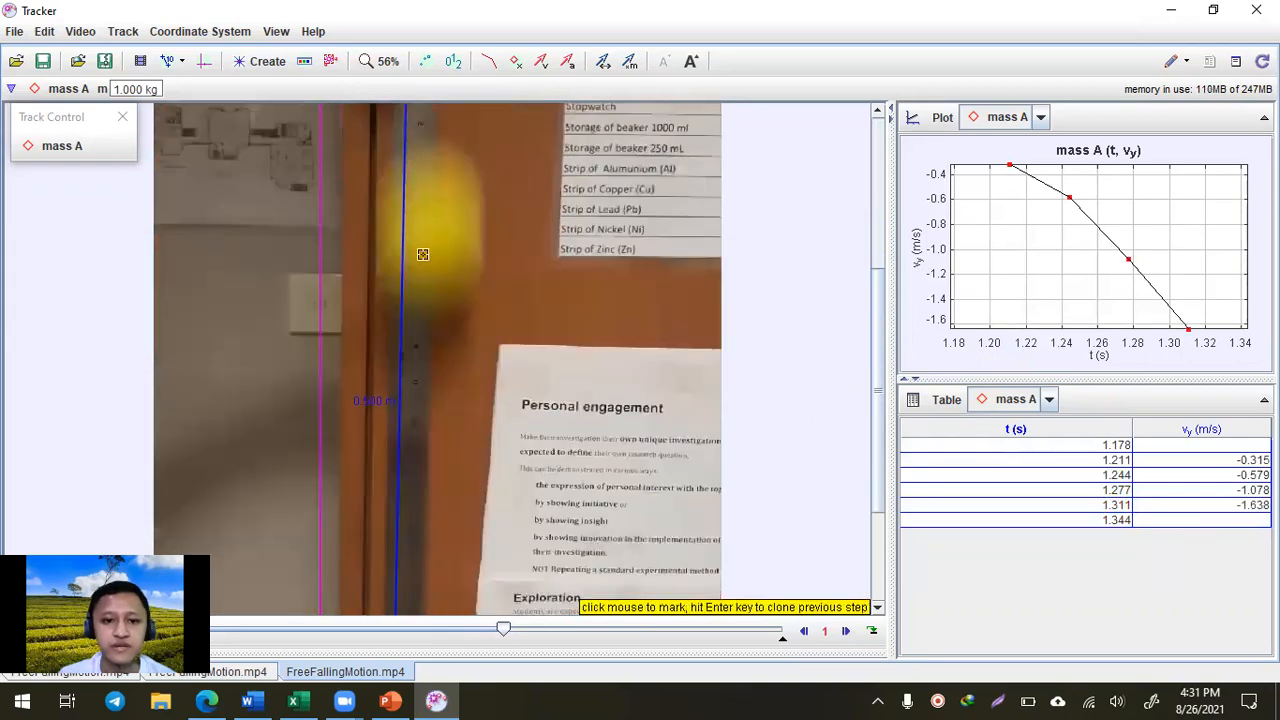
click(427, 258)
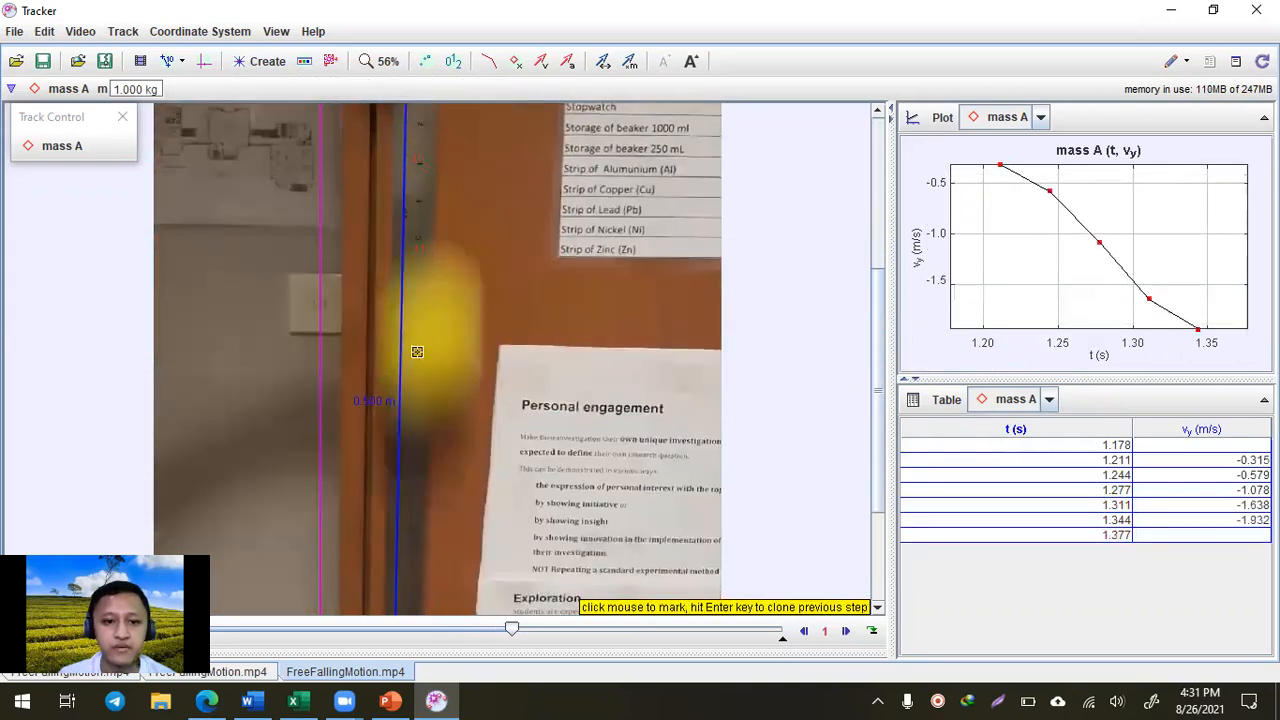
click(427, 375)
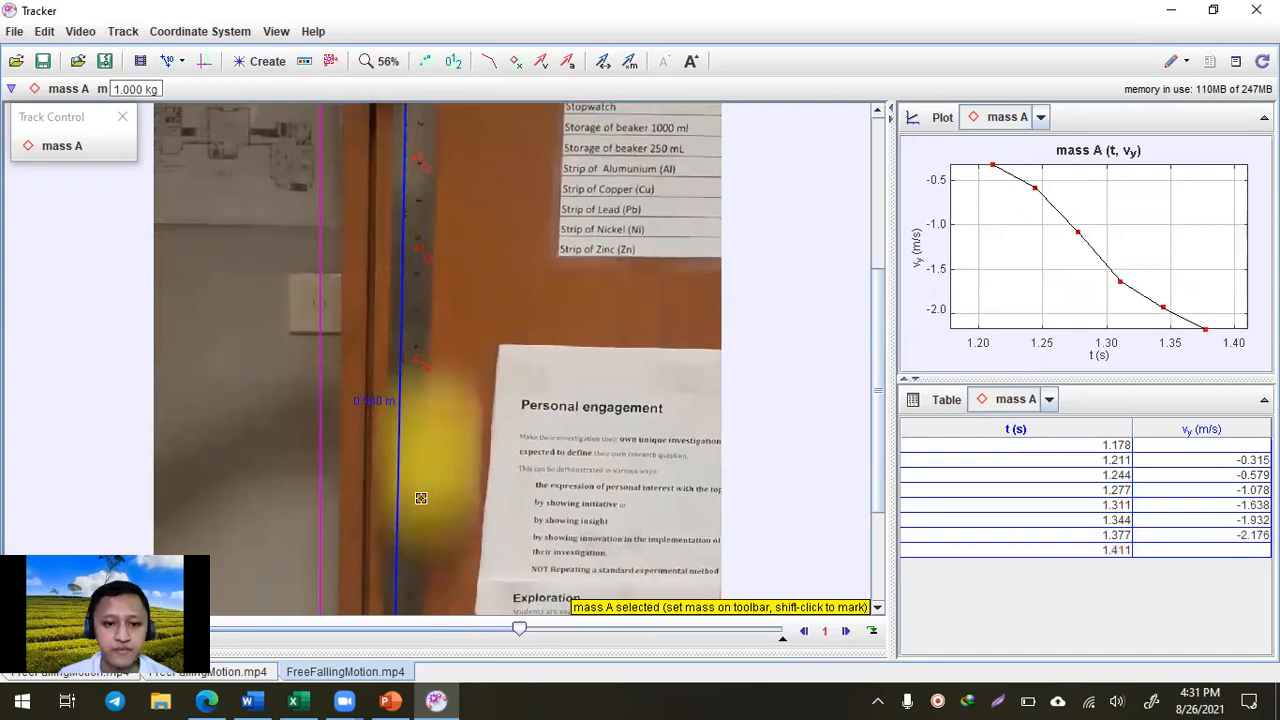
click(427, 505)
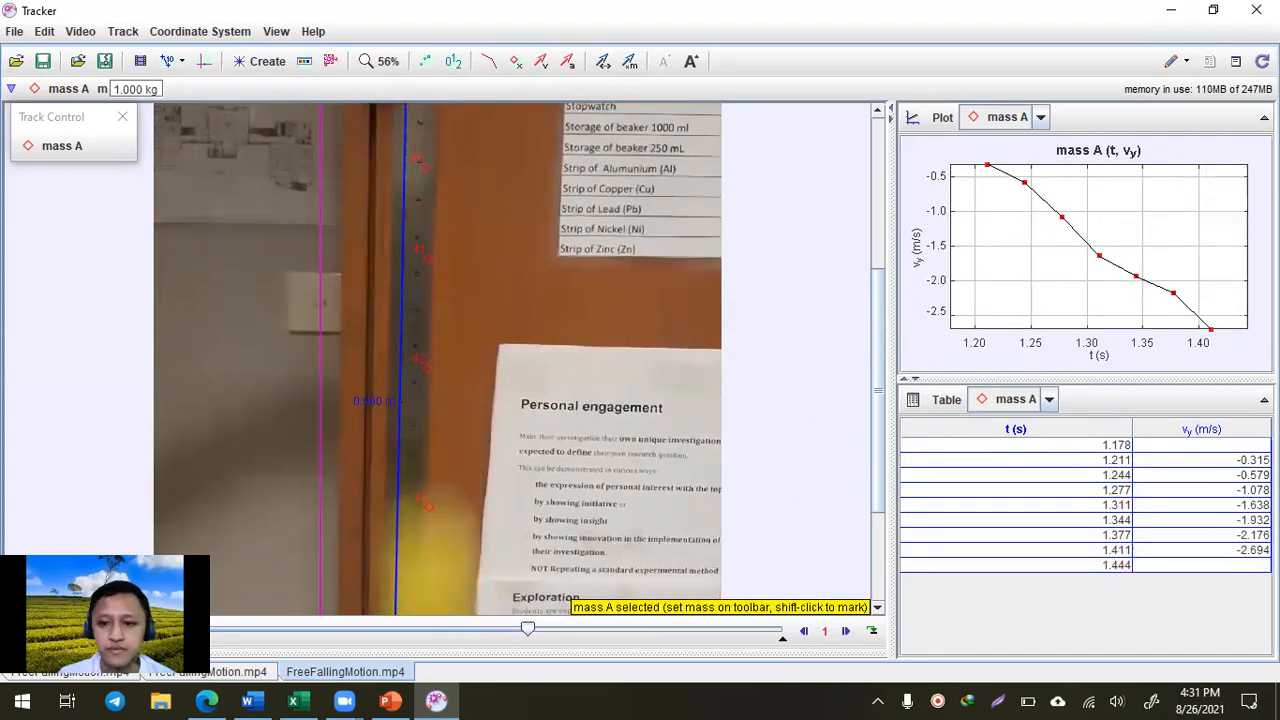
Copy the mass A vertical velocities from 1.211 s to 1.411 s as formatted values
click(1117, 462)
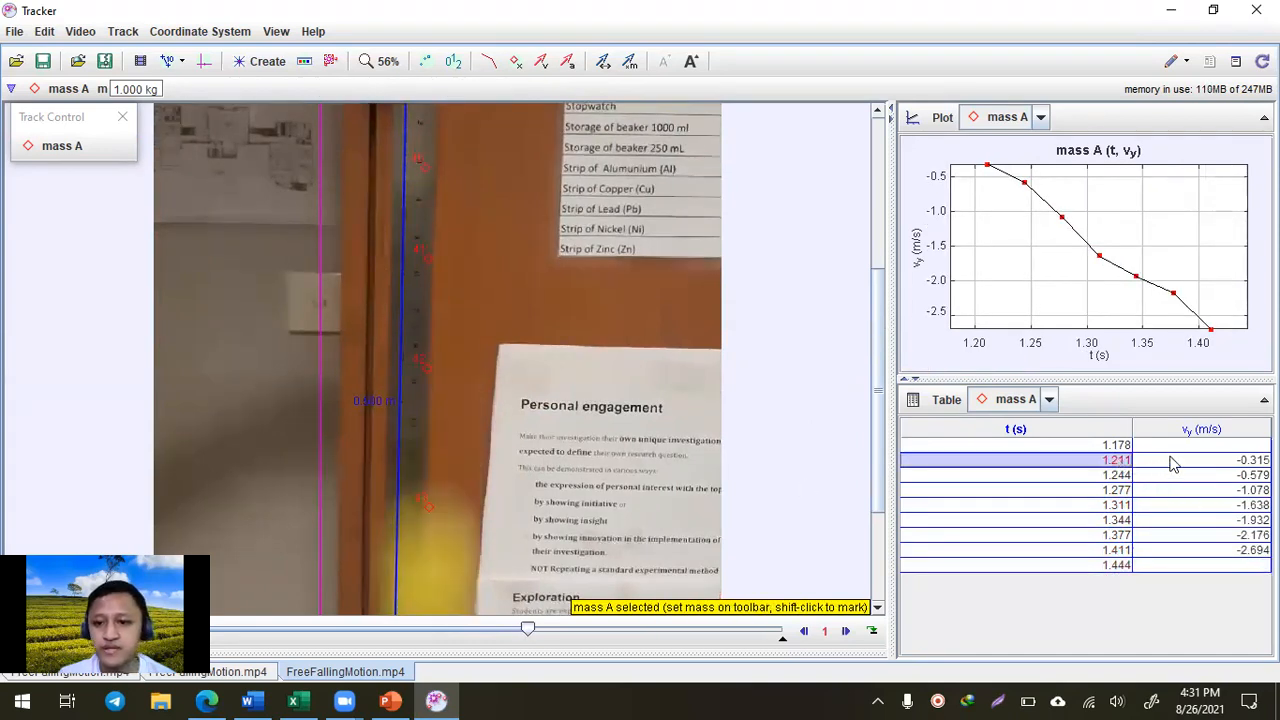
click(1172, 462)
shift+click(1237, 555)
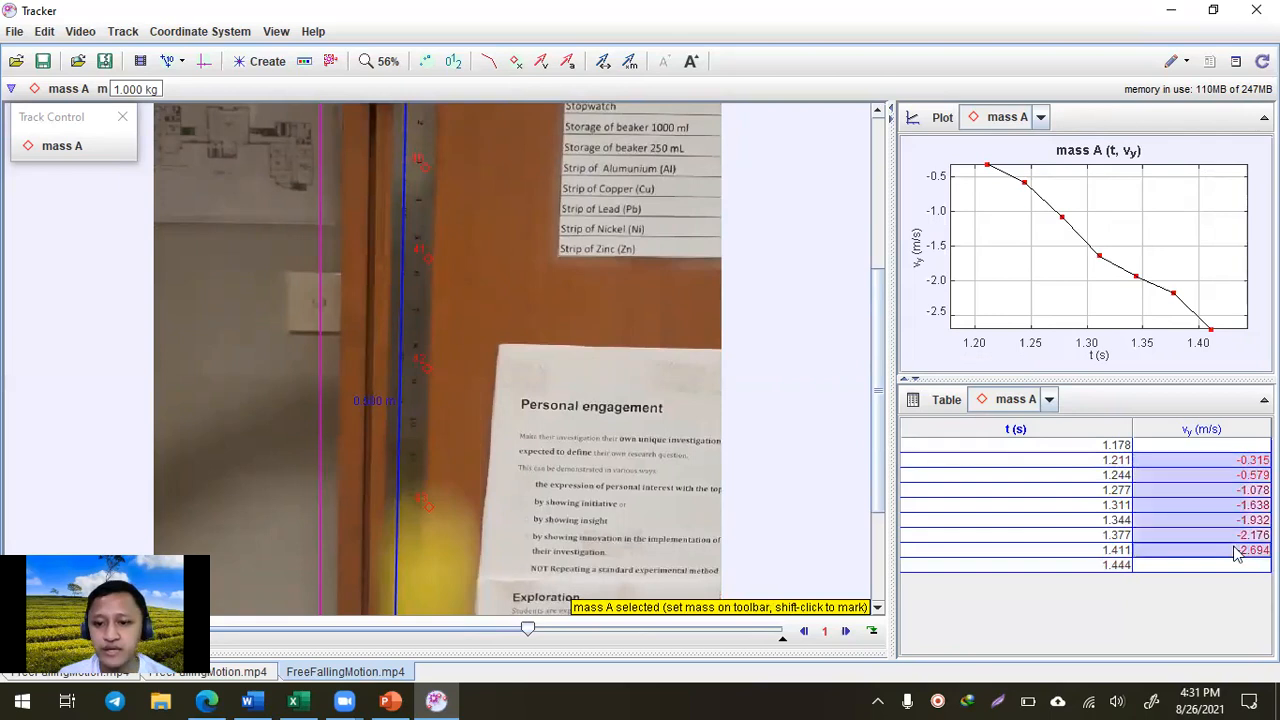
right_click(1200, 488)
mouse_move(1207, 530)
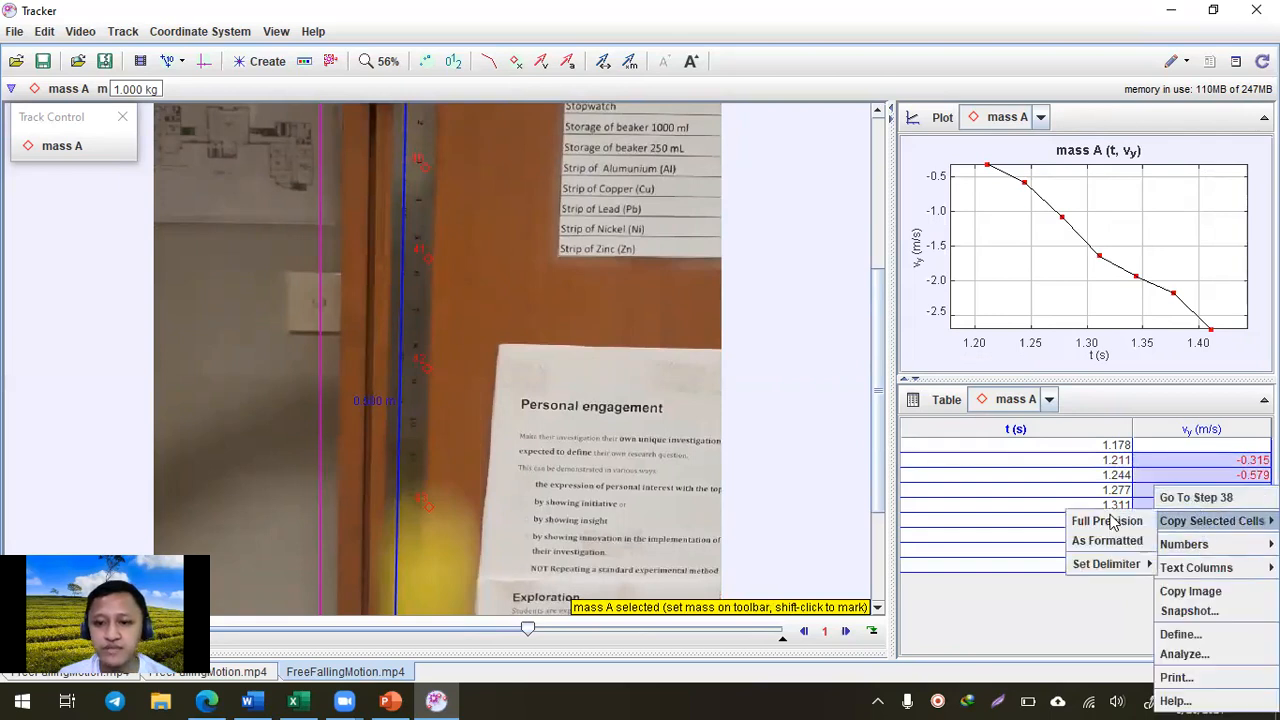
click(1103, 541)
Switch to Excel and paste the copied velocities at D19 below the free-fall table
click(305, 700)
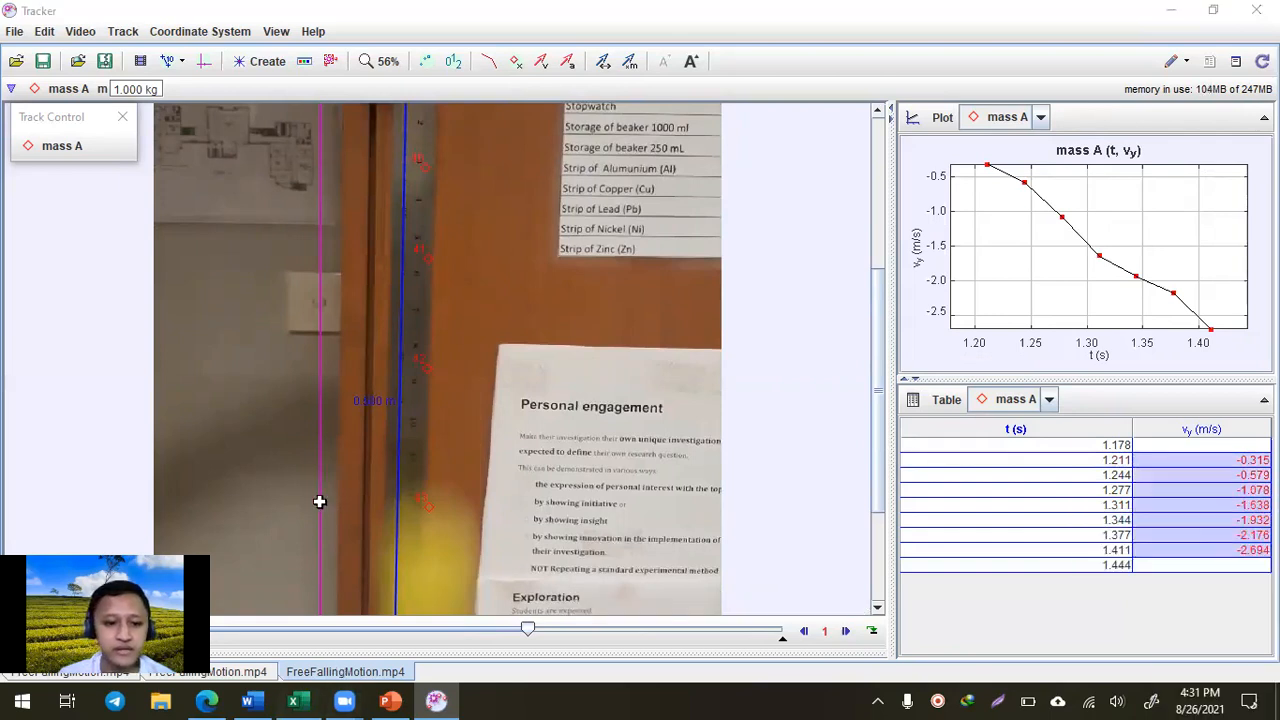
click(312, 522)
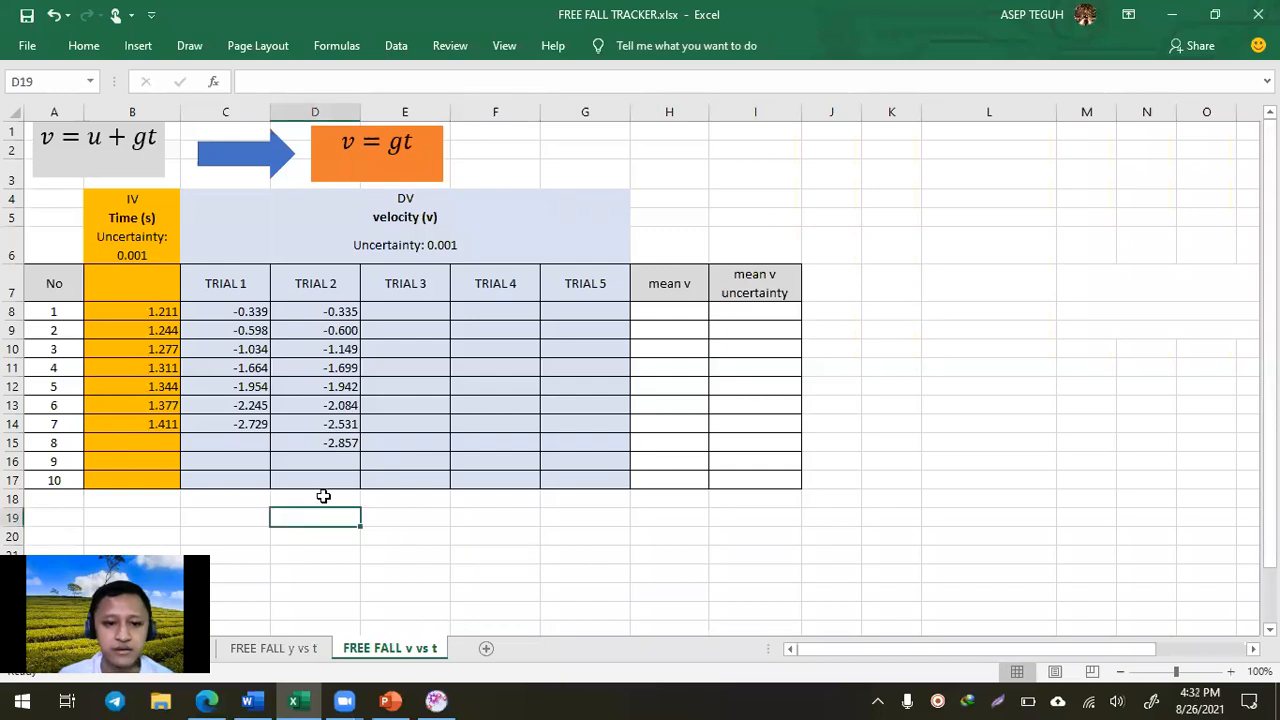
scroll(323, 494, down, 2)
key(ctrl+v)
Copy the velocities in D21:D27 and paste them as values only into the TRIAL 3 column from E8
click(345, 412)
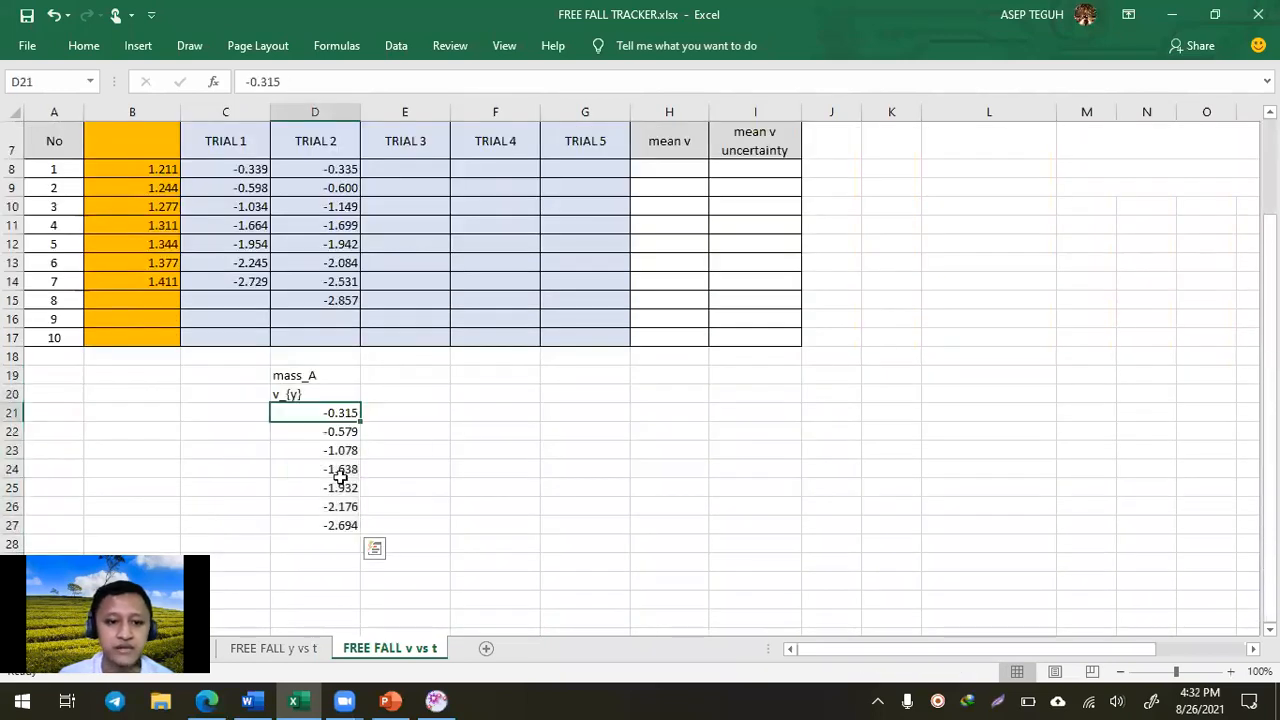
shift+click(329, 523)
key(ctrl+c)
click(94, 46)
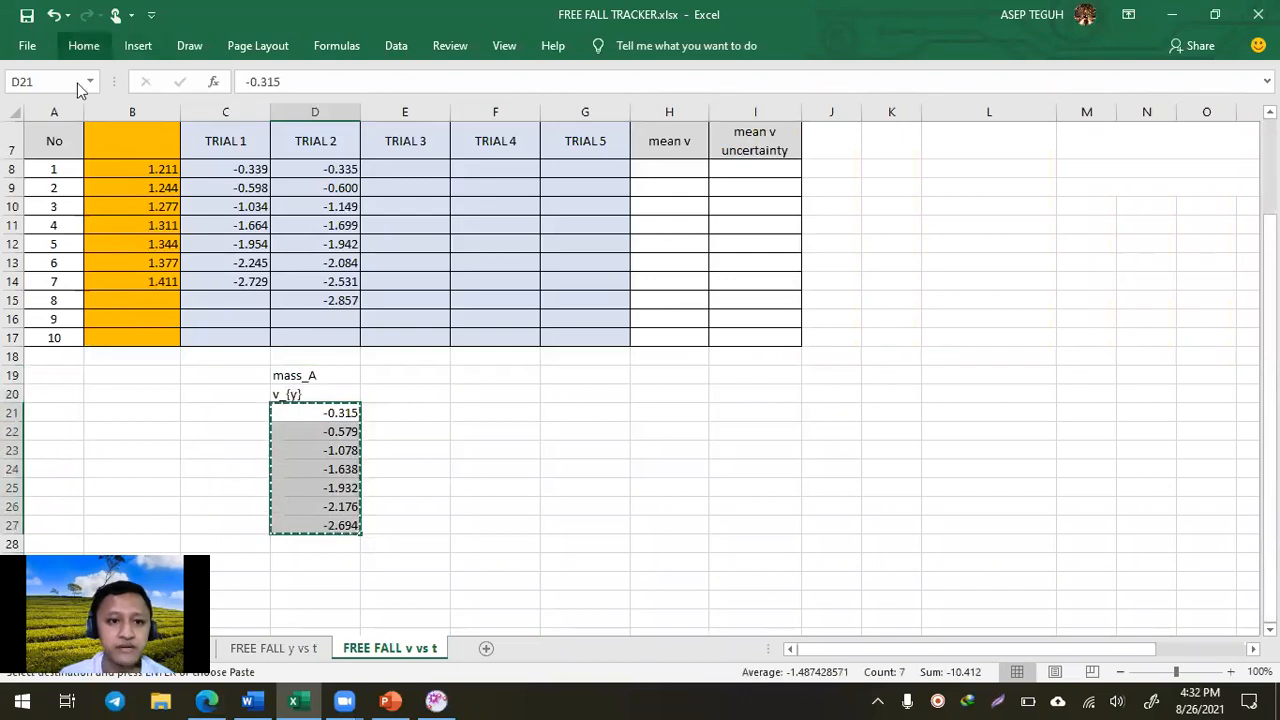
click(368, 199)
click(409, 161)
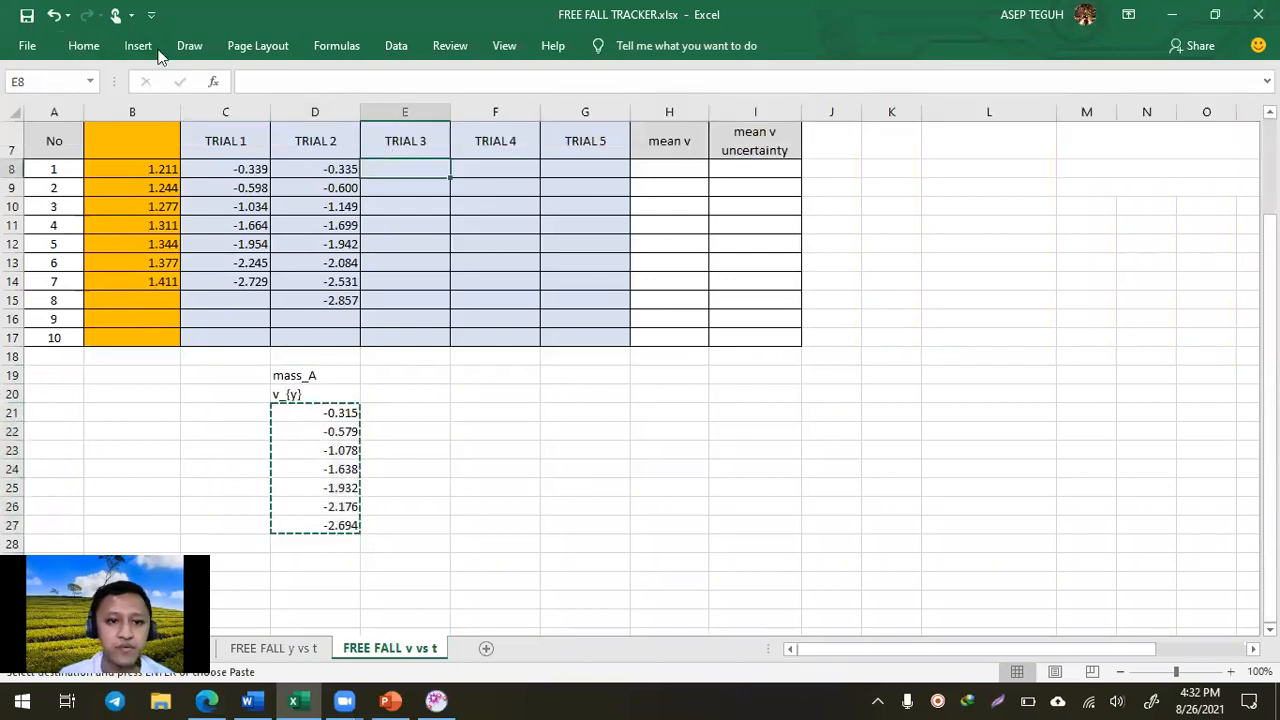
click(84, 46)
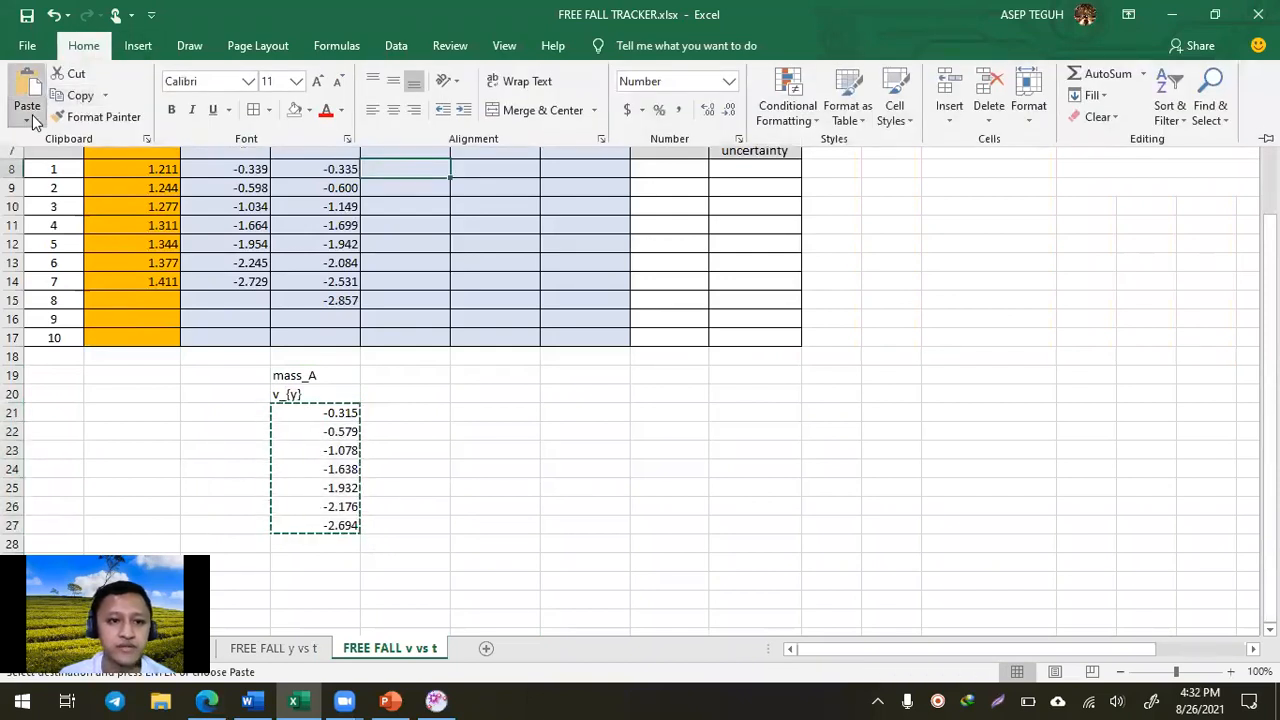
click(27, 120)
click(22, 245)
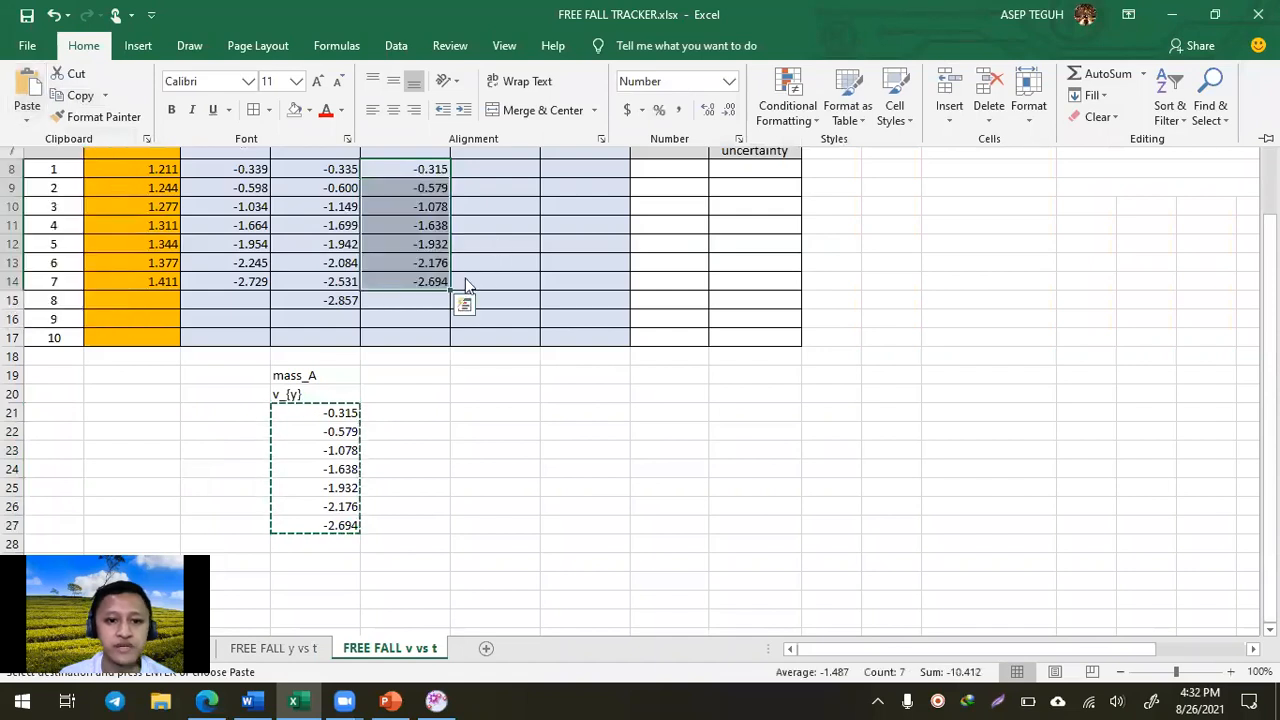
Delete rows 15 to 29, removing table entries 8 to 10 and the temporary pasted data
click(390, 299)
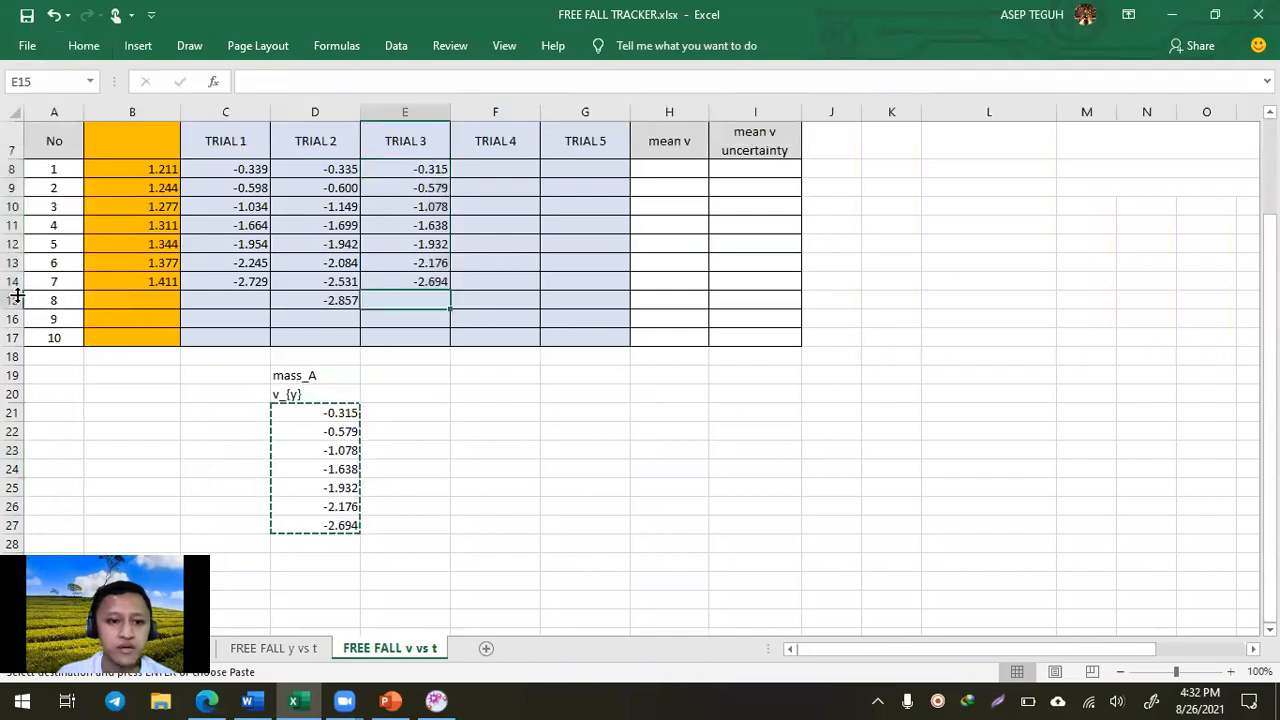
drag(14, 300, 14, 563)
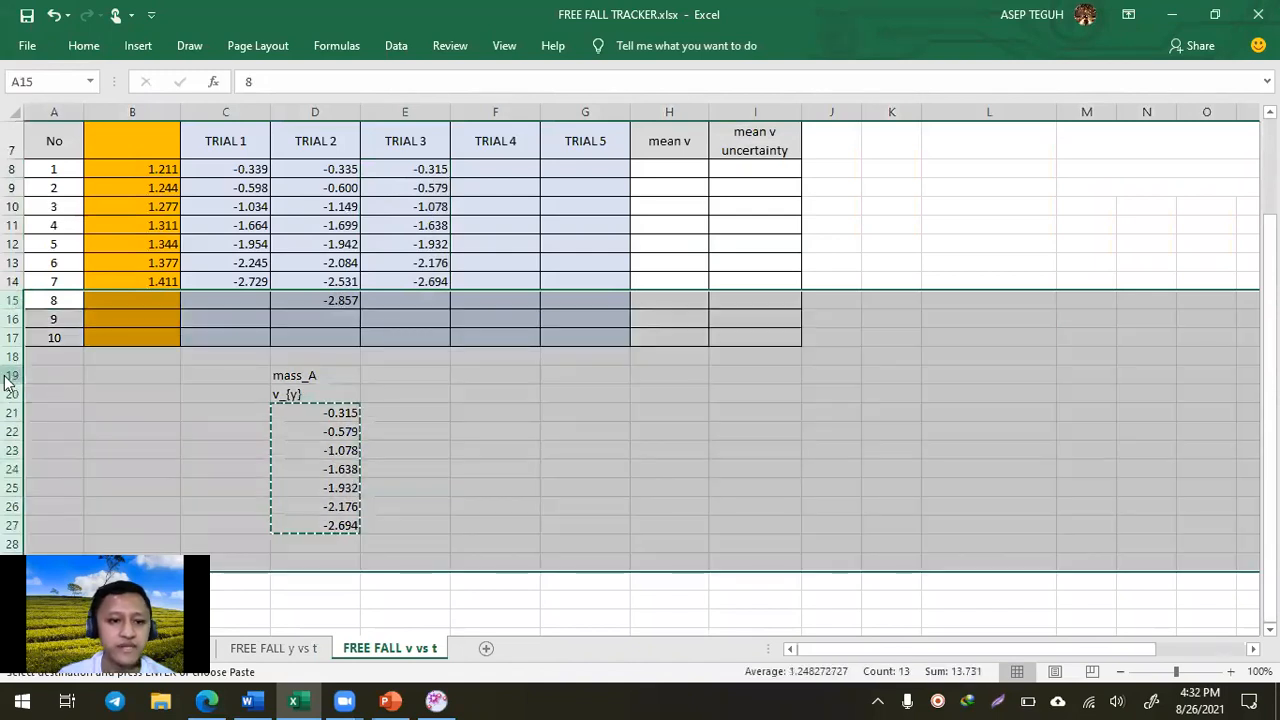
right_click(88, 446)
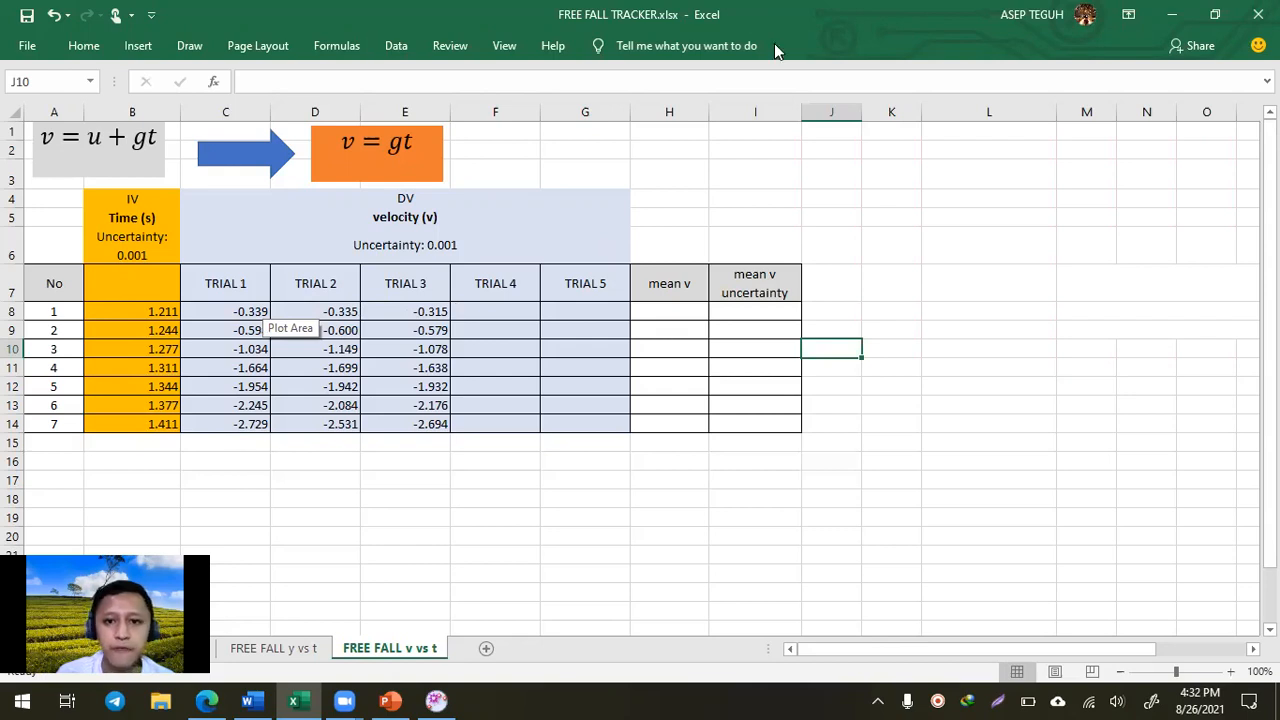
click(810, 90)
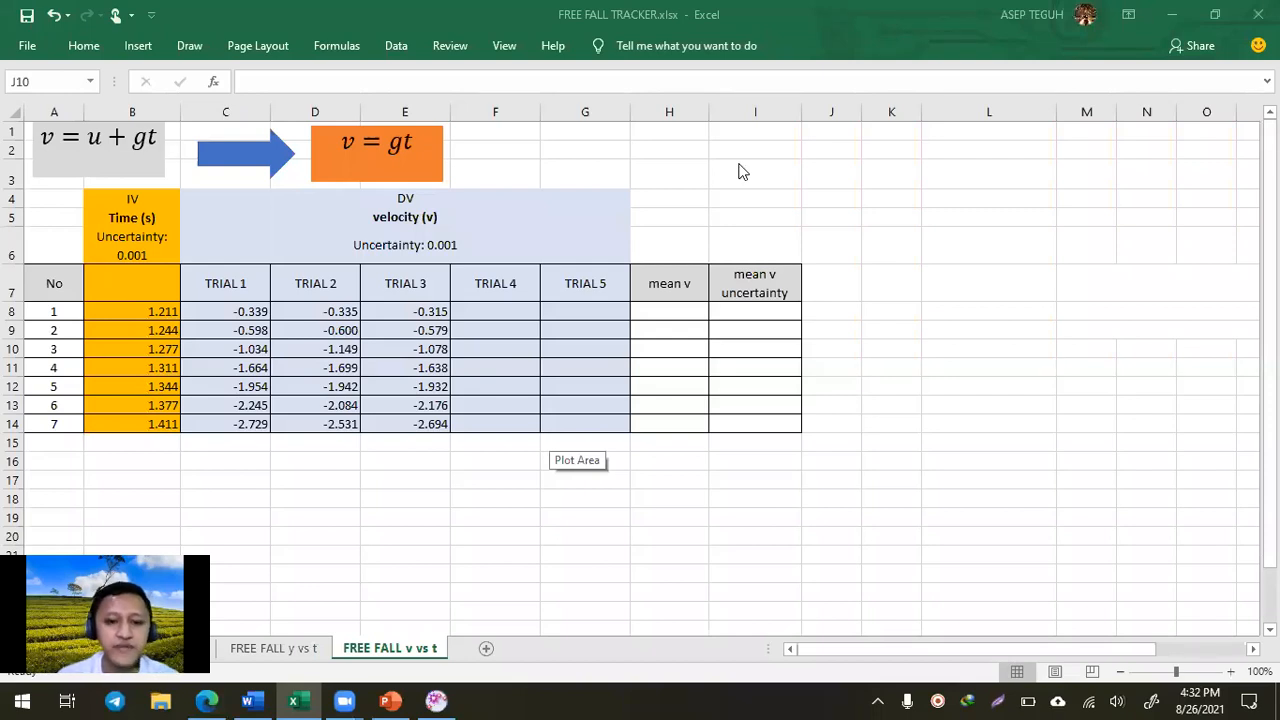
click(693, 314)
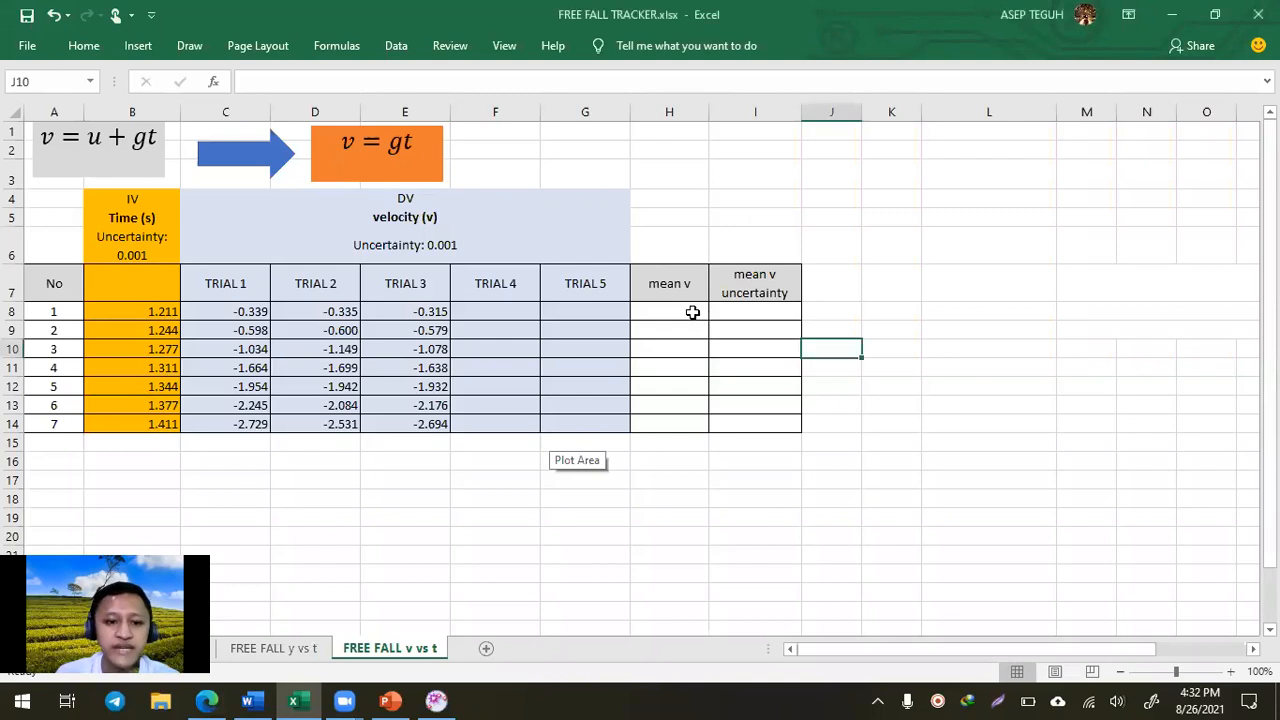
click(702, 246)
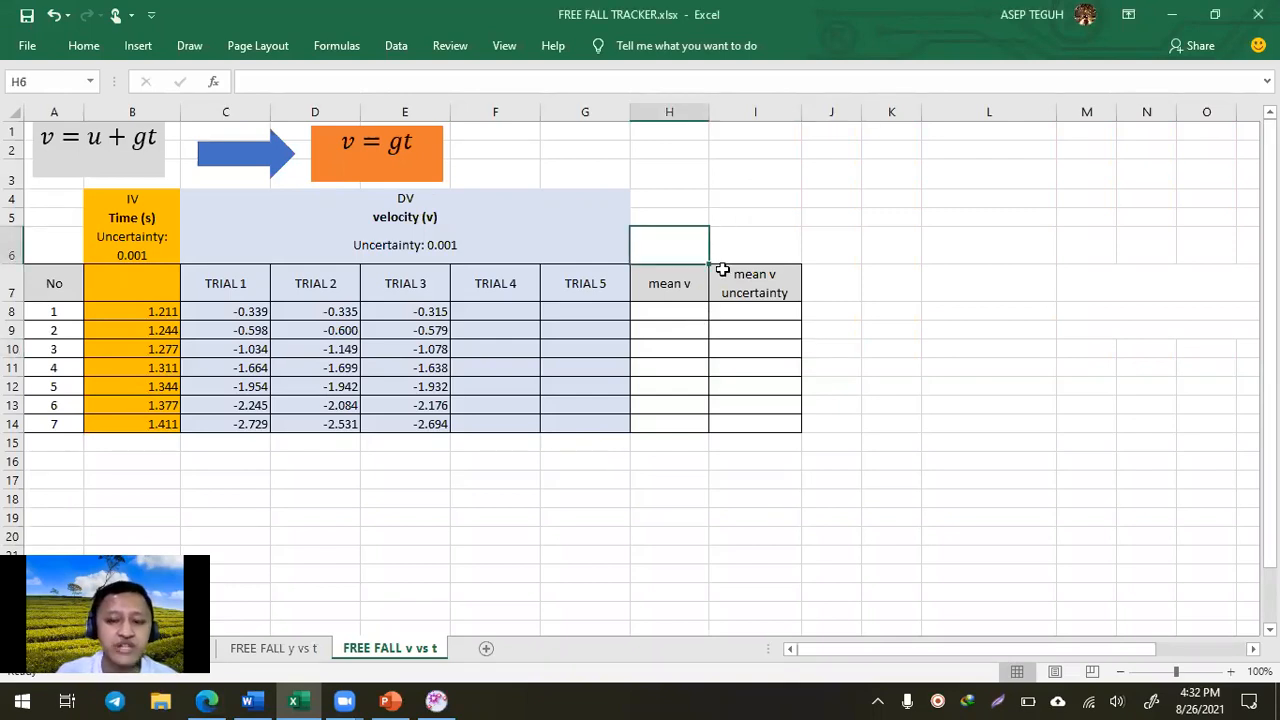
Enter =AVERAGE(C8:E8) in H8 to calculate the mean velocity of the first row's three trials
click(690, 313)
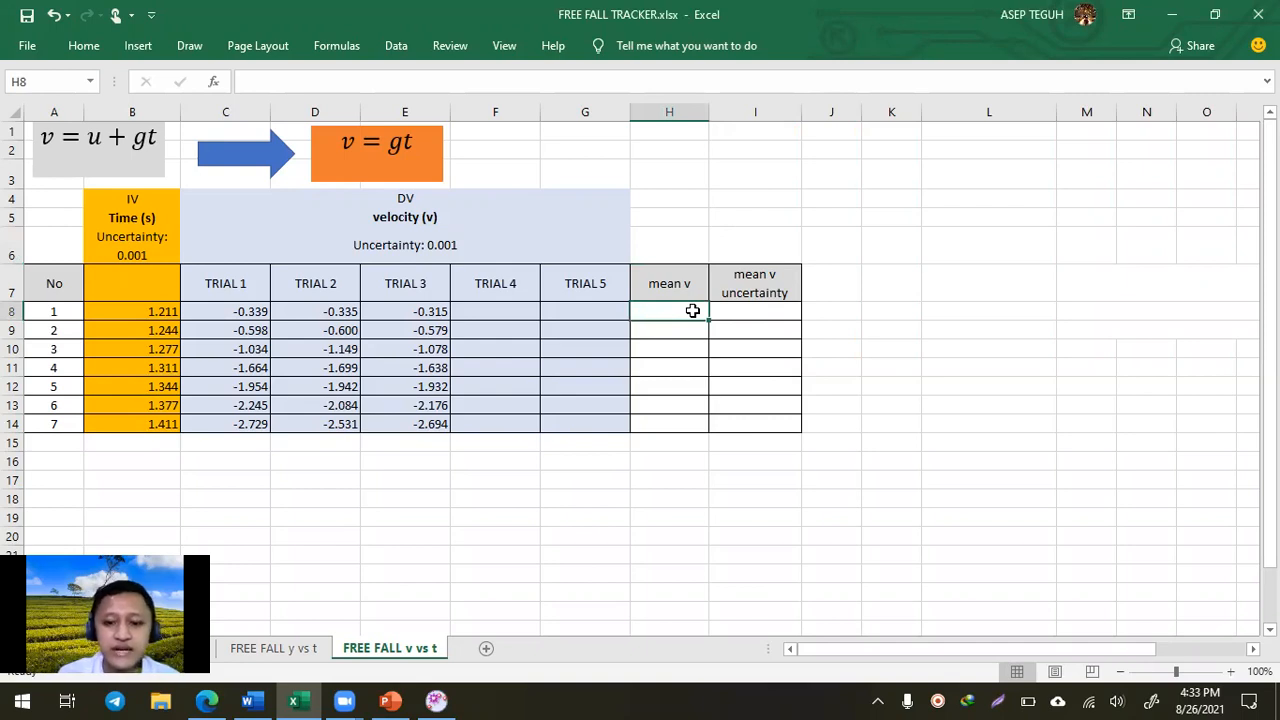
text(=)
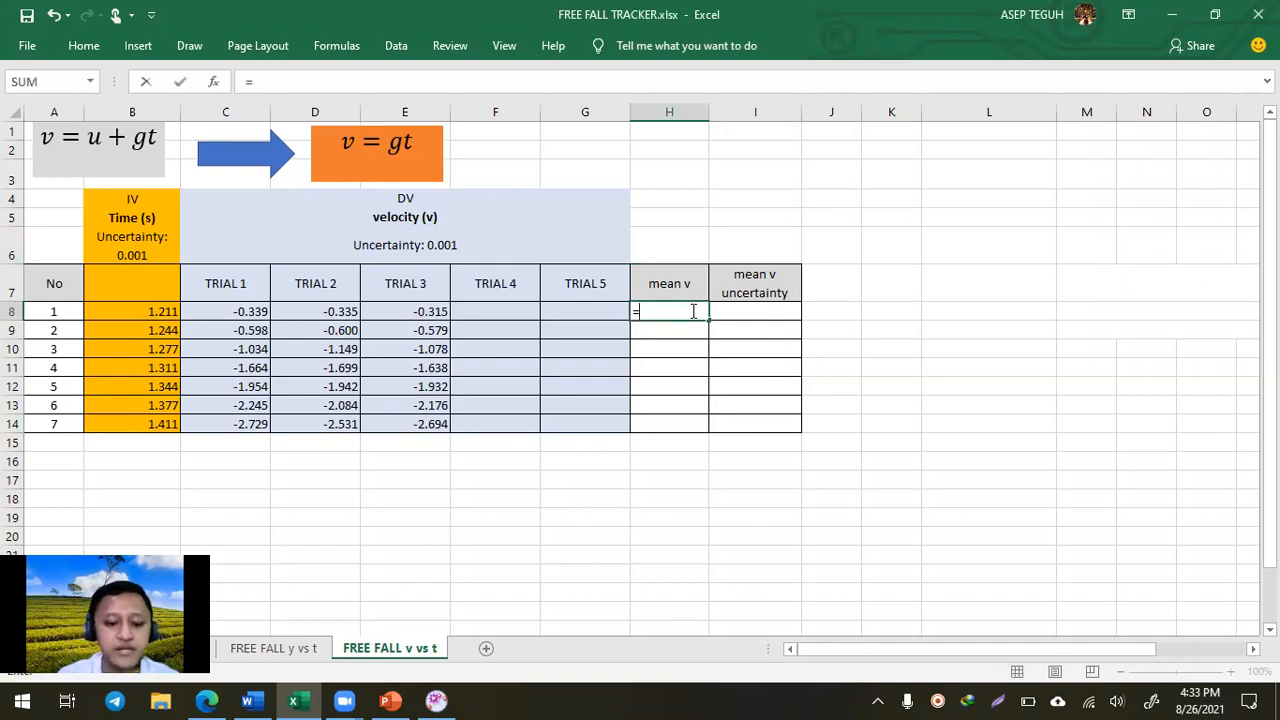
text(ave)
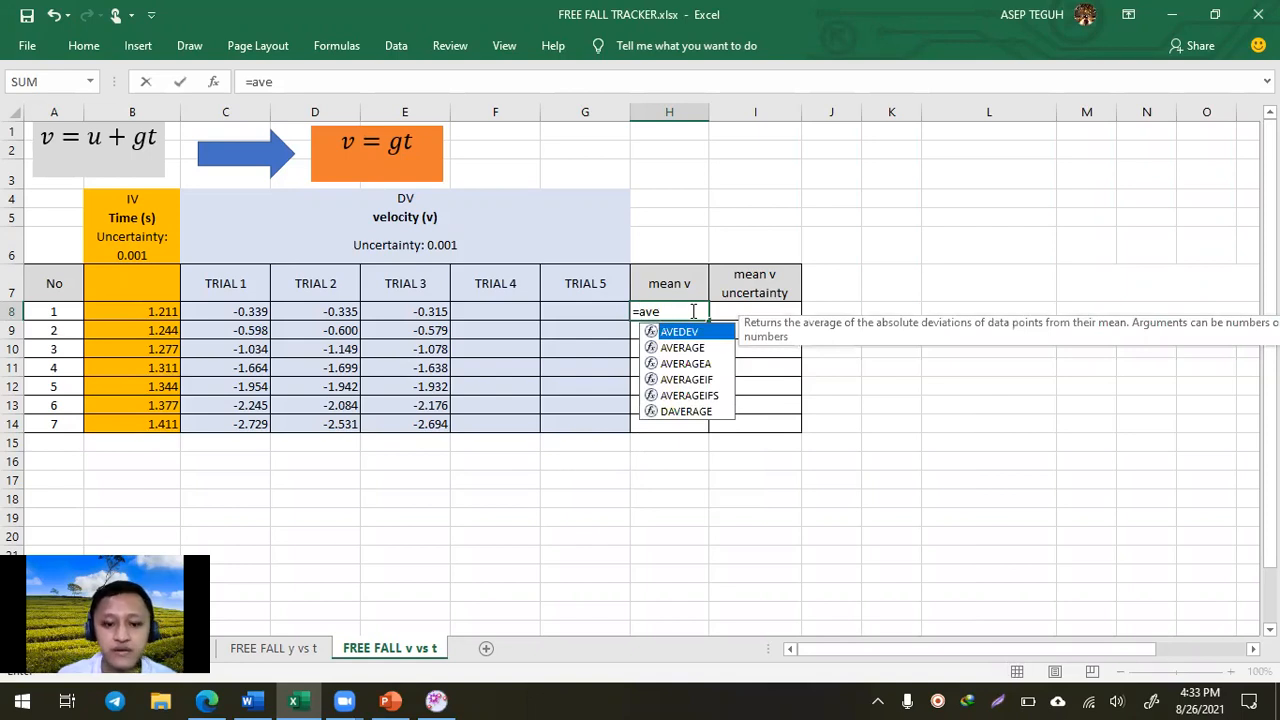
text(r)
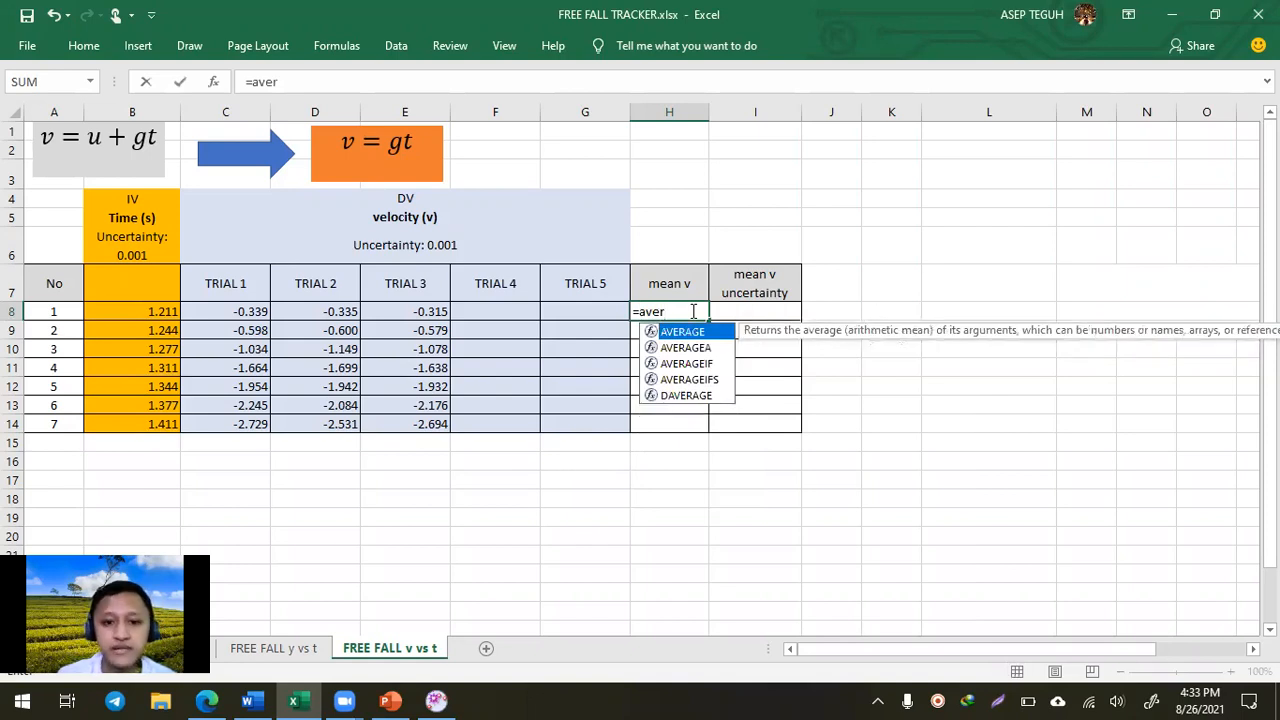
key(Tab)
key(Left)
key(Left)
key(Left)
key(Left)
key(Left)
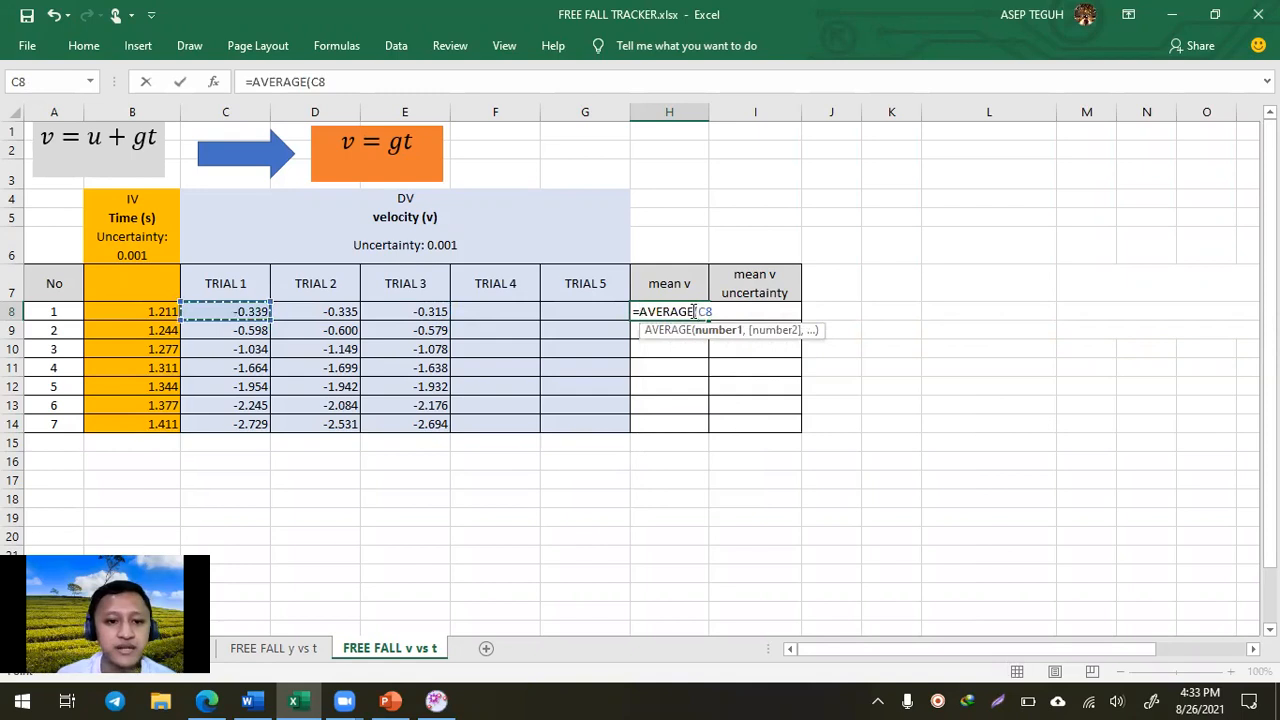
key(shift+Right)
key(shift+Right)
key(Return)
Fill the mean v formula from H8 down through H14
click(693, 311)
mouse_move(709, 329)
mouse_down()
mouse_move(699, 414)
mouse_move(700, 329)
mouse_up()
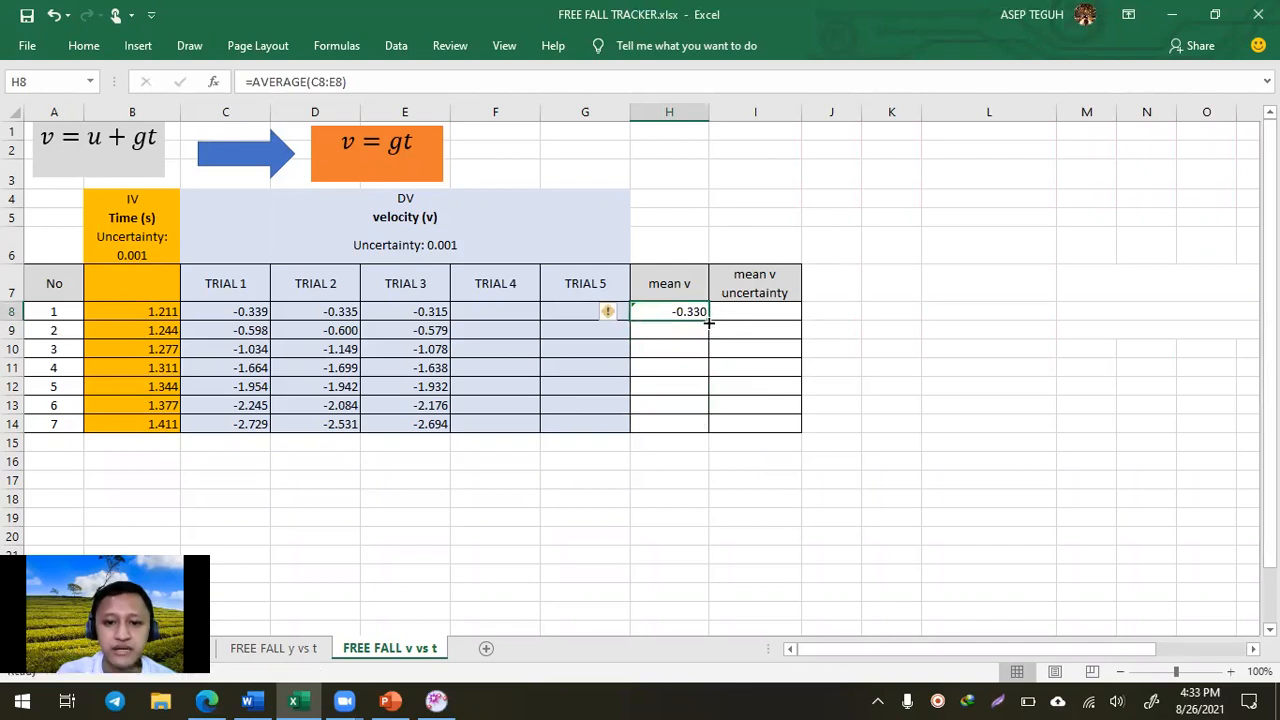
double_click(709, 322)
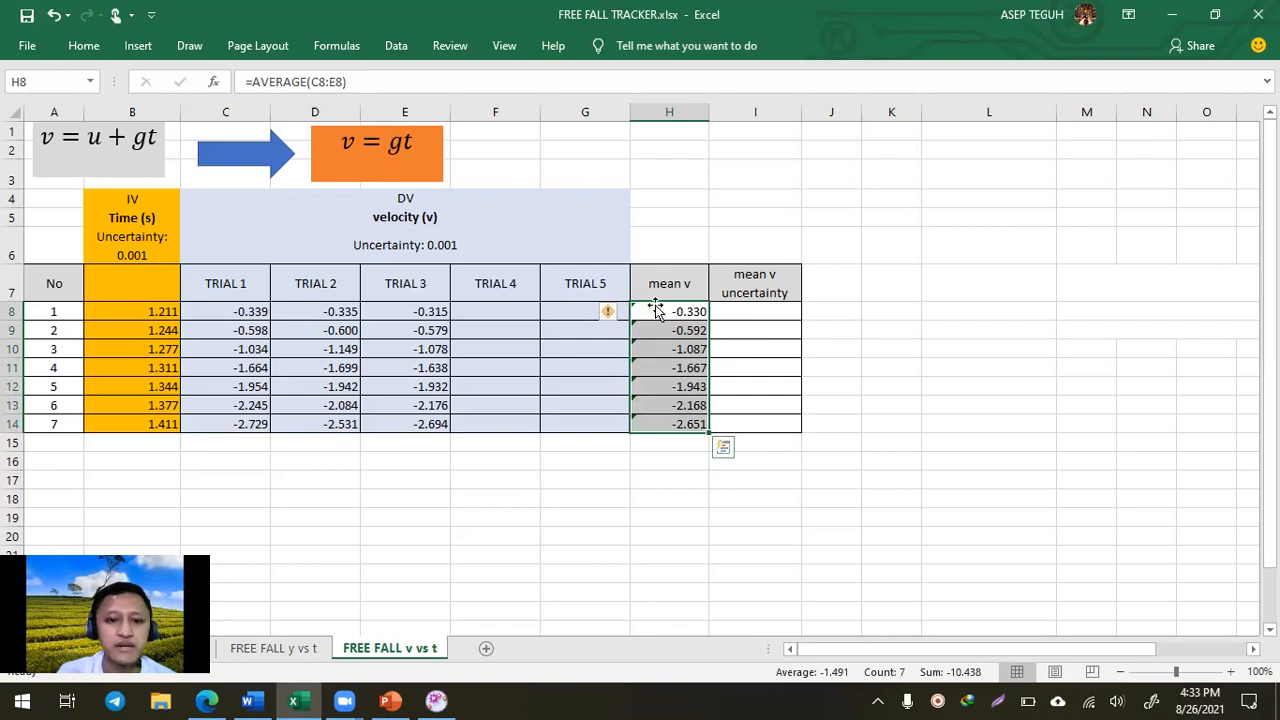
click(392, 220)
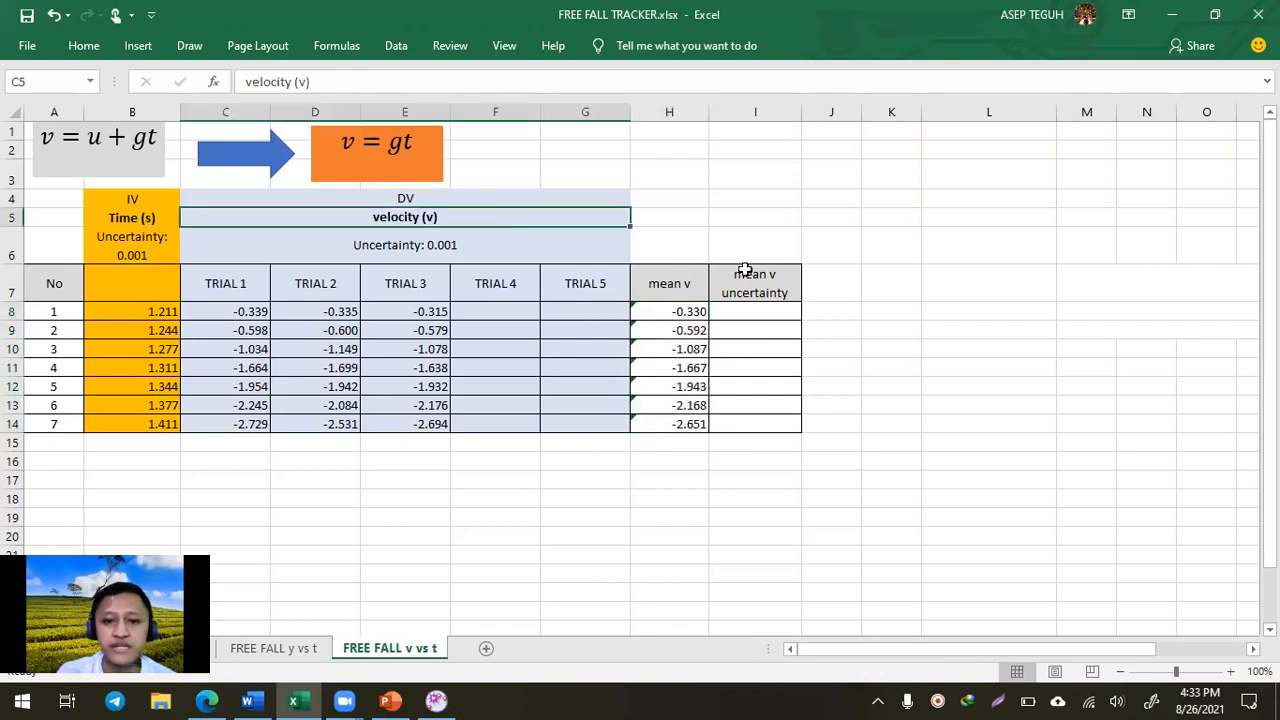
click(749, 268)
click(829, 277)
click(769, 311)
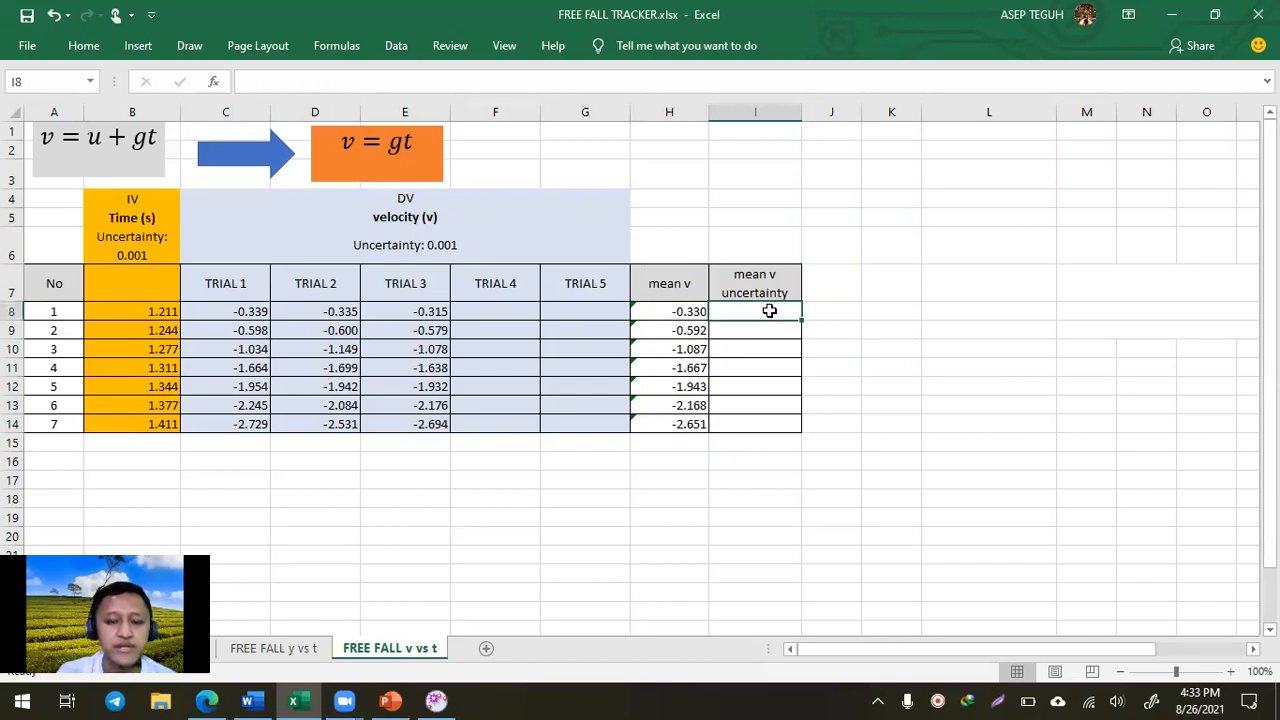
drag(262, 311, 410, 312)
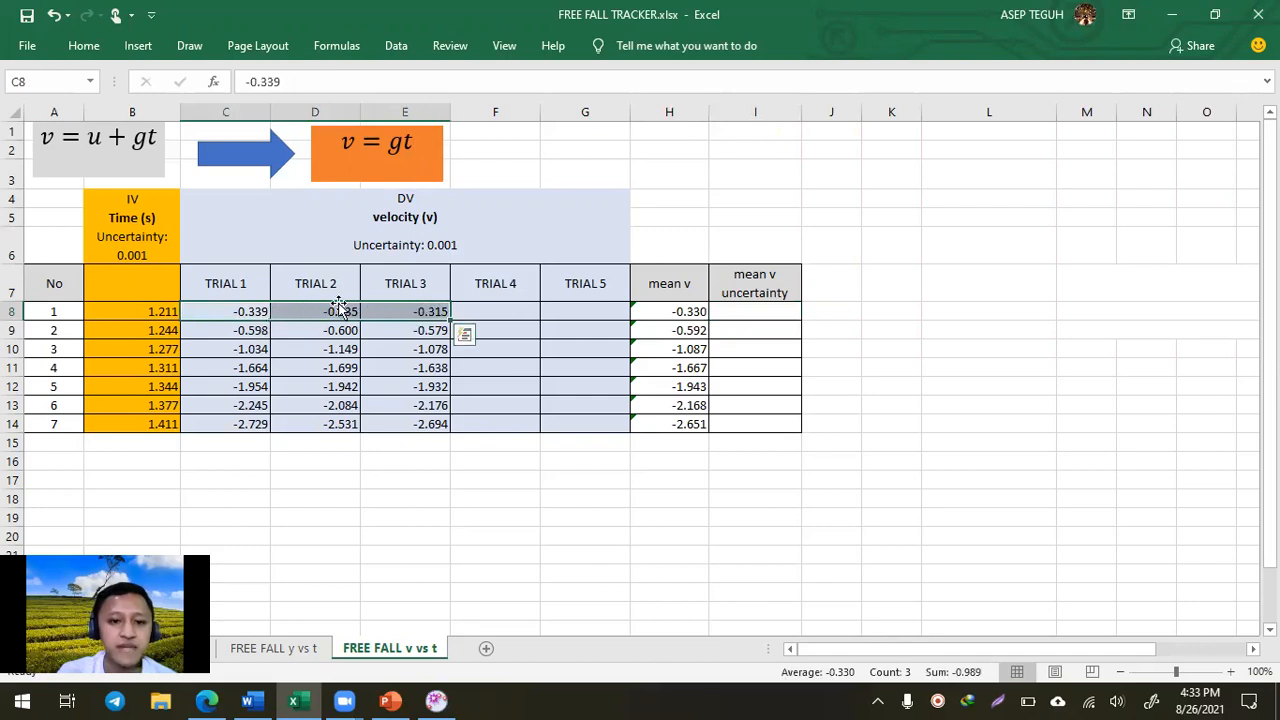
Enter =(MAX(C8:E8)-MIN(C8:E8))/2 in I8 for the mean v uncertainty and fill it down through I14
click(767, 314)
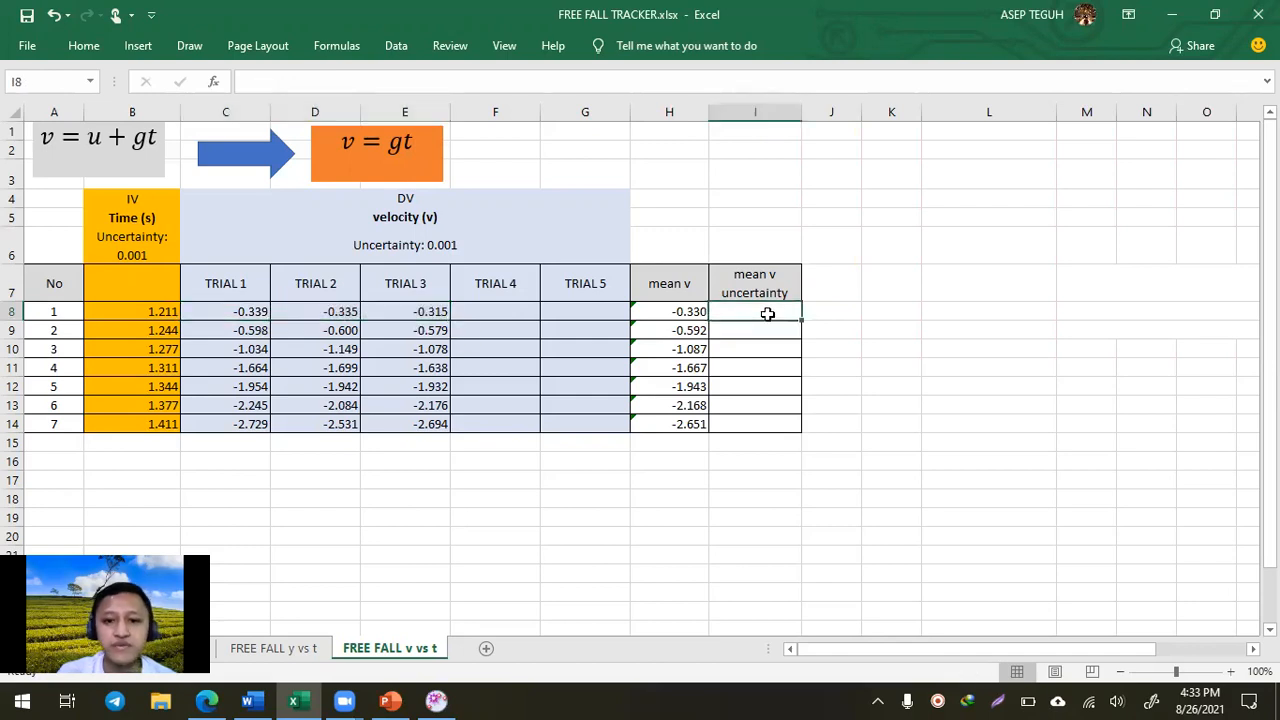
text(=(max)
key(Tab)
key(Left)
key(Left)
key(Left)
key(Left)
key(Left)
key(Left)
key(shift+Right)
key(shift+Right)
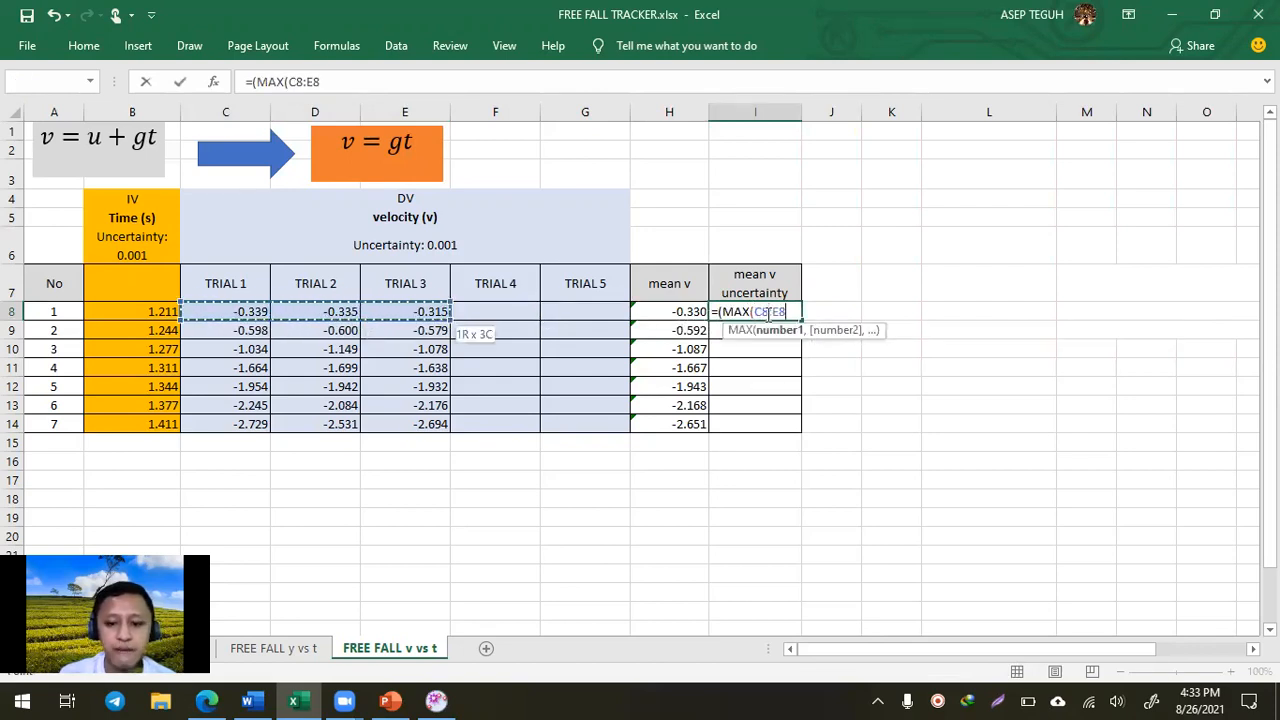
text()-mi)
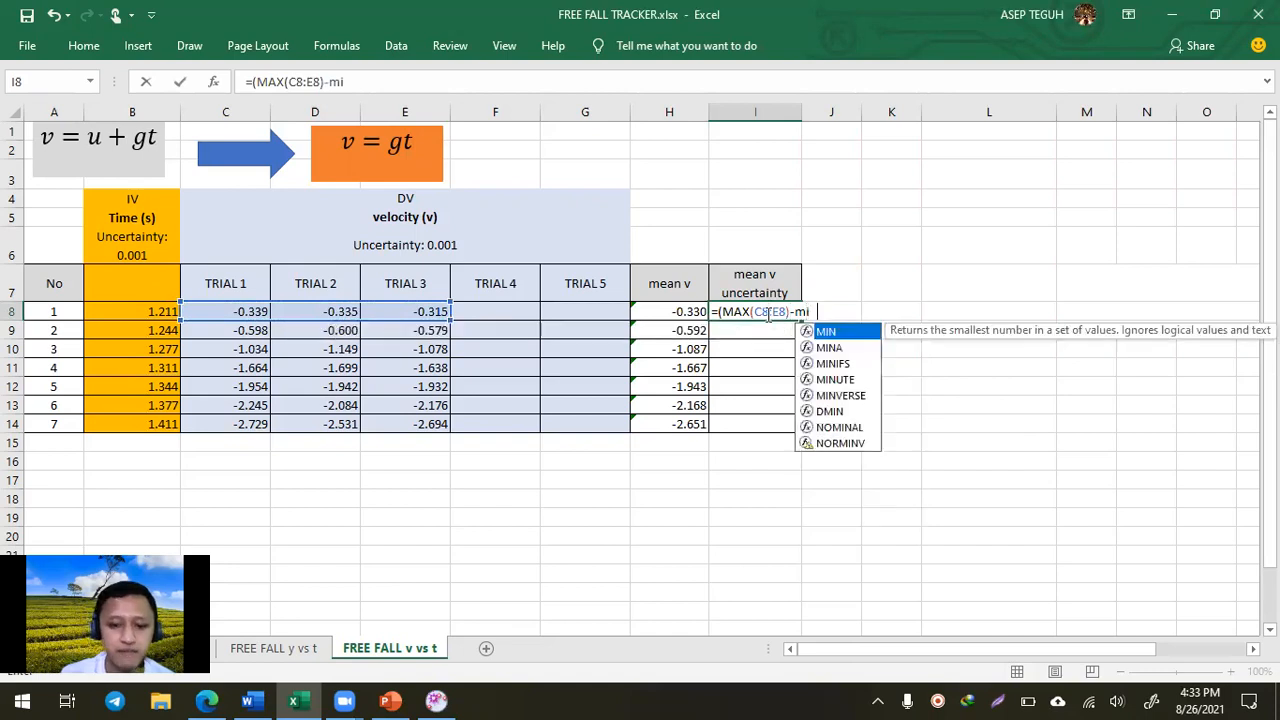
text(n)
key(Tab)
key(Left)
key(Left)
key(Left)
key(Left)
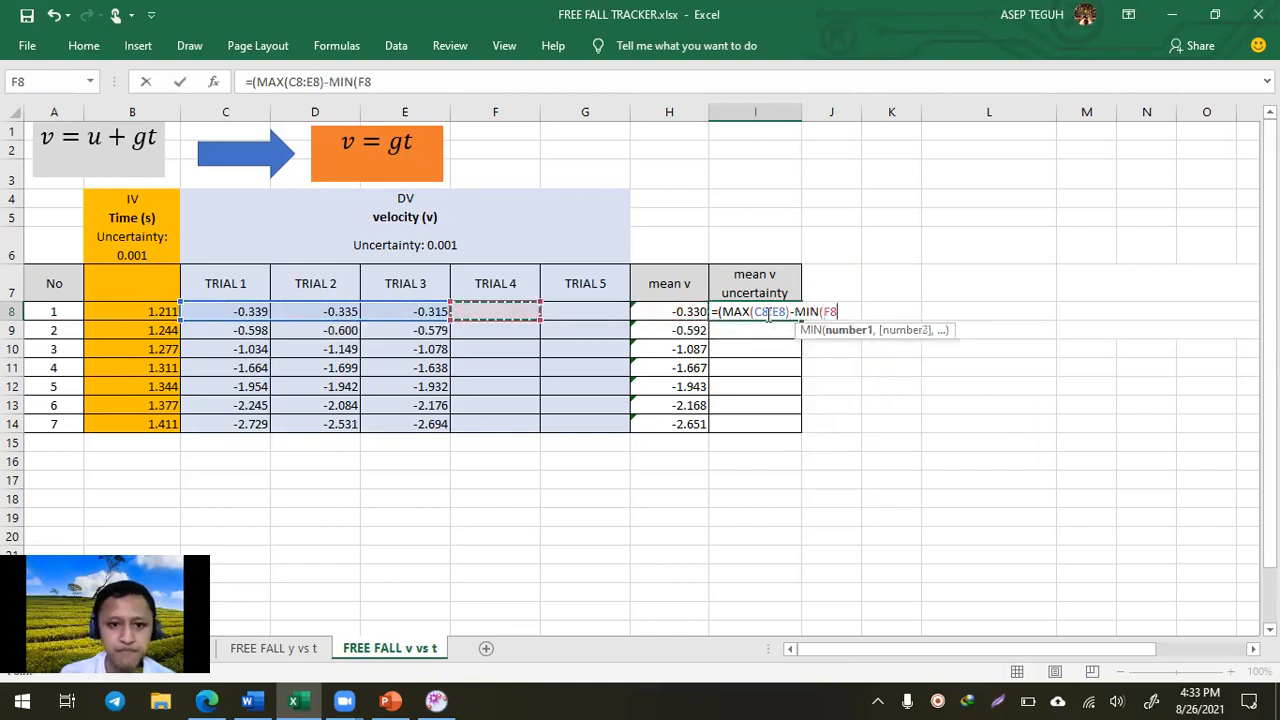
key(shift+Left)
key(shift+Left)
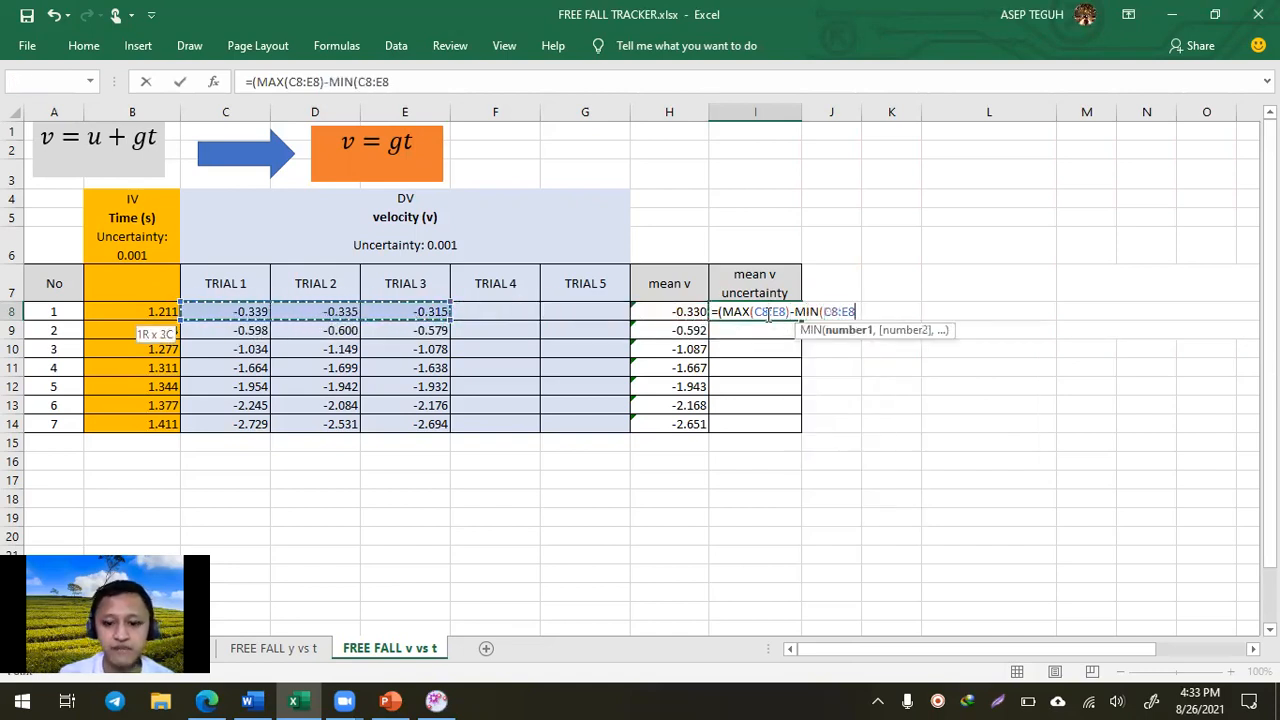
text())/2)
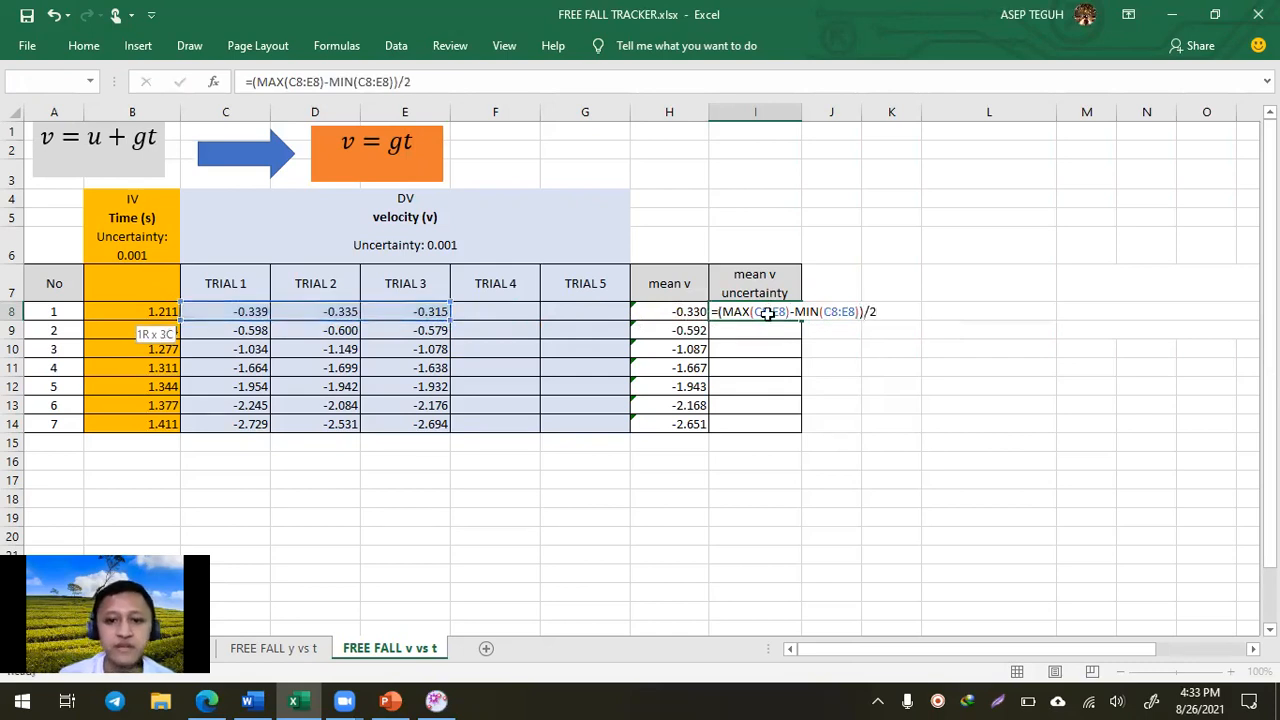
key(ctrl+Return)
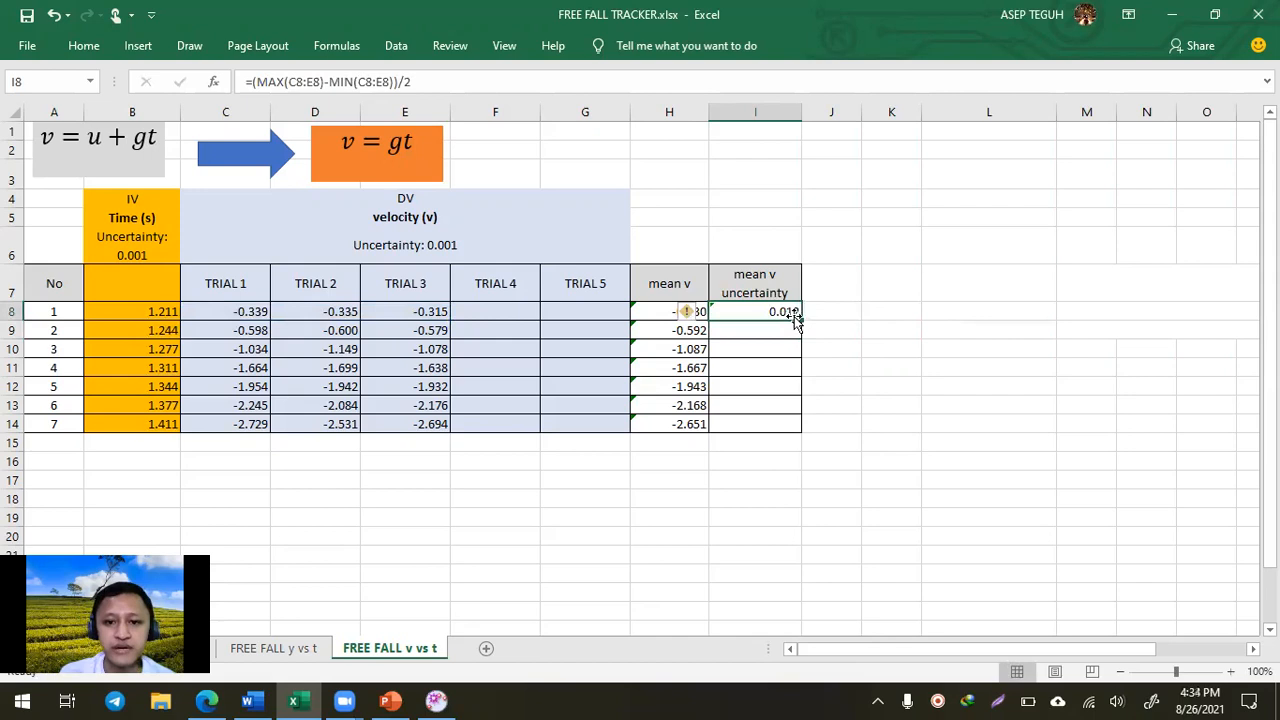
double_click(801, 320)
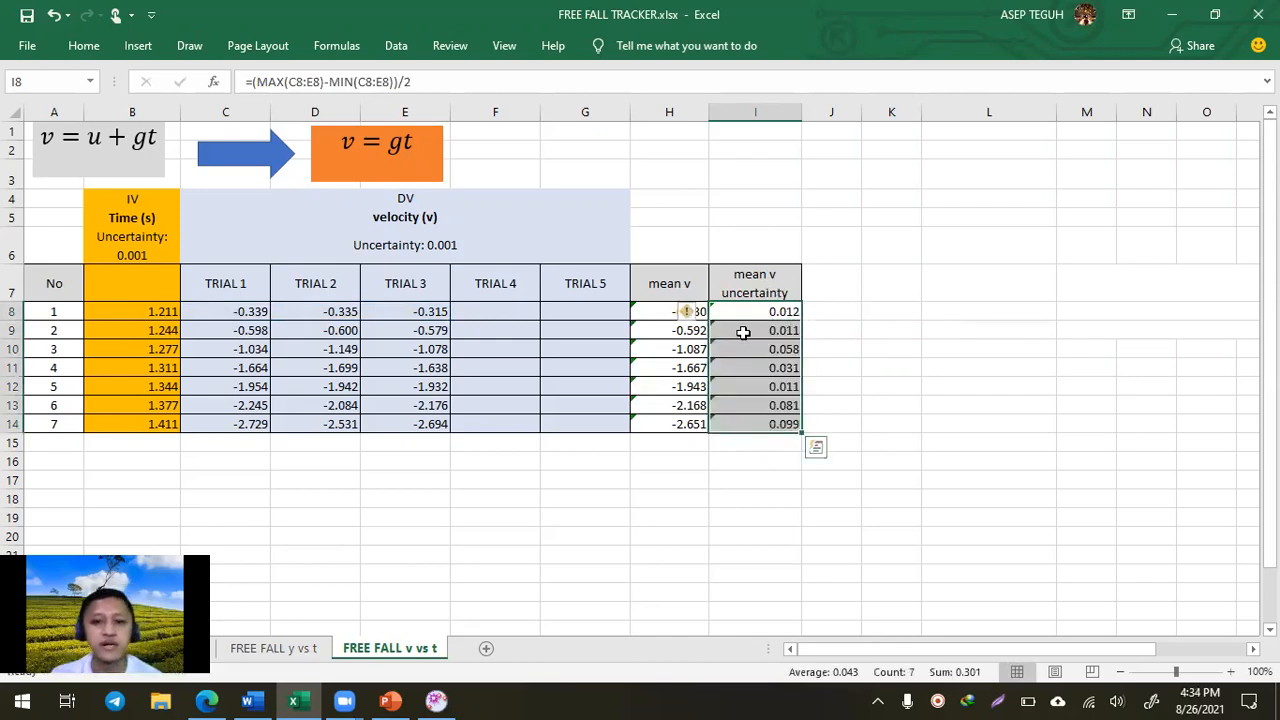
Examine the mean v values in column H row by row alongside their uncertainties in column I
click(766, 311)
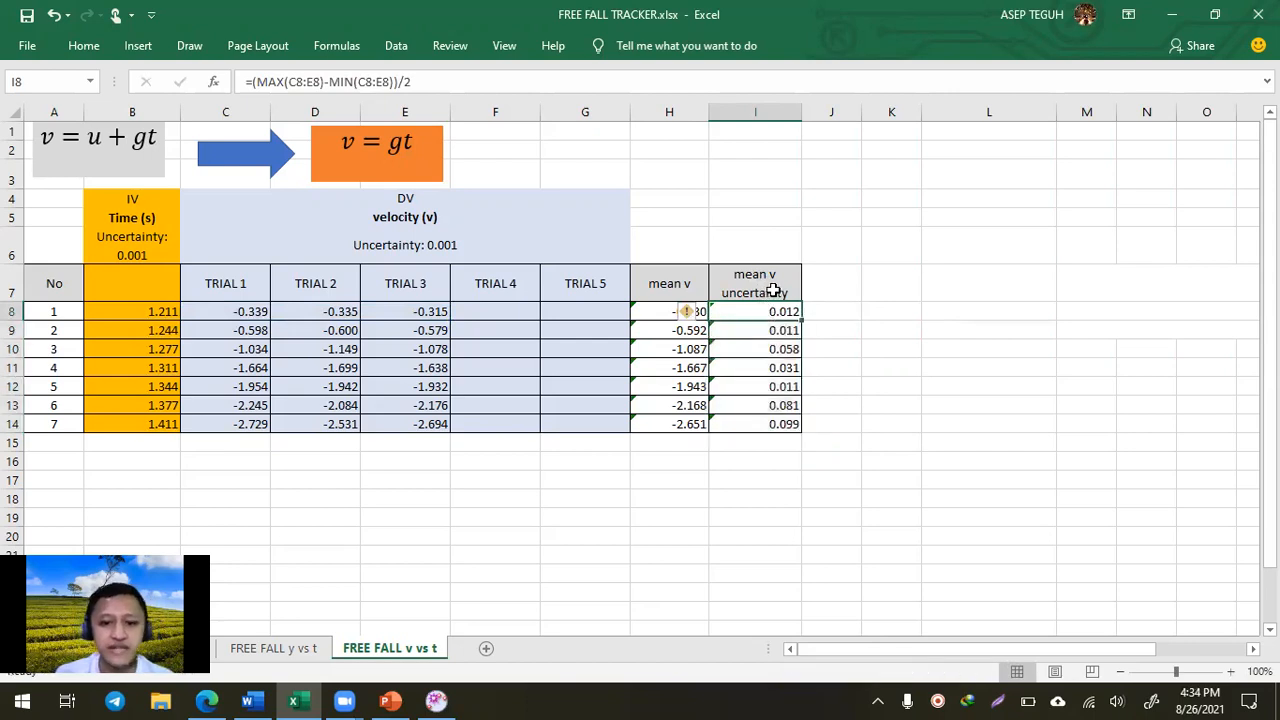
click(773, 289)
drag(677, 310, 693, 442)
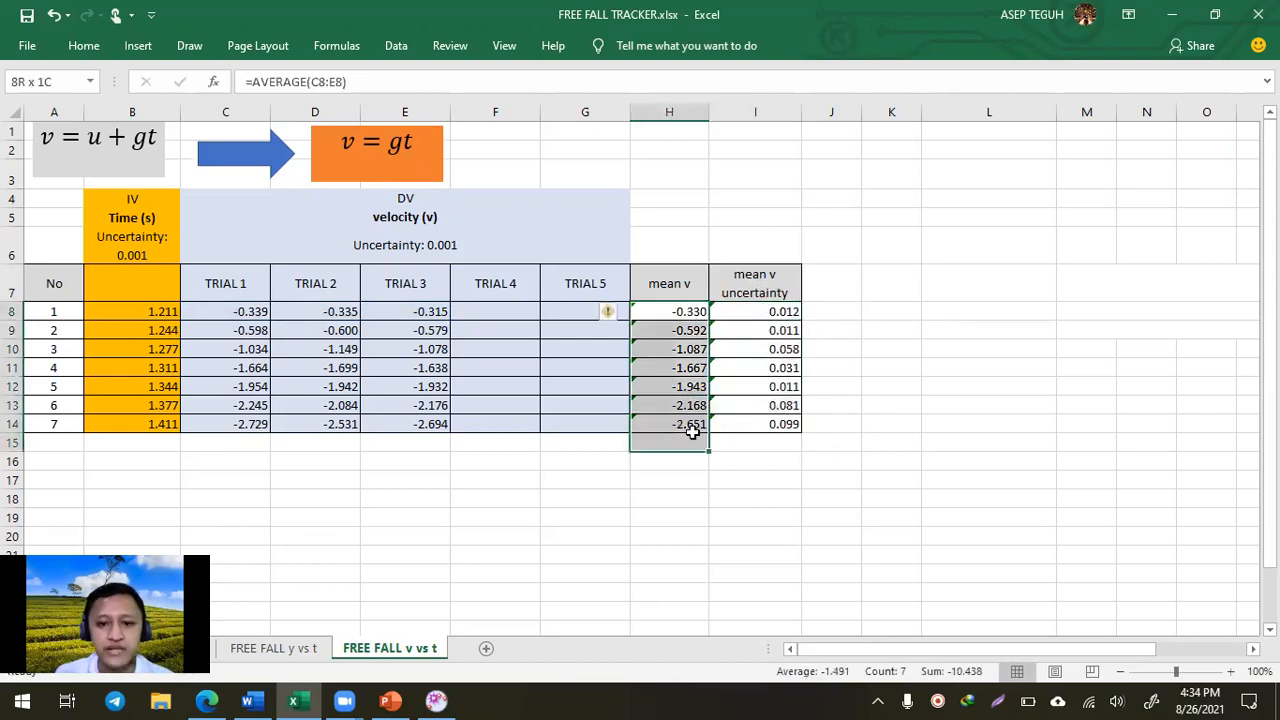
click(771, 314)
click(700, 312)
click(758, 333)
click(690, 332)
click(747, 357)
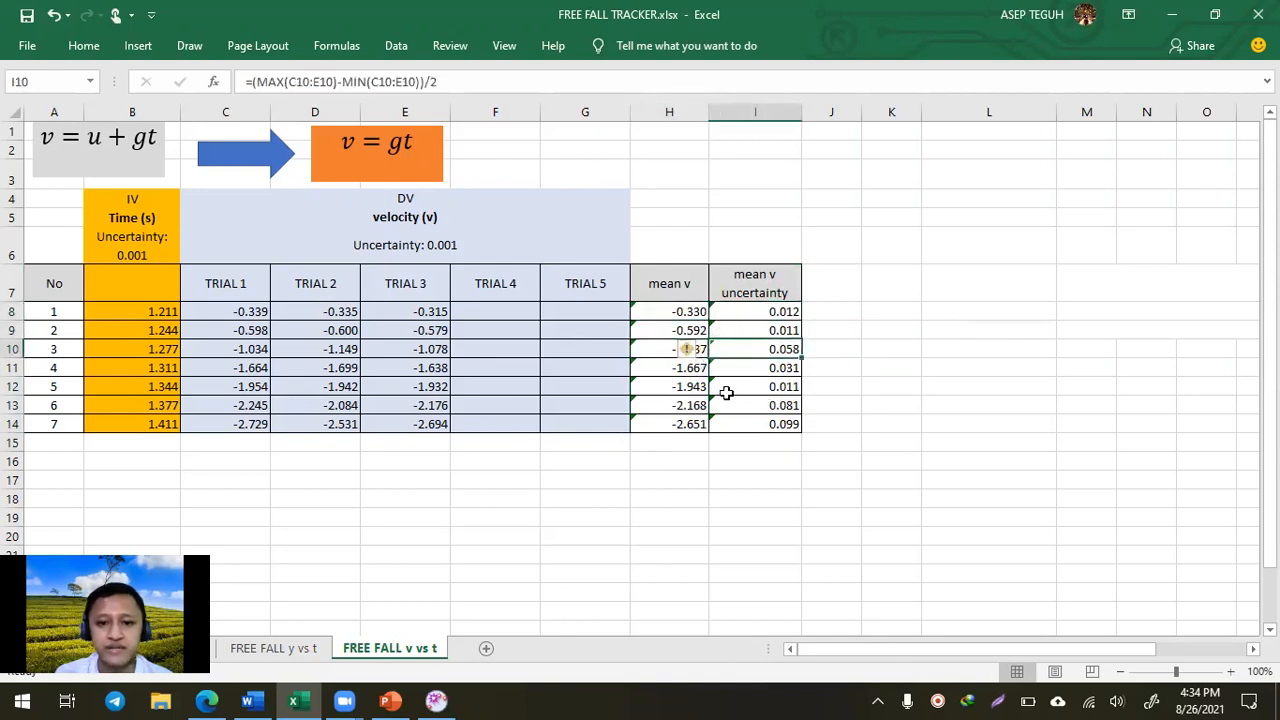
click(546, 184)
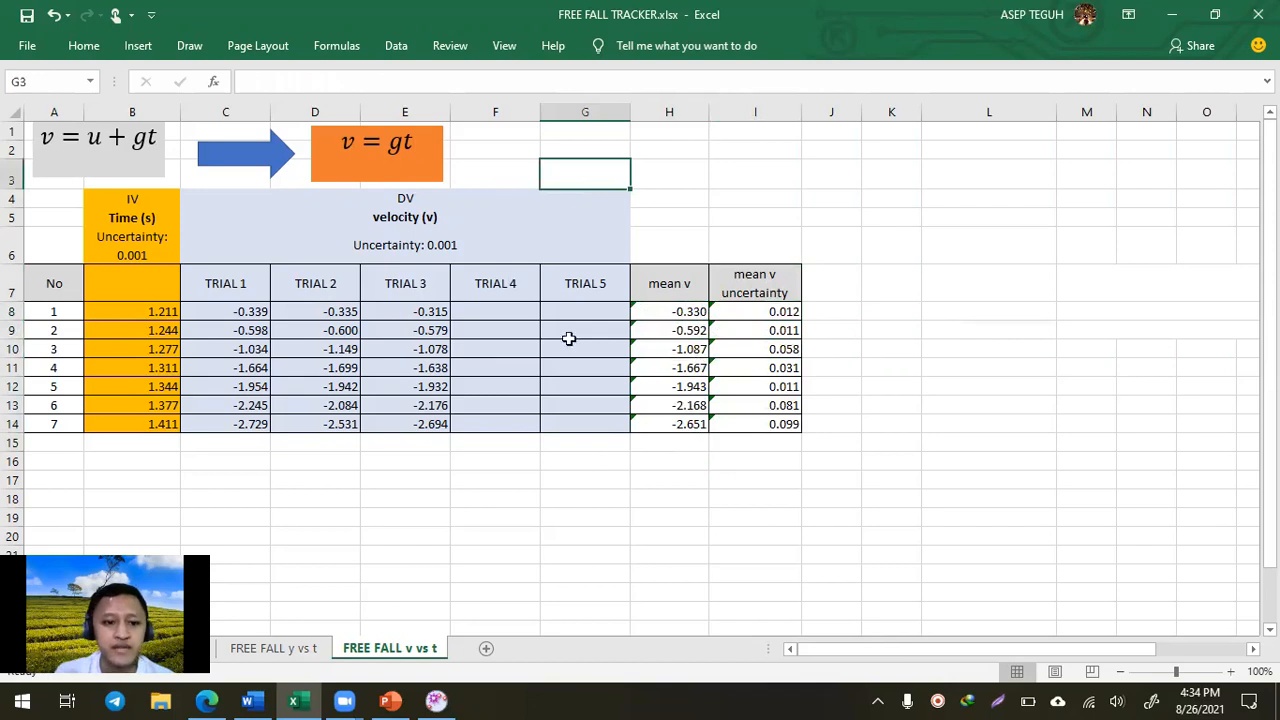
scroll(488, 325, down, 1)
scroll(488, 325, up, 1)
click(490, 152)
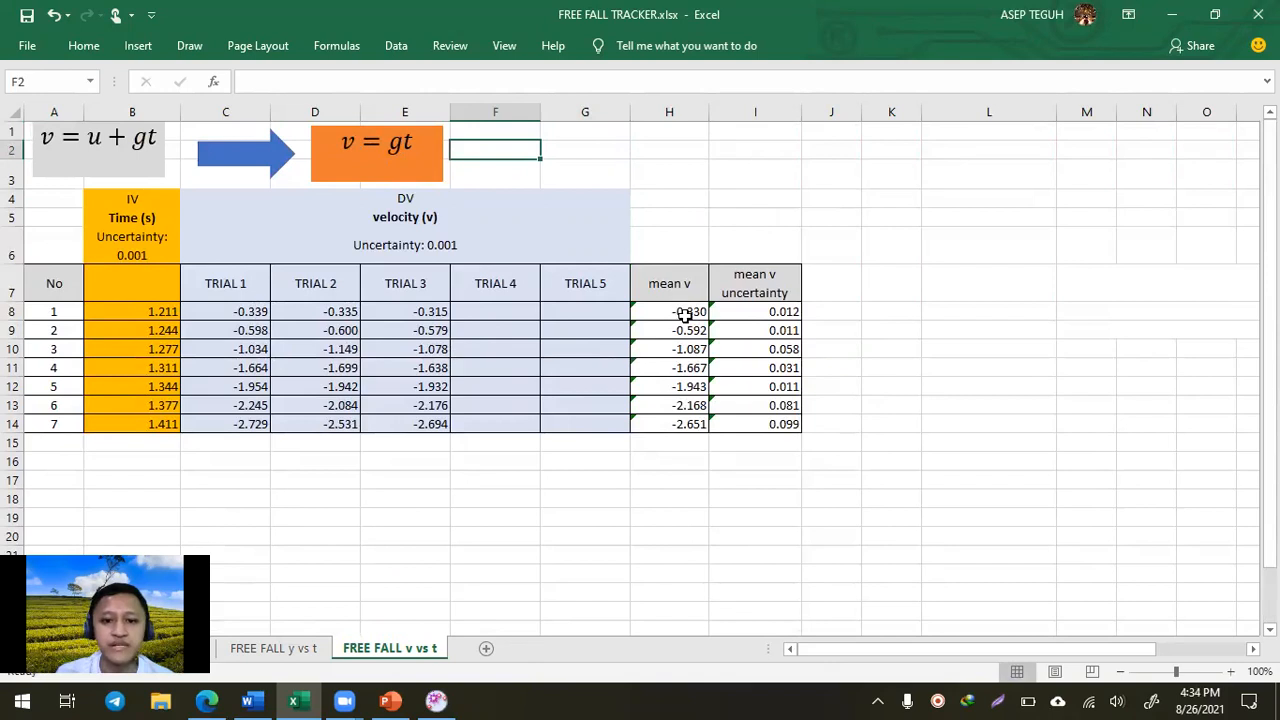
drag(690, 312, 693, 422)
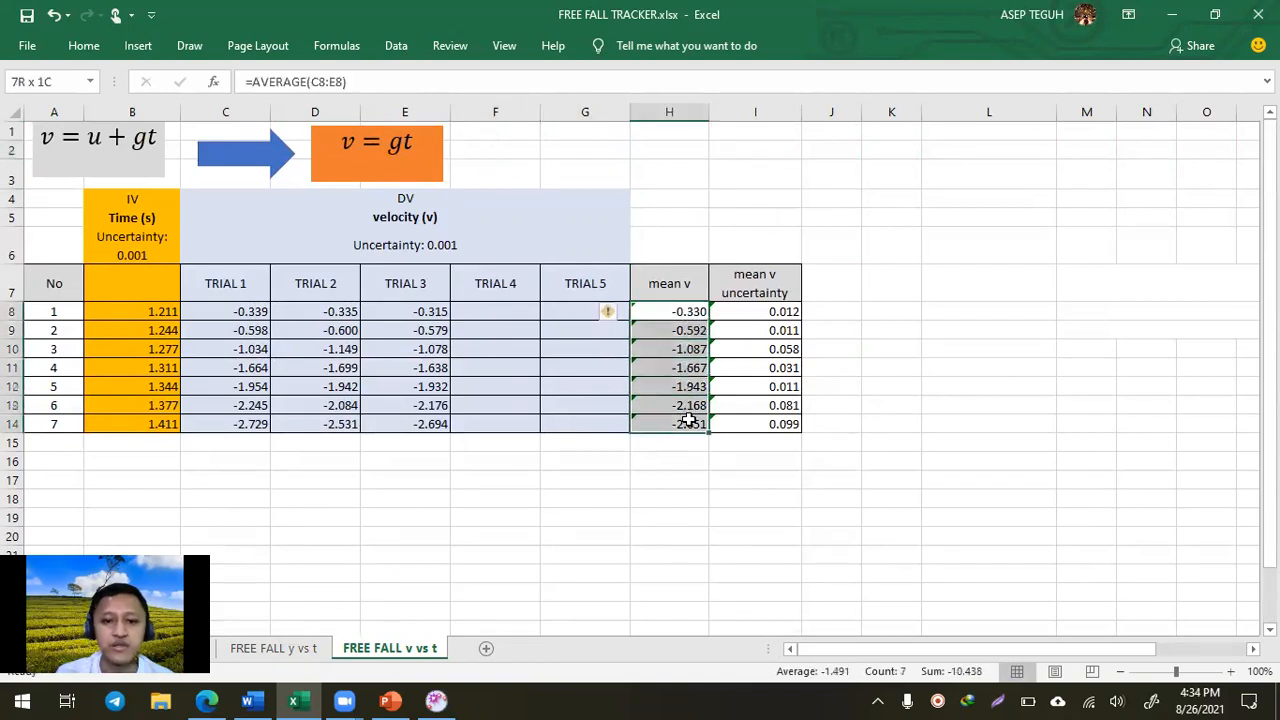
click(854, 251)
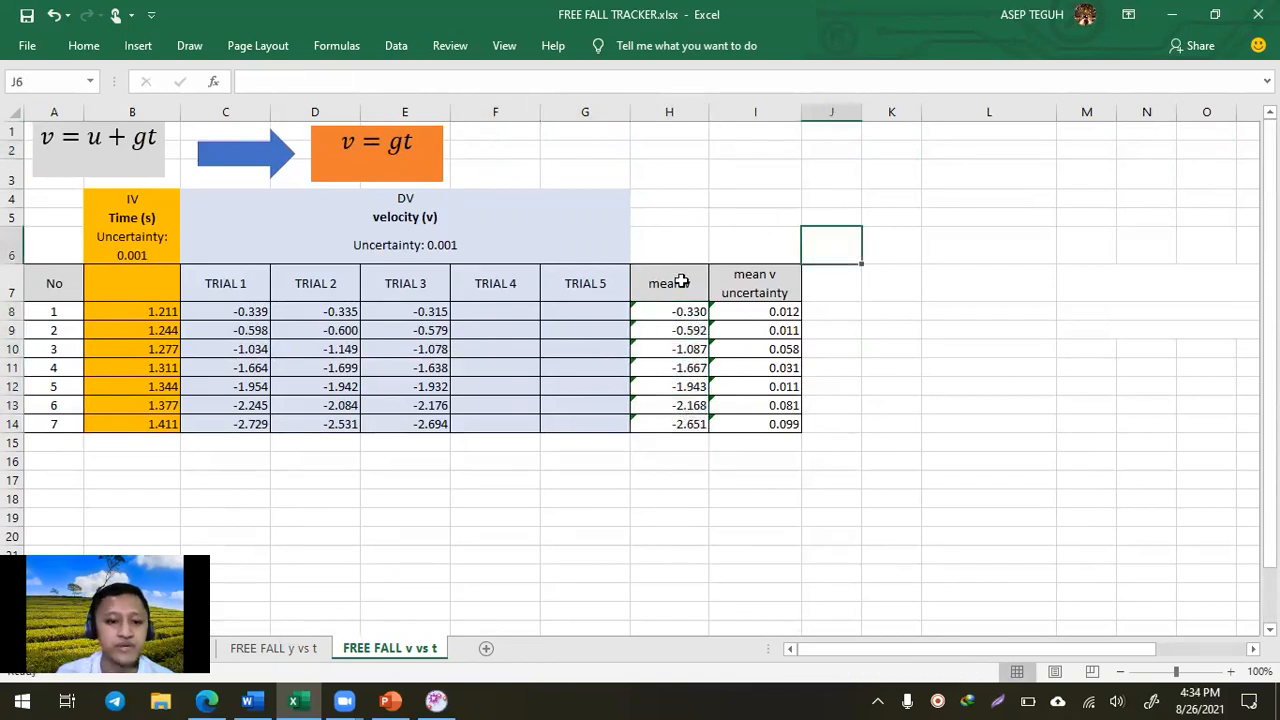
scroll(676, 288, down, 1)
scroll(469, 306, up, 1)
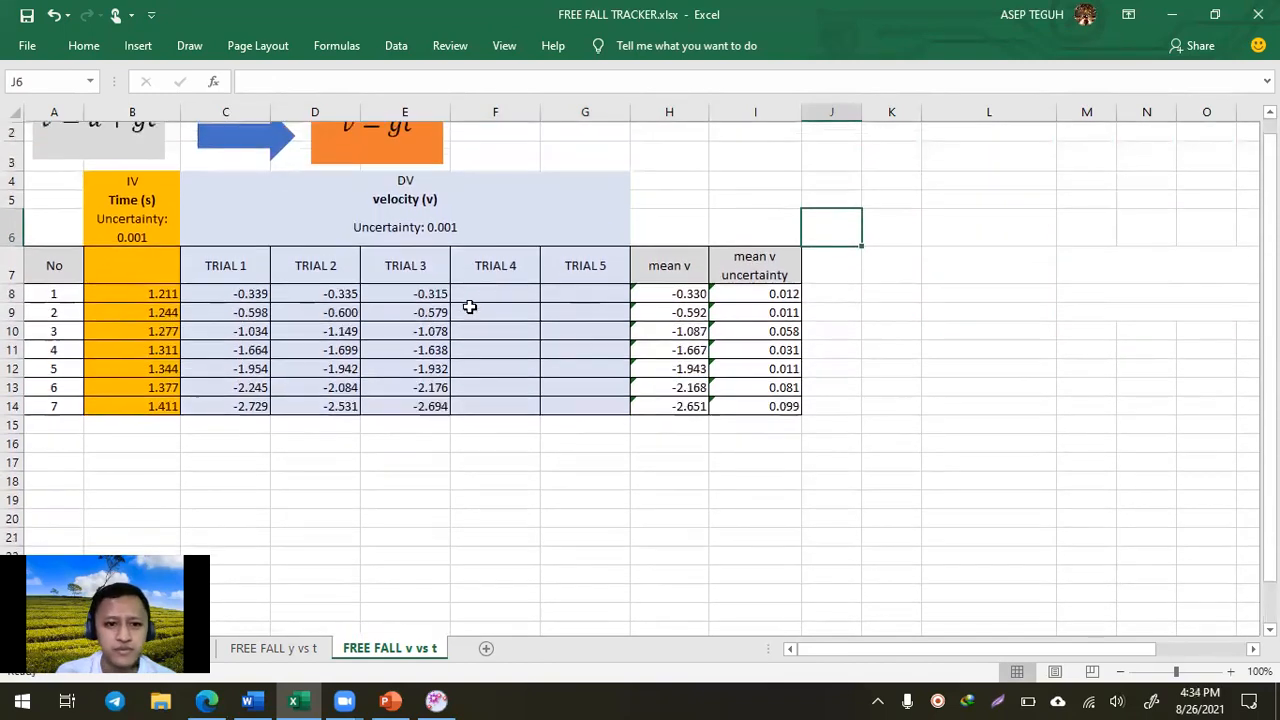
Enter the headings T in B16 and V in C16 below the data table
scroll(151, 443, down, 2)
click(150, 320)
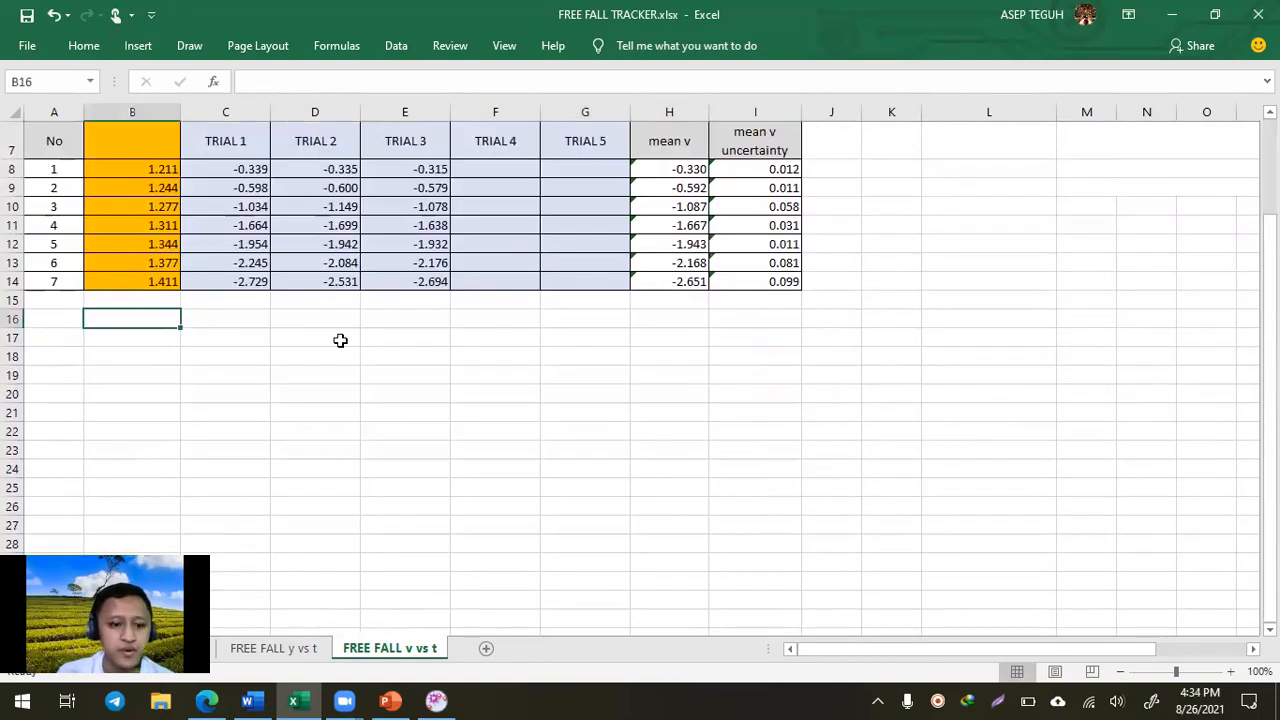
scroll(306, 383, up, 2)
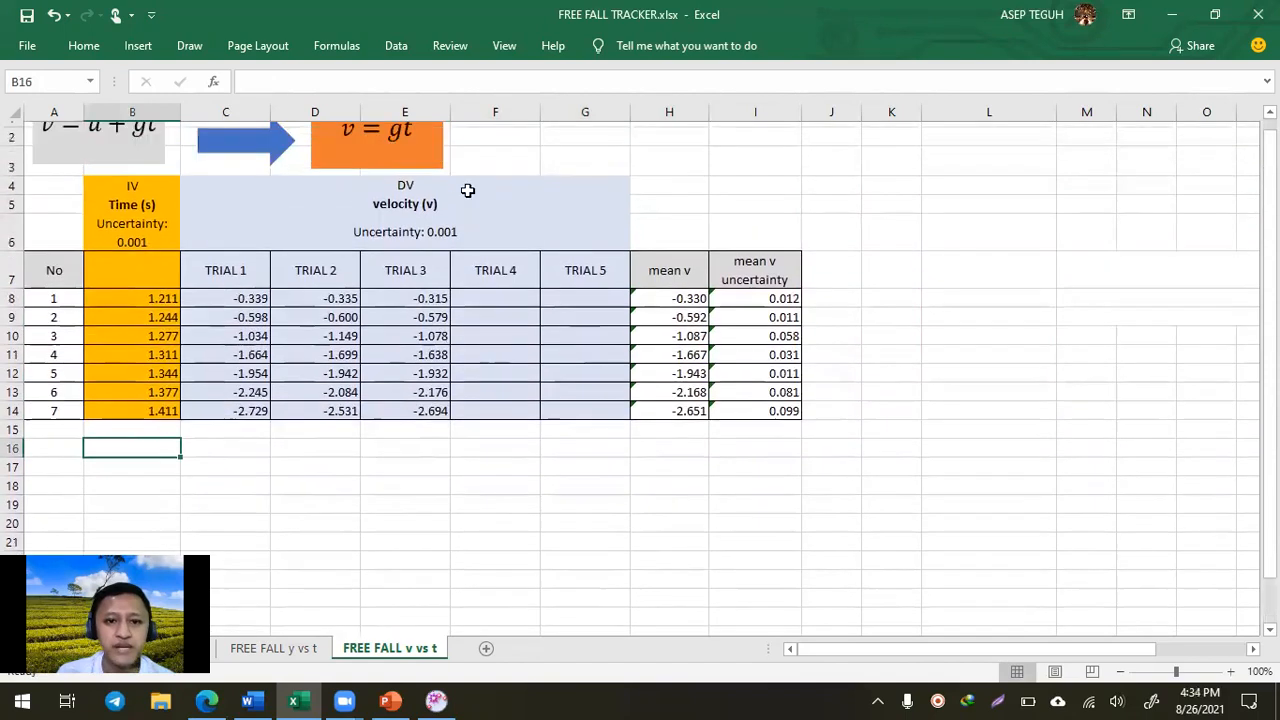
scroll(467, 190, up, 1)
scroll(205, 428, down, 2)
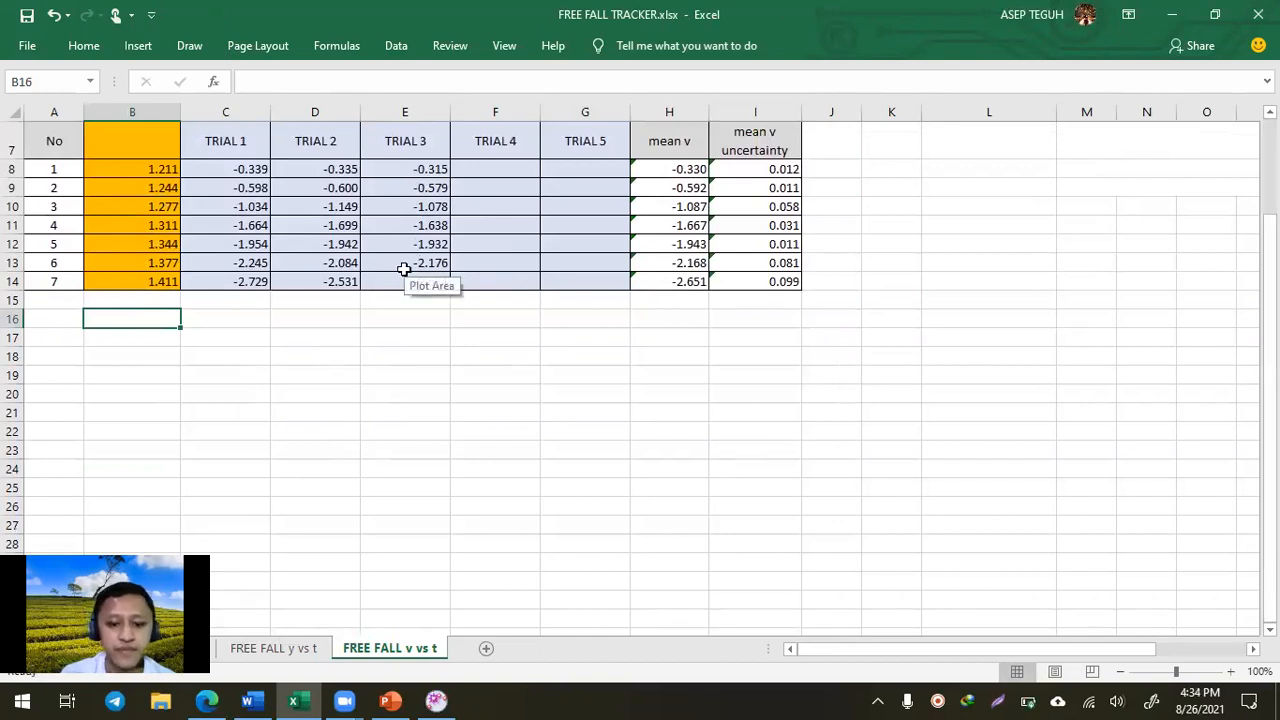
text(T)
key(Tab)
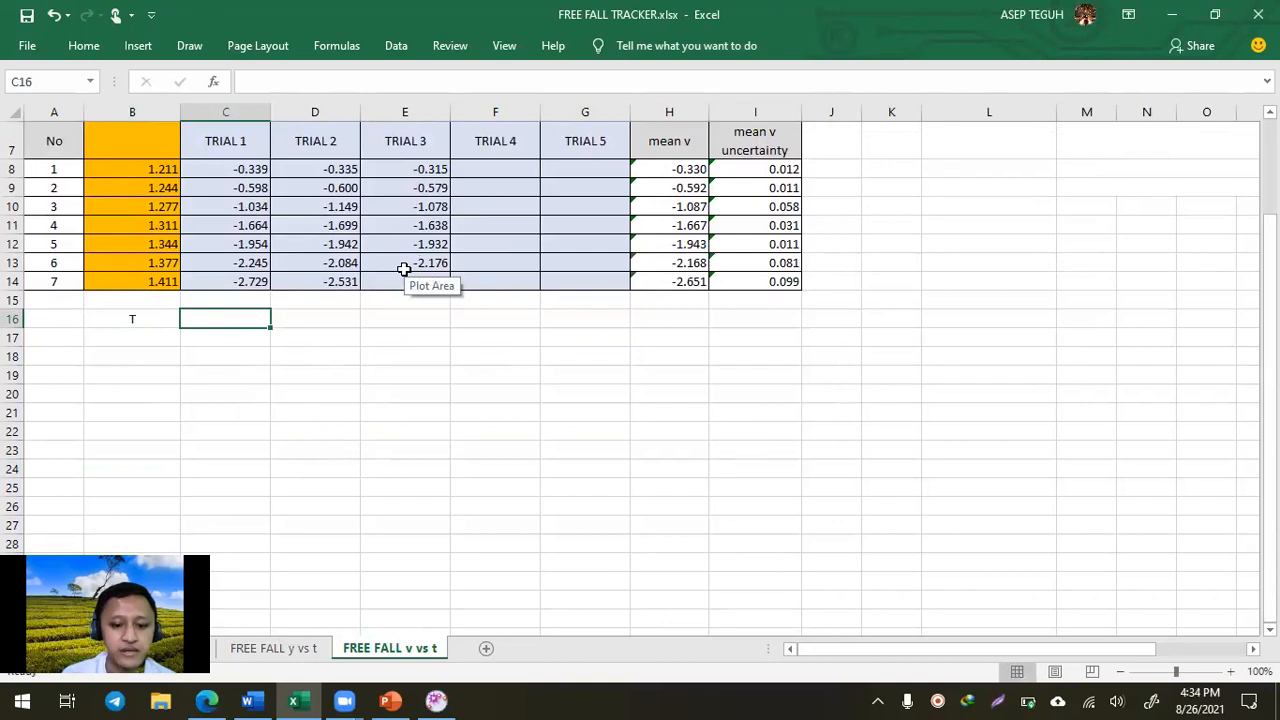
text(V)
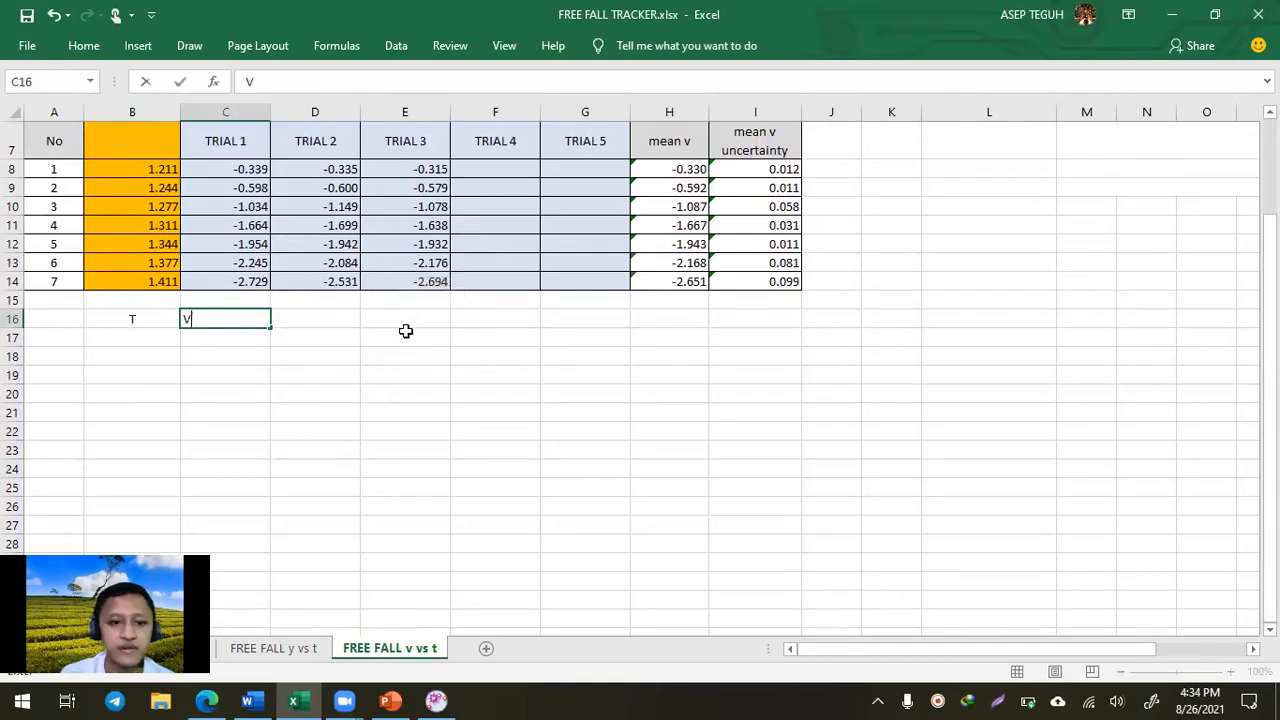
key(Return)
Enter the axis labels X in B17 and Y in C17, beneath the T and V headings
key(Up)
key(Left)
key(Down)
text(X)
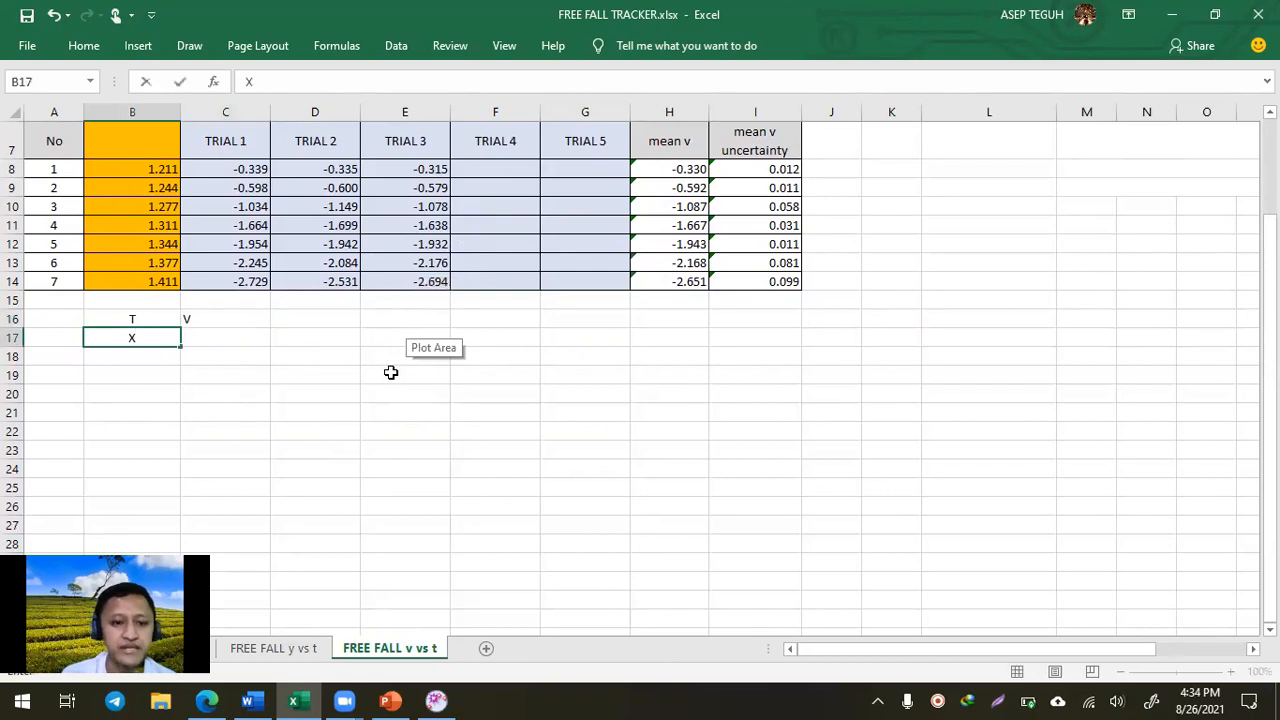
key(Tab)
text(Y)
key(Return)
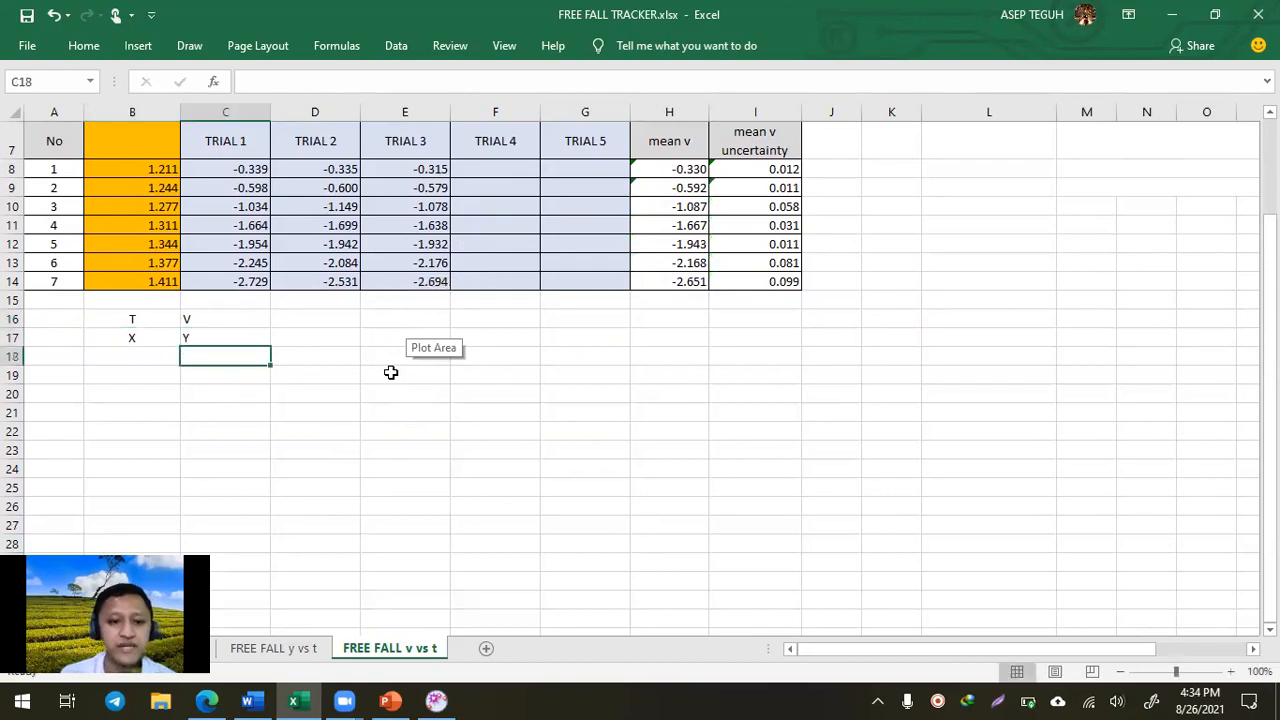
Copy the times in B8:B14 and paste them as values only under the X label from B18
scroll(390, 372, up, 2)
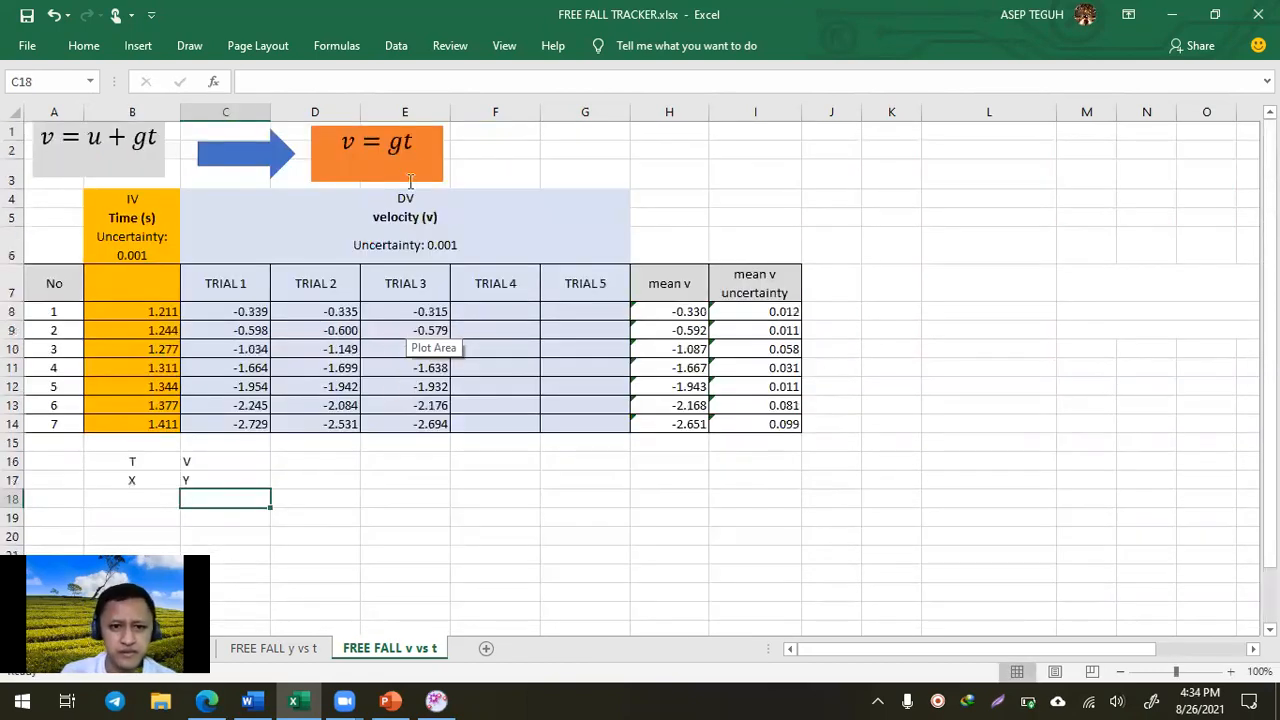
scroll(235, 352, down, 1)
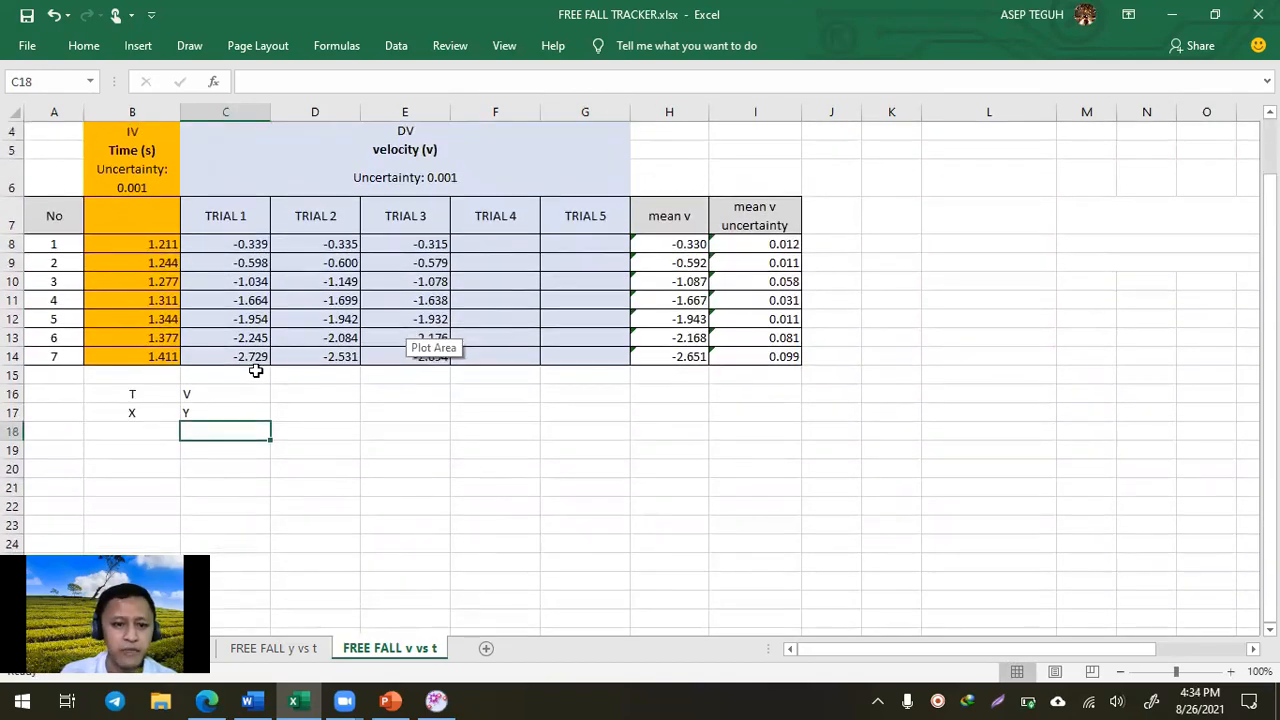
click(145, 437)
drag(156, 244, 162, 356)
key(ctrl+c)
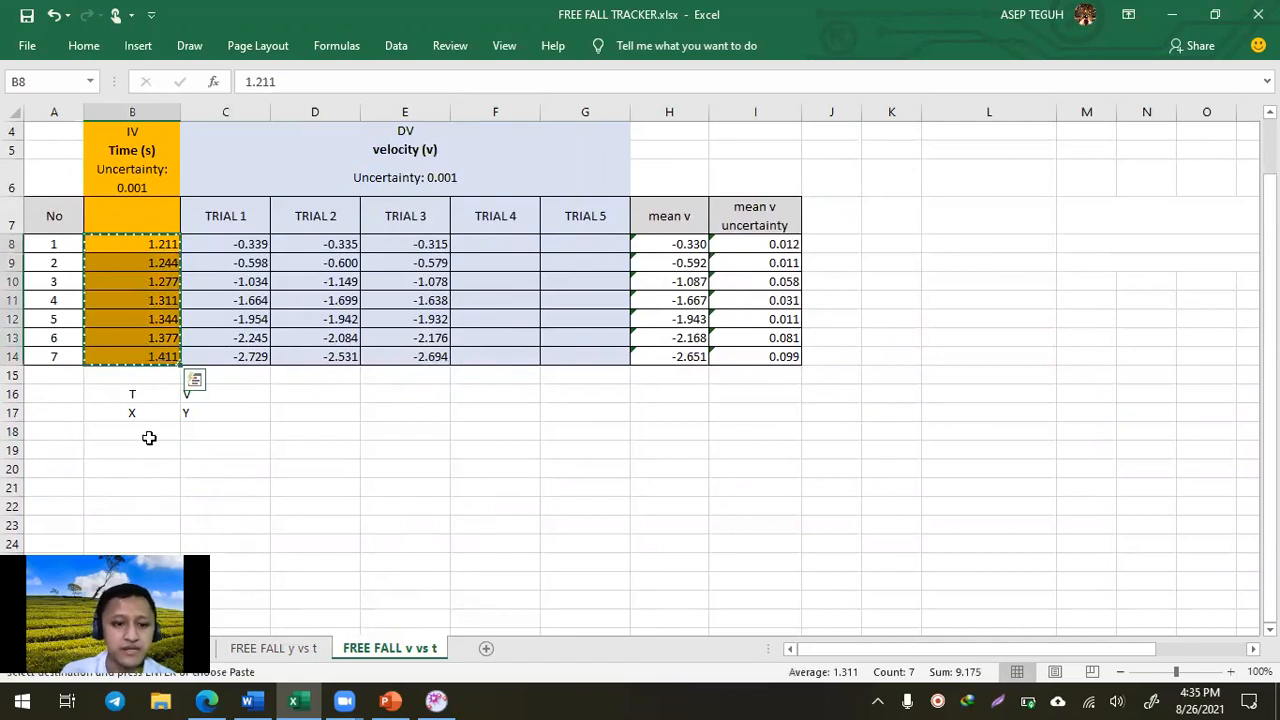
click(149, 437)
click(84, 45)
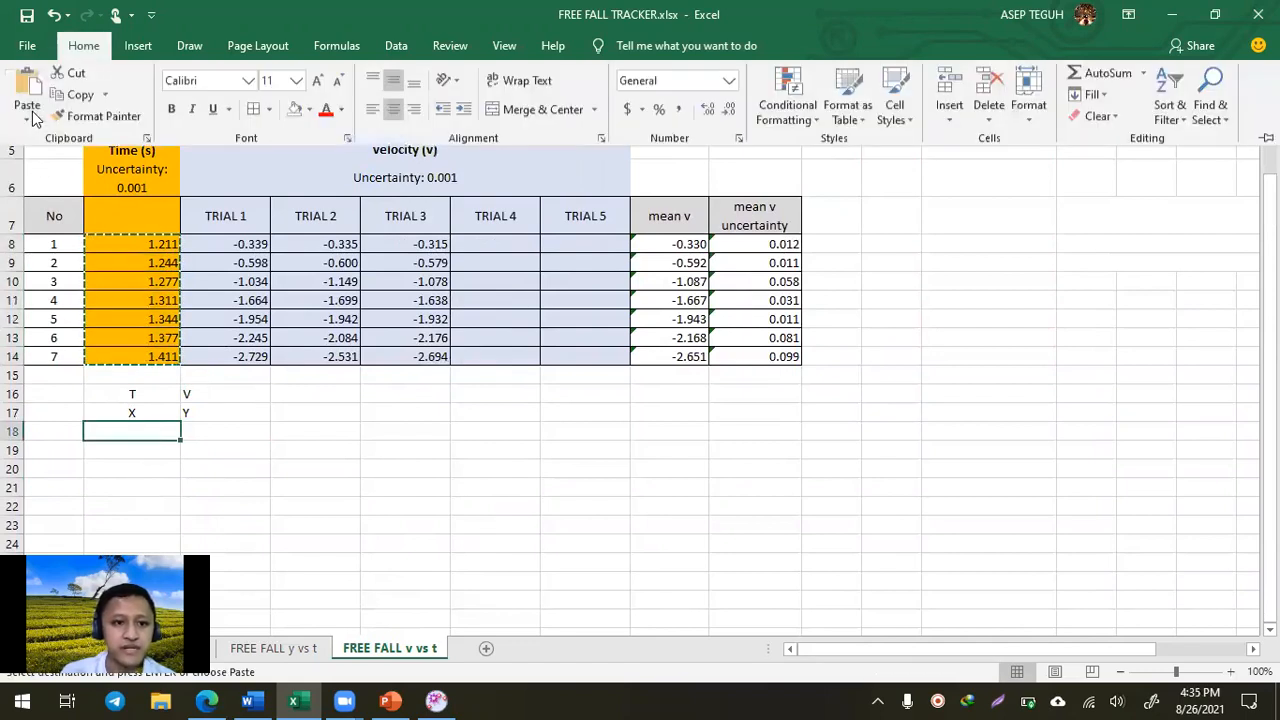
click(27, 118)
click(23, 240)
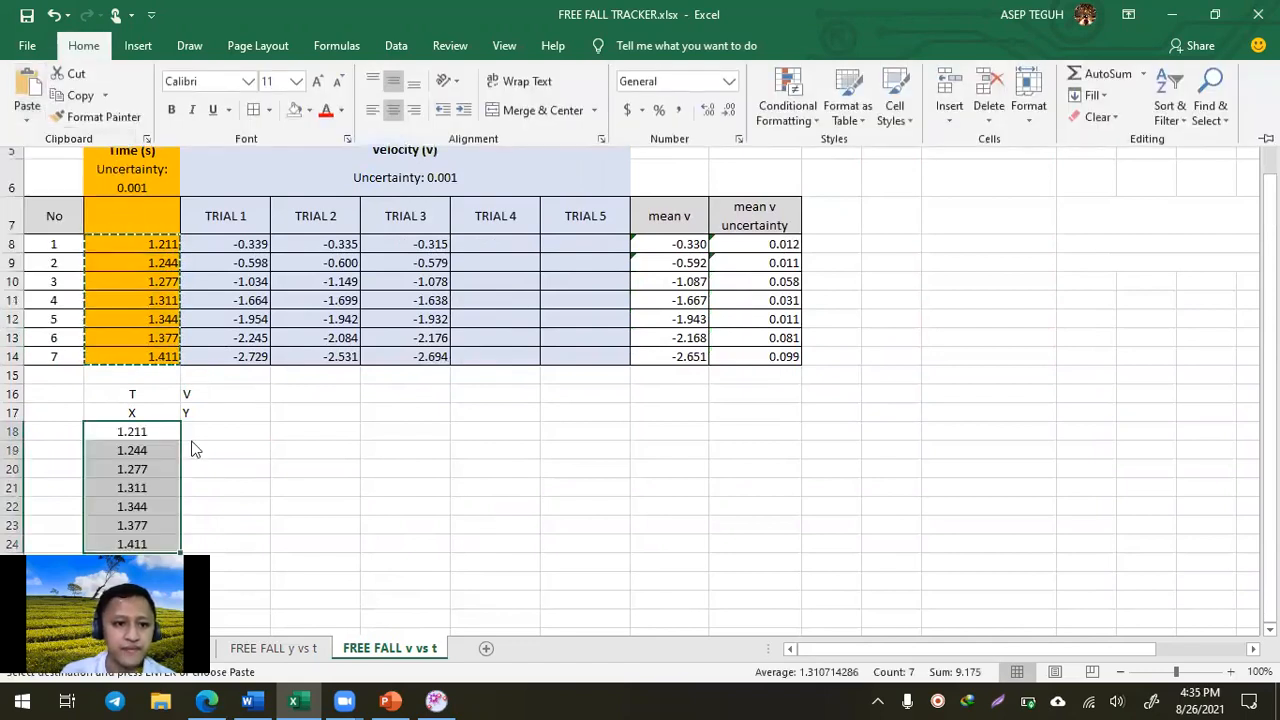
Copy the mean v results in H8:H14 and paste them as values only under the Y label from C18
click(202, 432)
scroll(180, 171, down, 1)
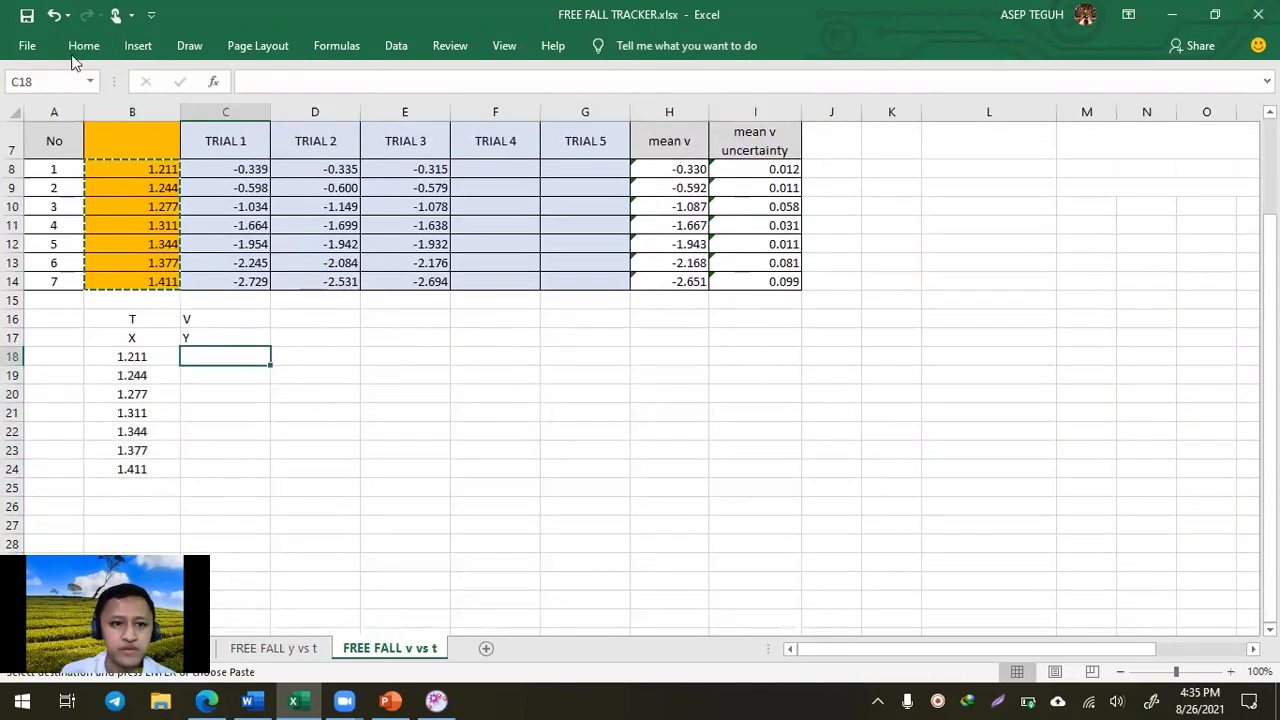
click(84, 45)
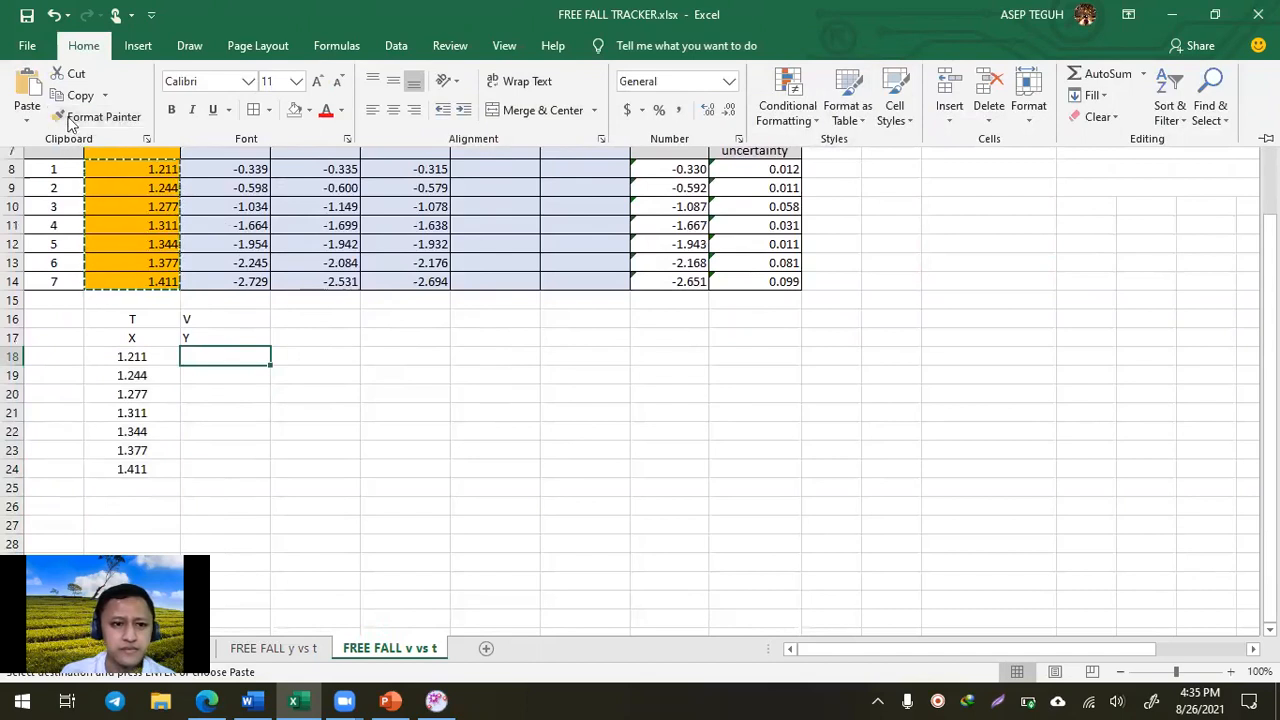
scroll(694, 263, up, 2)
drag(677, 312, 684, 426)
key(ctrl+c)
scroll(280, 440, down, 1)
click(225, 431)
click(91, 48)
click(27, 118)
click(22, 244)
click(383, 418)
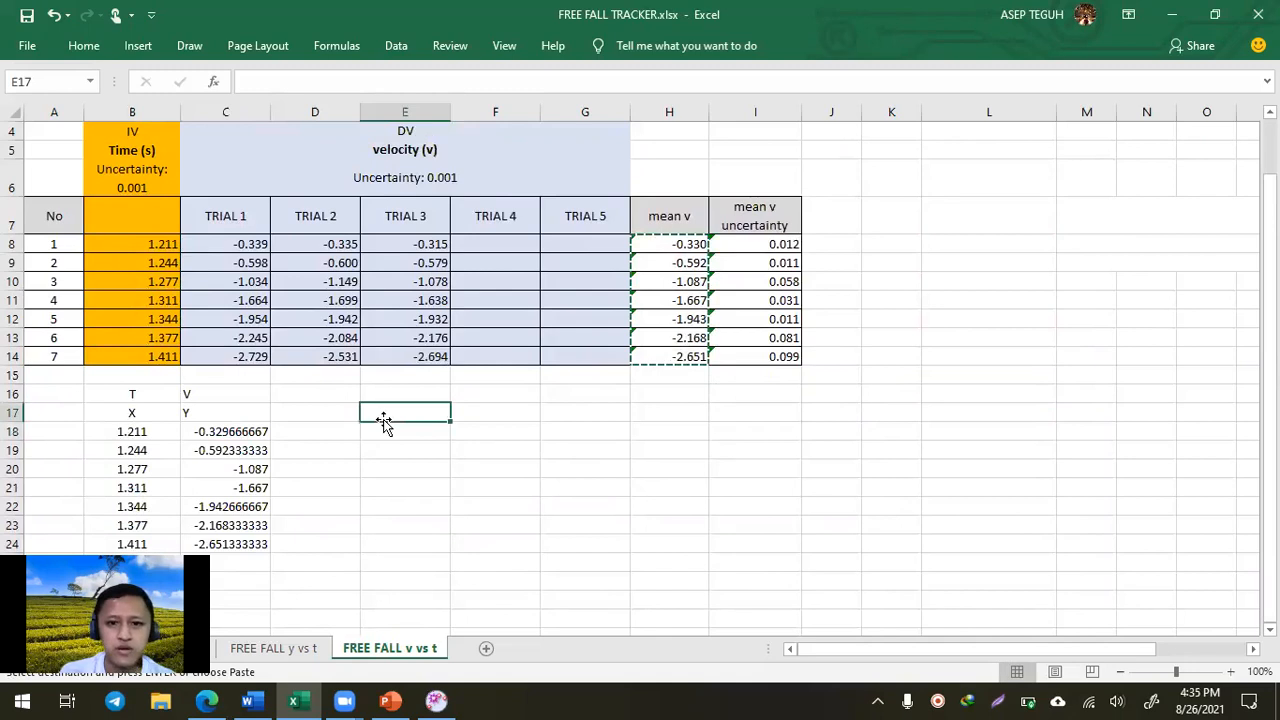
scroll(384, 424, down, 1)
scroll(384, 424, up, 1)
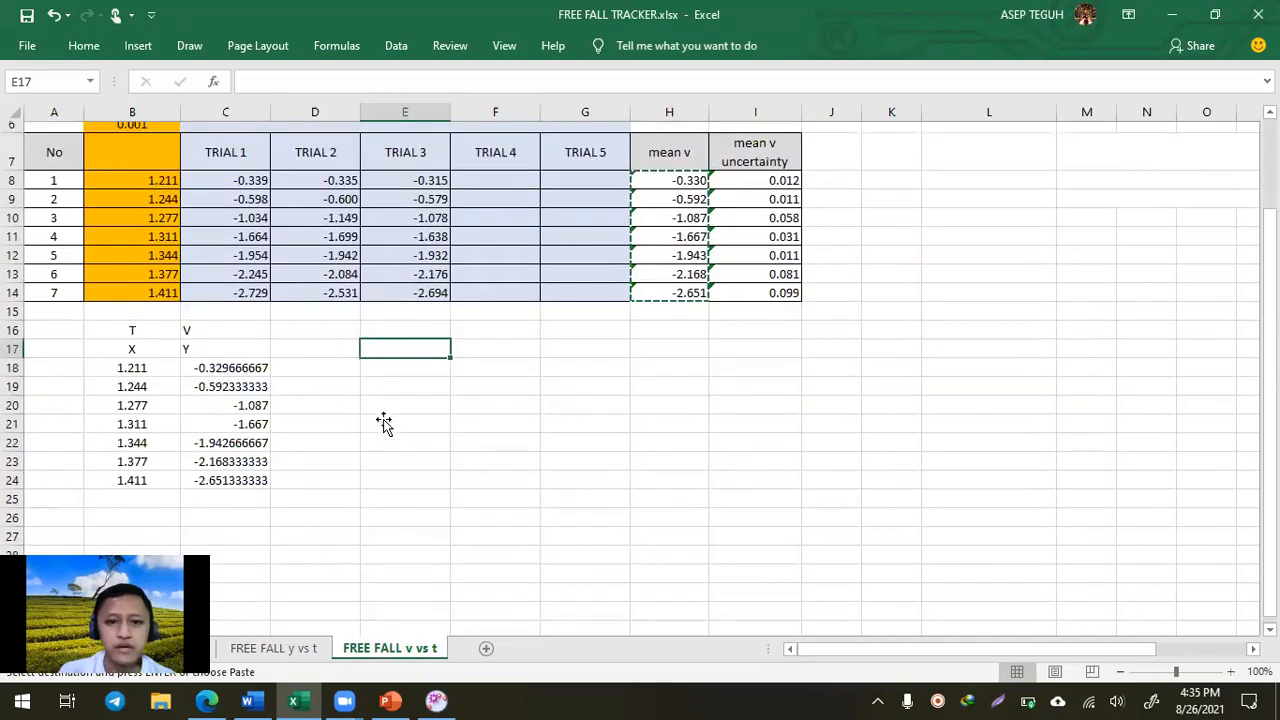
Insert a markers-only scatter chart from the X and Y data in B18:C24
scroll(356, 382, down, 1)
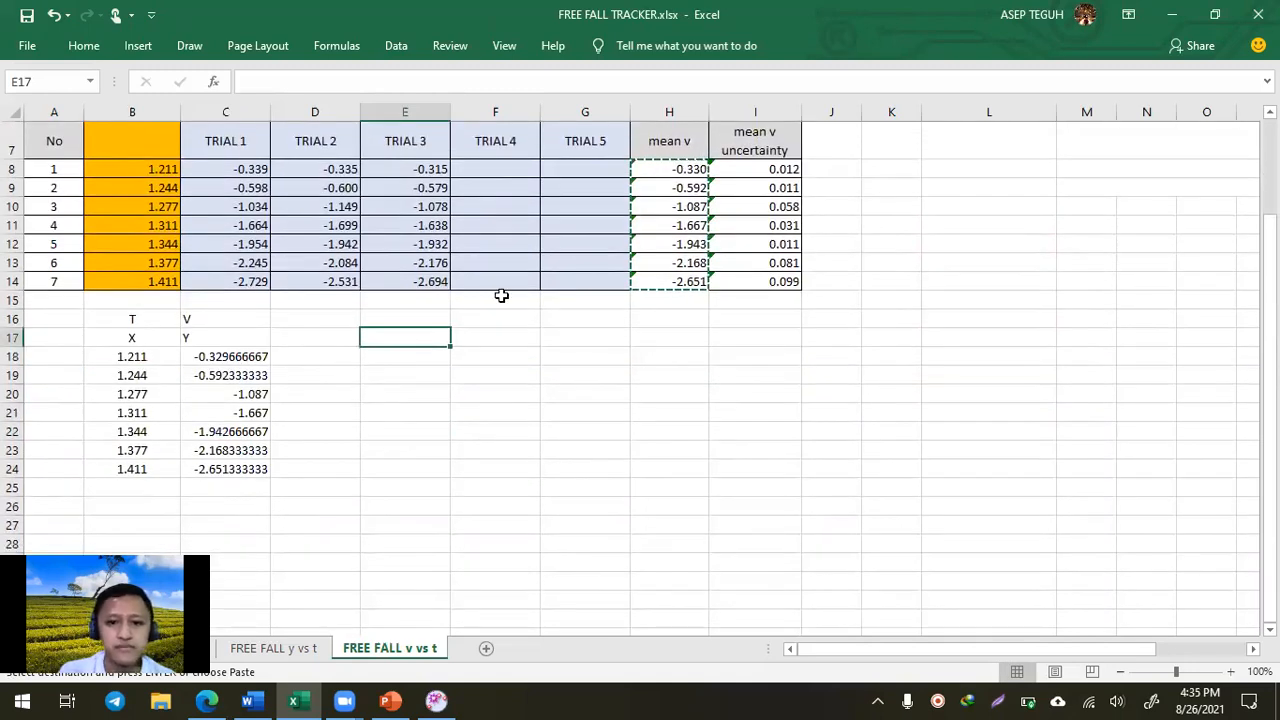
scroll(501, 296, up, 1)
scroll(501, 296, down, 1)
click(134, 357)
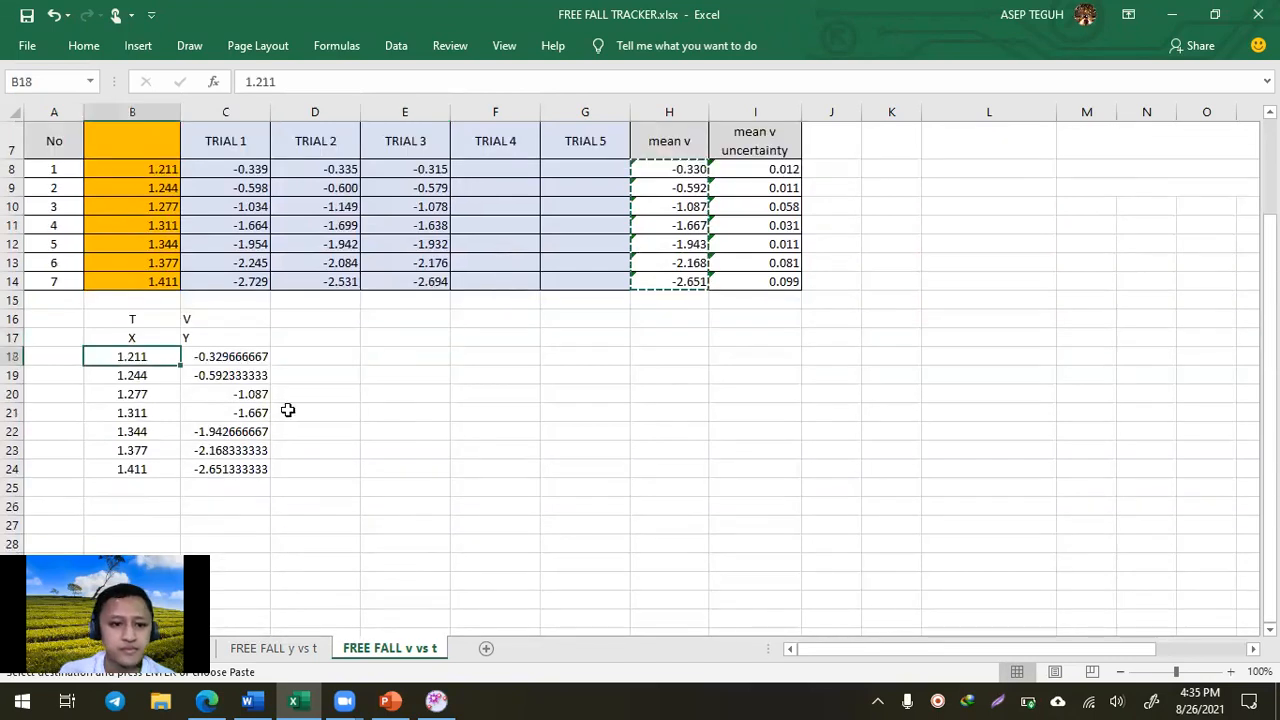
click(348, 368)
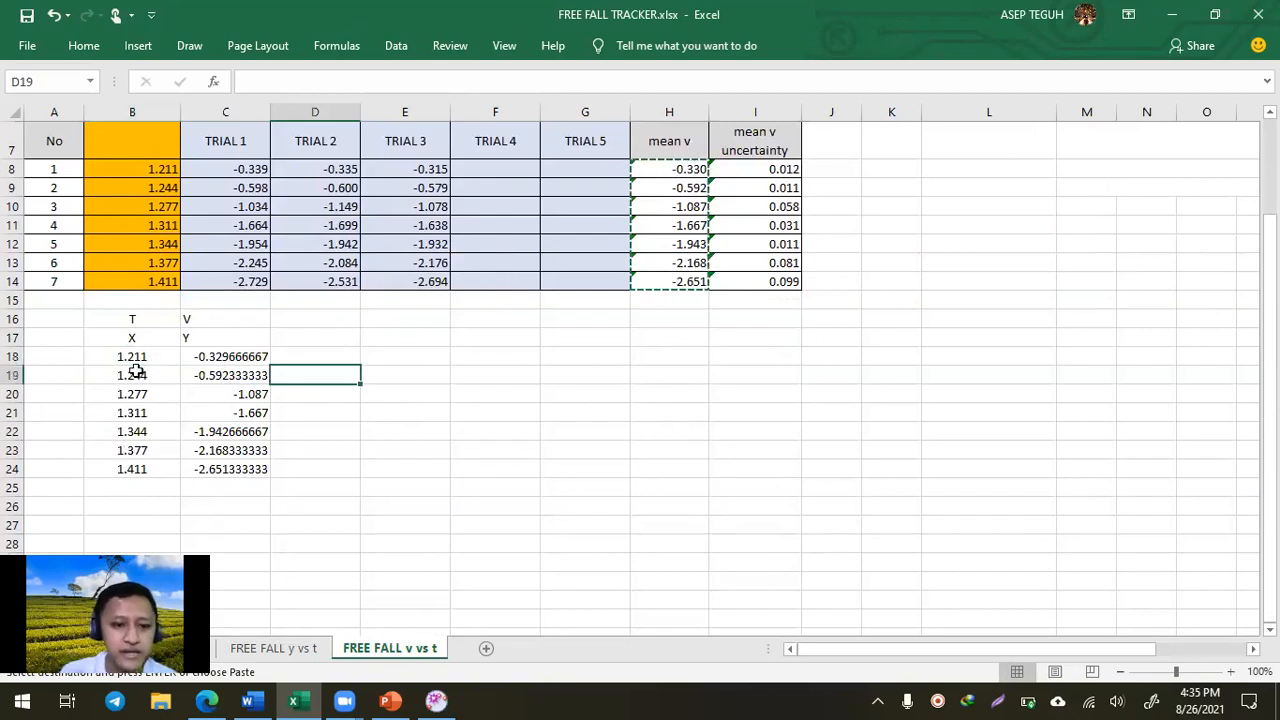
drag(130, 355, 240, 470)
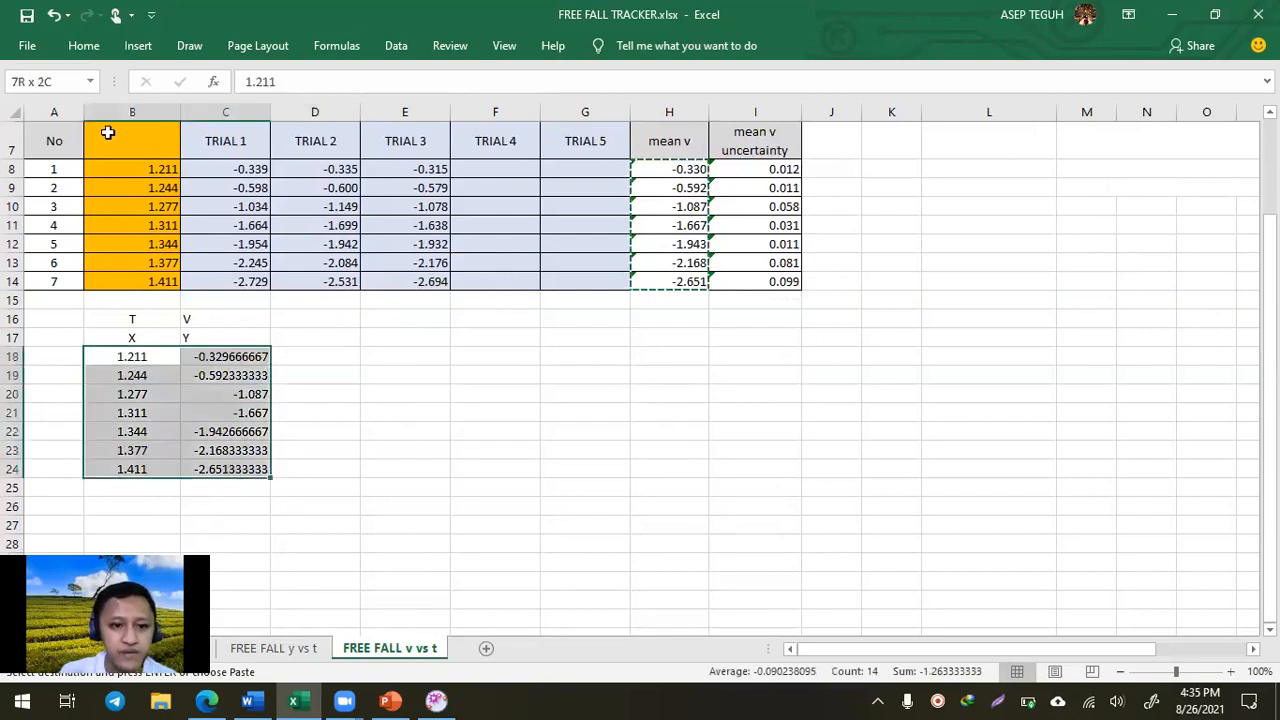
click(135, 46)
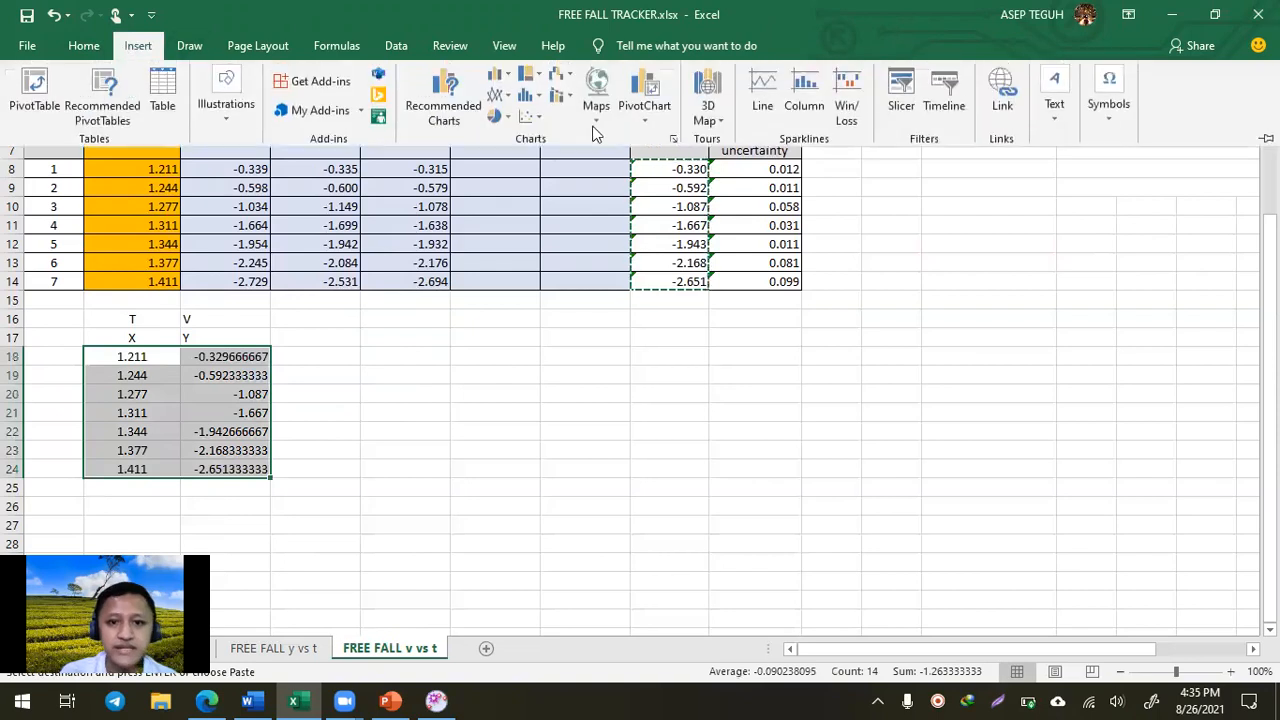
click(540, 120)
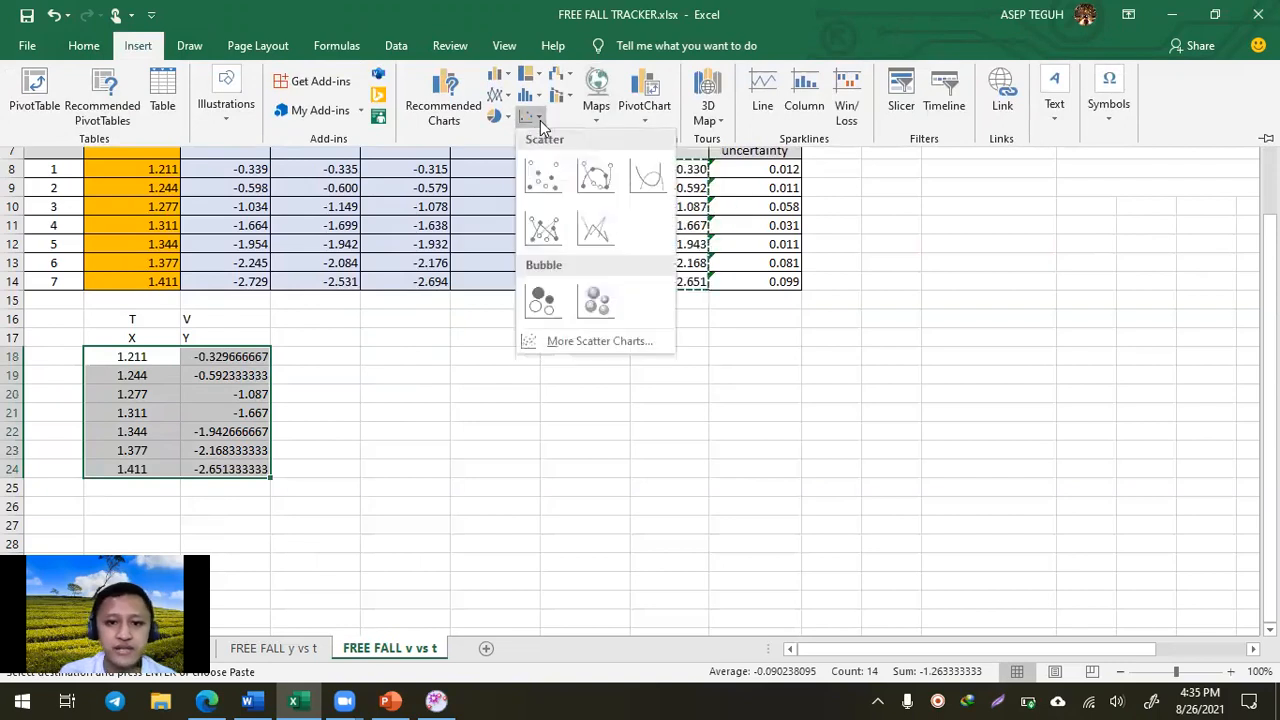
click(547, 190)
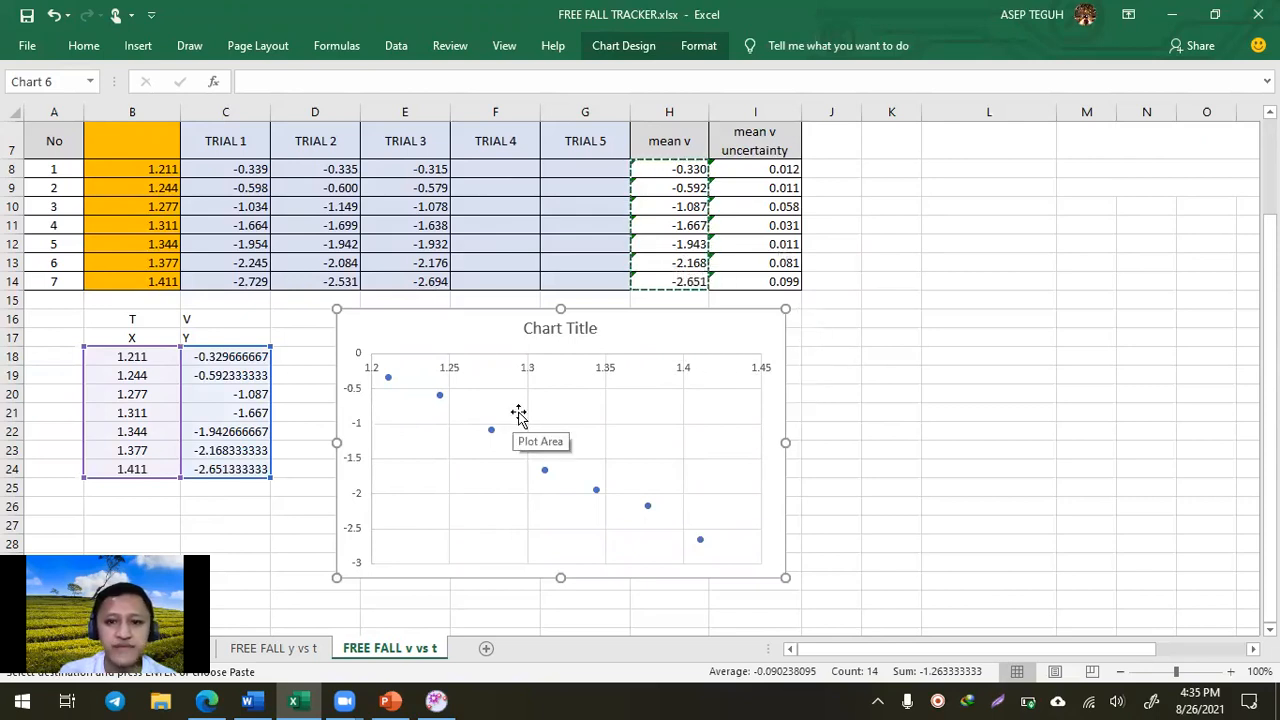
Add a linear trendline to the scatter chart and open its additional formatting options
scroll(518, 413, up, 1)
scroll(518, 413, down, 1)
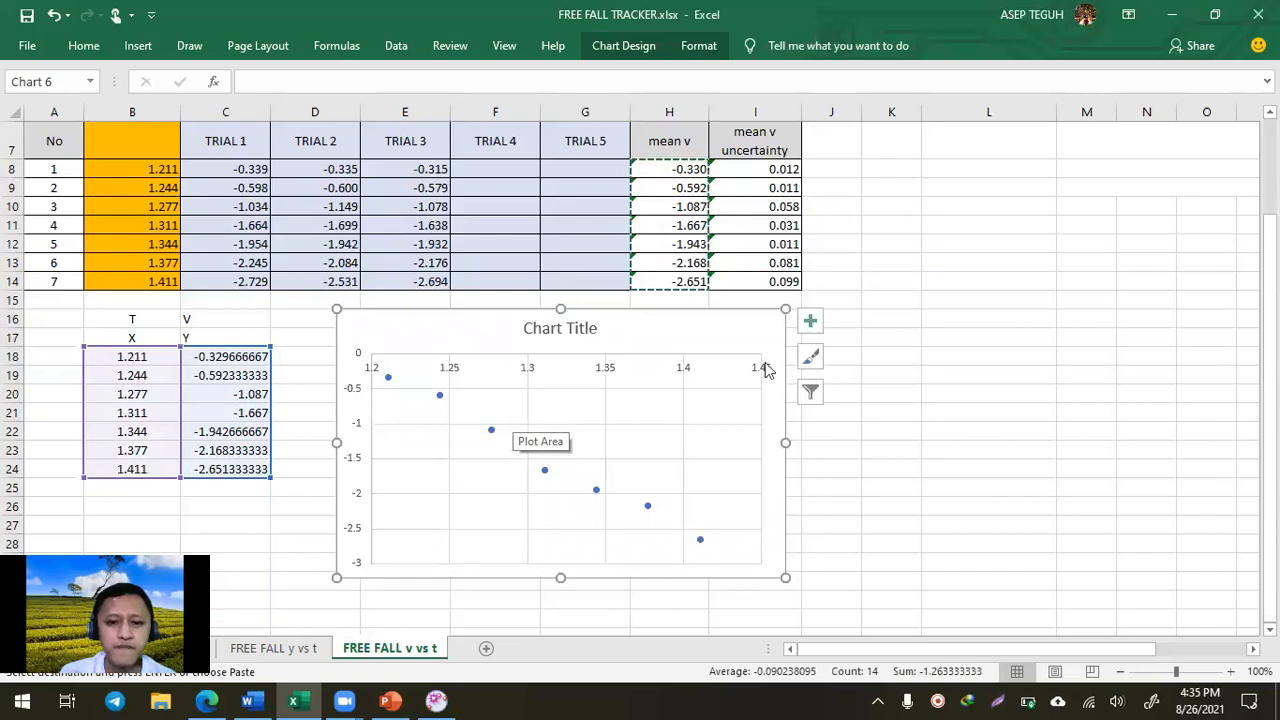
click(809, 330)
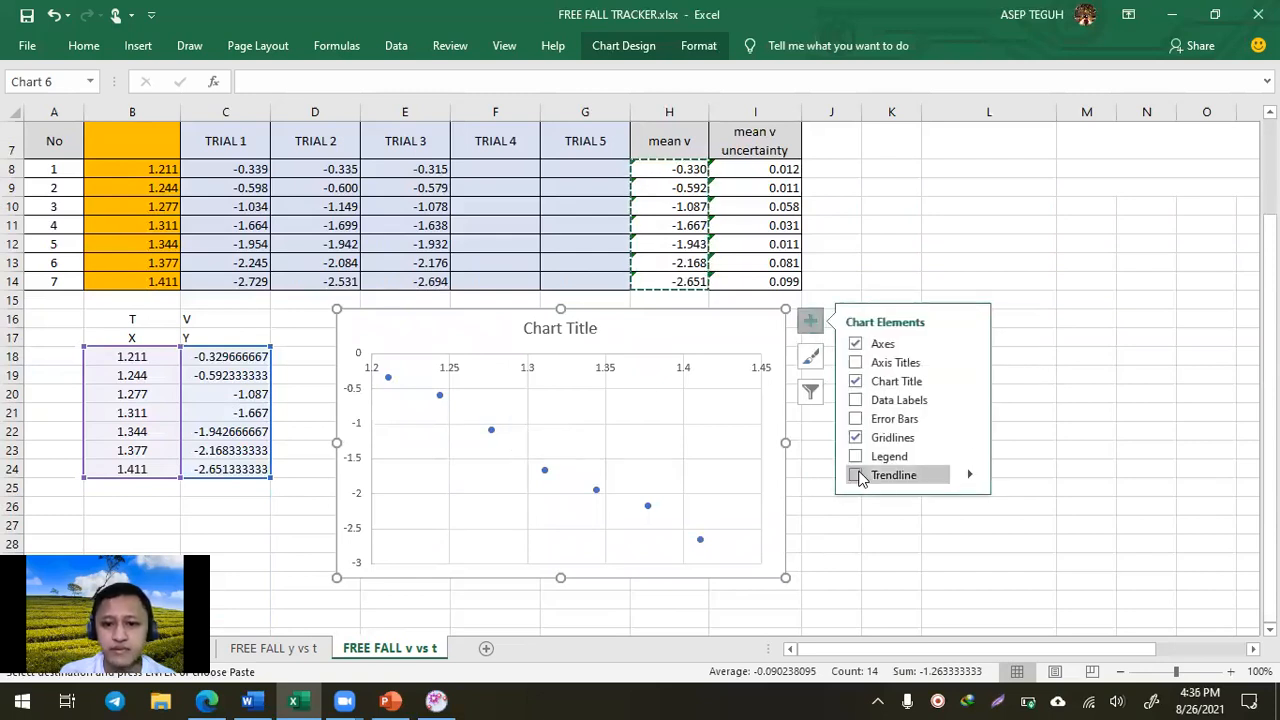
click(856, 476)
click(856, 476)
click(971, 476)
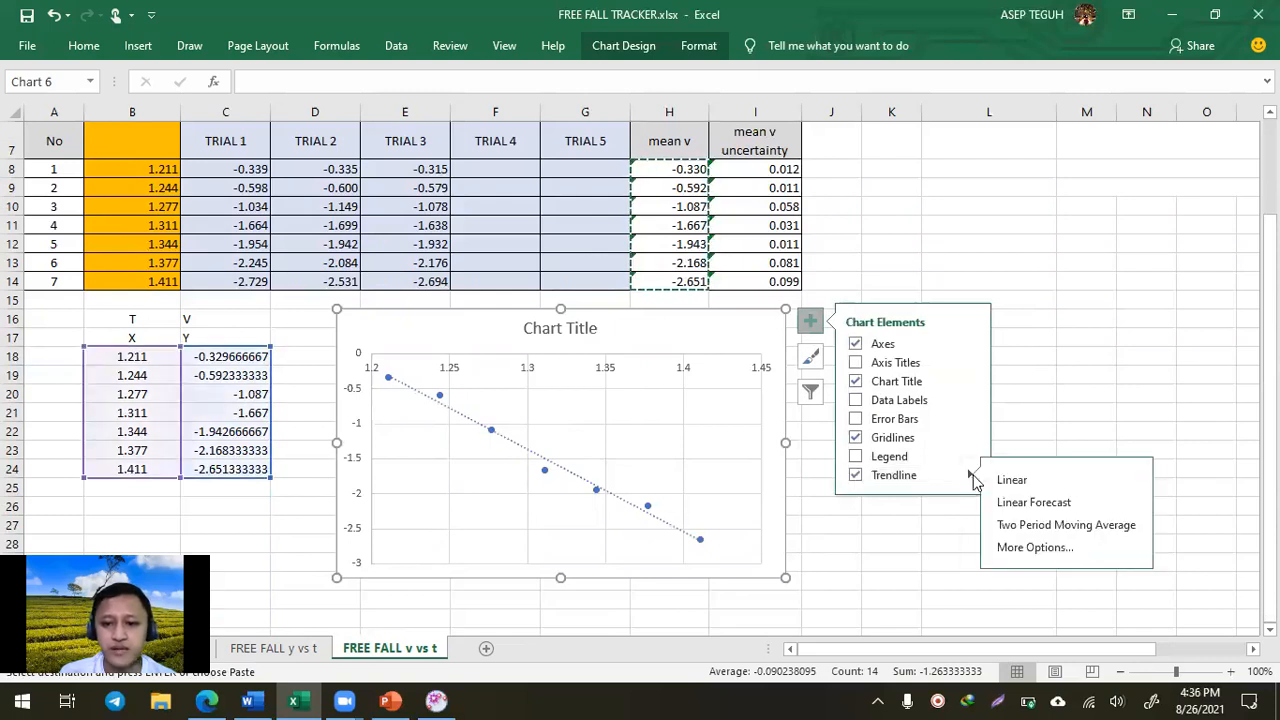
click(1034, 548)
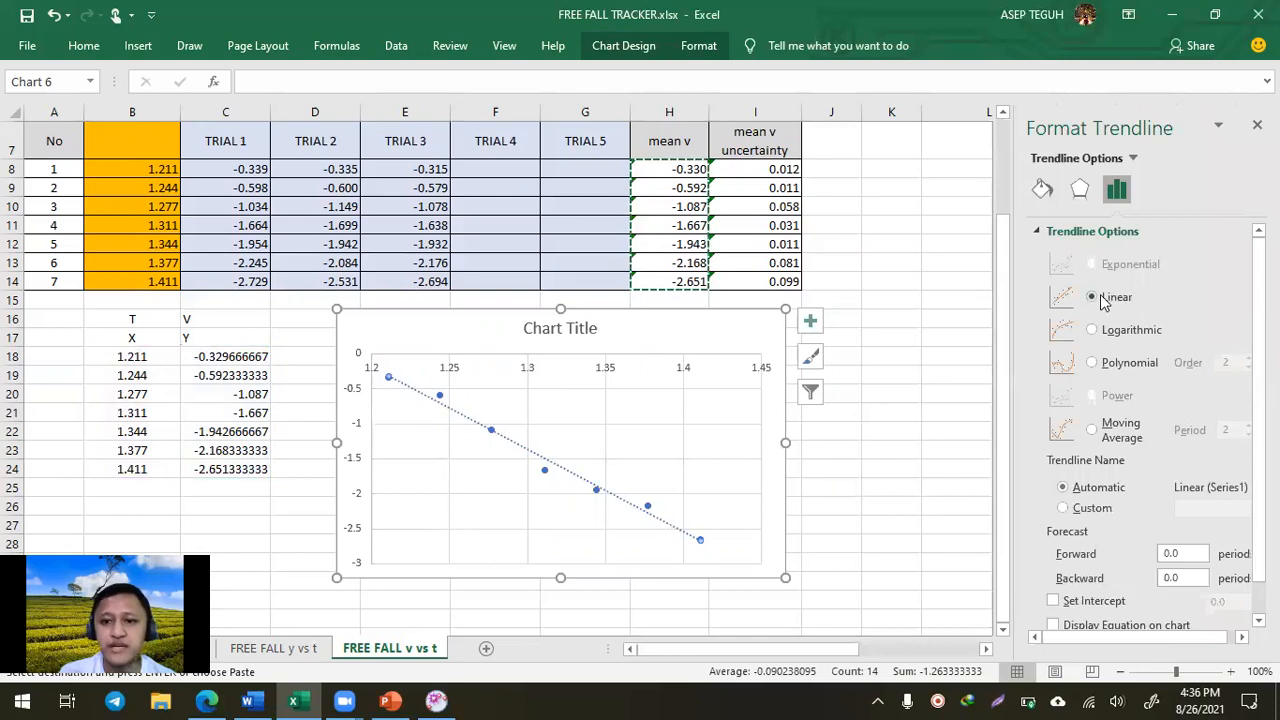
Display the trendline's equation and R-squared value on the chart and move the label above the line into clear space
scroll(1198, 400, down, 1)
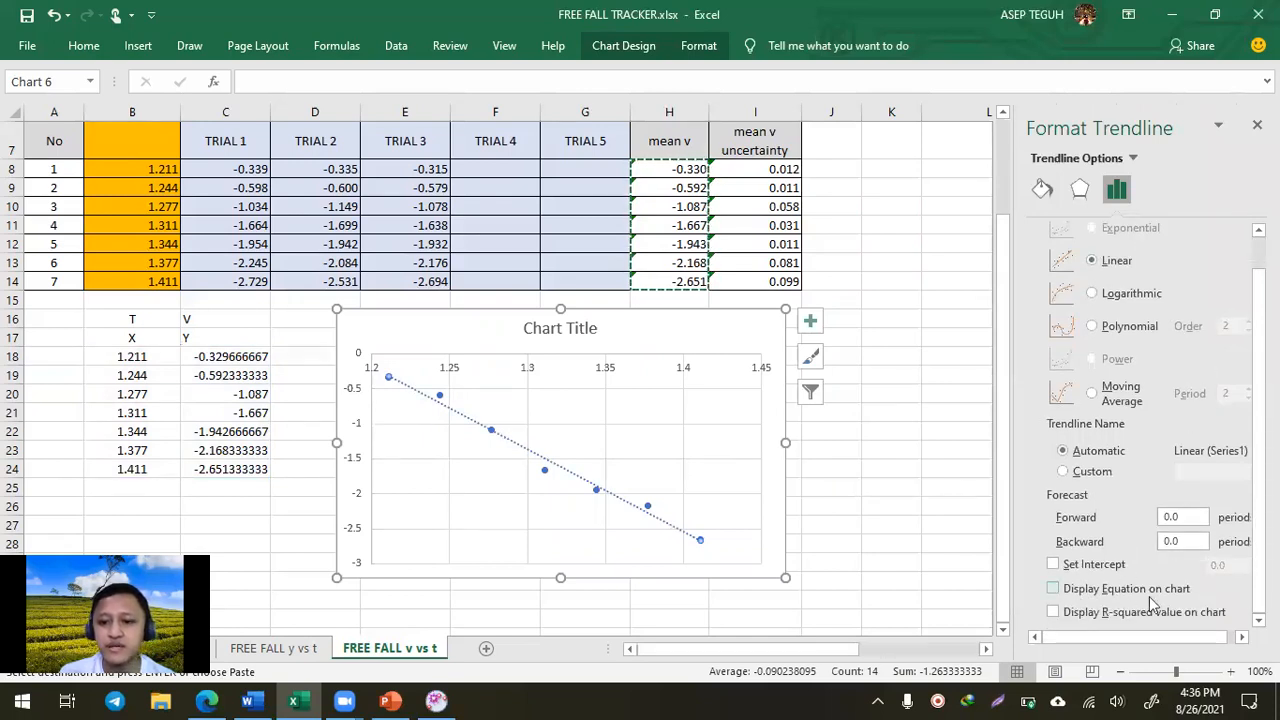
click(1053, 612)
click(666, 530)
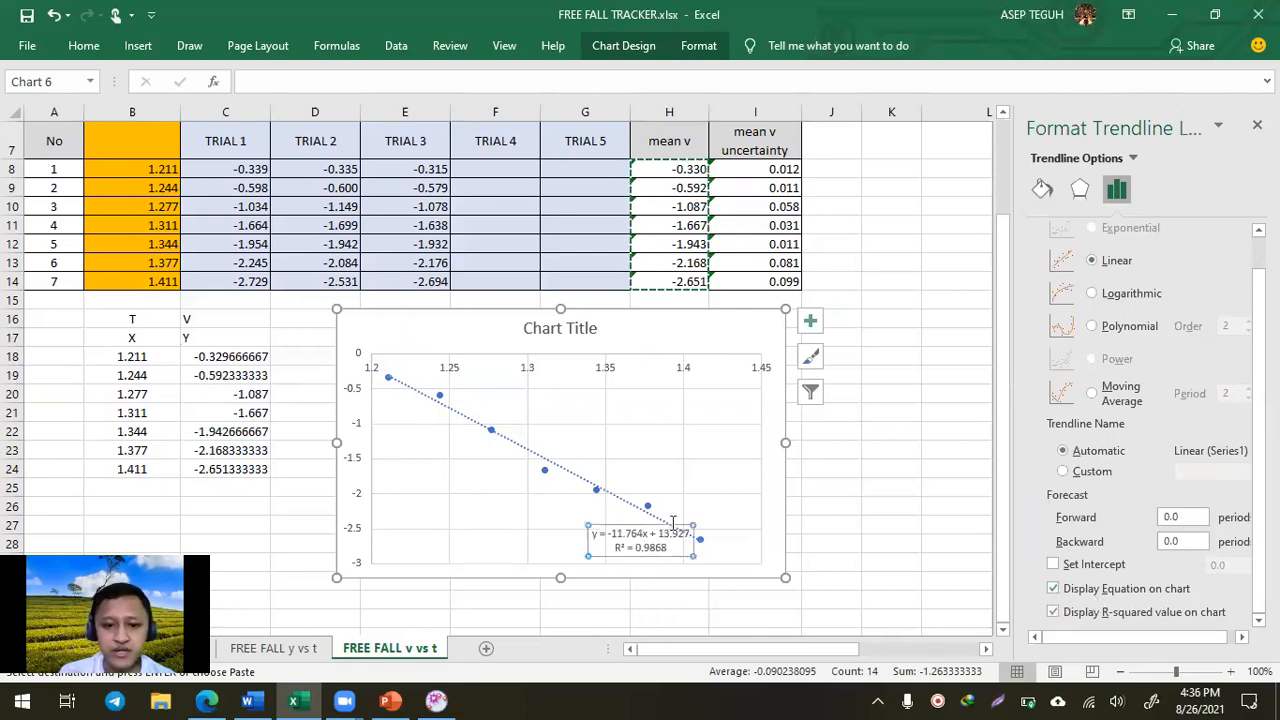
drag(679, 525, 671, 398)
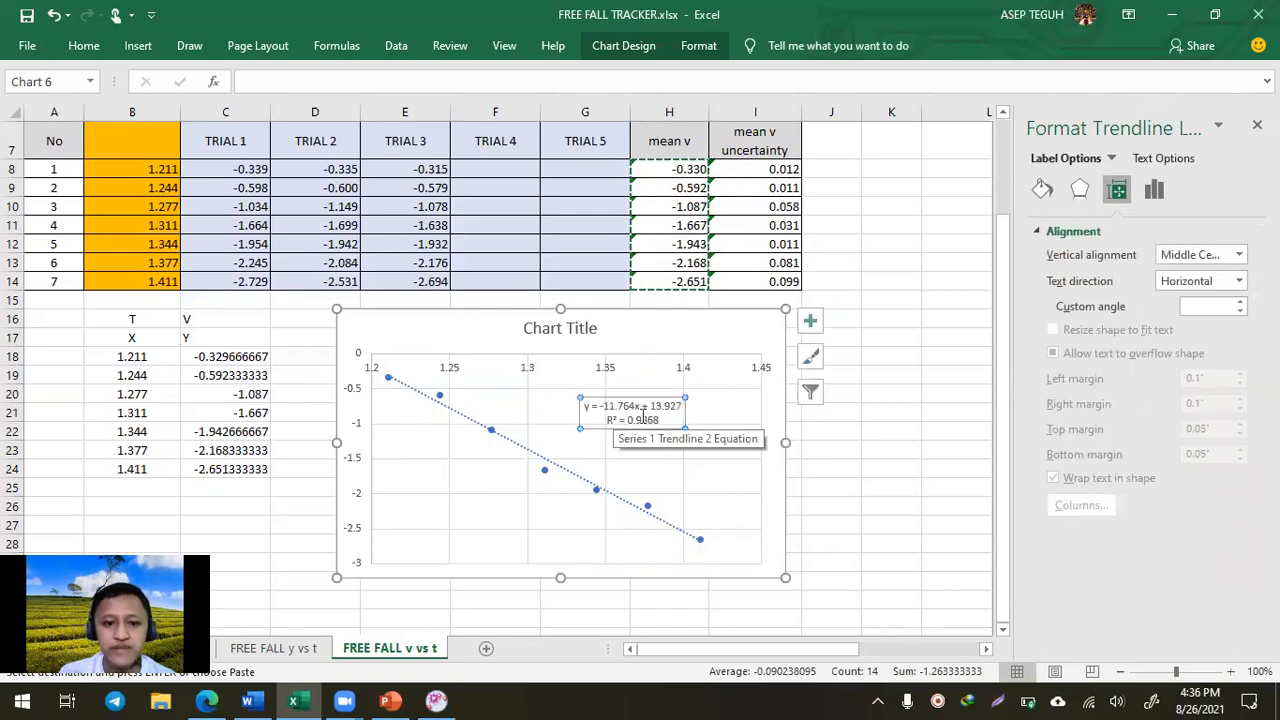
click(1257, 124)
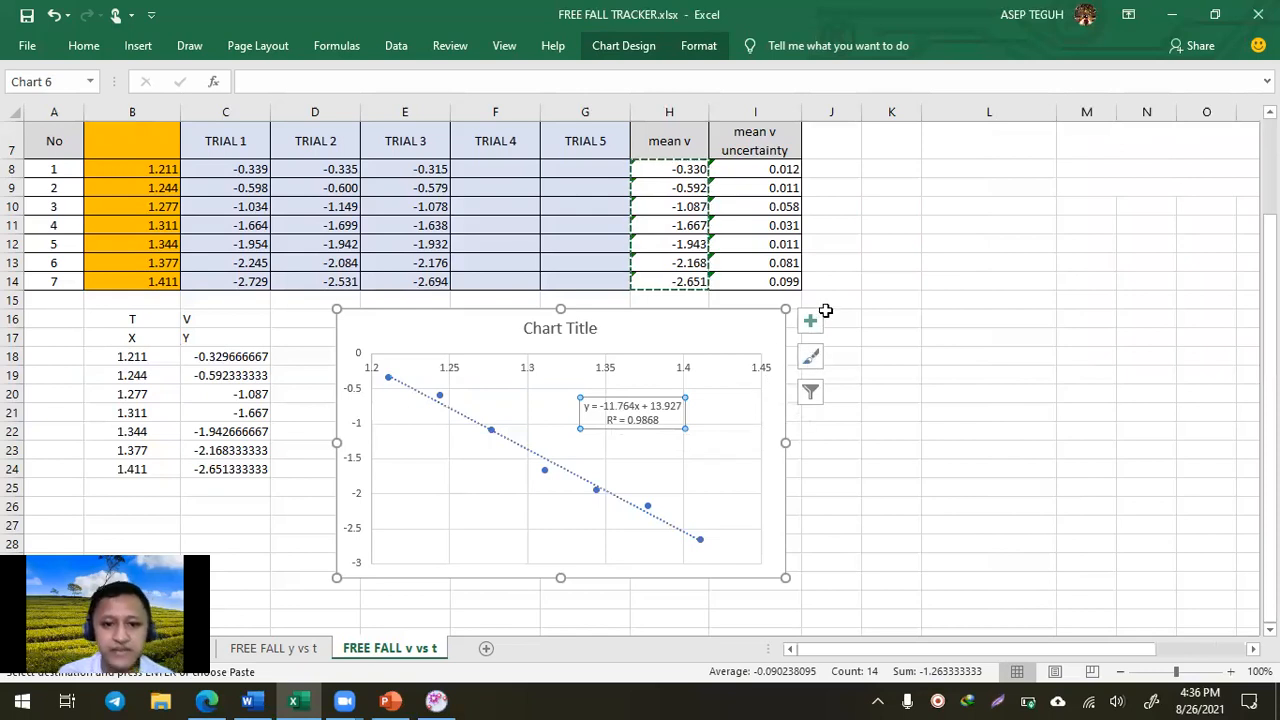
Examine how the chart's points fit the trendline and compare the mean v uncertainty values in I8:I14
scroll(726, 291, up, 3)
click(888, 242)
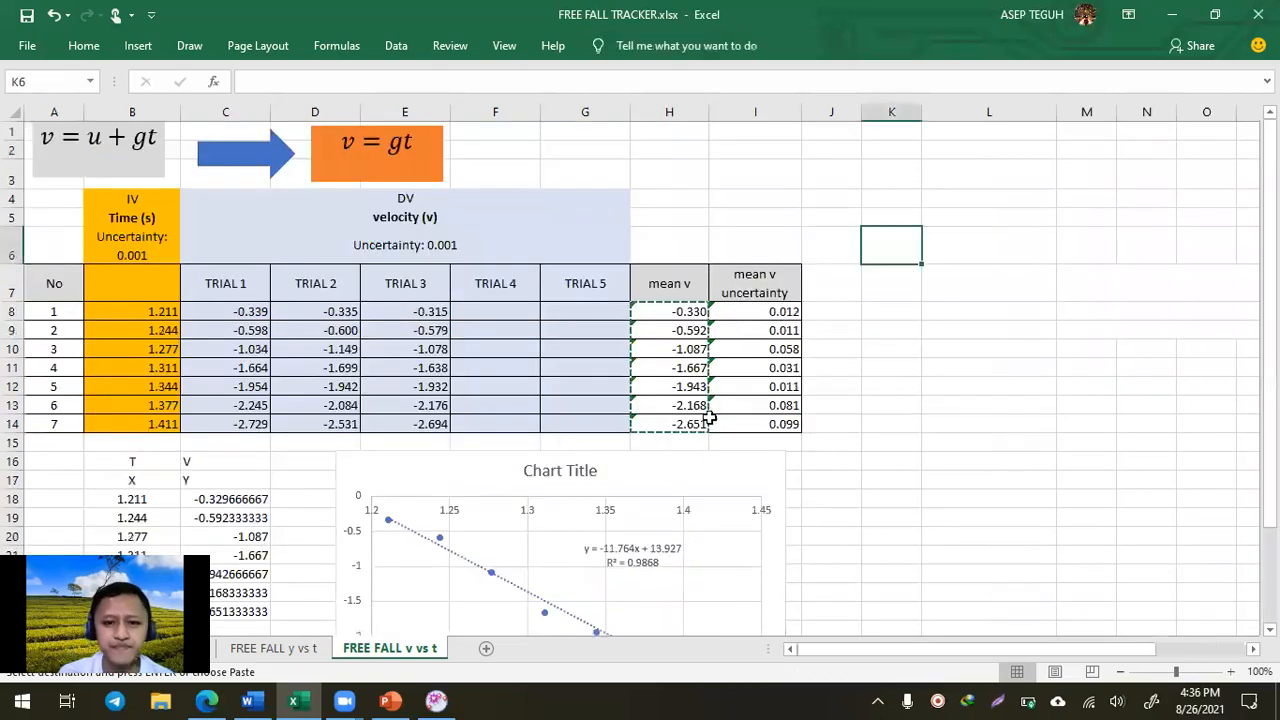
scroll(673, 470, down, 2)
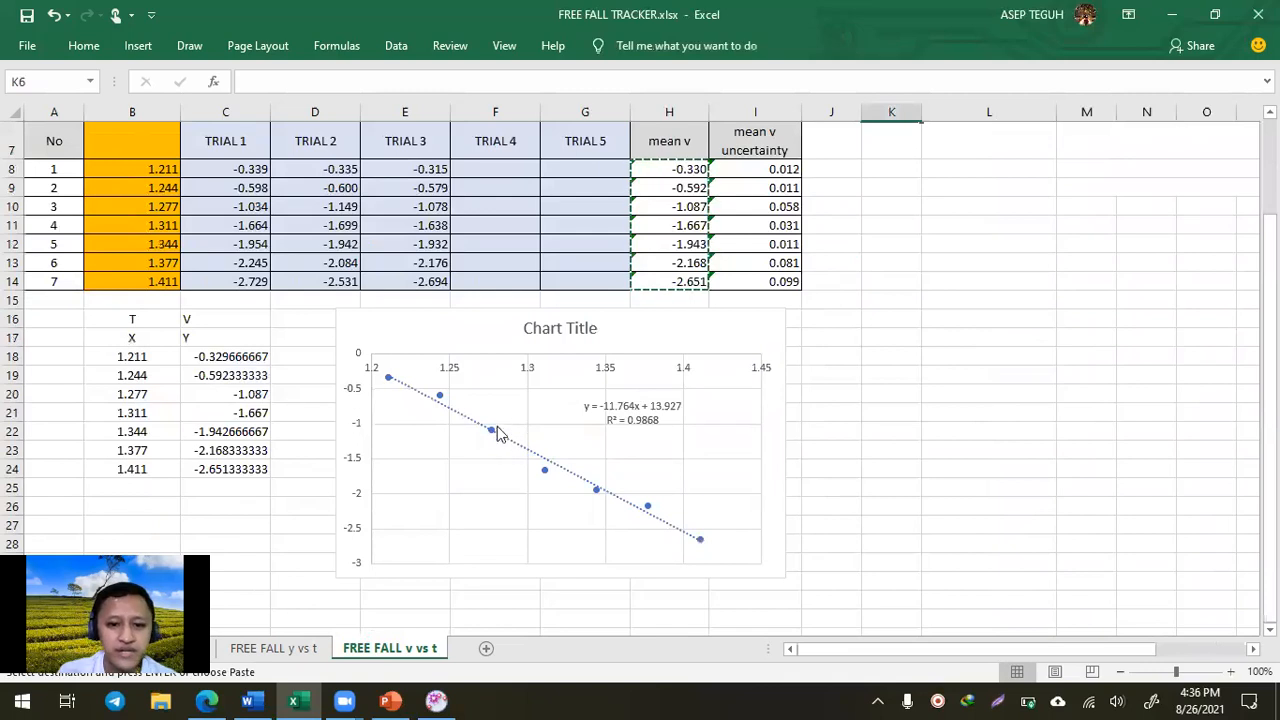
click(440, 397)
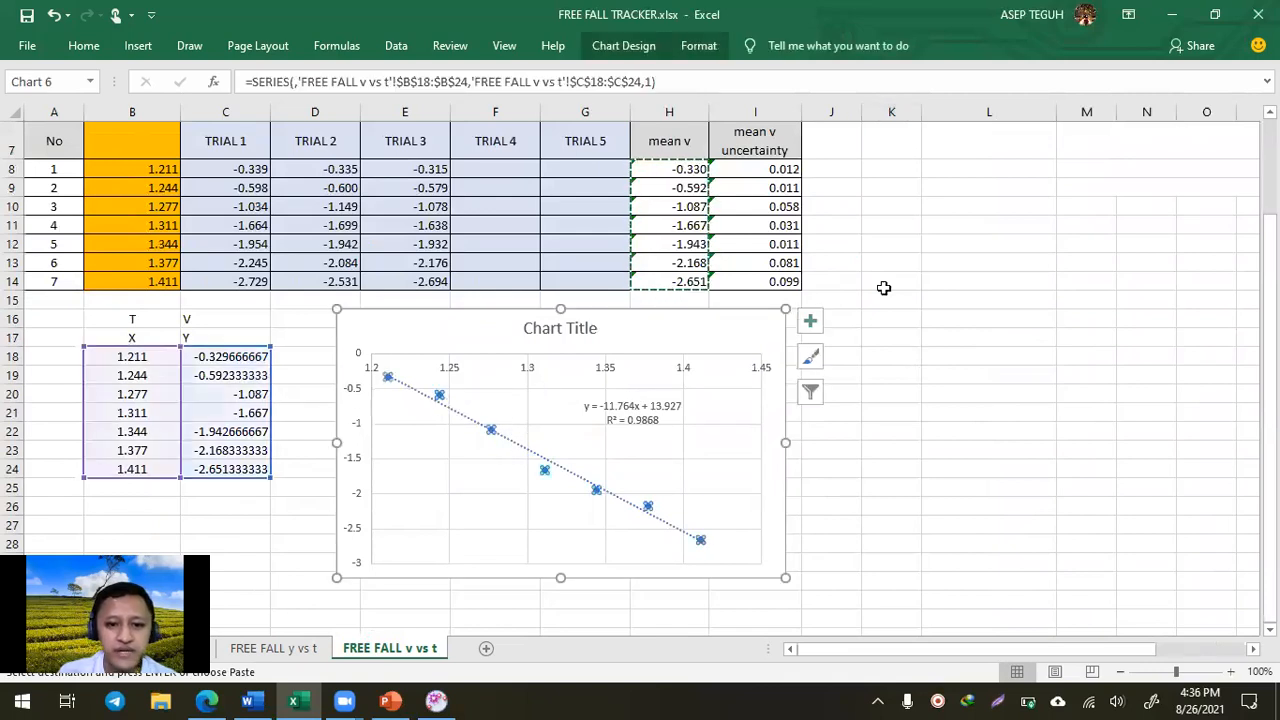
click(879, 270)
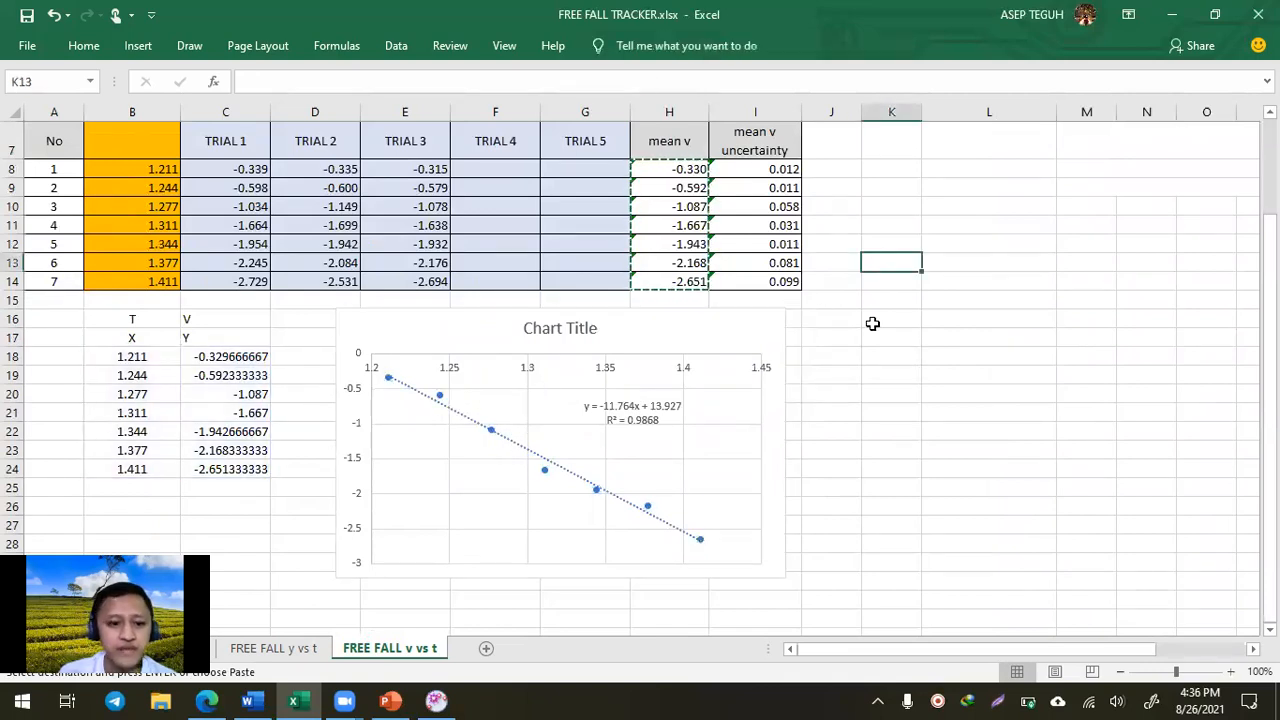
scroll(871, 320, up, 1)
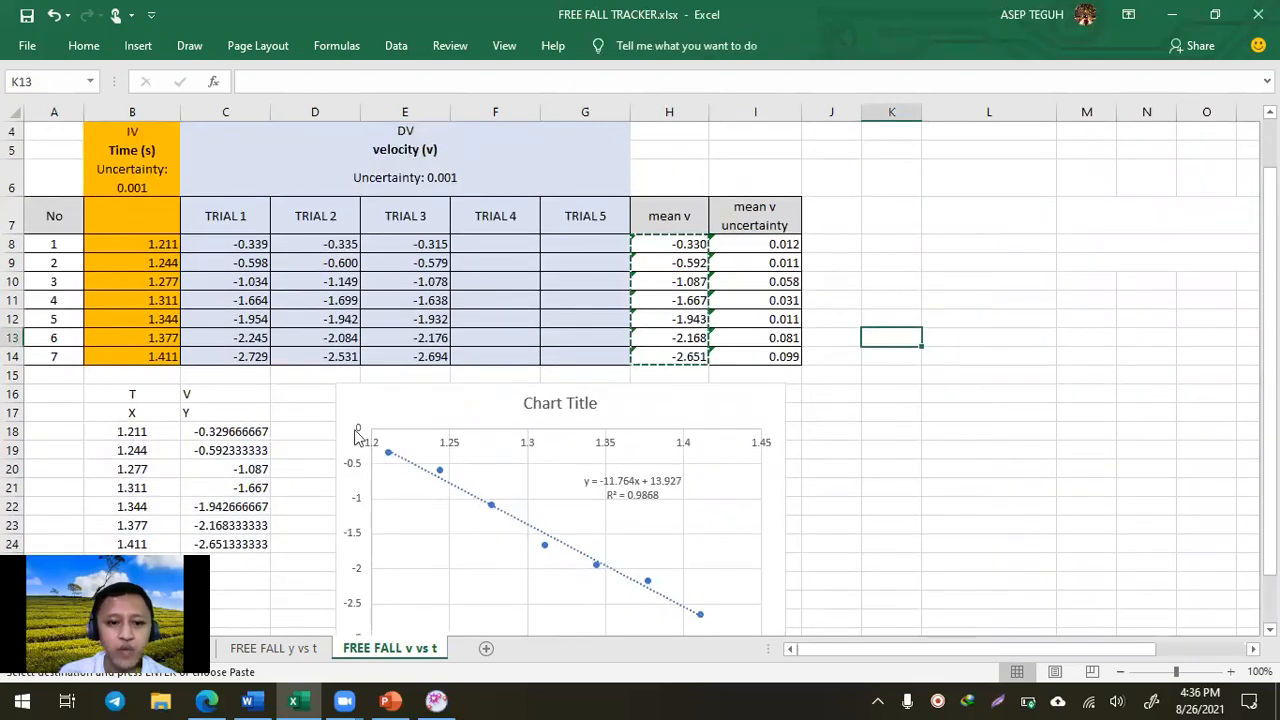
drag(780, 240, 780, 356)
click(815, 249)
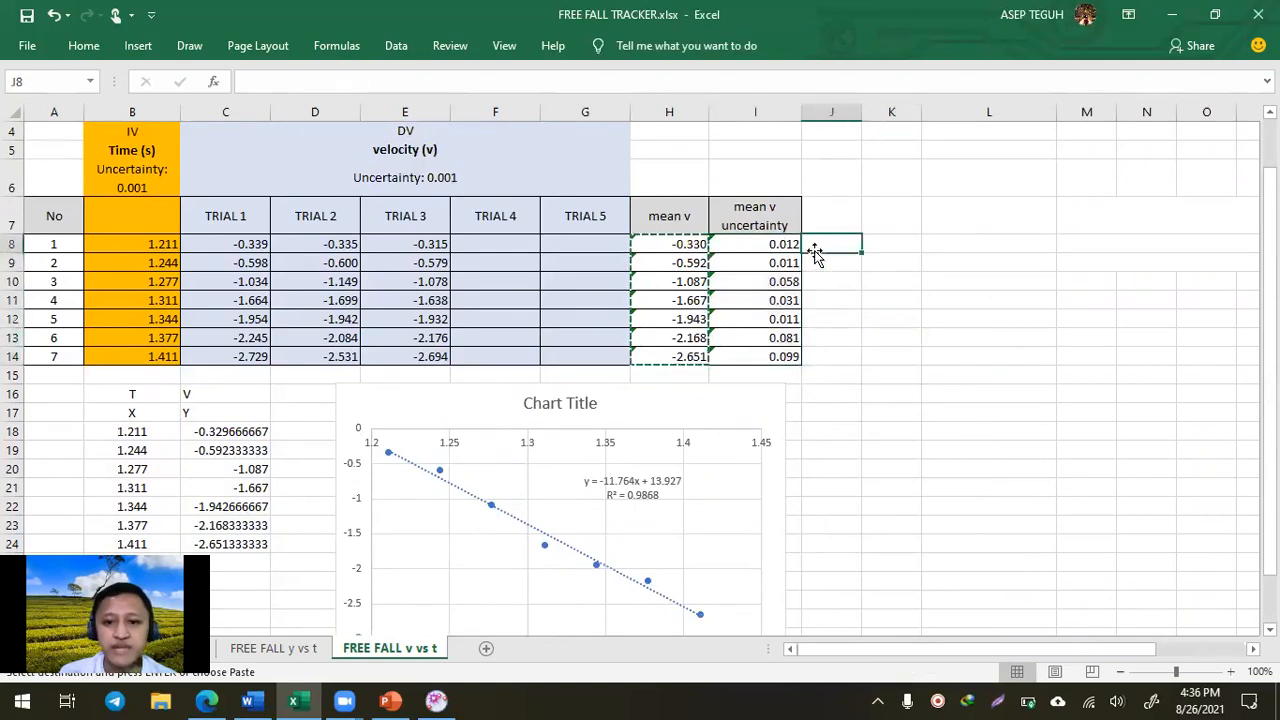
Highlight the mean v uncertainty of row 7 in cell I14 with a yellow fill
click(778, 356)
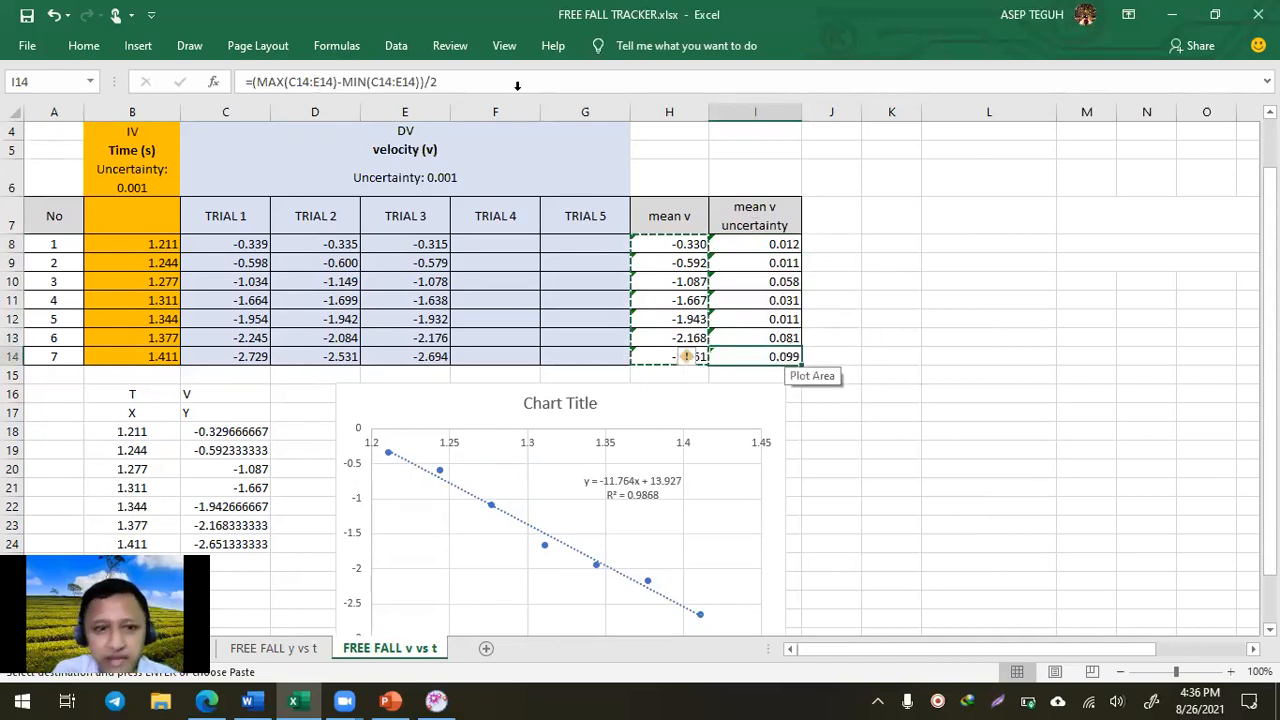
click(82, 50)
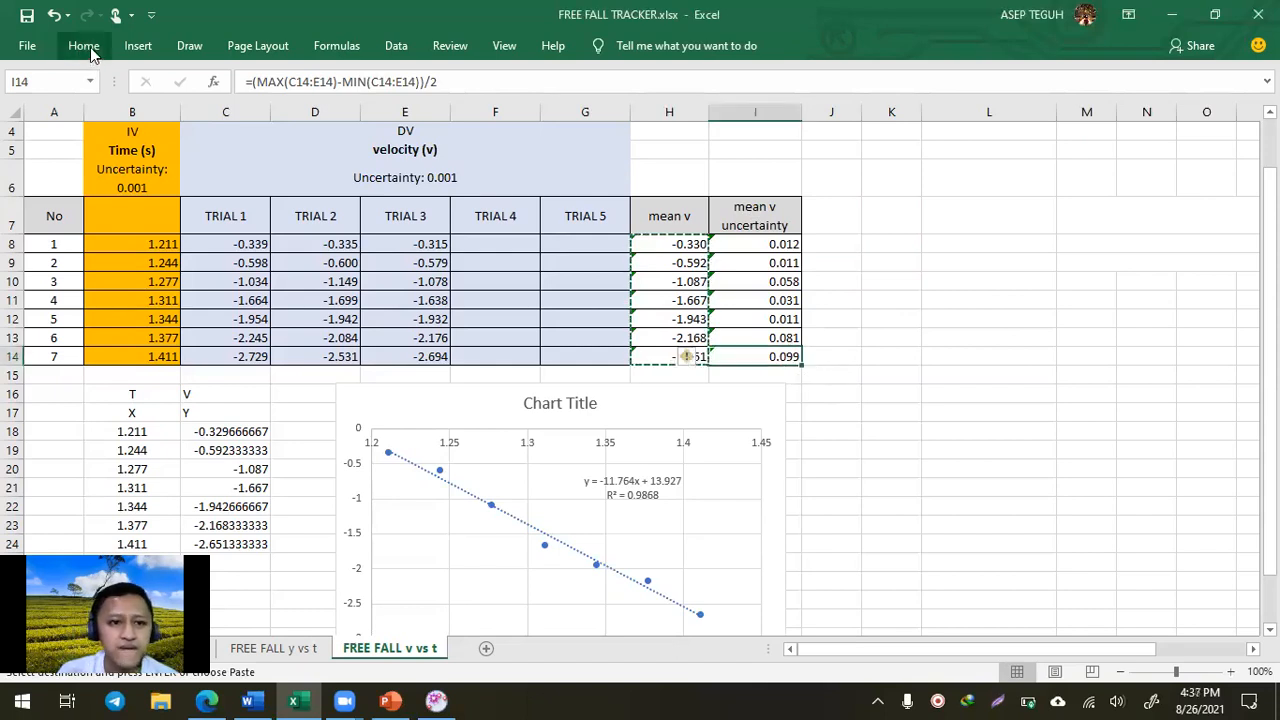
click(88, 48)
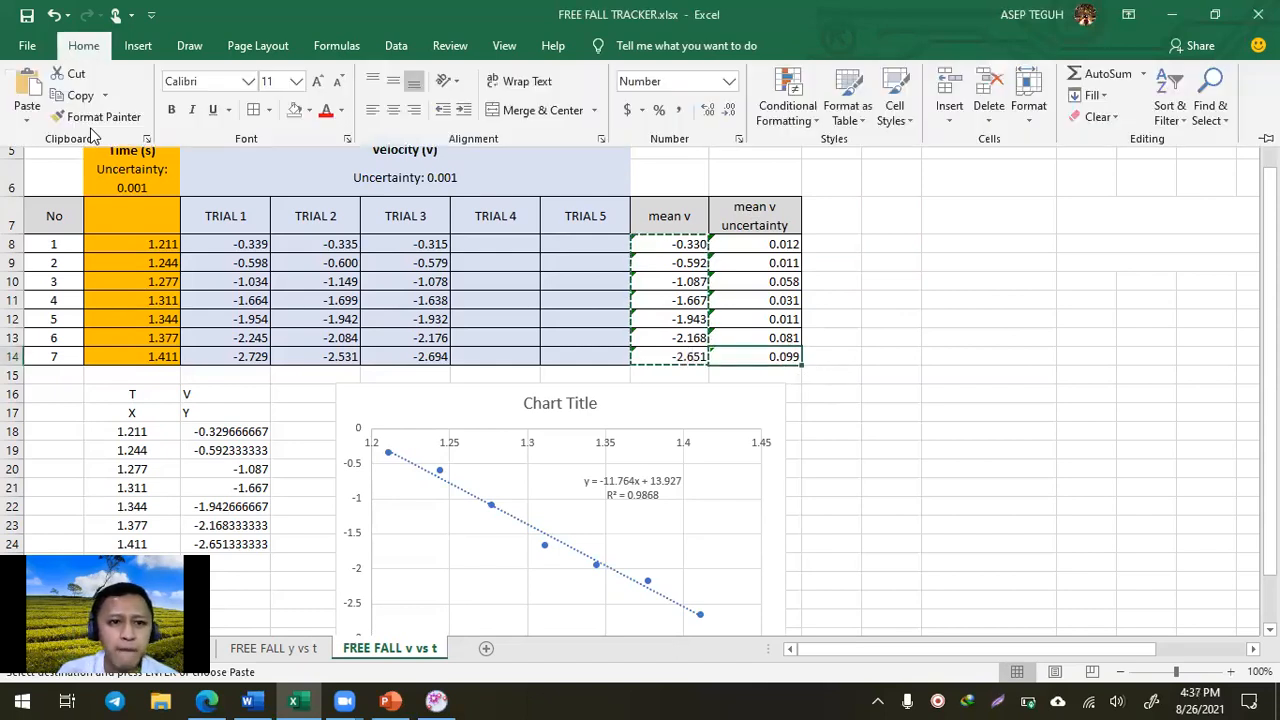
click(309, 110)
click(339, 262)
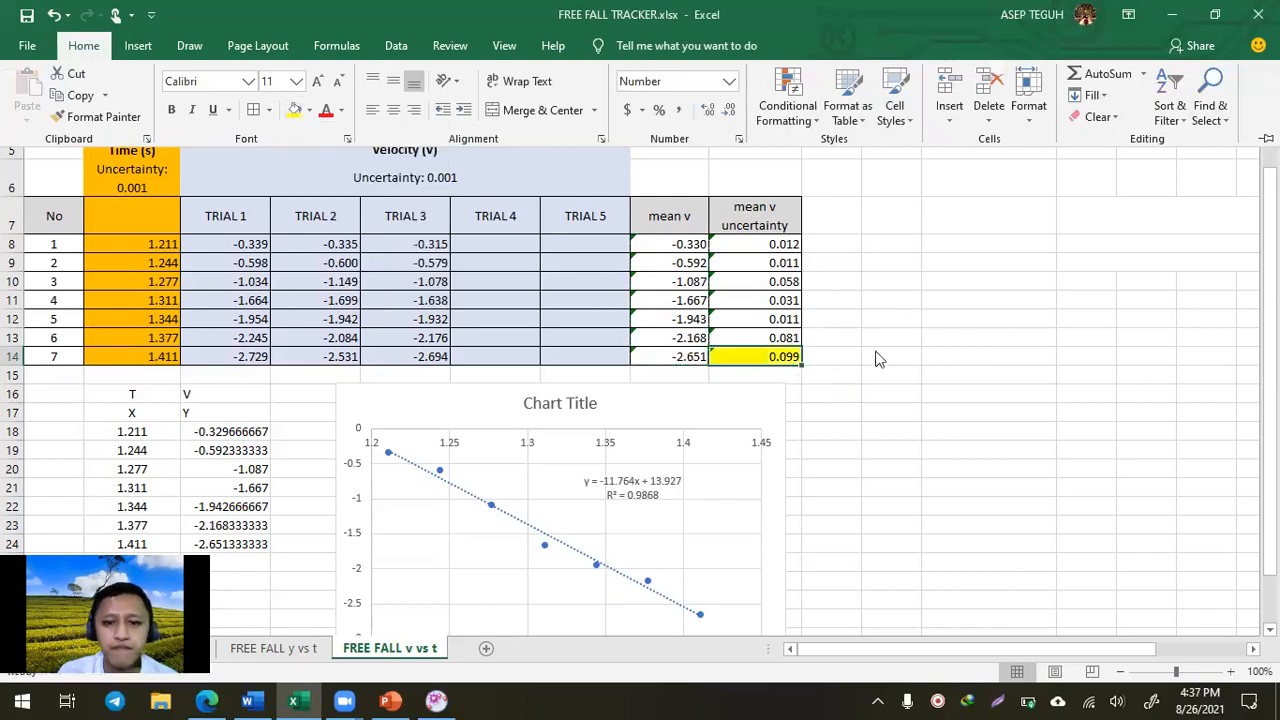
Enter the note "for Error Bar" in J14 beside the highlighted uncertainty
click(832, 352)
text(eRROR)
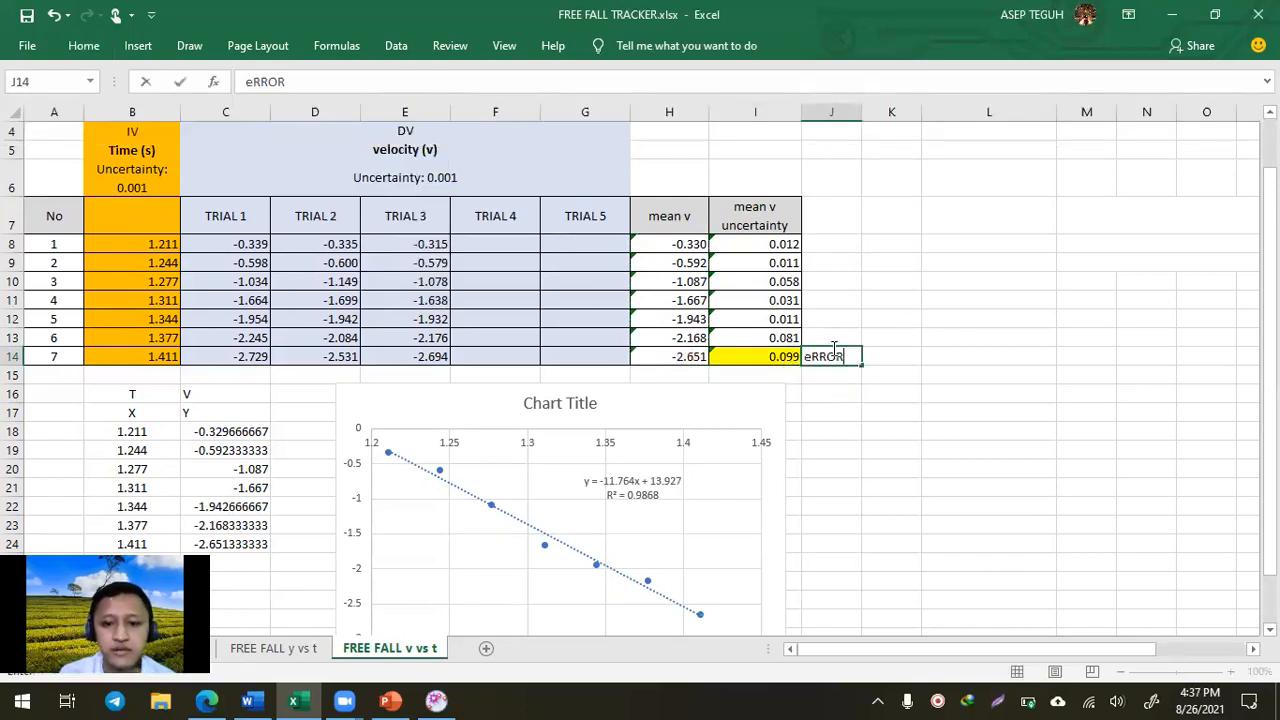
key(BackSpace)
text(for)
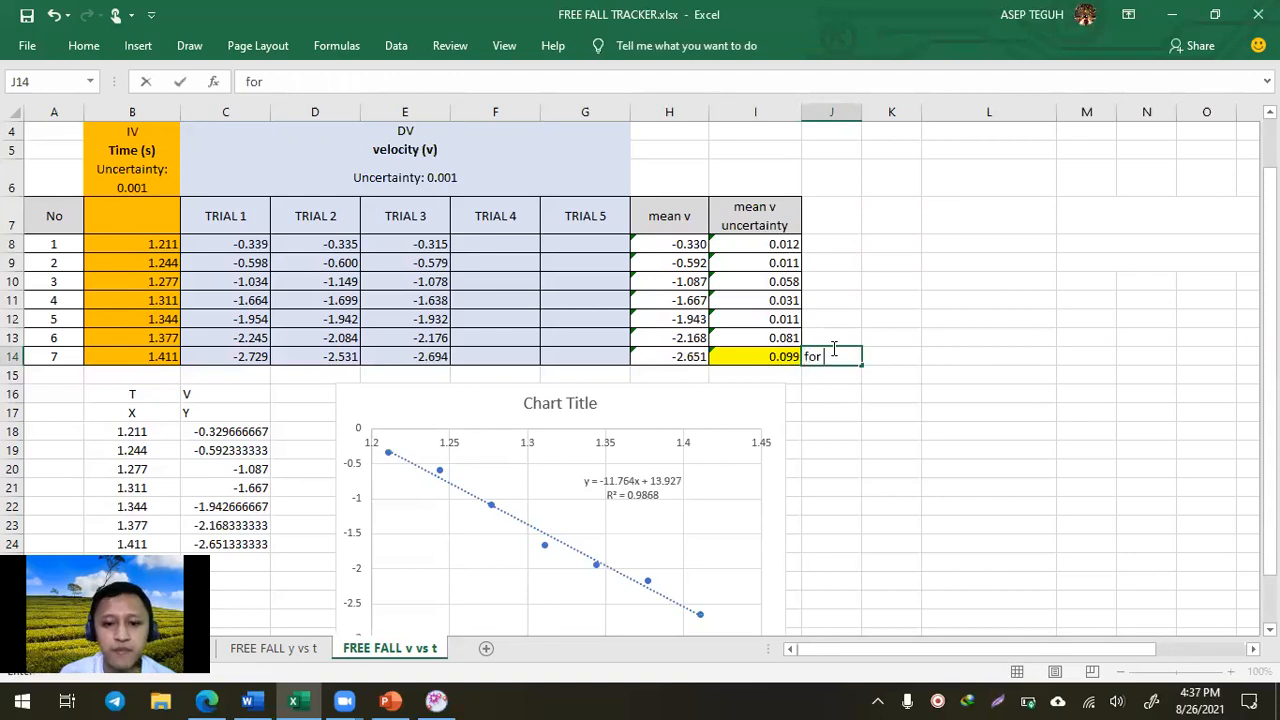
text( Error Bar)
key(Return)
Add error bars to the scatter chart's data points
scroll(757, 493, down, 1)
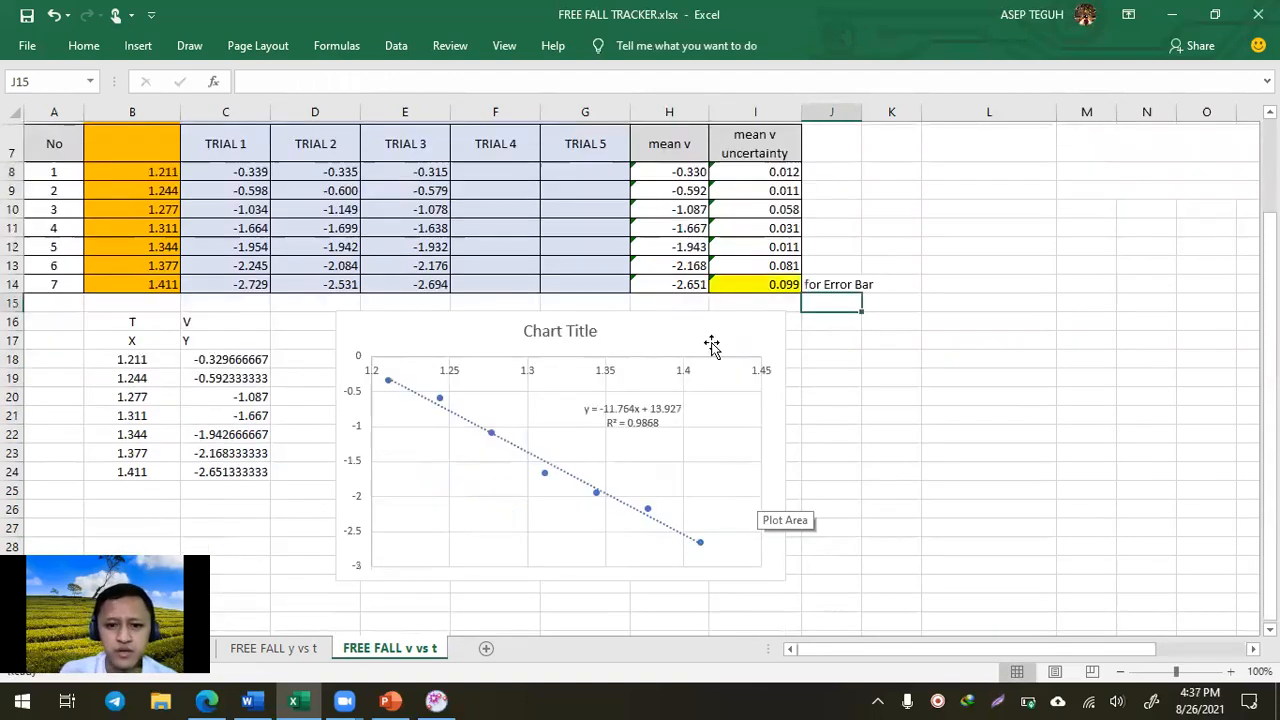
click(757, 493)
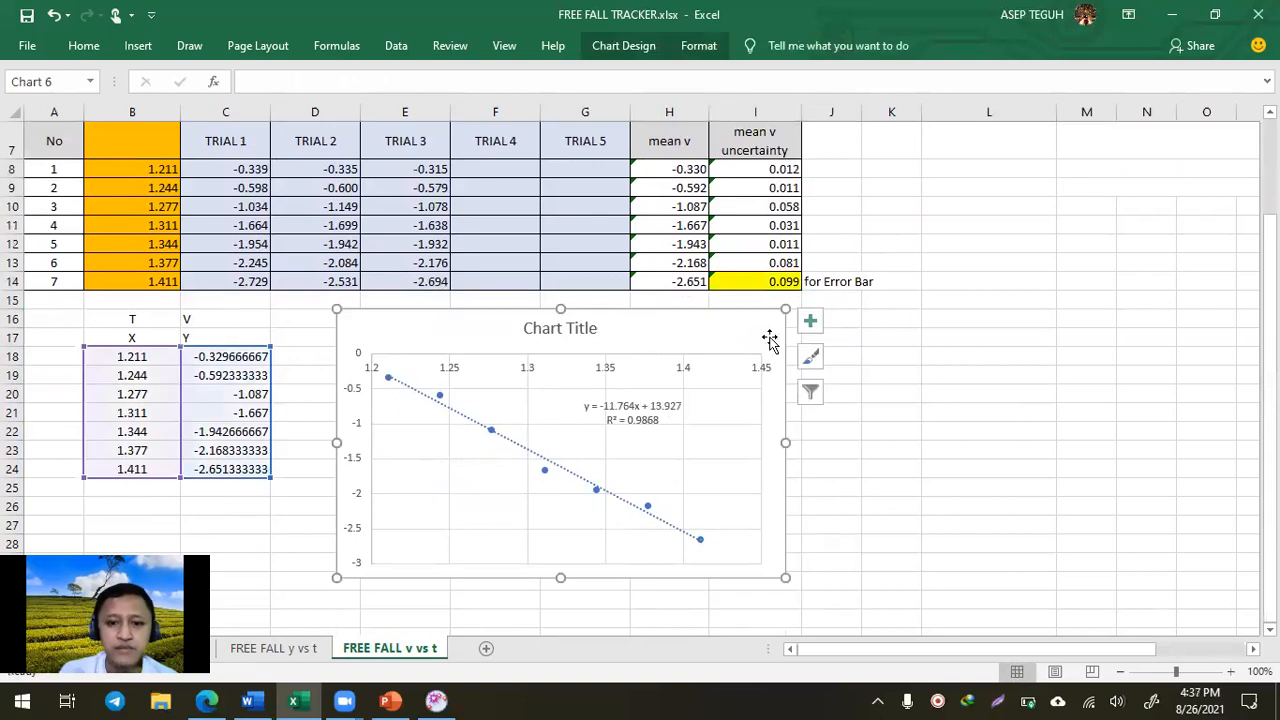
click(810, 320)
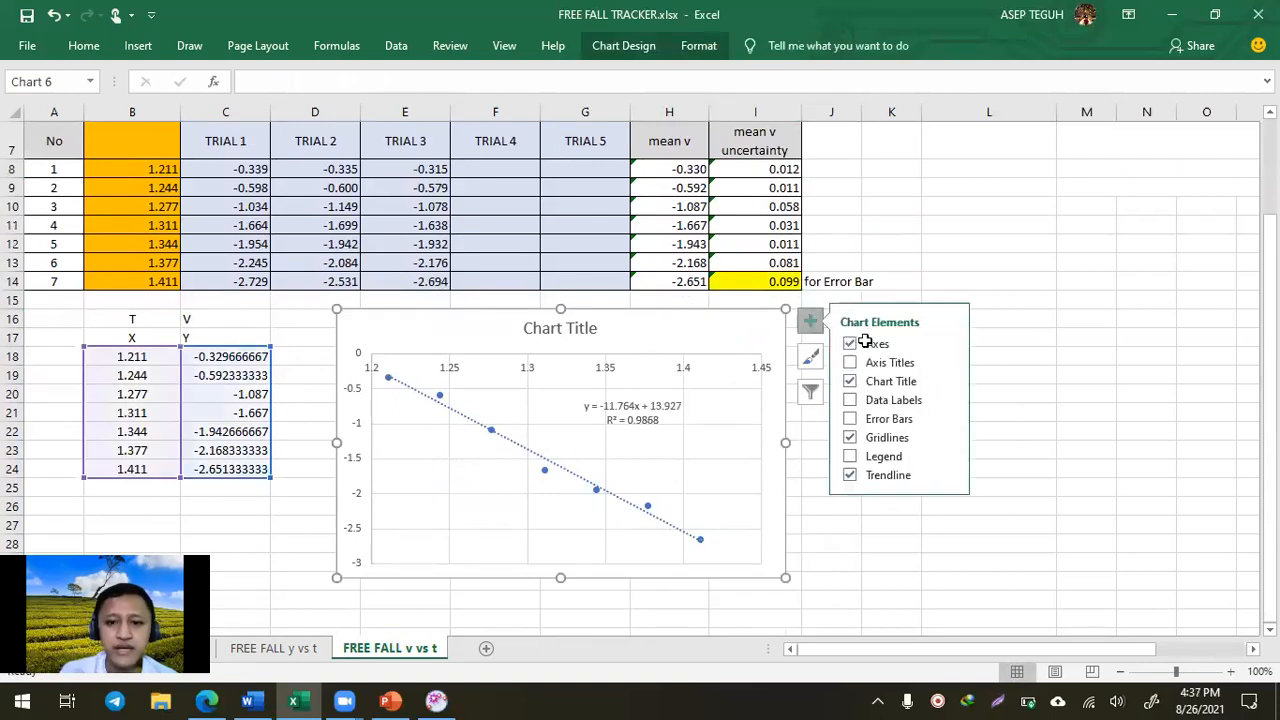
click(855, 419)
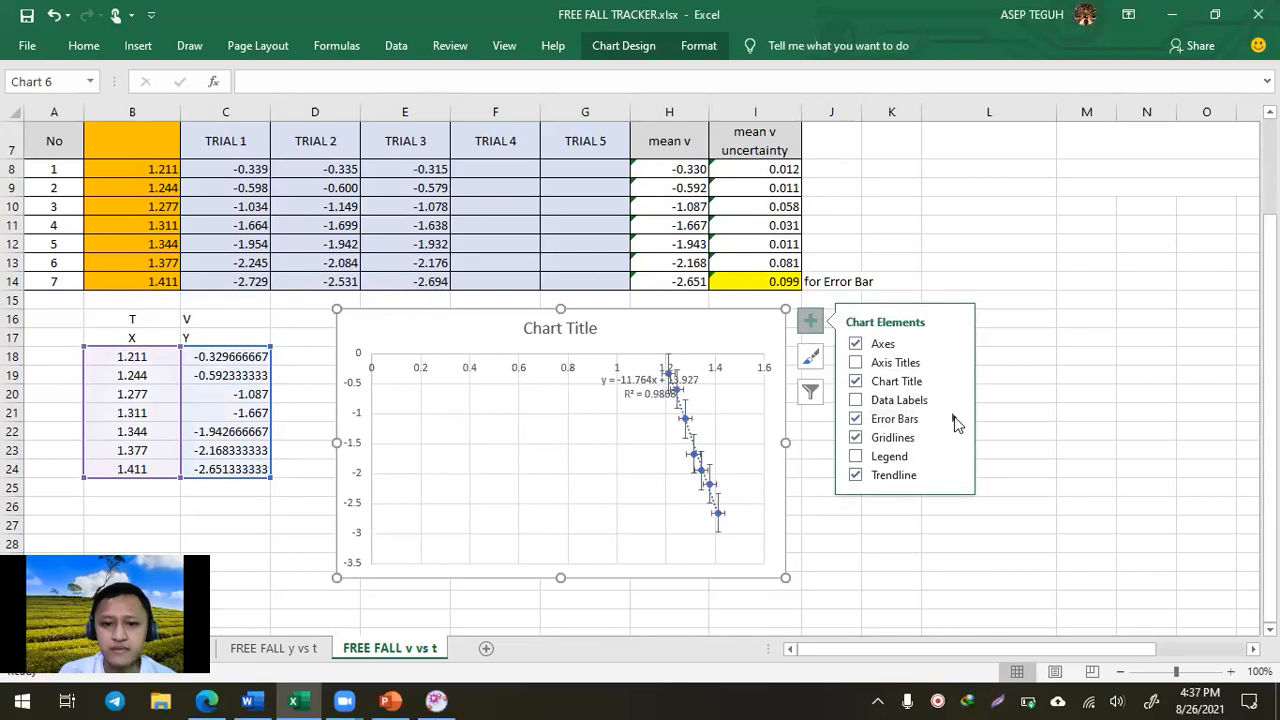
click(1048, 303)
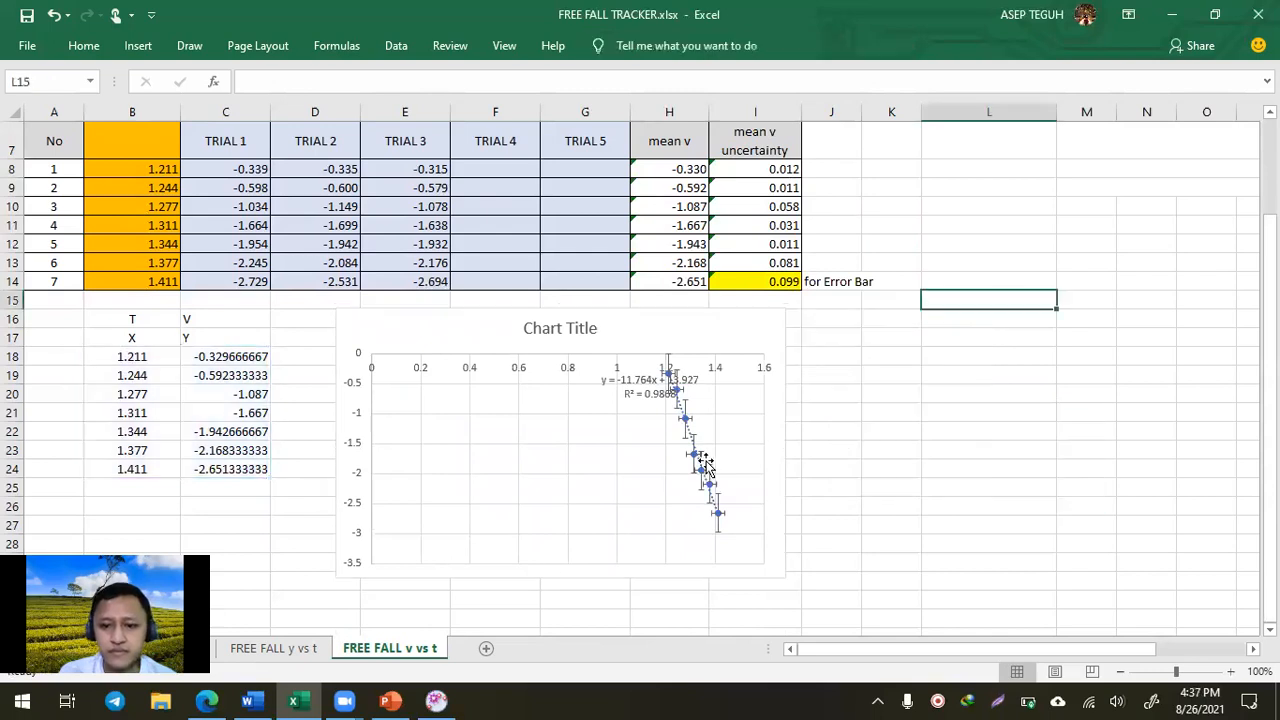
Examine the chart's horizontal and vertical error bars at an enlarged view of 145%
scroll(706, 465, up, 1)
scroll(706, 465, up, 2)
scroll(706, 555, down, 4)
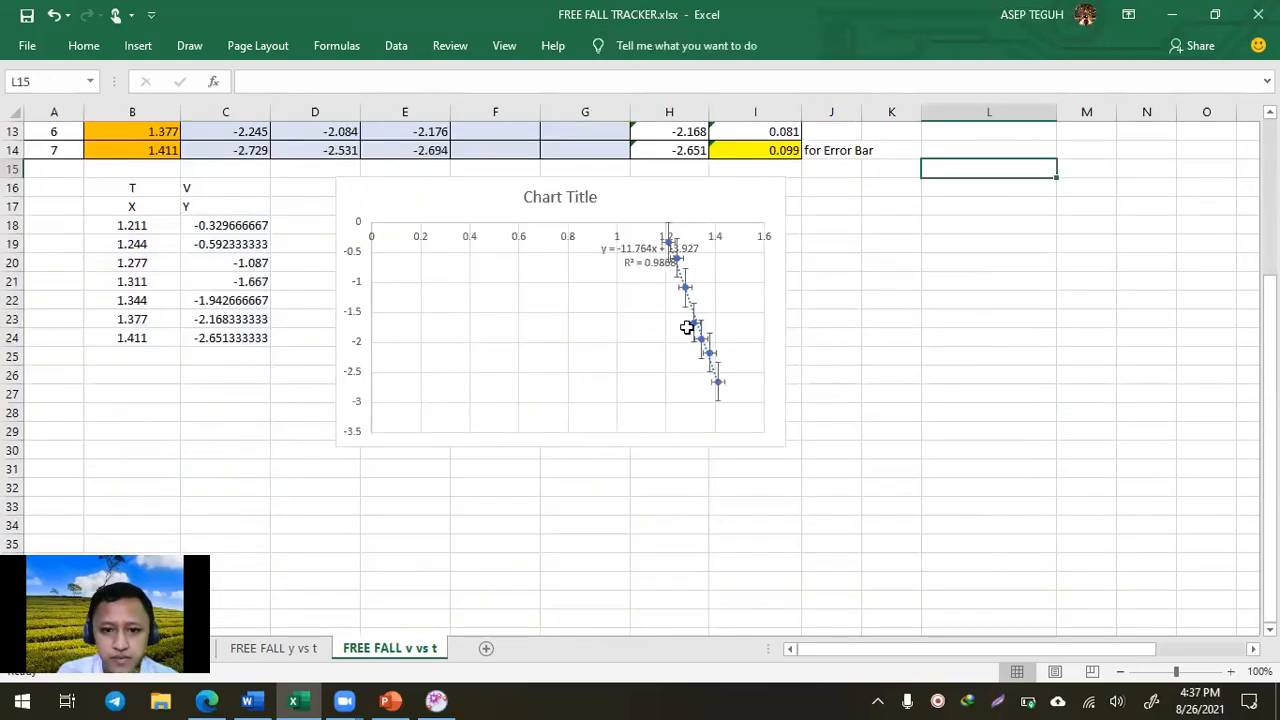
scroll(645, 439, up, 1)
scroll(606, 489, up, 2)
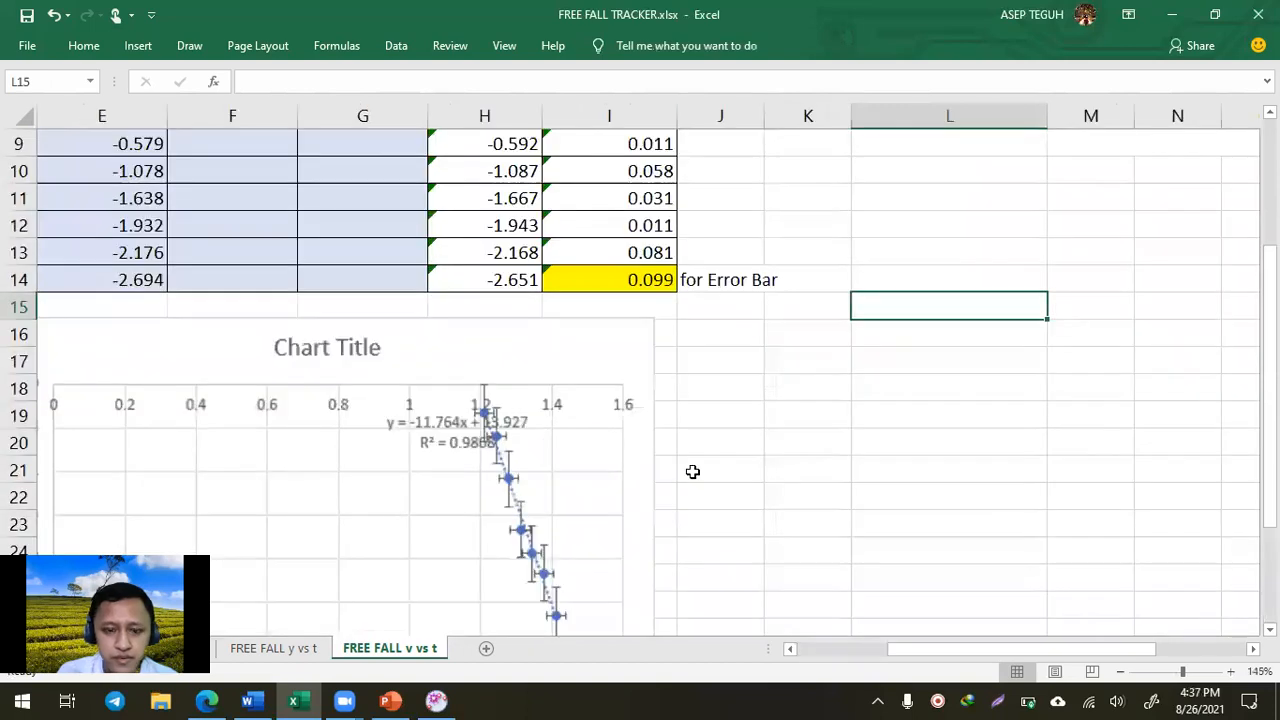
click(709, 355)
key(Left)
key(Left)
key(Left)
key(Left)
key(Left)
key(Left)
key(Left)
key(Left)
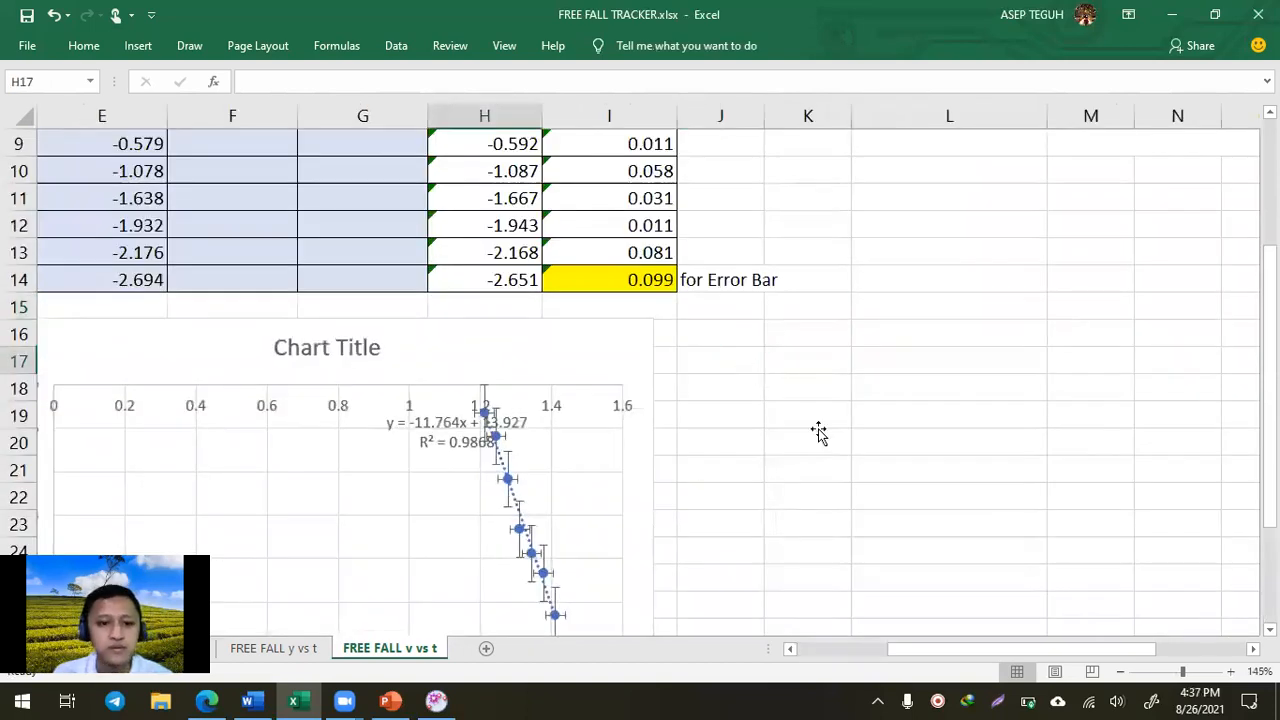
Compare the chart's error bars with the mean v uncertainty values in the table above
scroll(818, 457, down, 2)
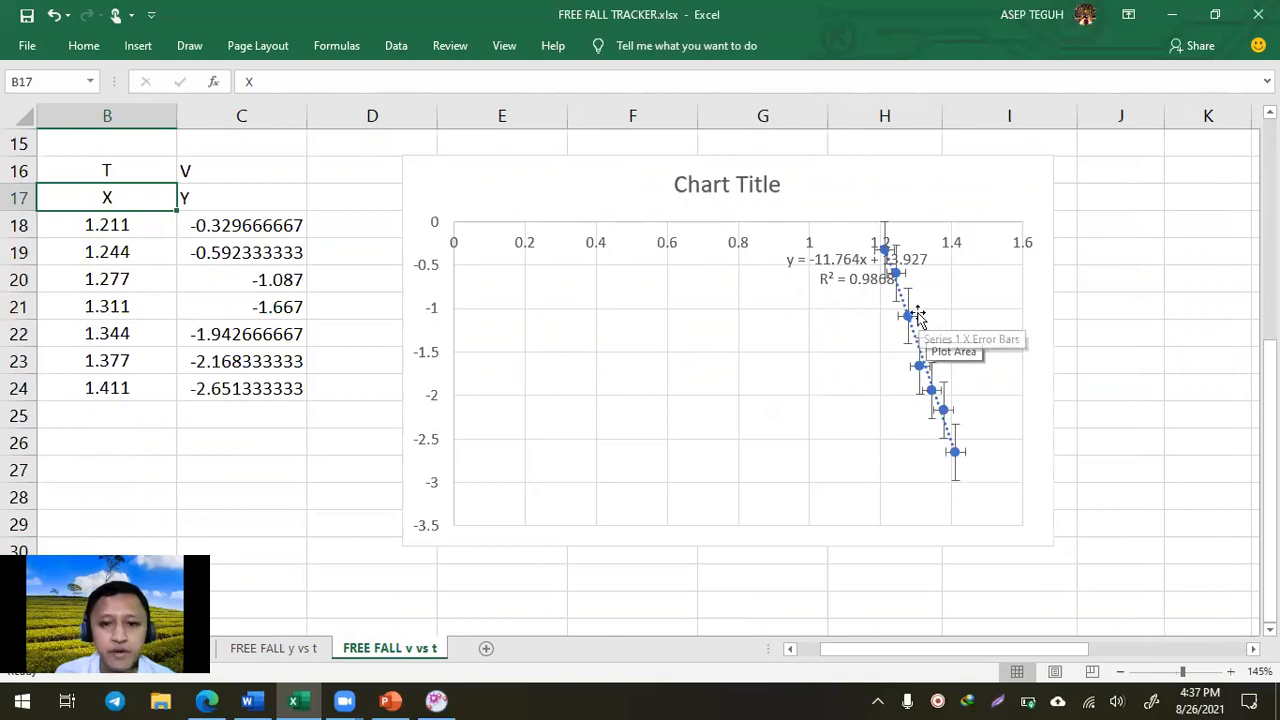
scroll(918, 316, up, 4)
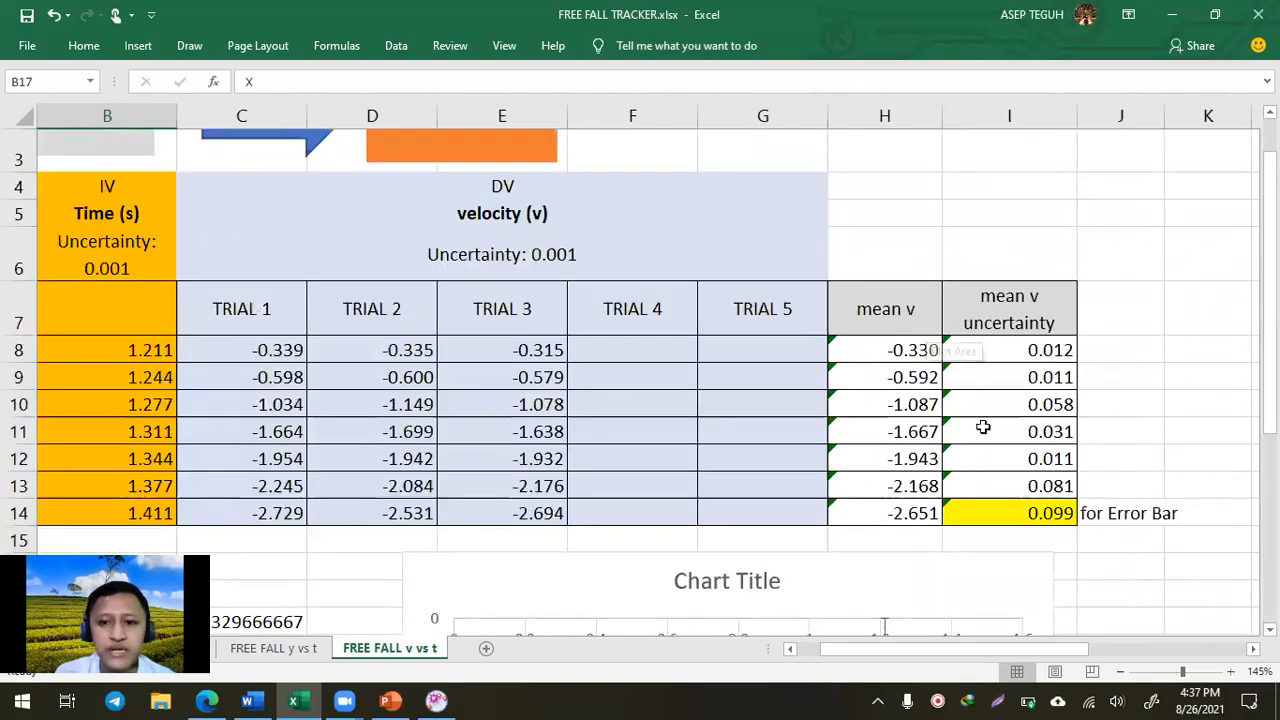
scroll(983, 427, down, 3)
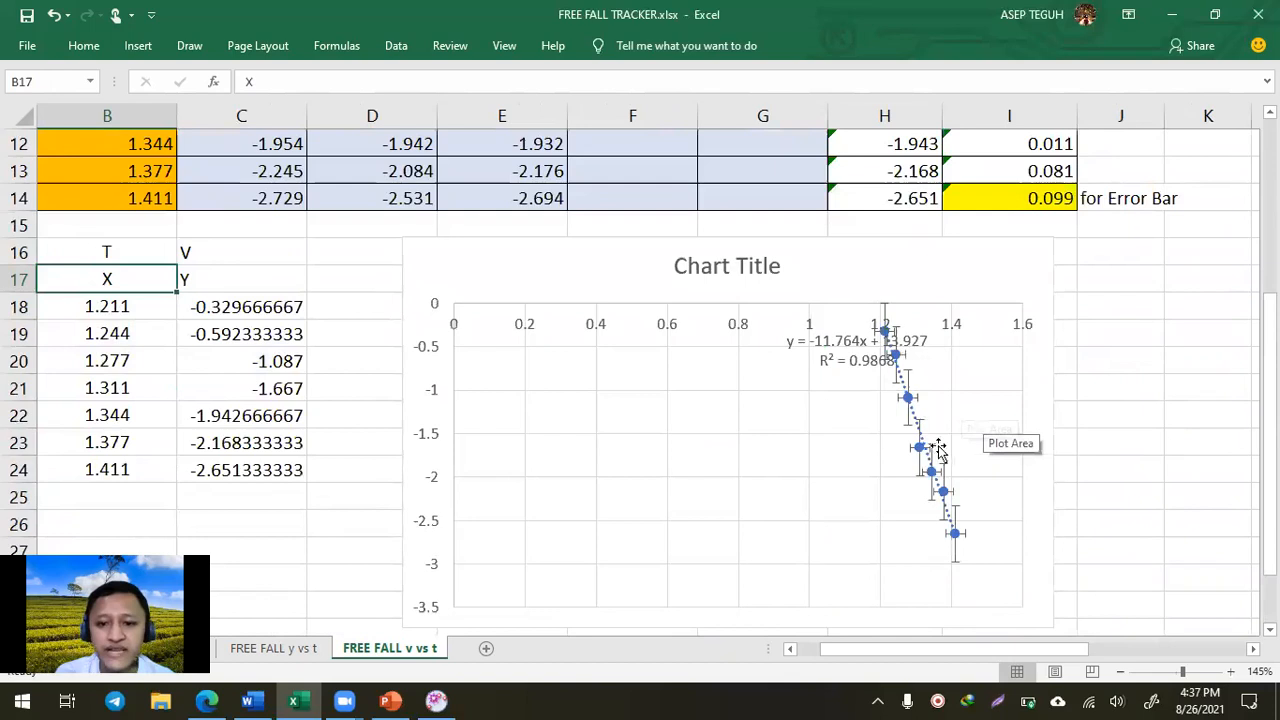
click(922, 430)
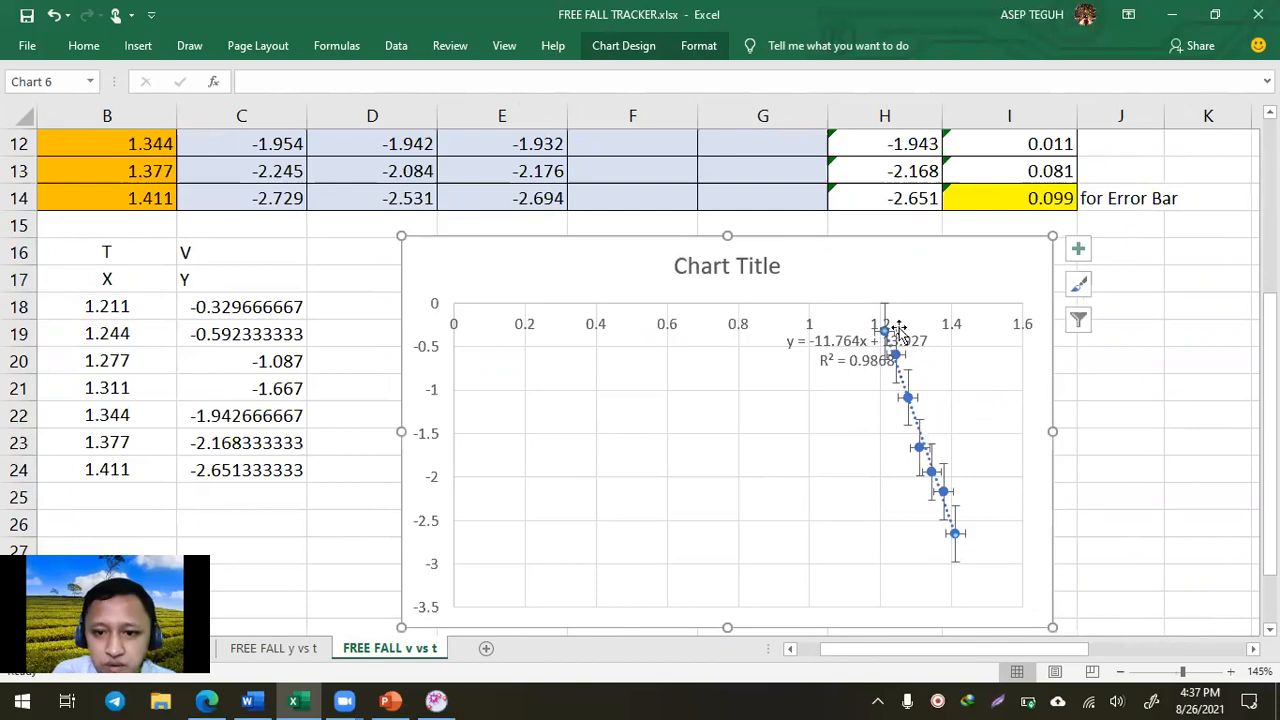
click(915, 455)
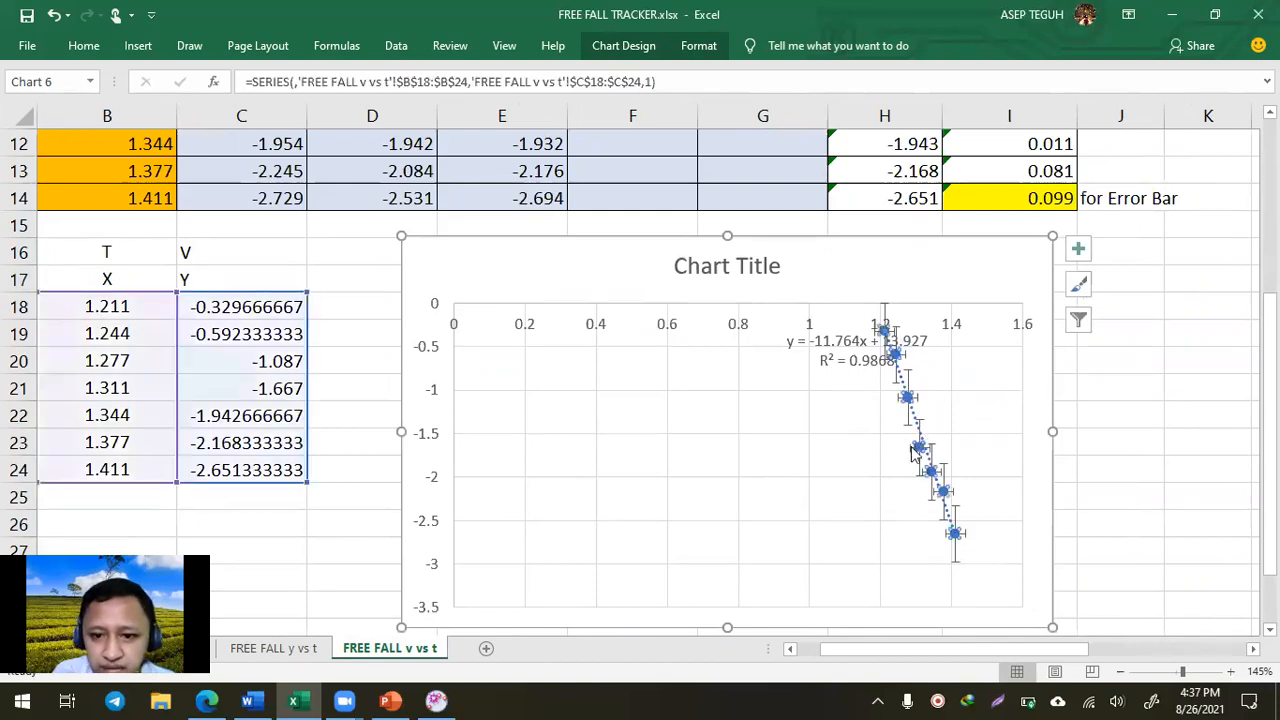
click(1020, 380)
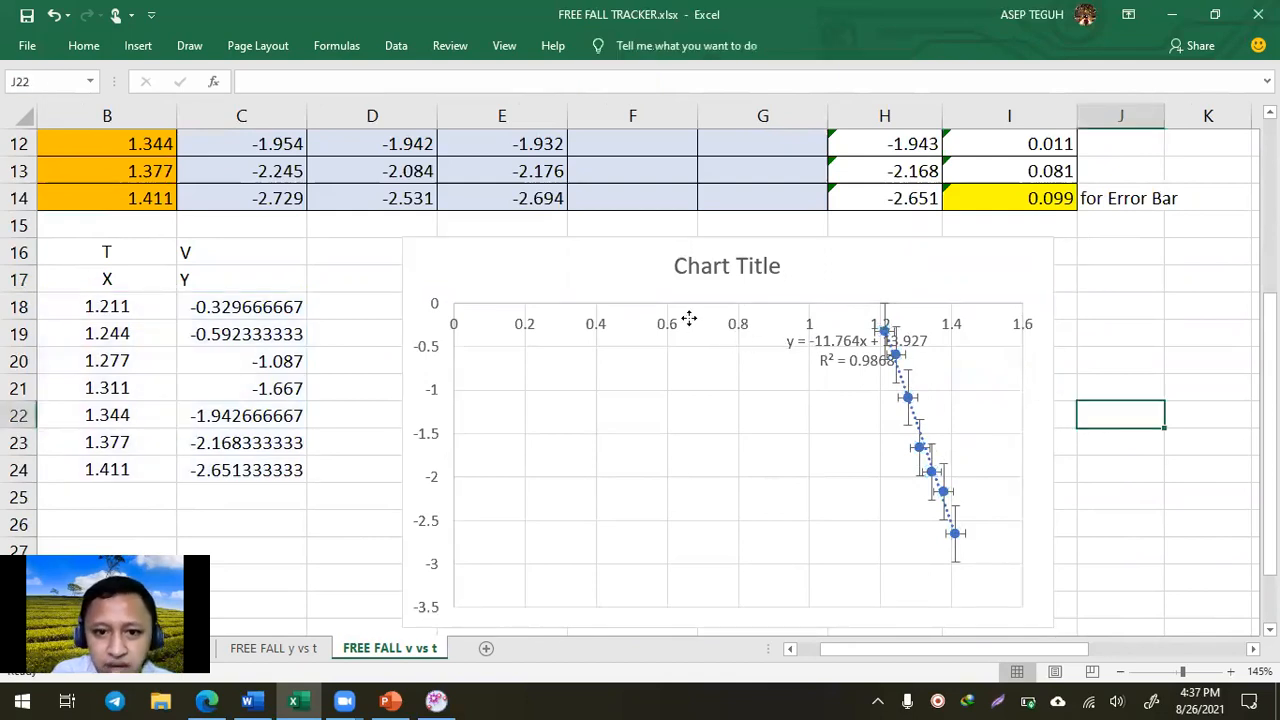
Set the minimum bound of the chart's horizontal axis to 1.2
click(655, 333)
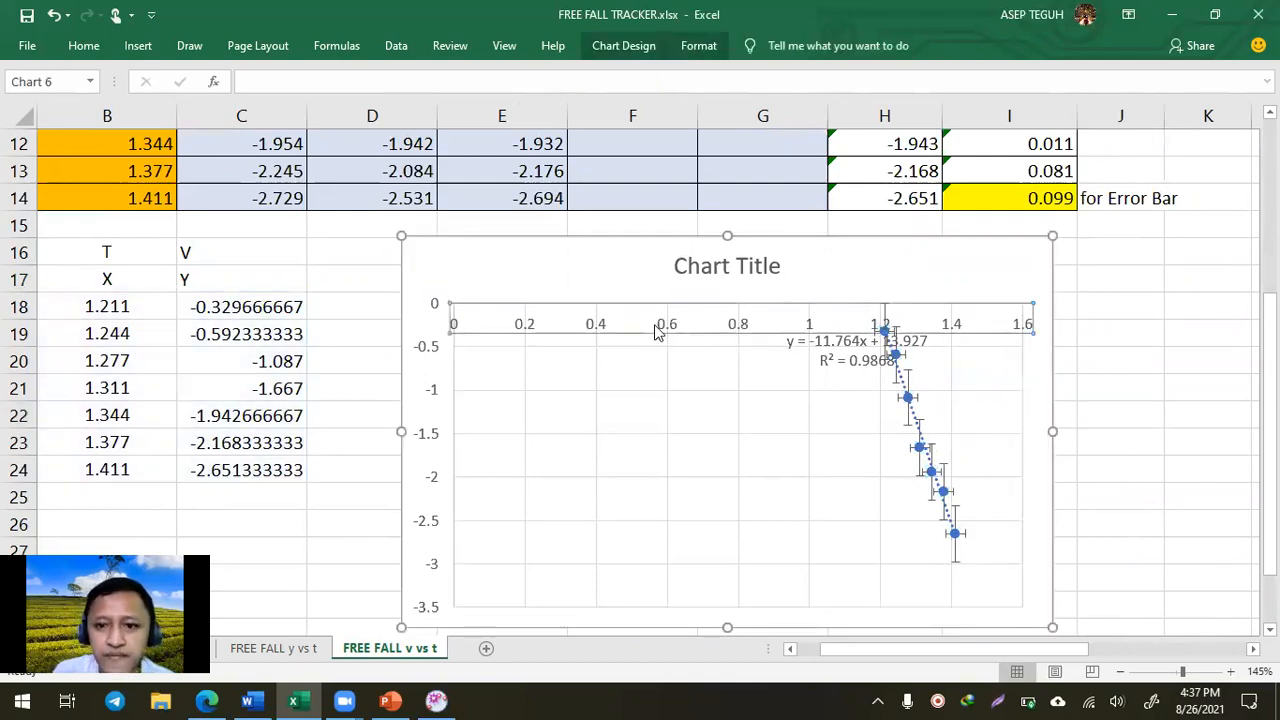
double_click(658, 335)
click(1158, 273)
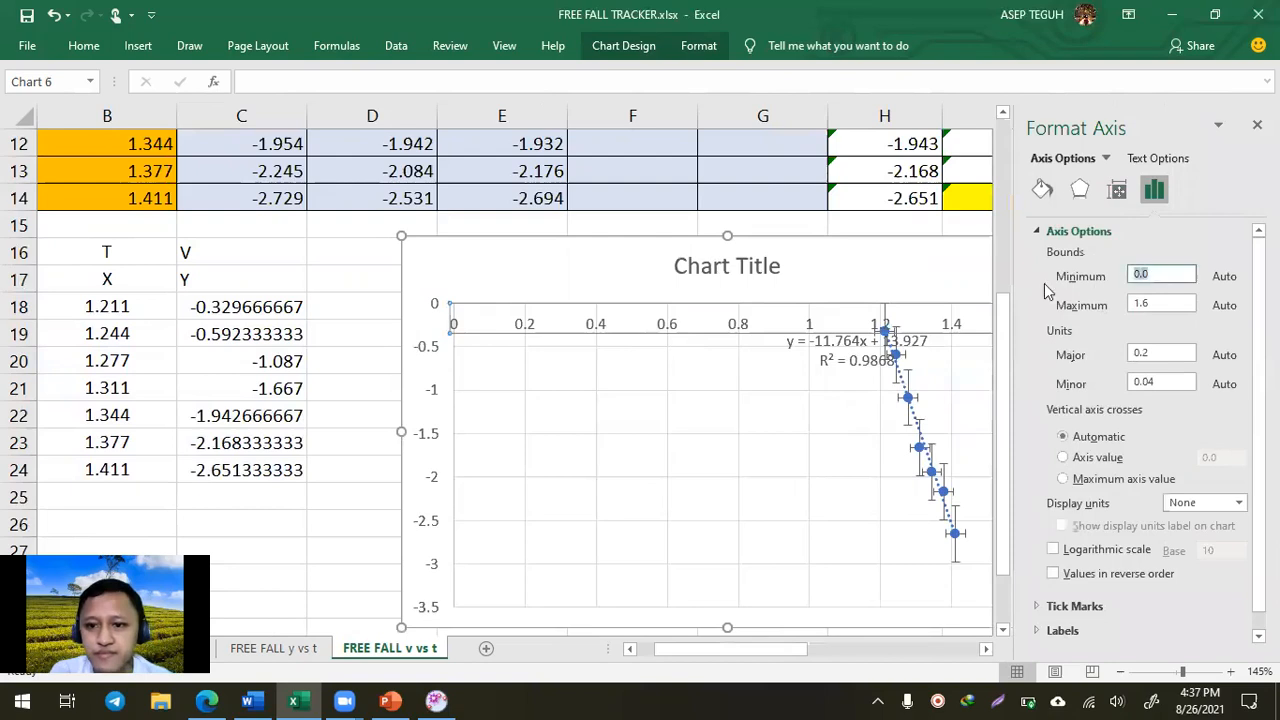
text(1.2)
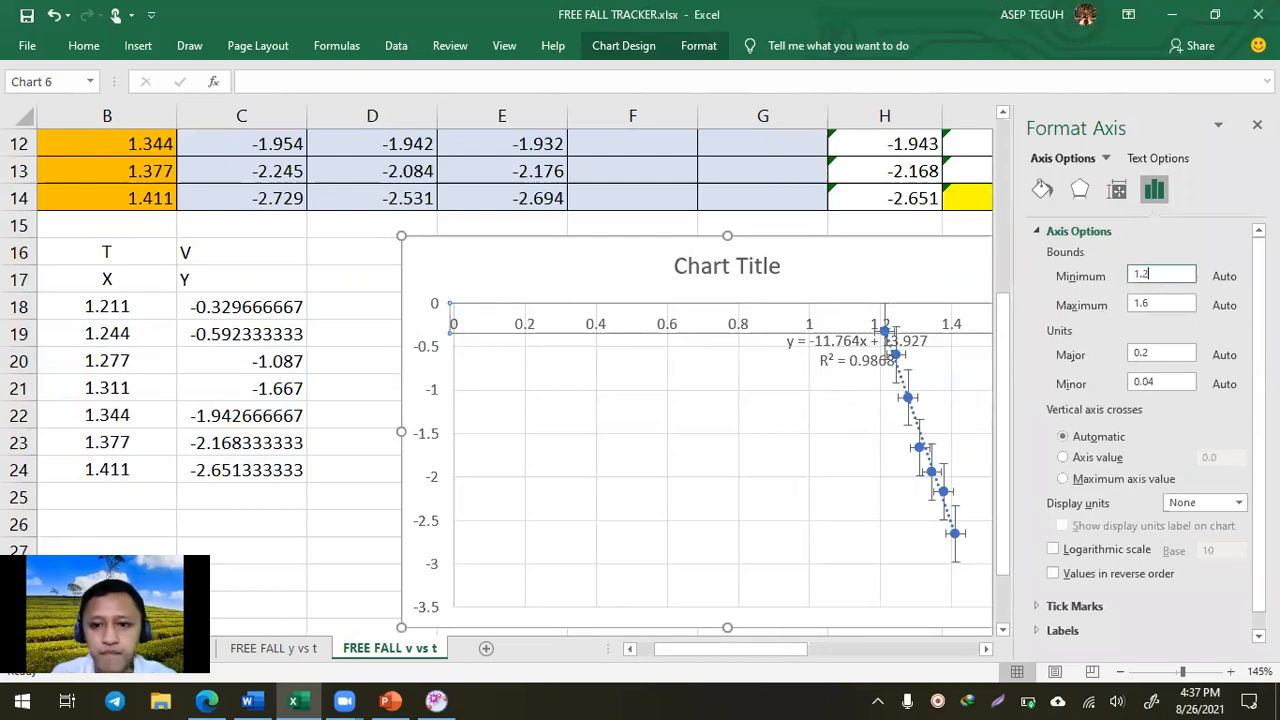
key(Return)
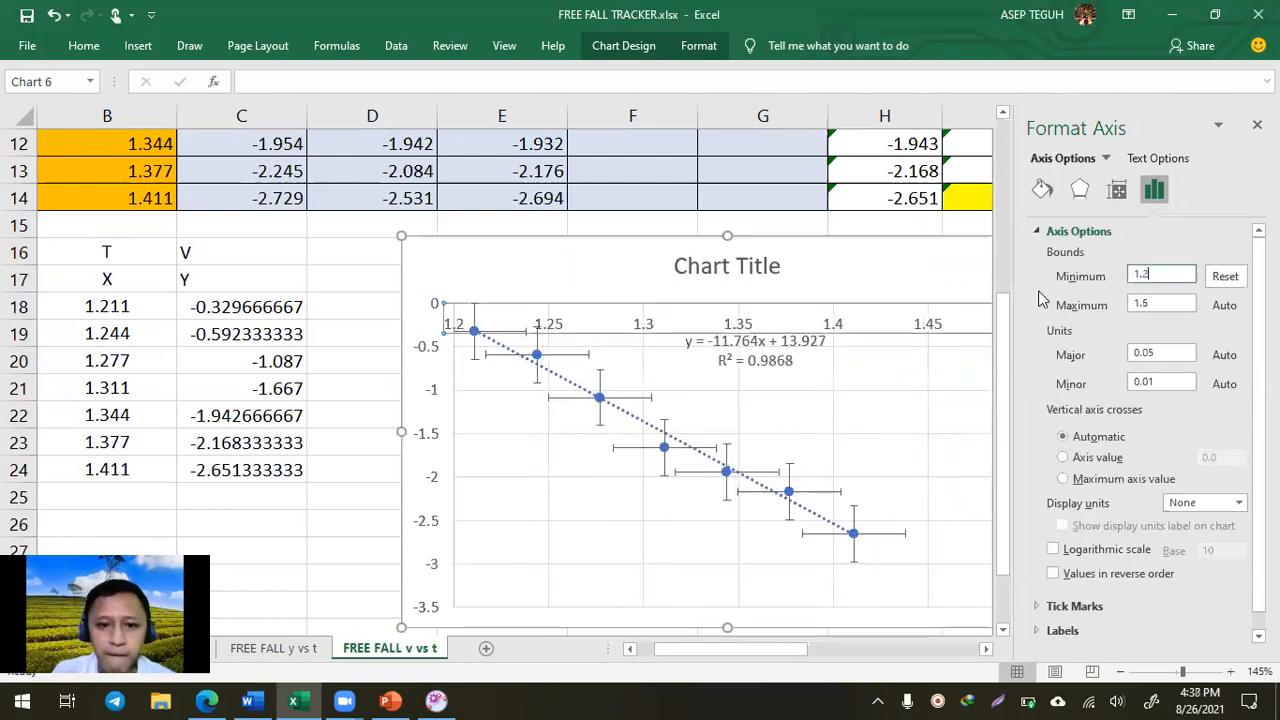
click(1257, 125)
click(1117, 299)
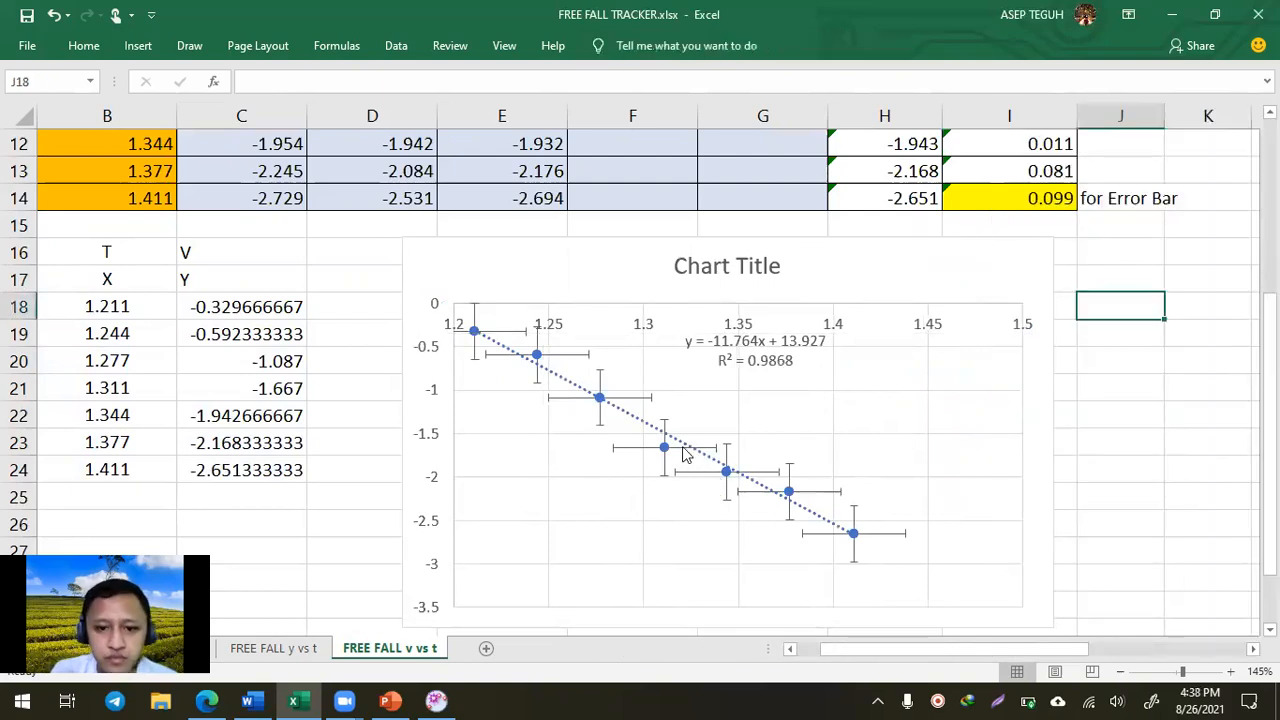
Delete the horizontal error bars from the scatter chart, keeping the vertical ones
click(632, 450)
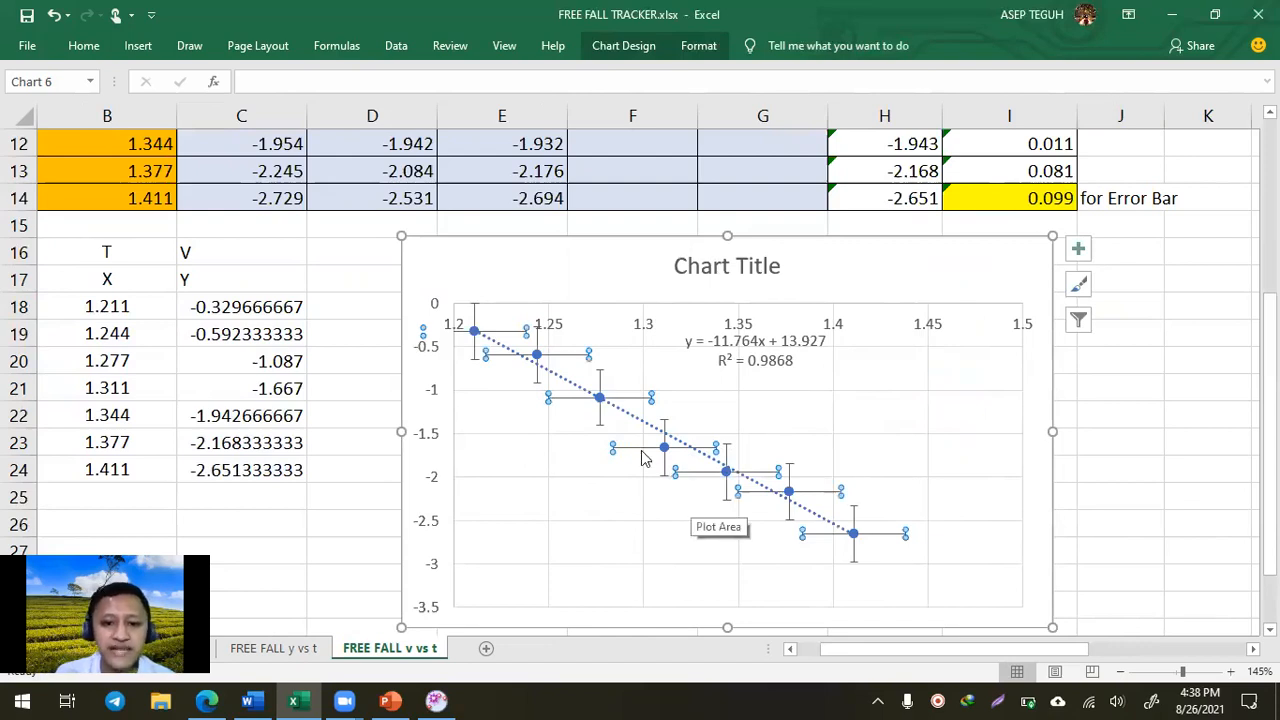
click(600, 383)
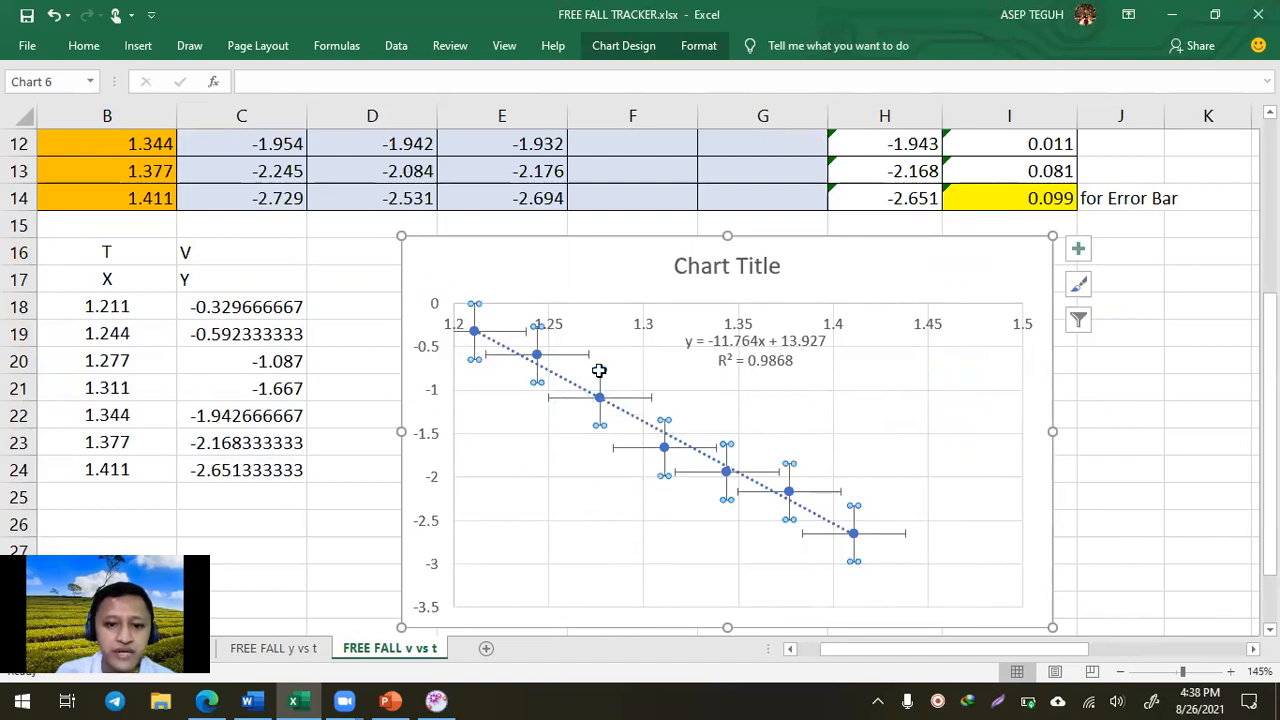
click(565, 399)
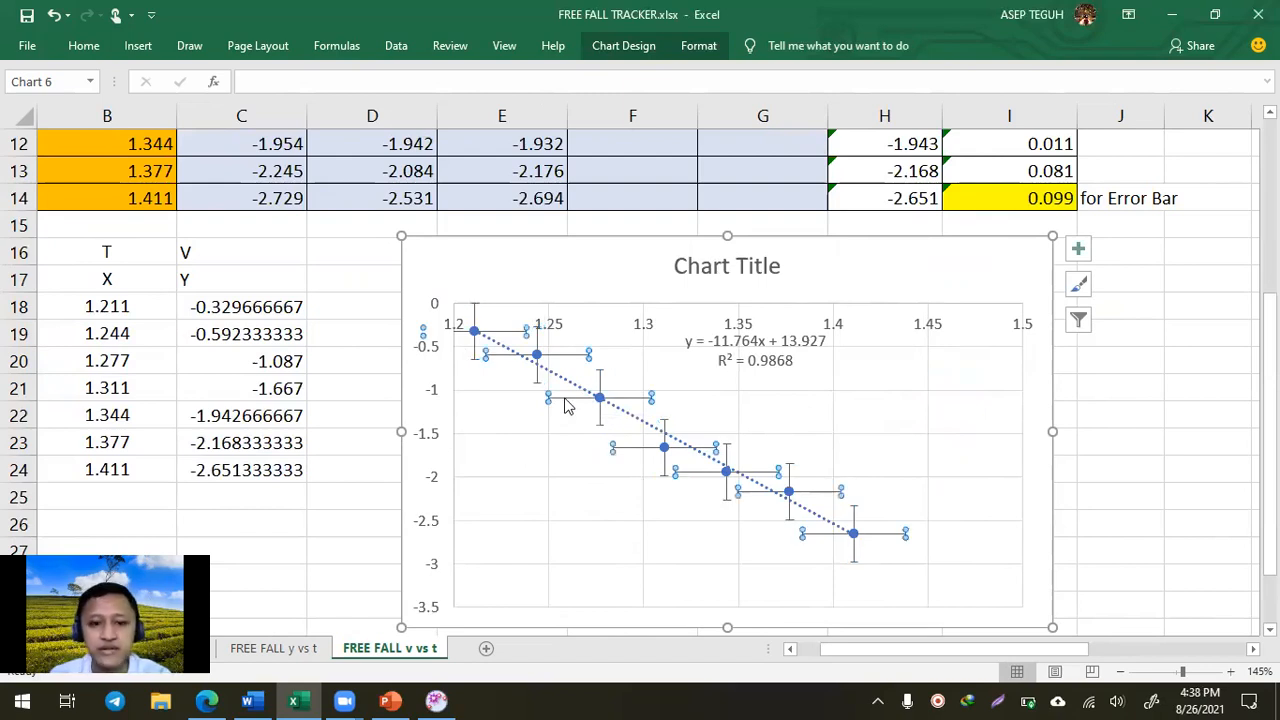
key(Delete)
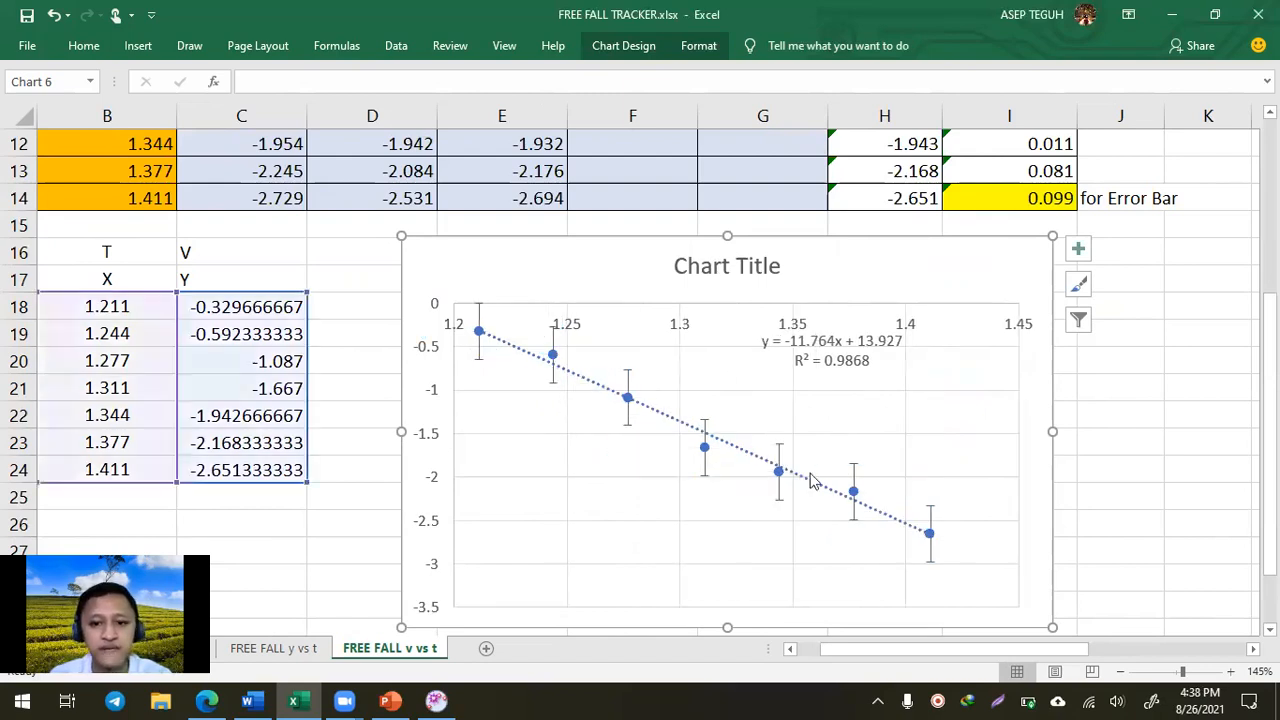
Set the error amount of the vertical error bars to a fixed value of 0.09
click(628, 388)
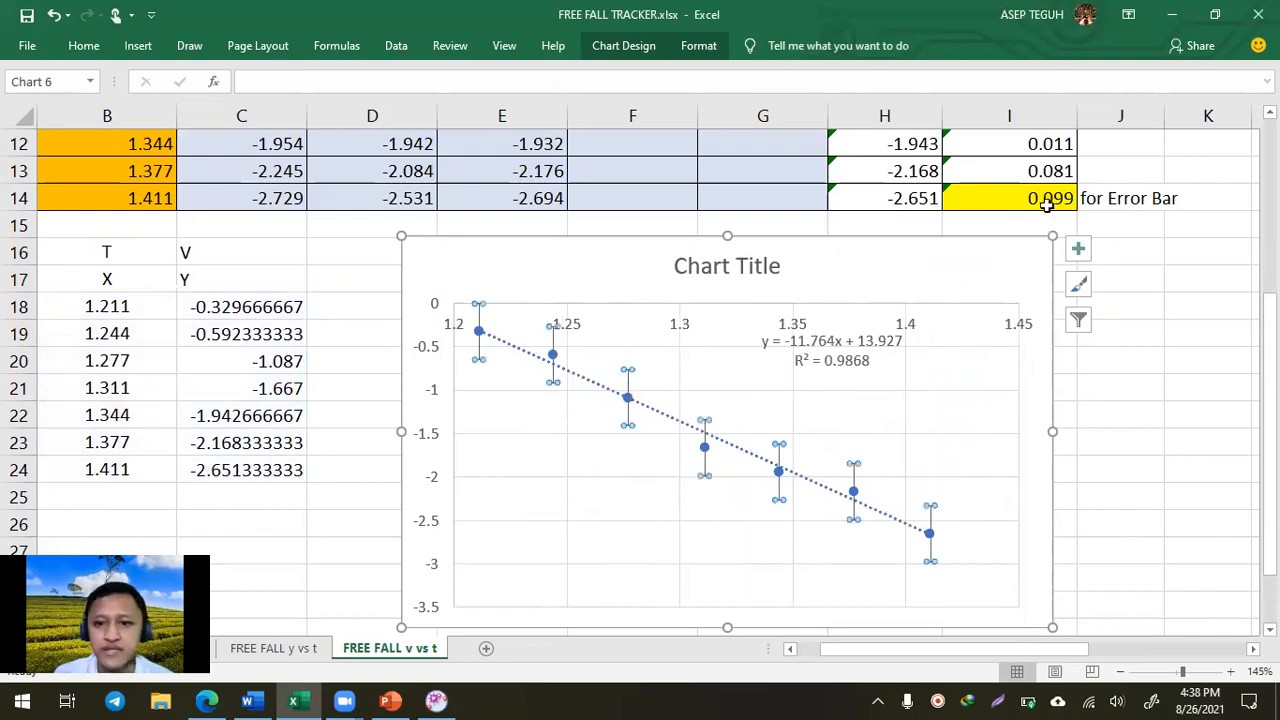
click(1078, 250)
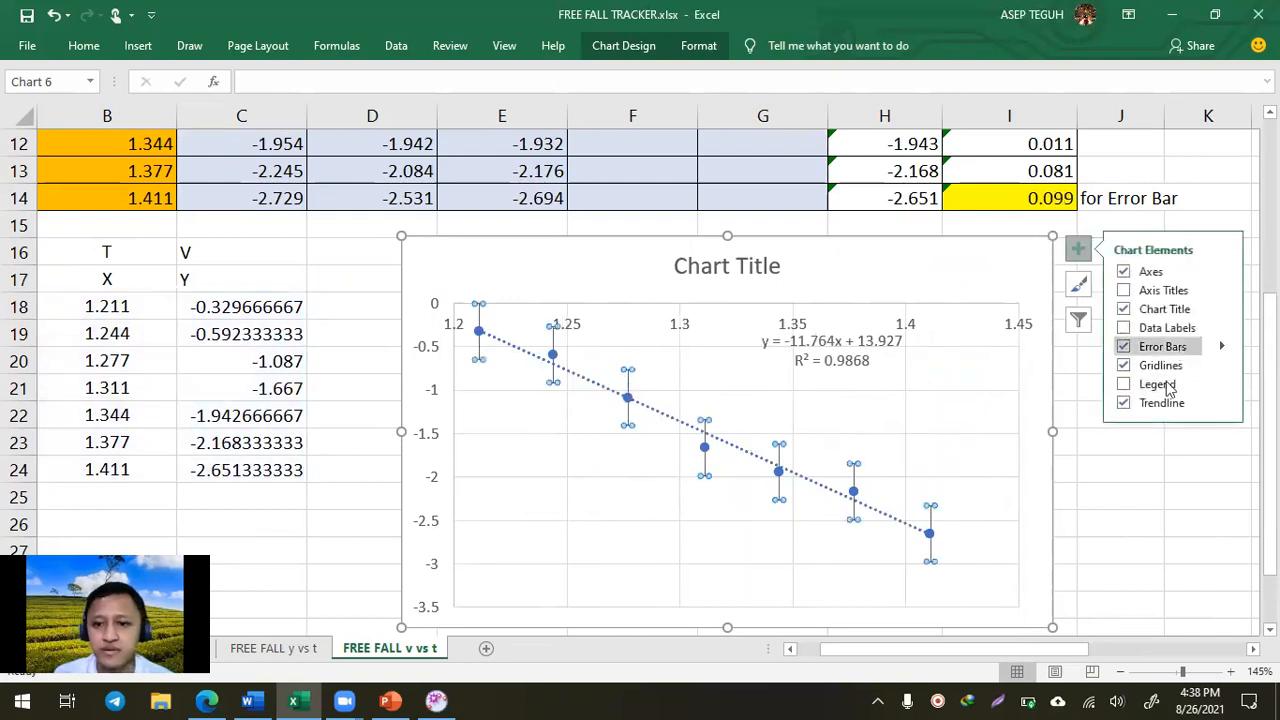
click(1222, 350)
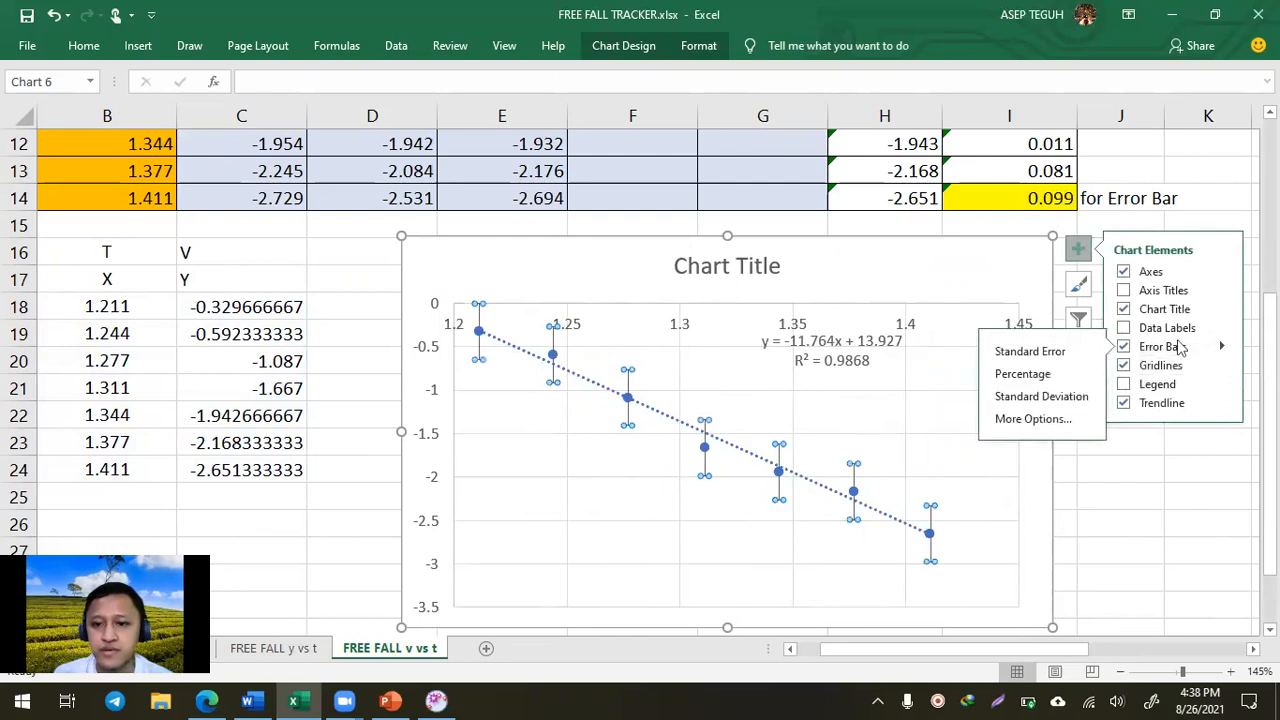
click(1034, 419)
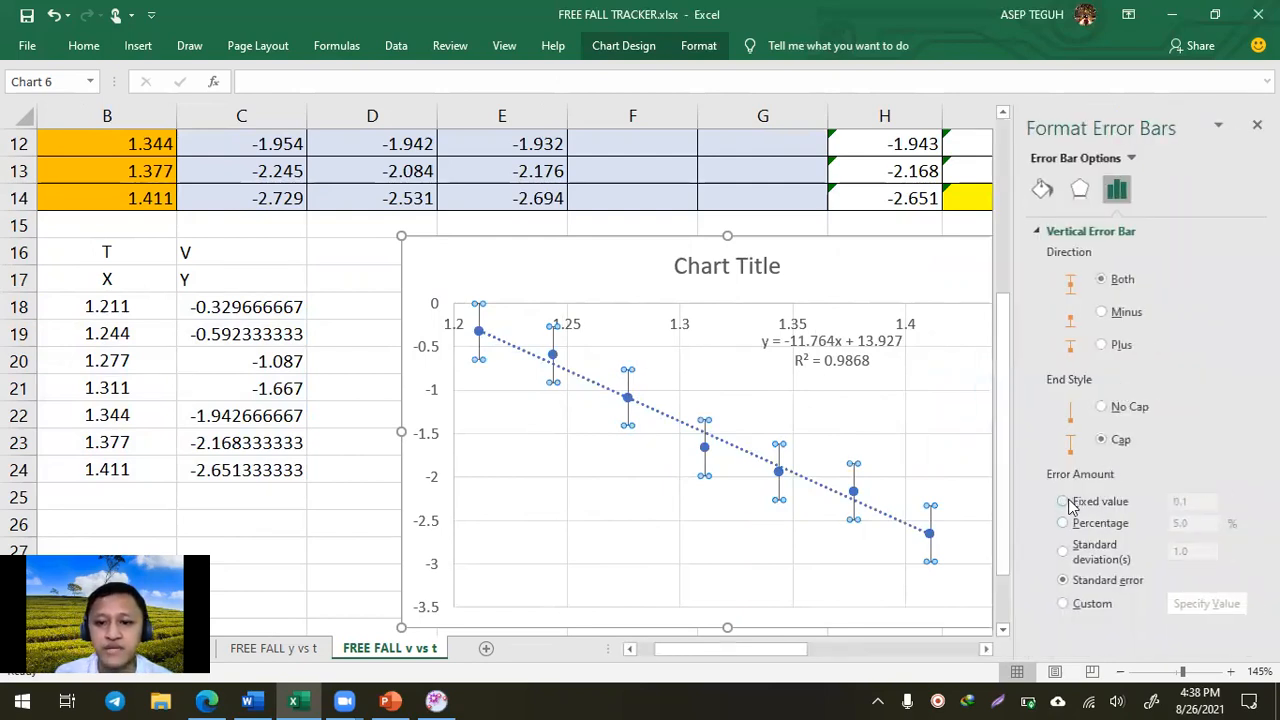
click(1066, 502)
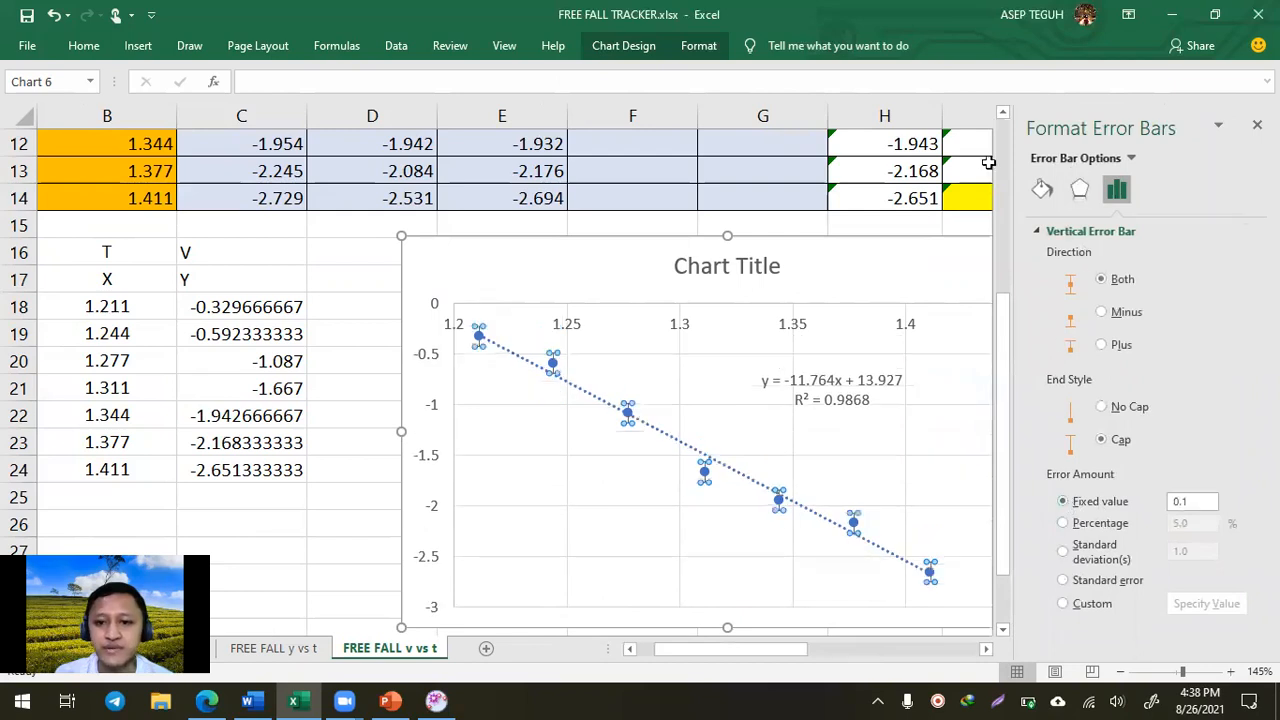
click(1184, 503)
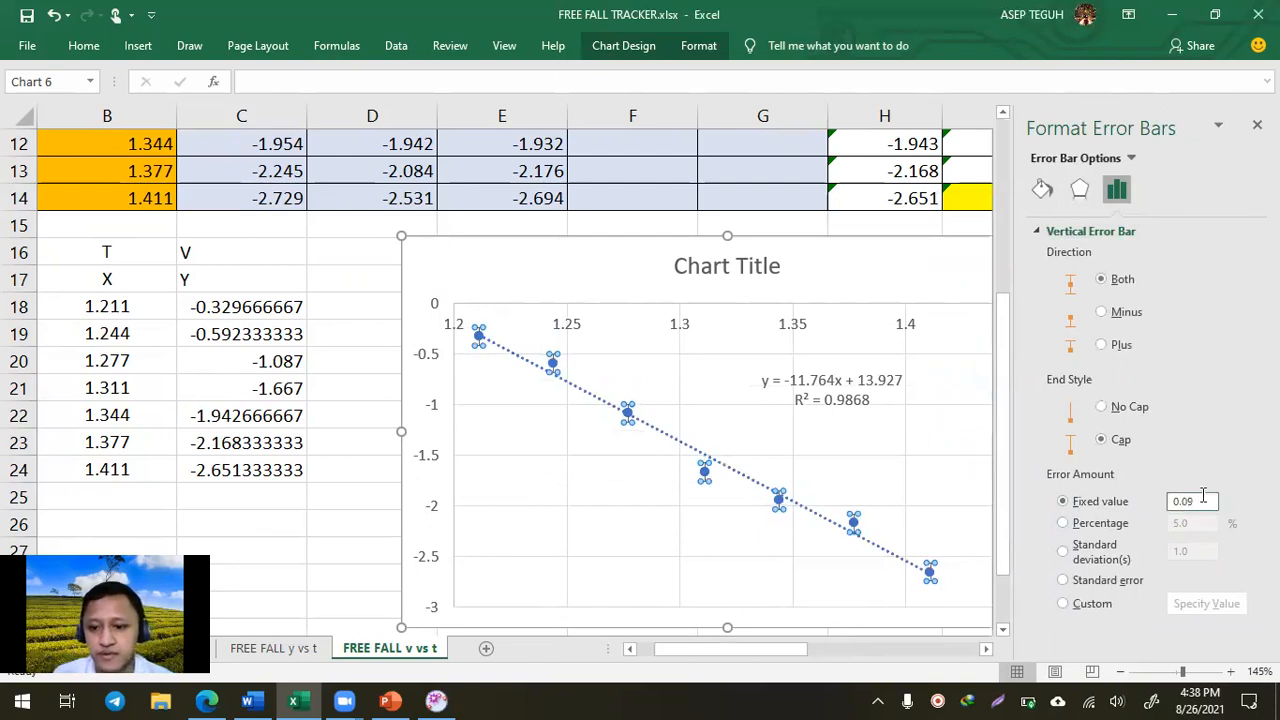
click(1257, 124)
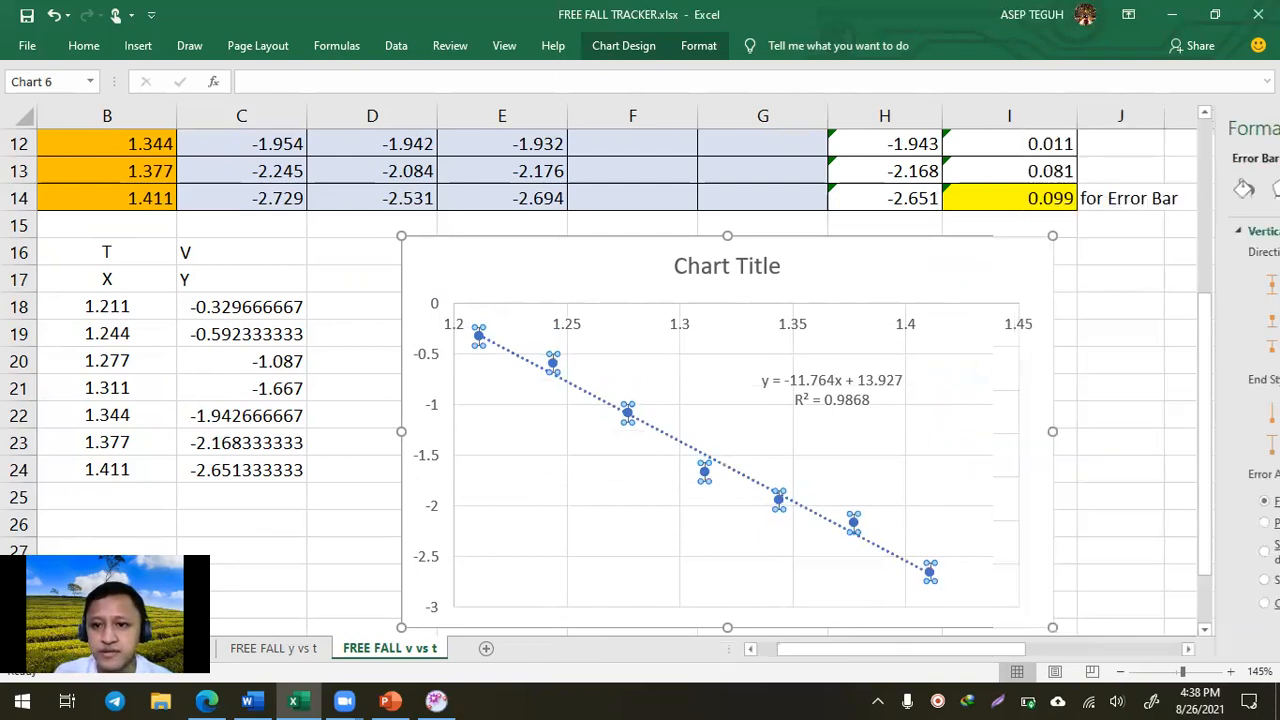
click(1172, 260)
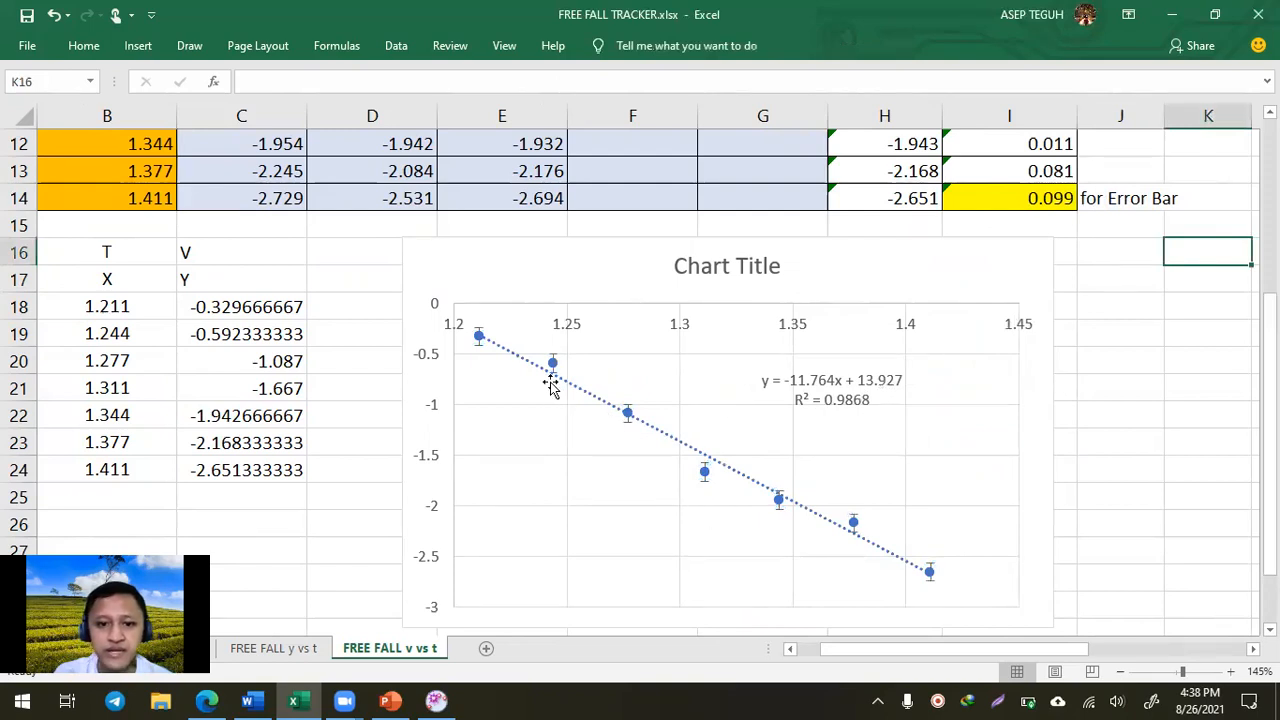
scroll(548, 388, down, 1)
scroll(542, 394, up, 1)
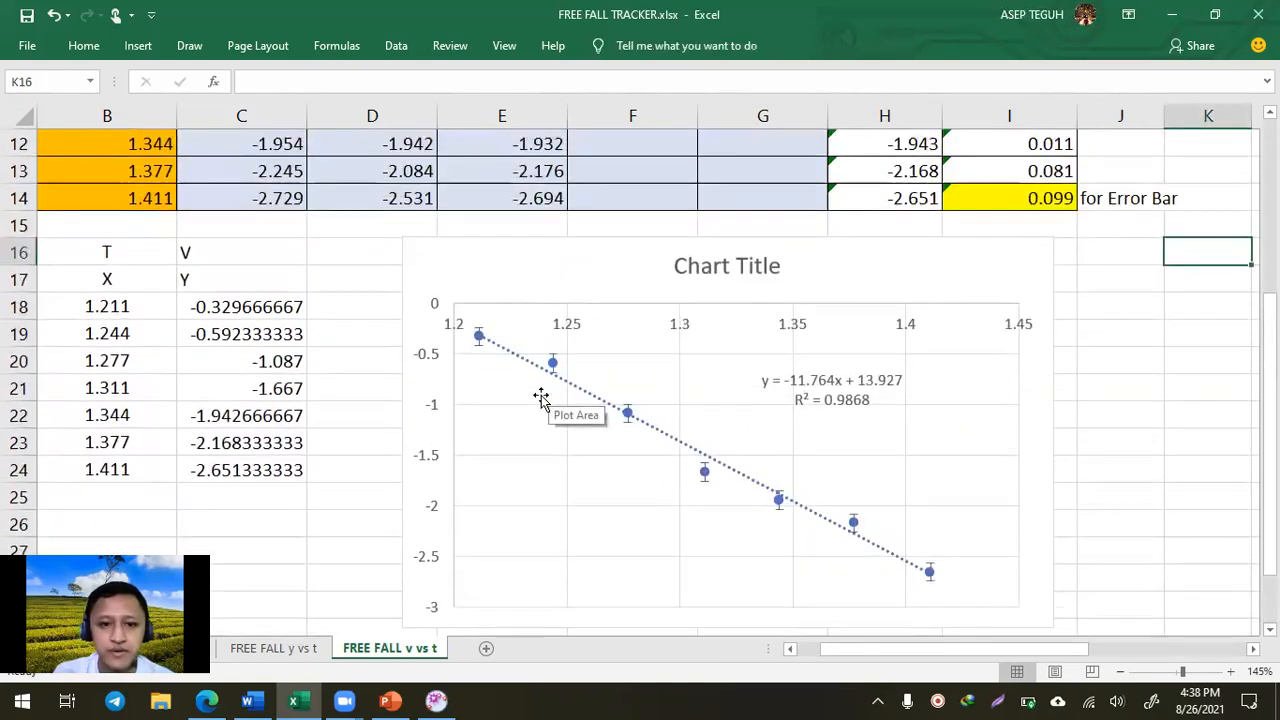
Record the trendline's gradient beside the chart, with the label "m=" in J16 and the value -11.764 in K16
scroll(541, 398, up, 3)
ctrl+scroll(535, 400, down, 1)
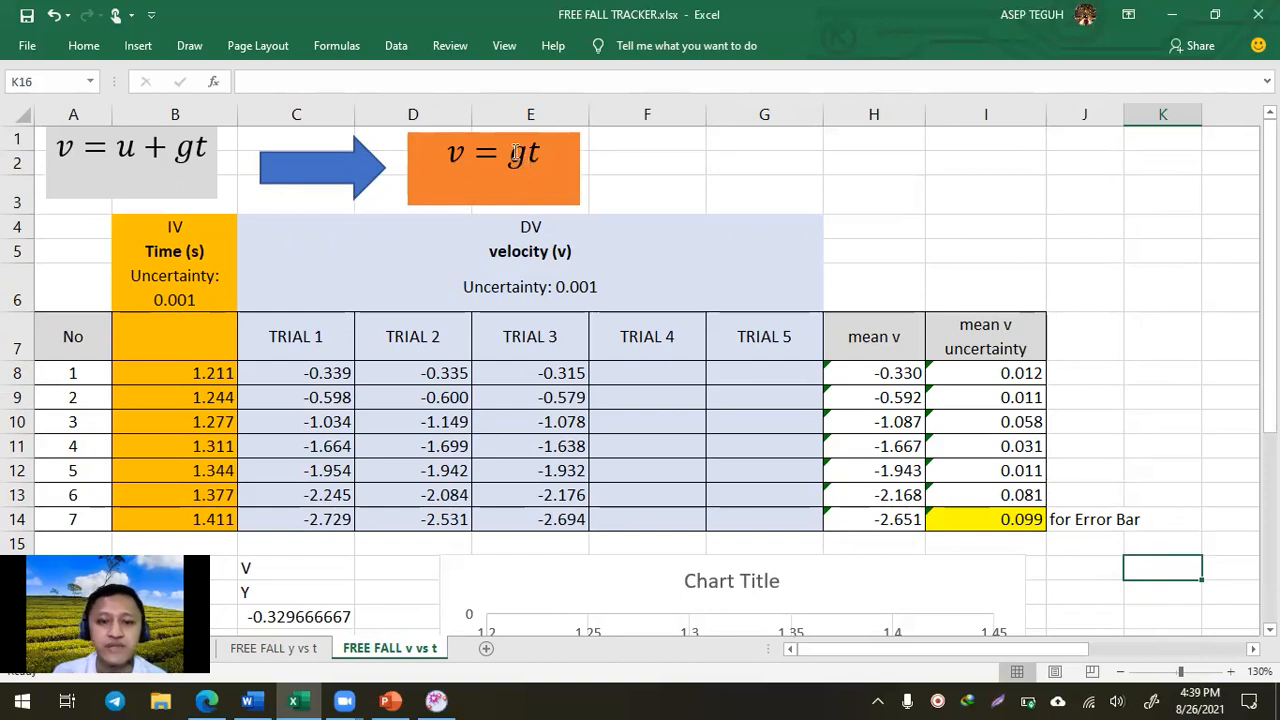
scroll(515, 152, down, 3)
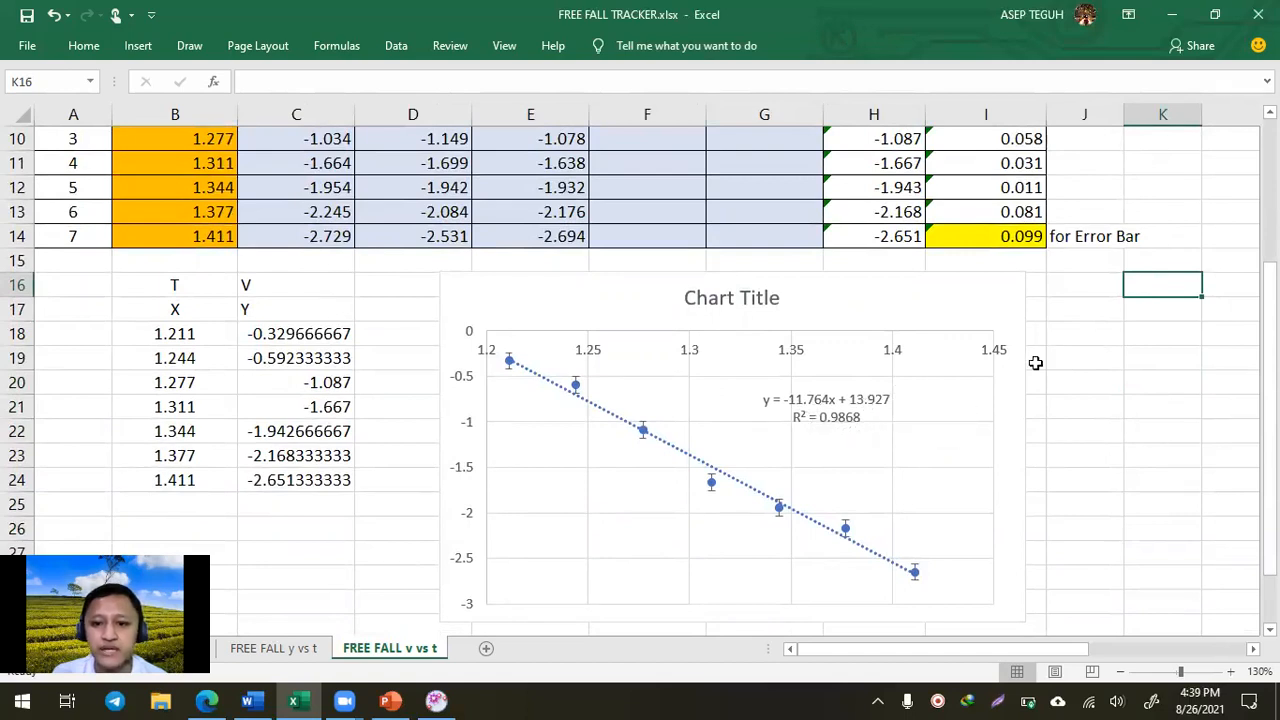
click(1086, 285)
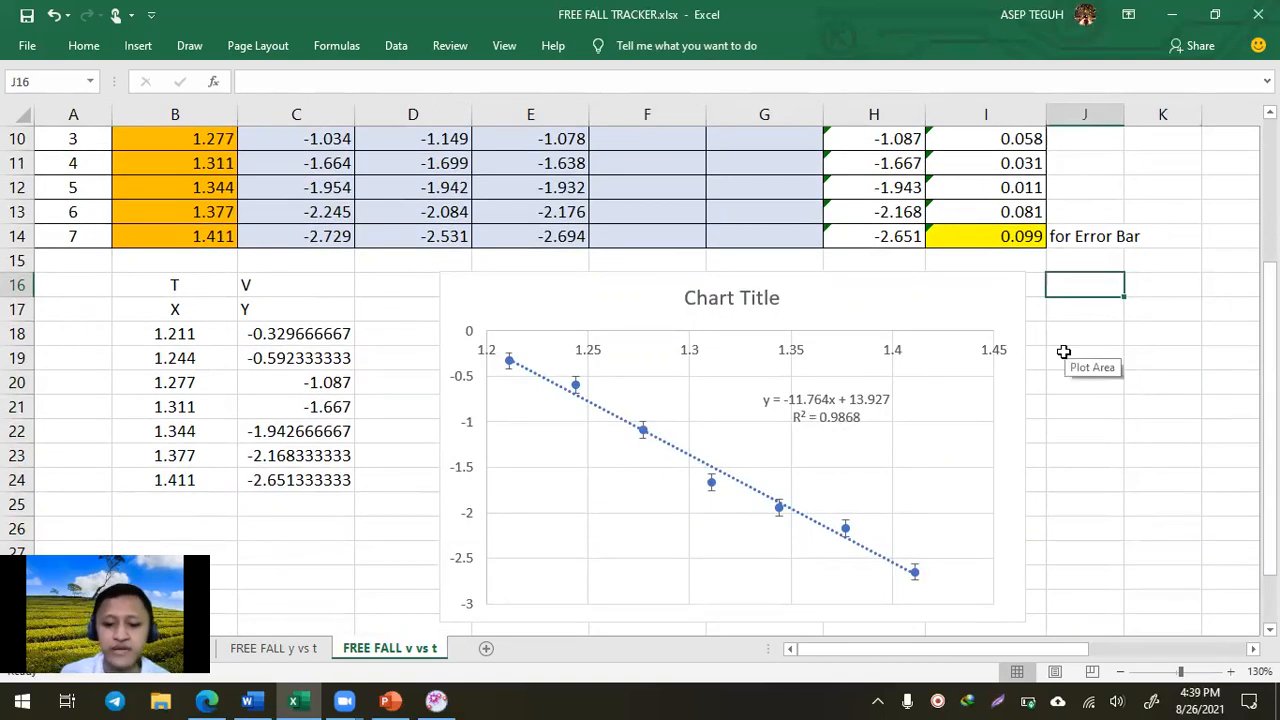
text(m=)
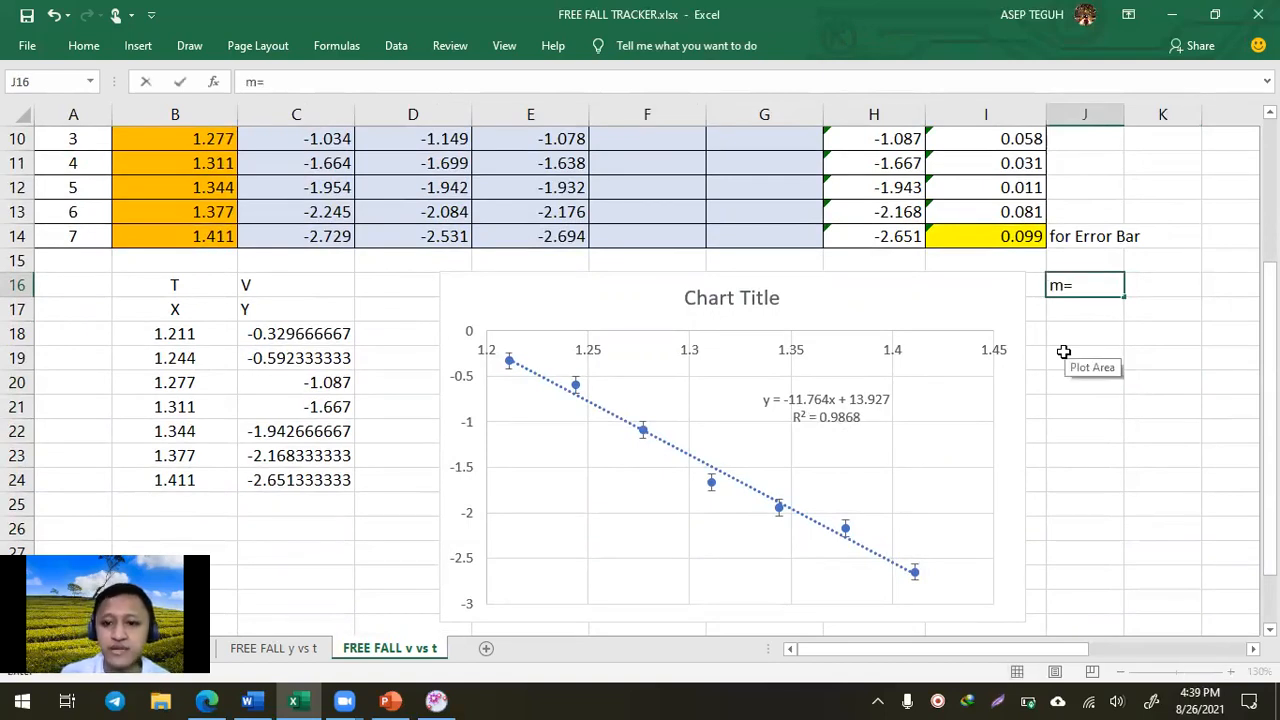
key(Tab)
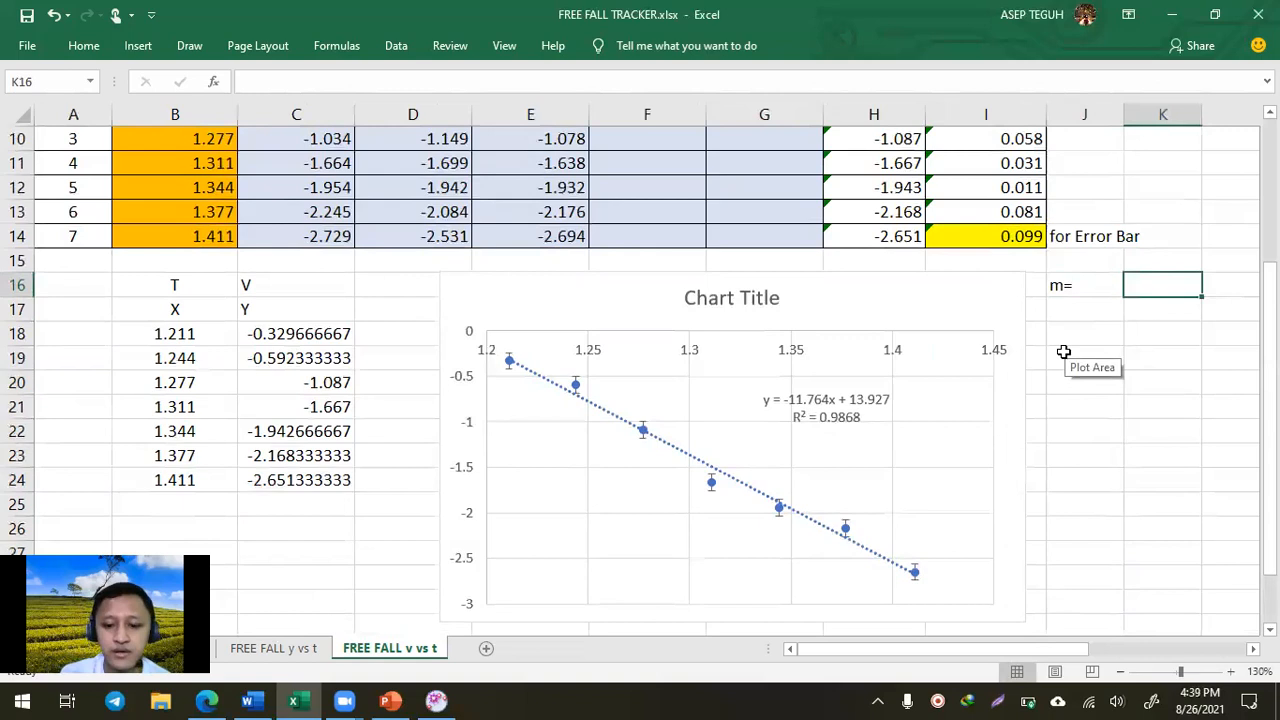
text(-11.7)
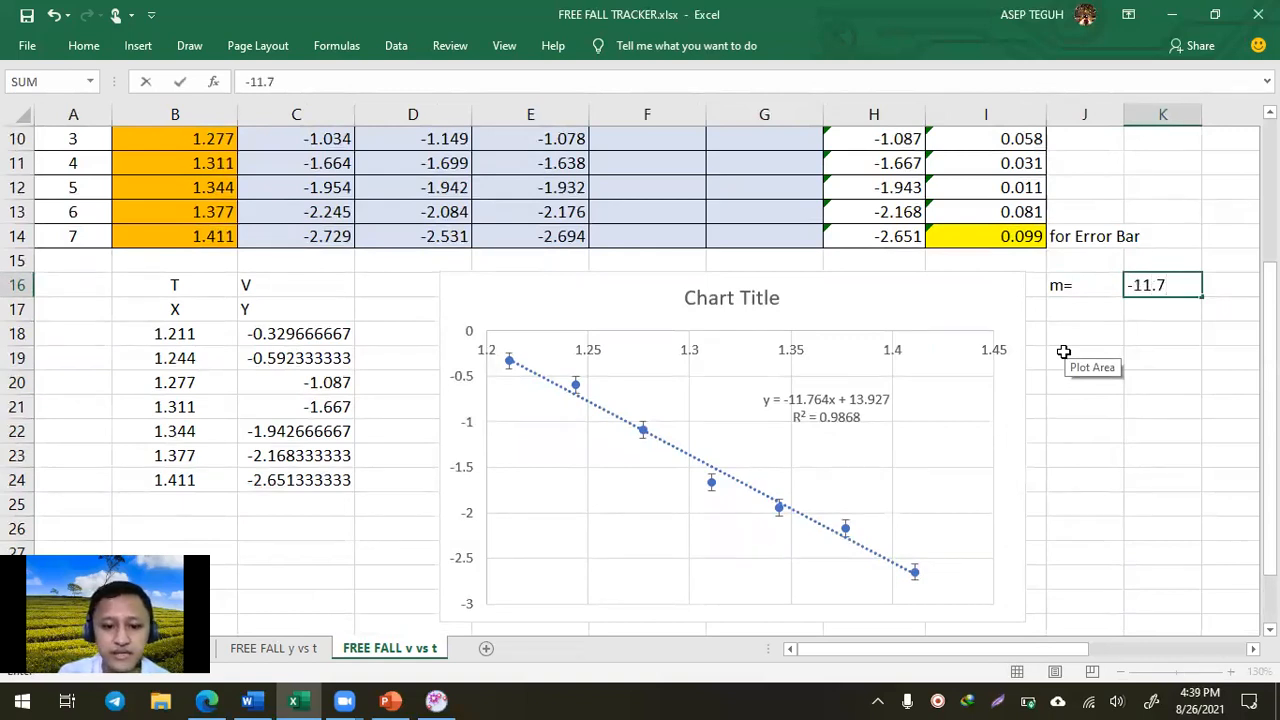
text(64)
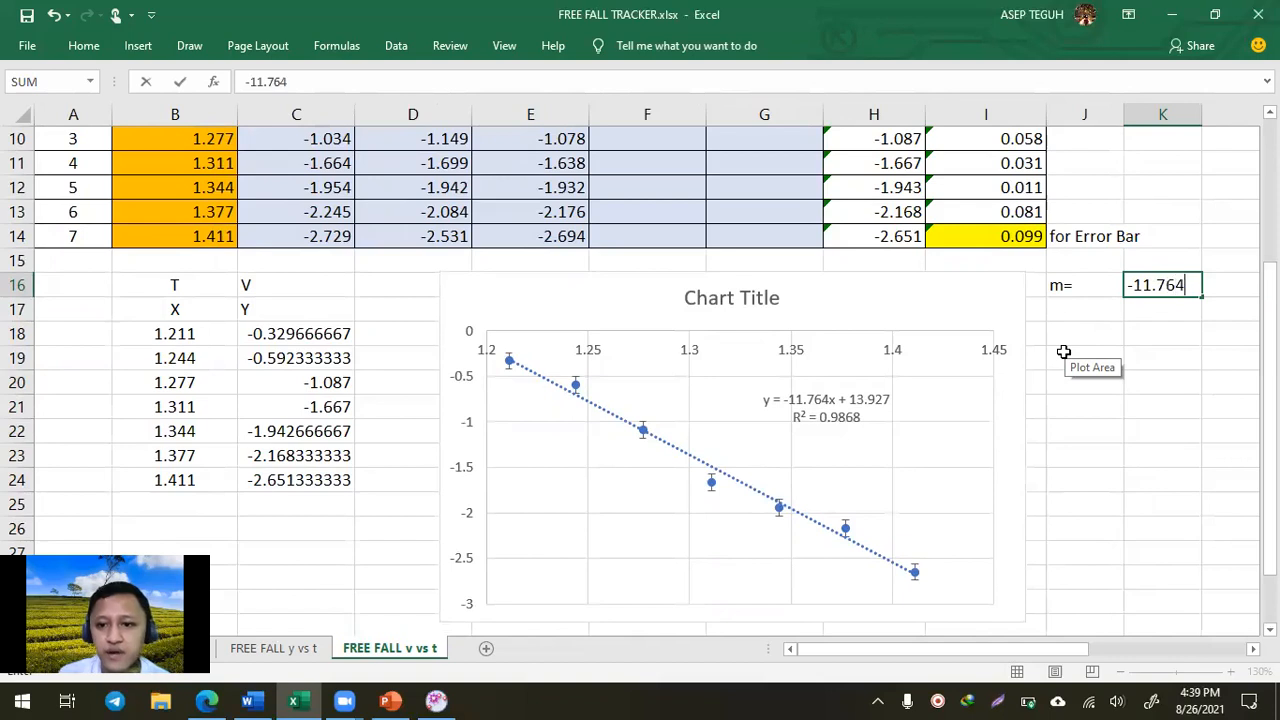
key(Tab)
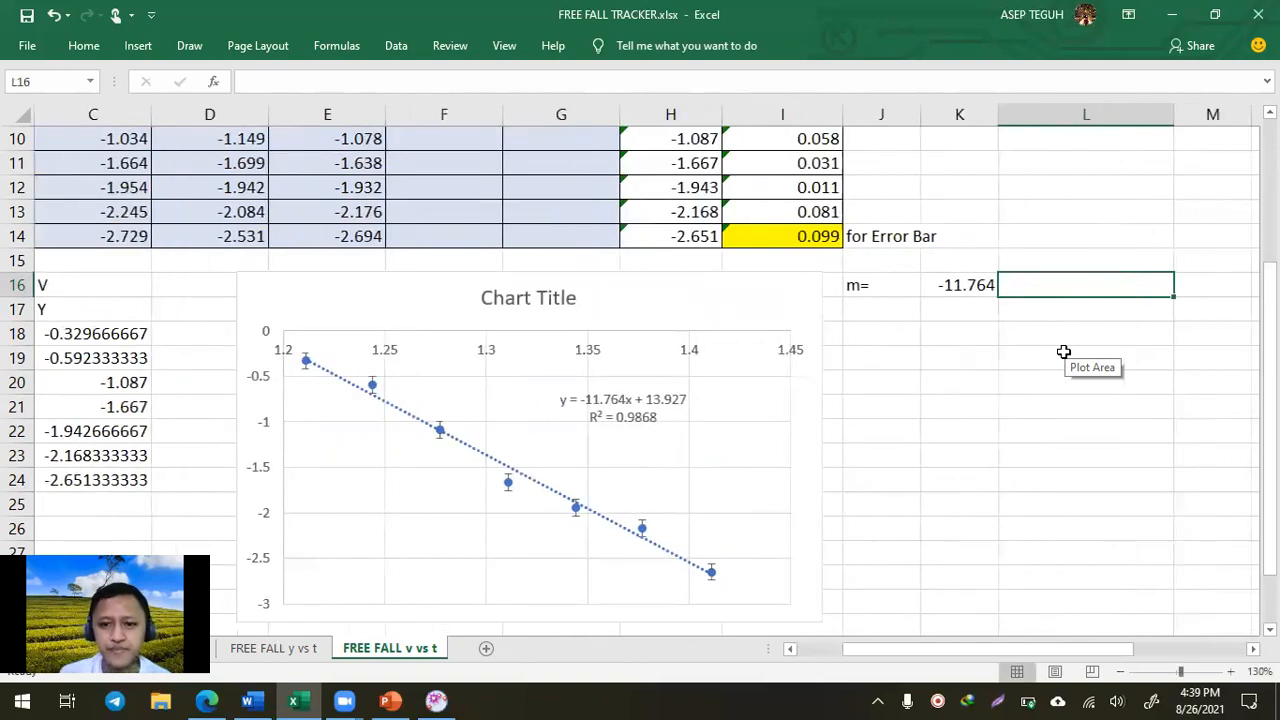
key(Left)
Enter the label "m=g=" in J17 and copy the gradient value from K16 into K17
scroll(823, 271, up, 3)
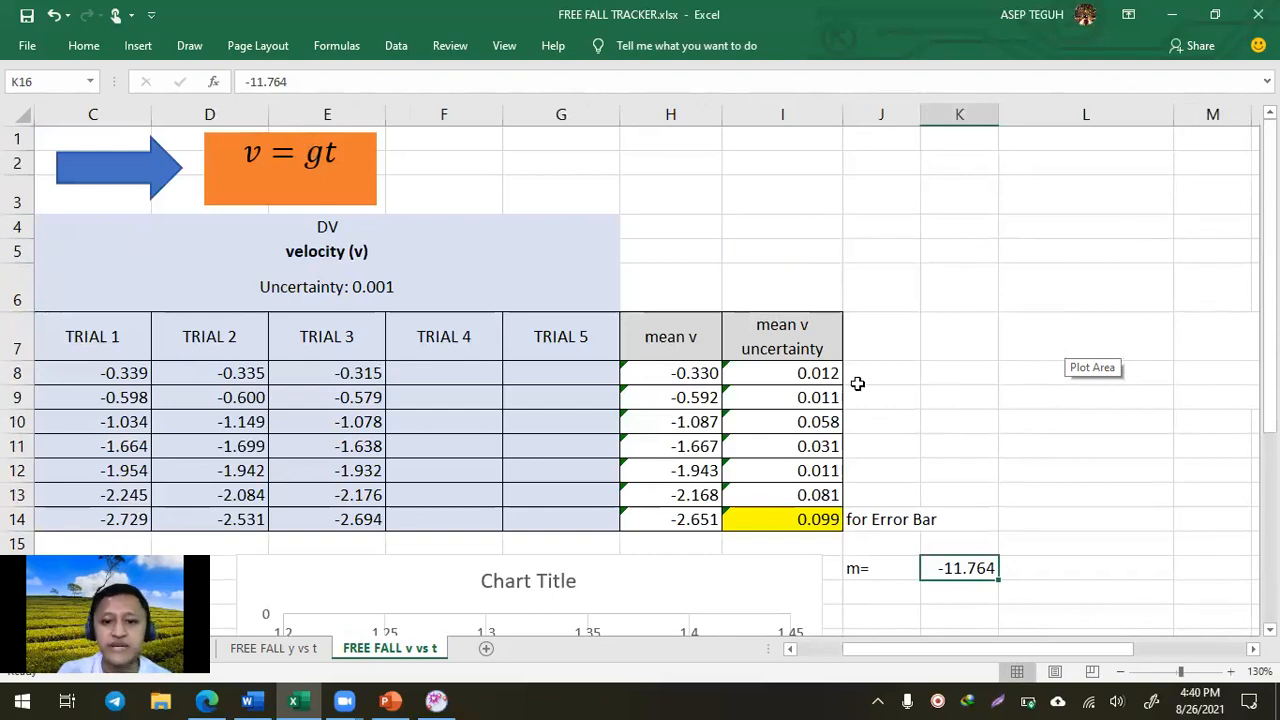
scroll(911, 511, down, 1)
click(900, 505)
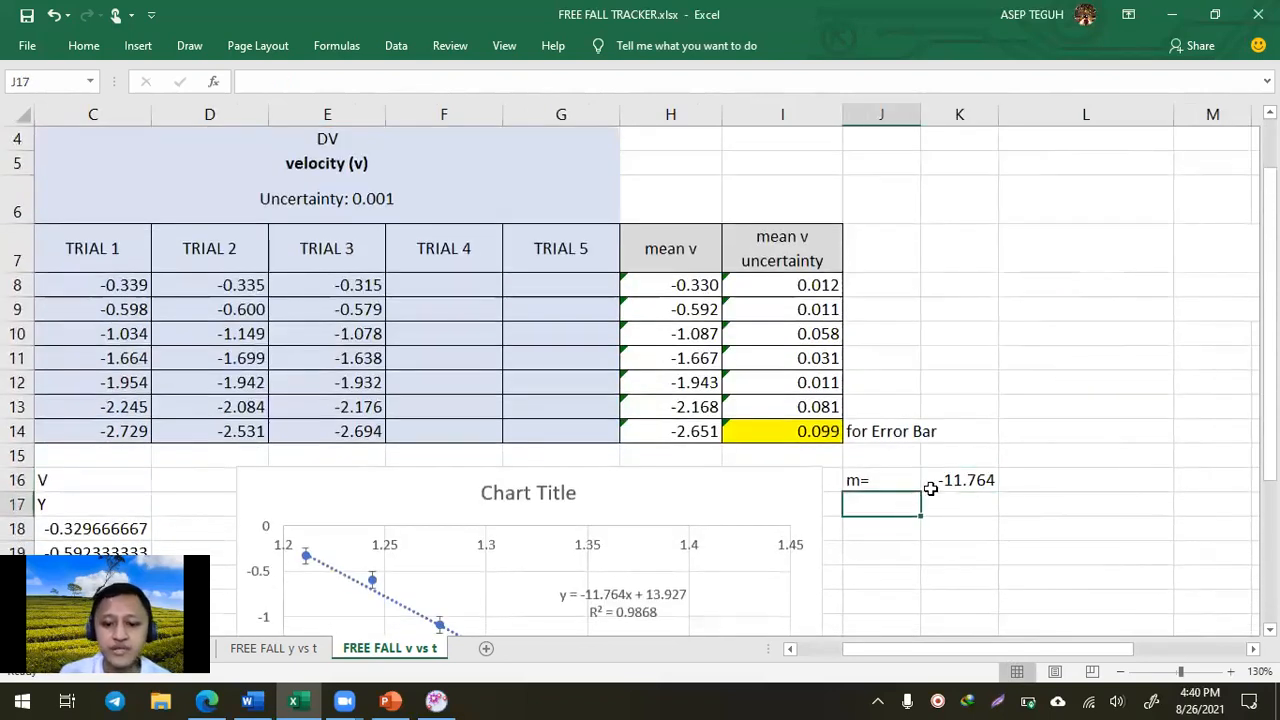
text(m=g=)
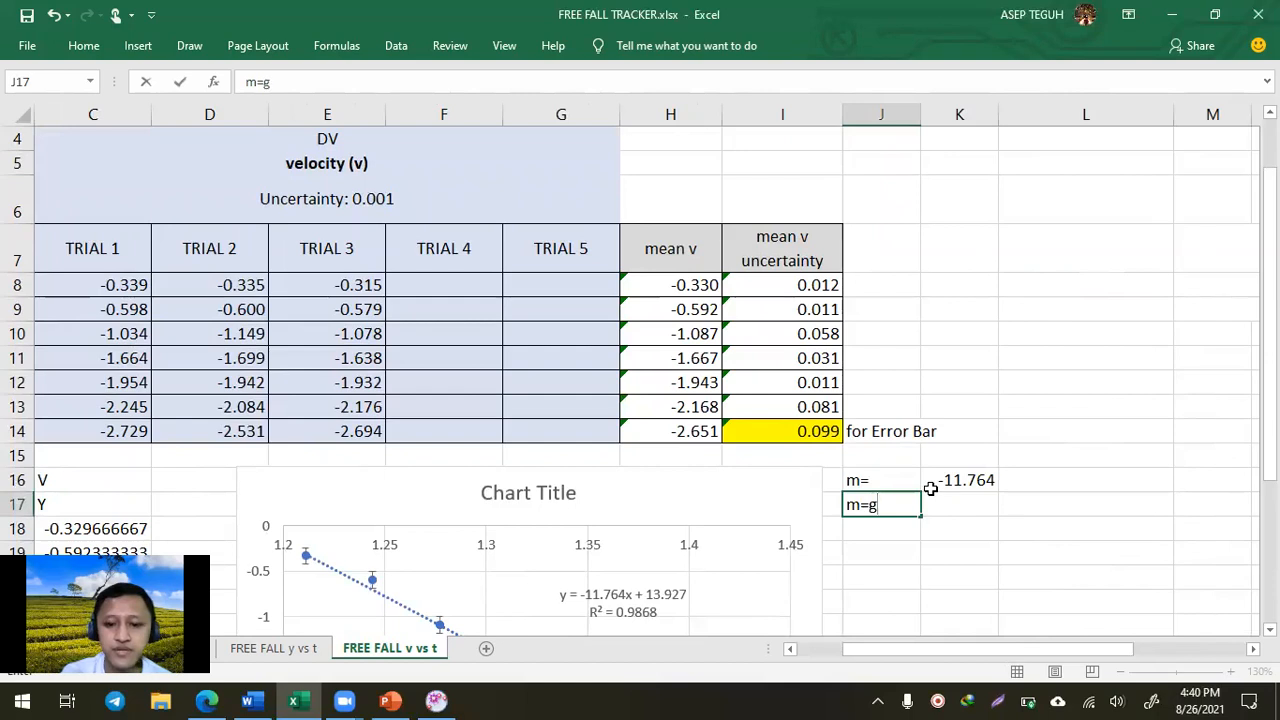
click(930, 488)
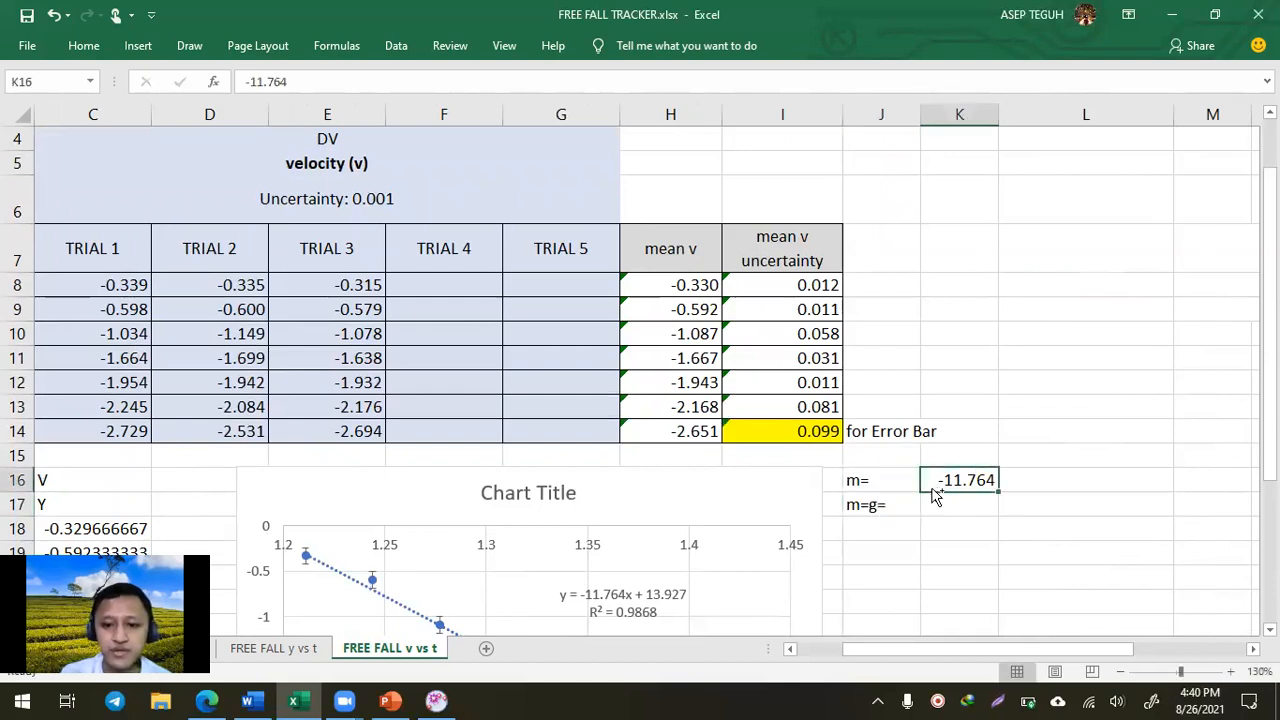
key(ctrl+c)
click(931, 502)
key(ctrl+v)
click(1054, 437)
Highlight the "m=g=" label and its value in J17:K17 with a yellow fill
drag(903, 503, 960, 500)
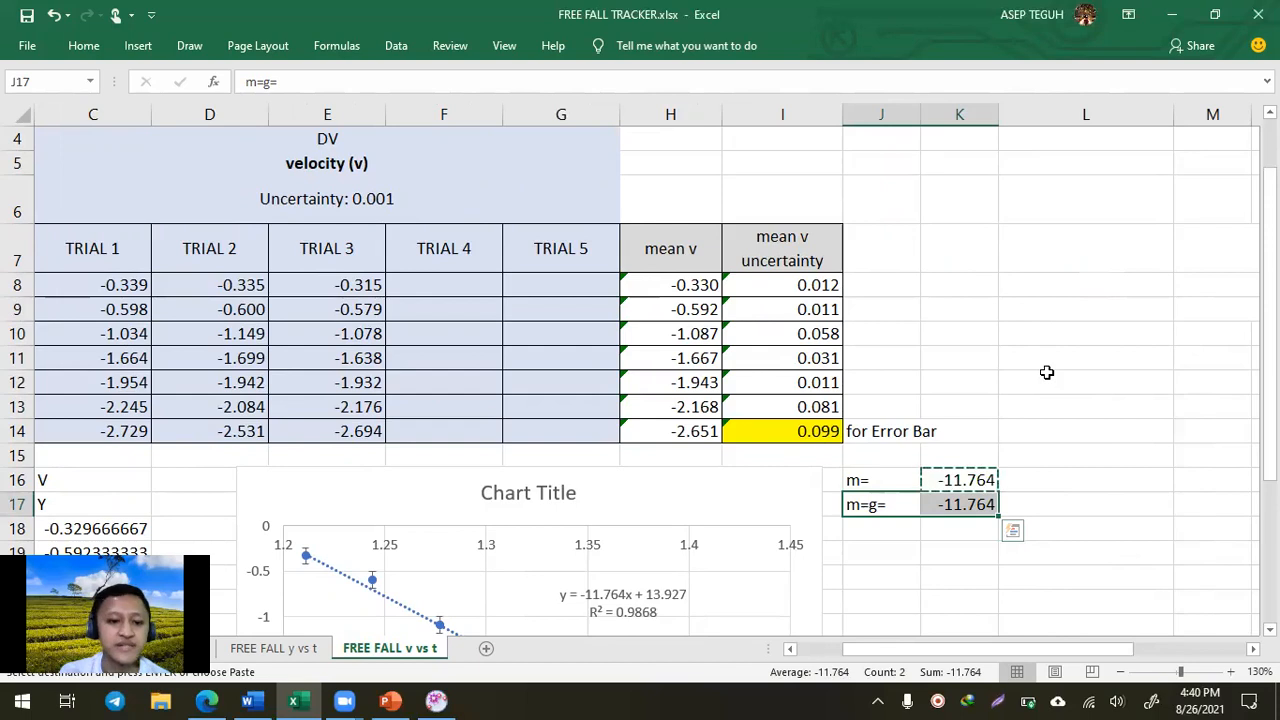
click(83, 47)
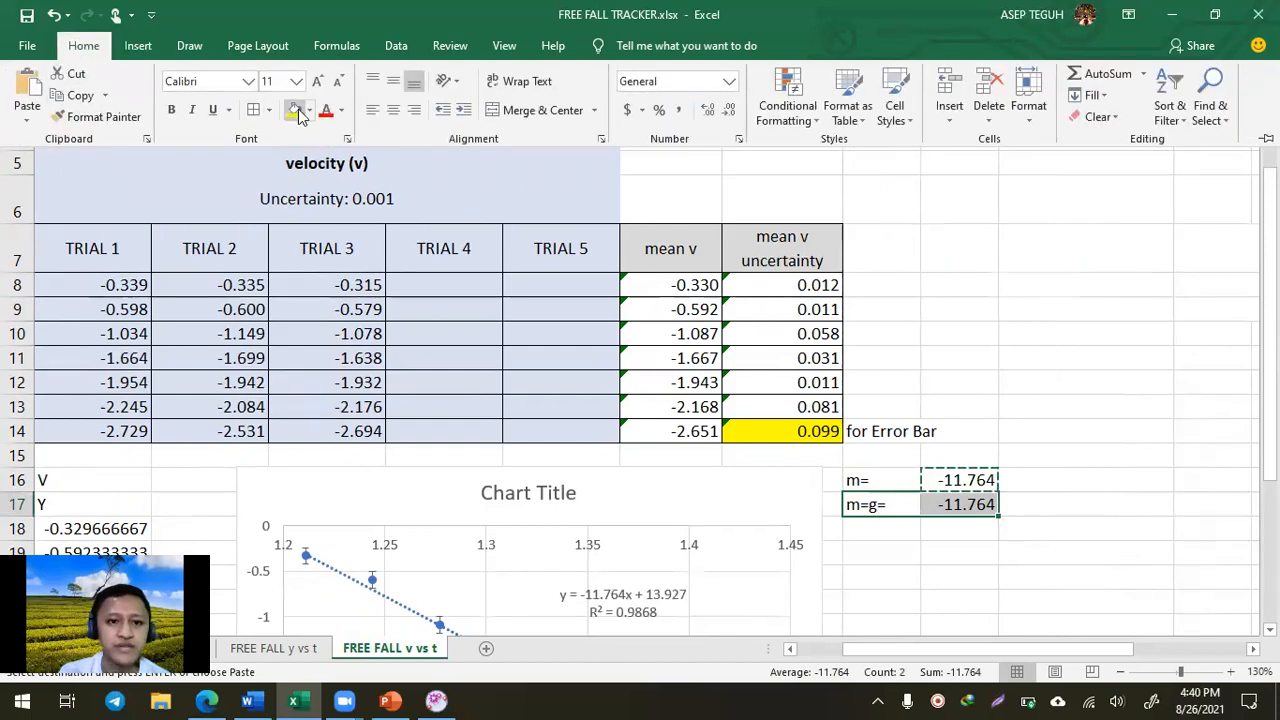
click(295, 111)
click(1074, 484)
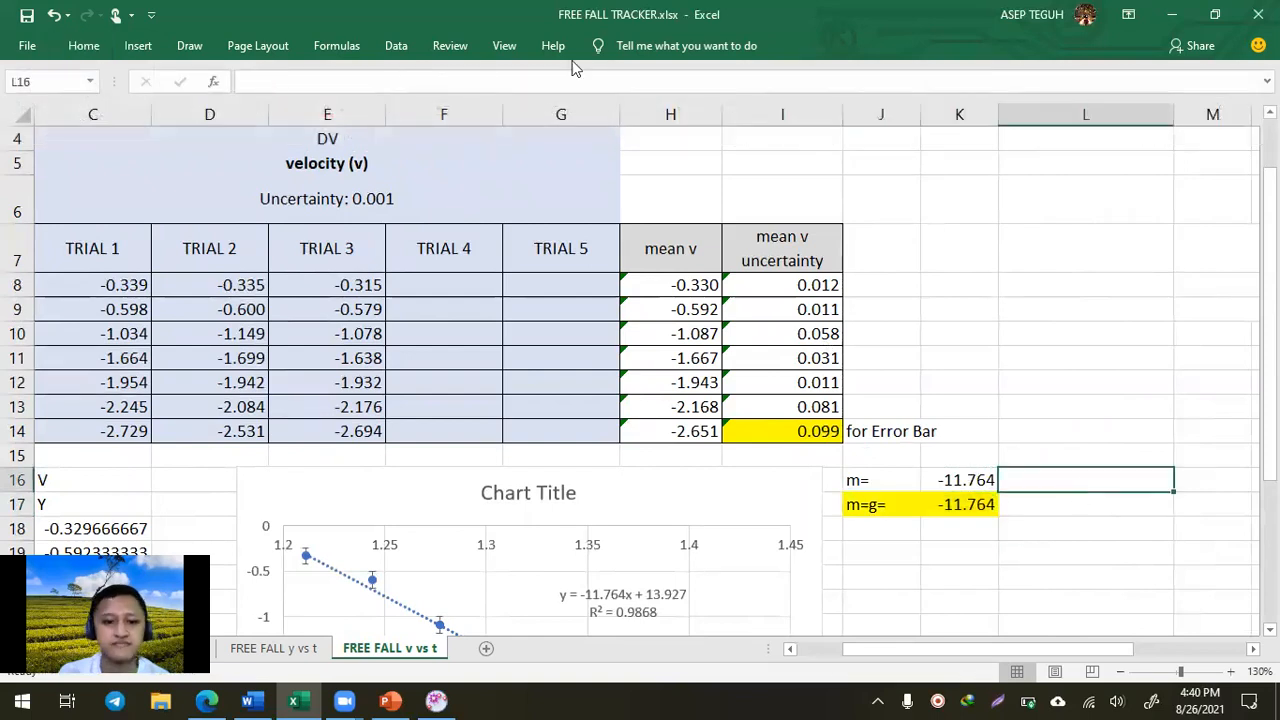
click(760, 45)
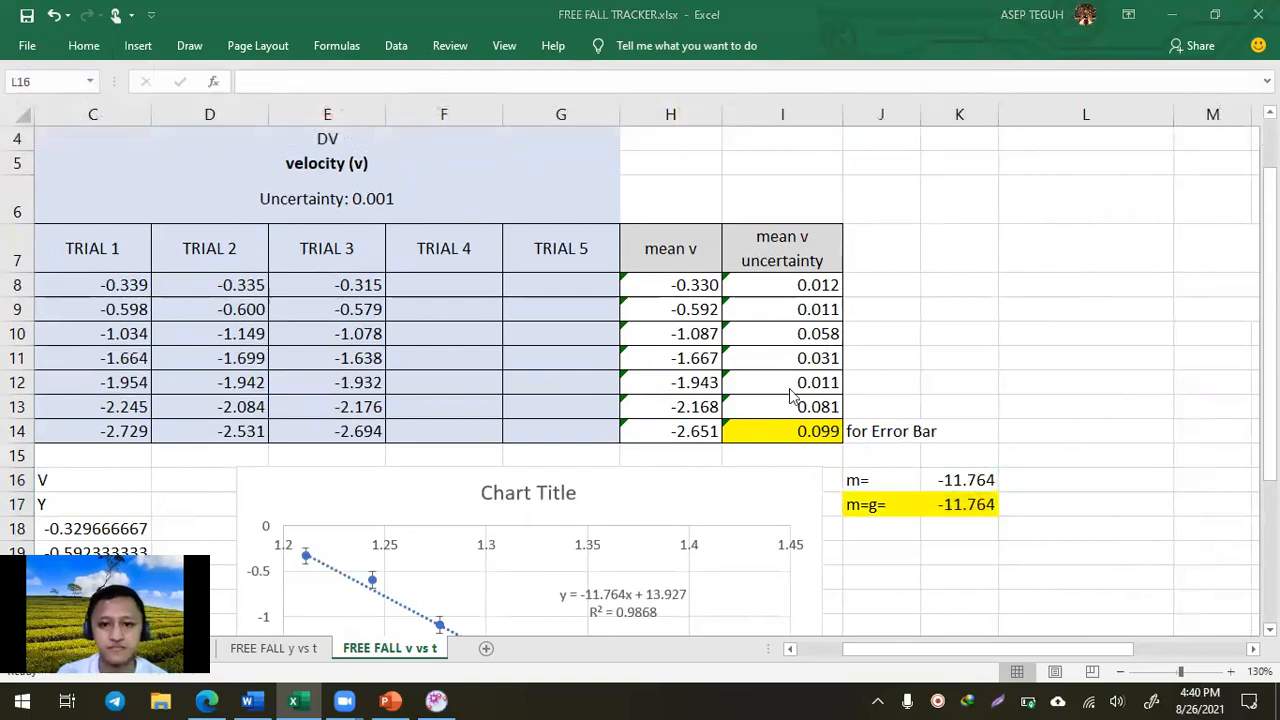